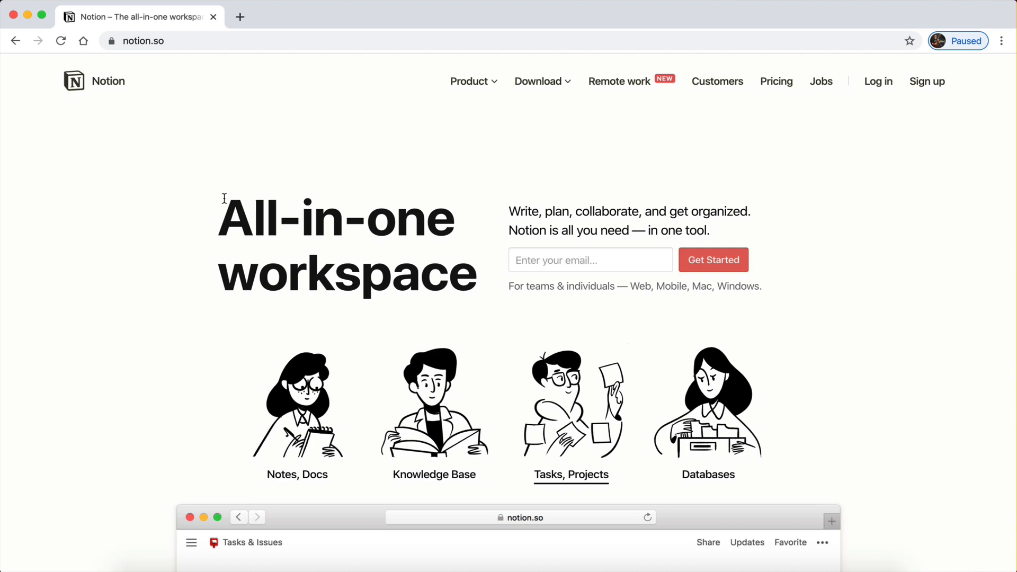
Browse the notion.so homepage and preview the Databases example's Lightweight CRM table.
drag(224, 199, 472, 291)
click(472, 291)
scroll(471, 297, down, 3)
scroll(471, 301, down, 3)
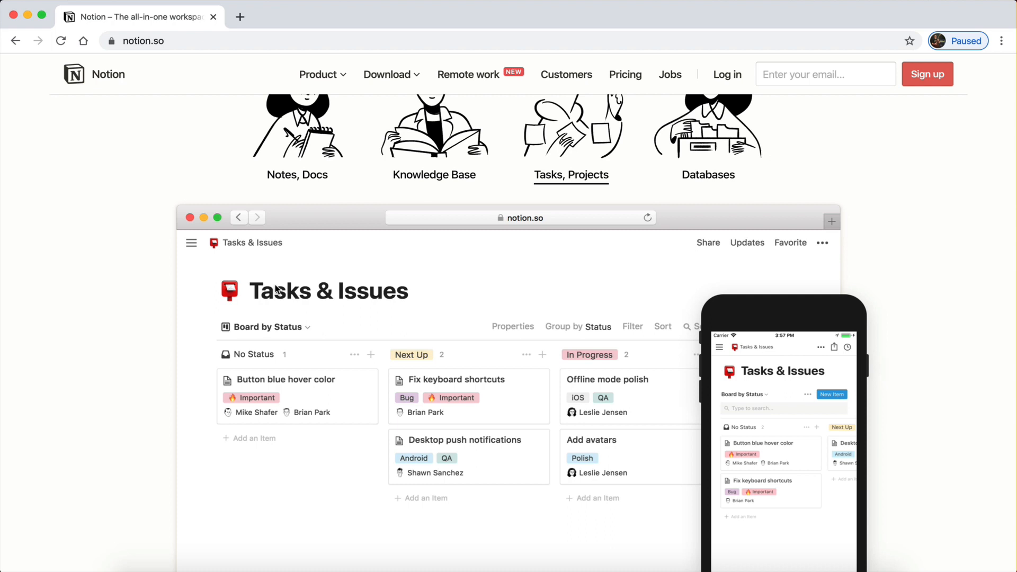
scroll(276, 290, up, 3)
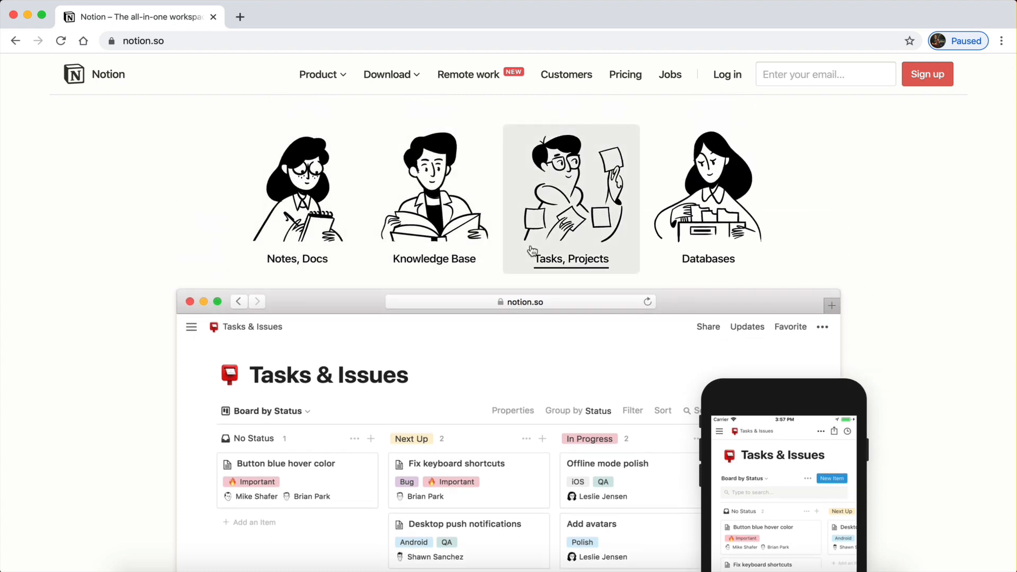
click(683, 259)
scroll(634, 375, down, 3)
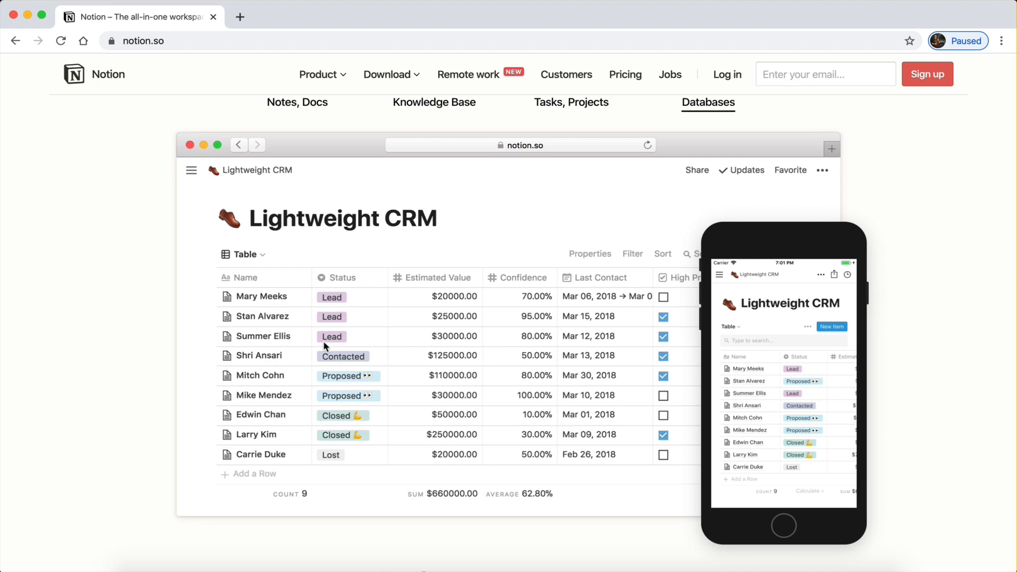
scroll(324, 344, up, 1)
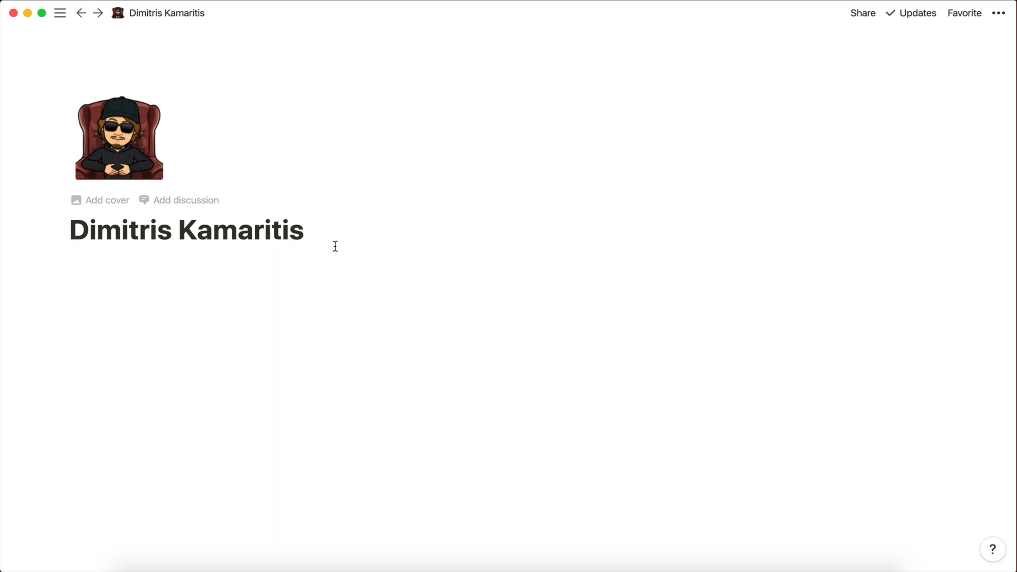
Append ' - Content Database' to the page title and start a new block below it.
text(- Co)
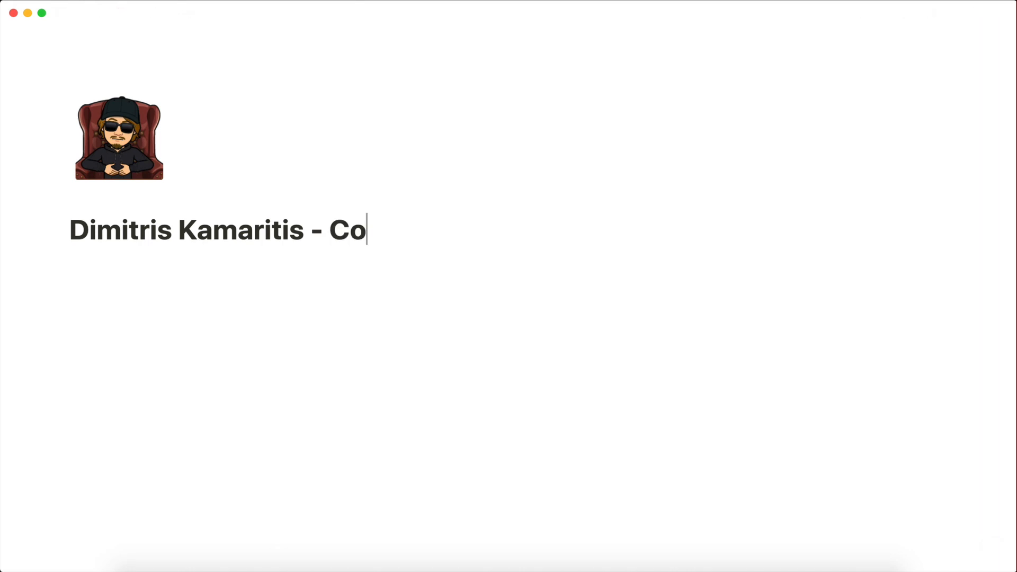
text(ntent C)
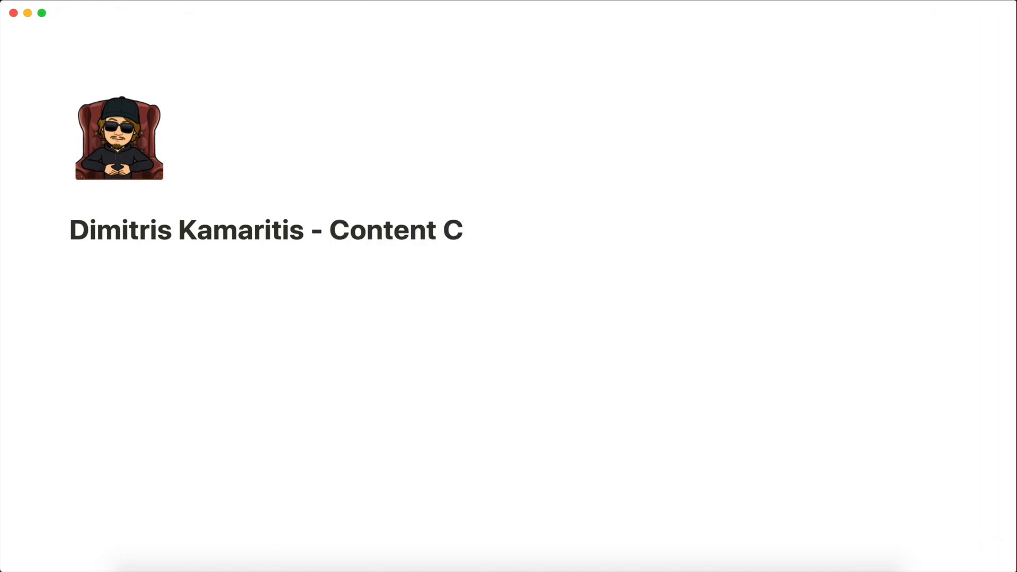
key(BackSpace)
text(Database)
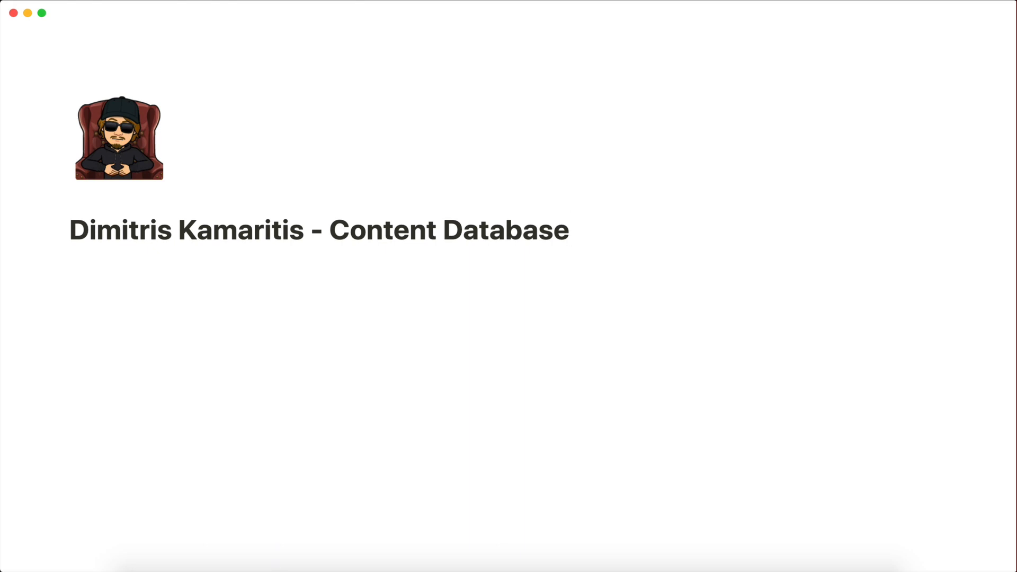
key(Return)
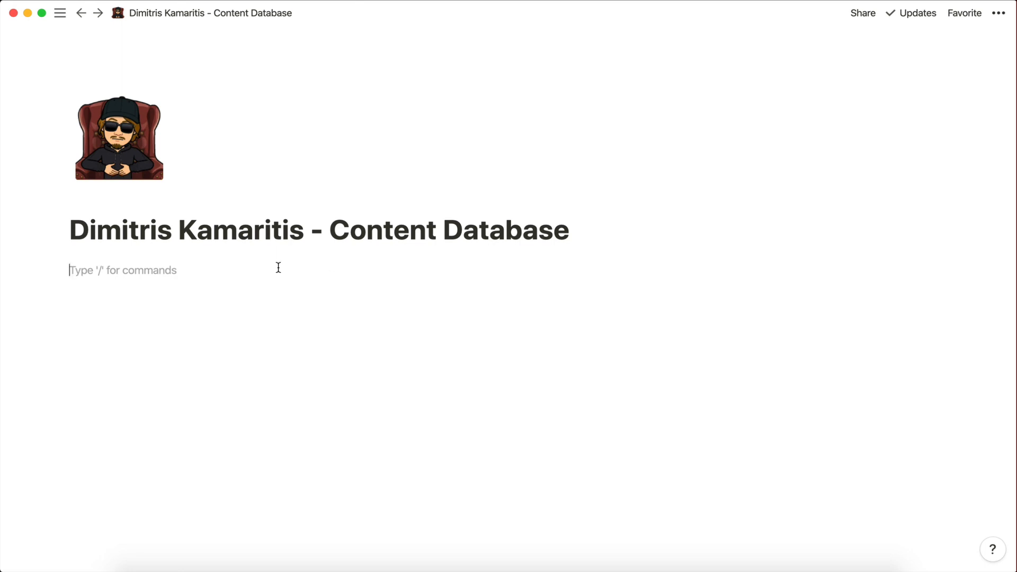
Turn the empty block under the title into a Quote block using the /quote command.
text(/)
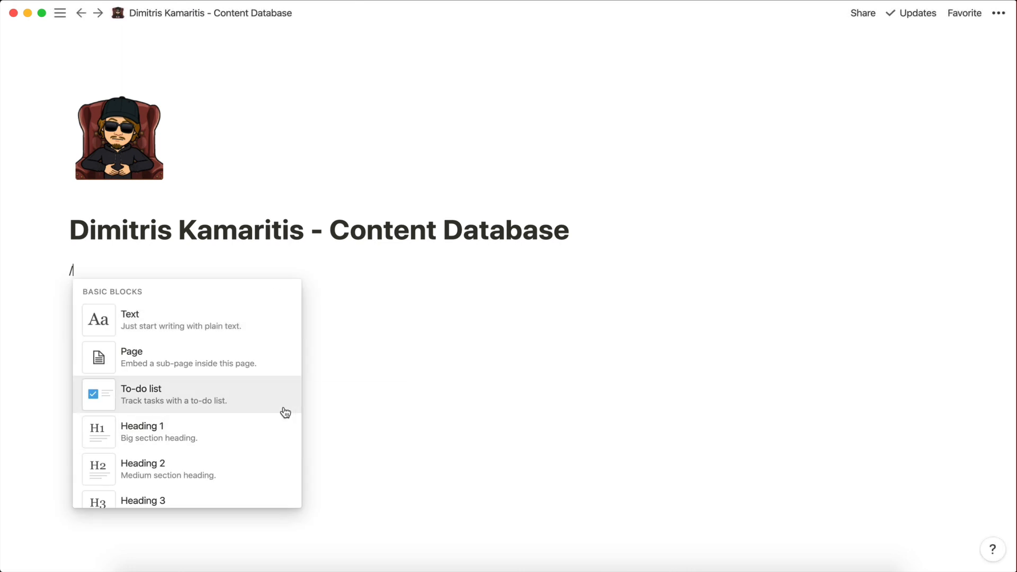
scroll(205, 382, down, 4)
scroll(202, 382, up, 4)
scroll(204, 380, down, 4)
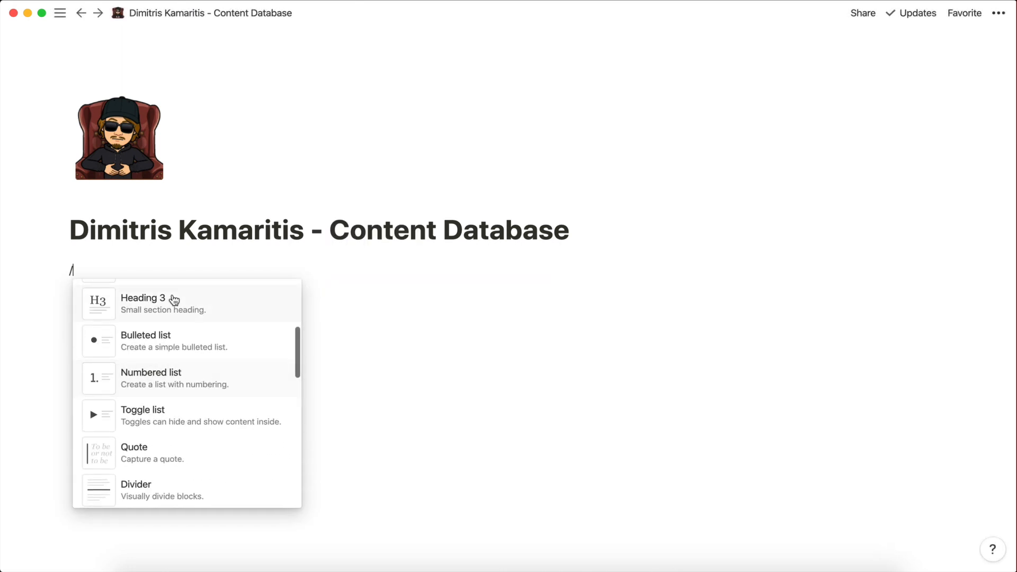
scroll(138, 436, down, 3)
scroll(142, 444, up, 5)
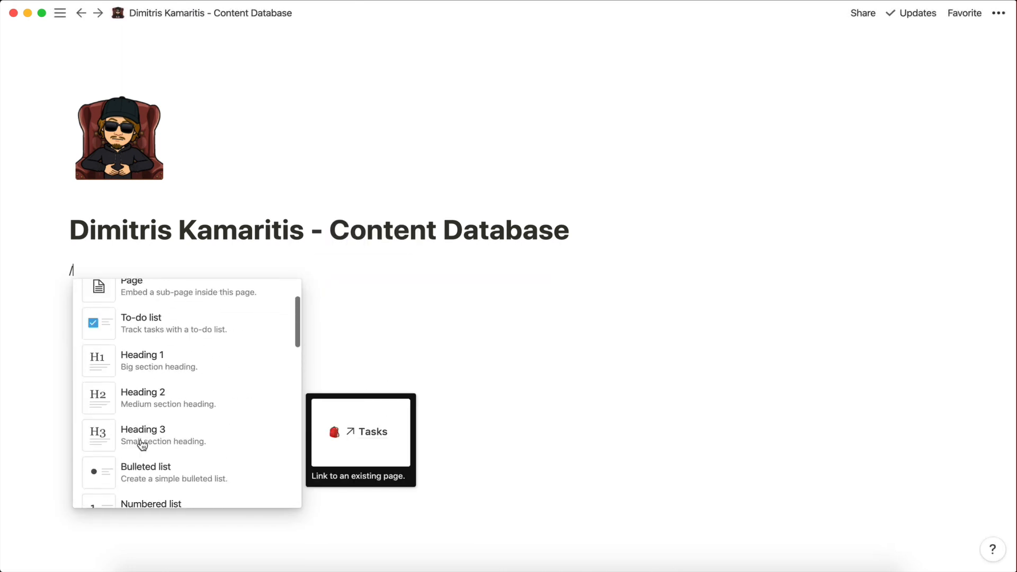
scroll(148, 382, down, 1)
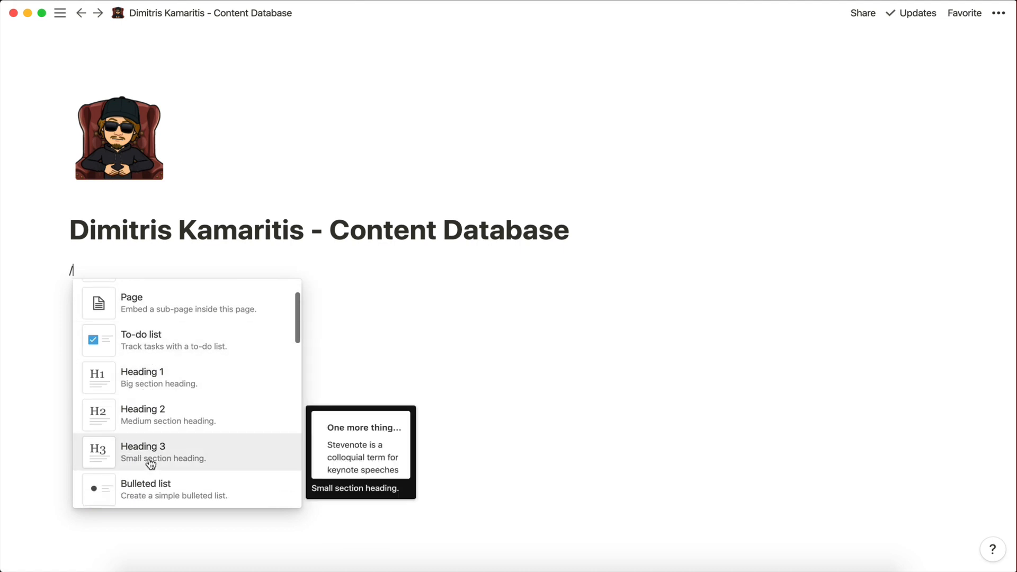
scroll(147, 447, down, 3)
scroll(157, 377, down, 4)
scroll(159, 382, down, 6)
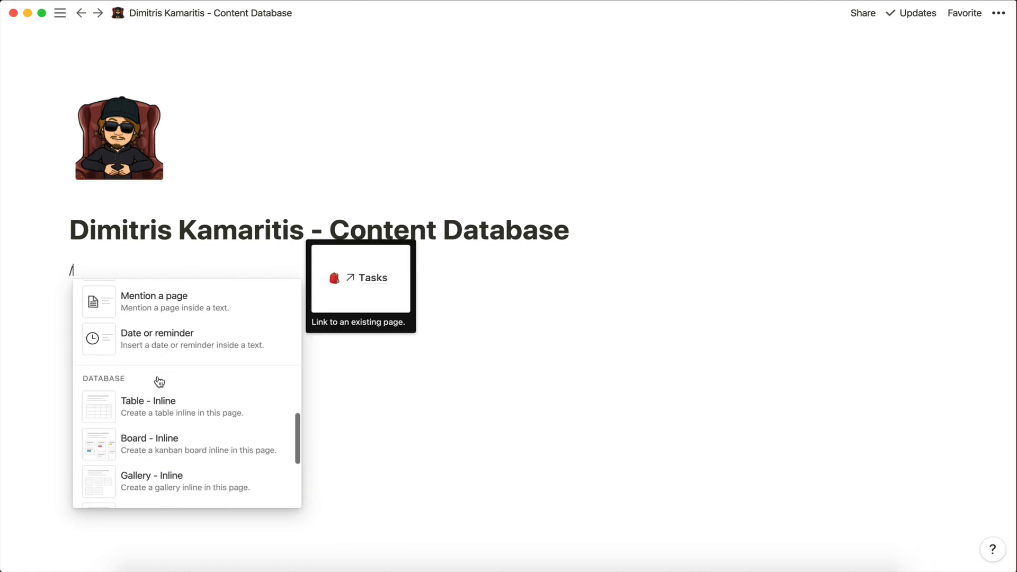
scroll(137, 447, down, 3)
scroll(132, 448, down, 5)
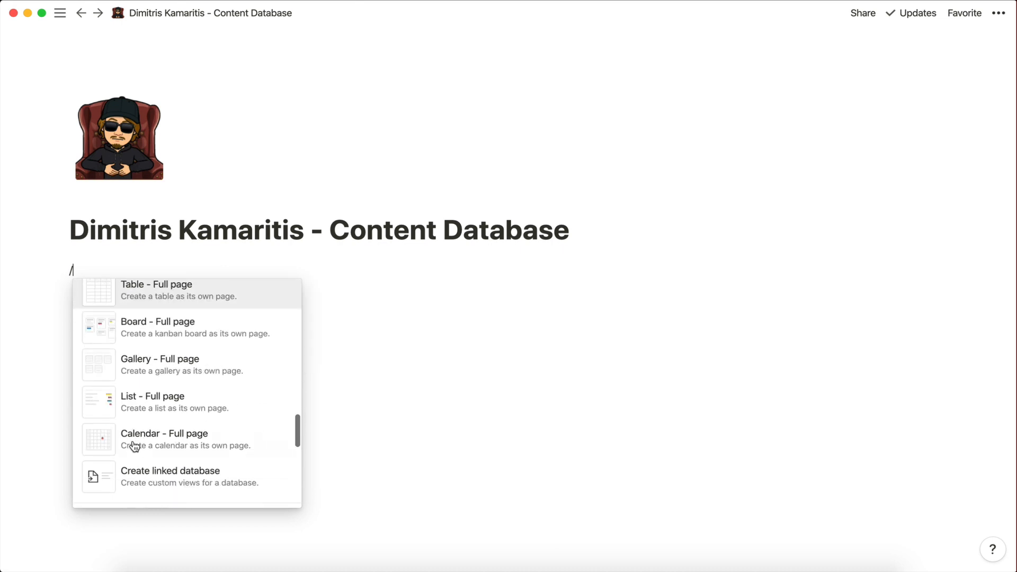
scroll(134, 428, up, 10)
scroll(132, 425, up, 10)
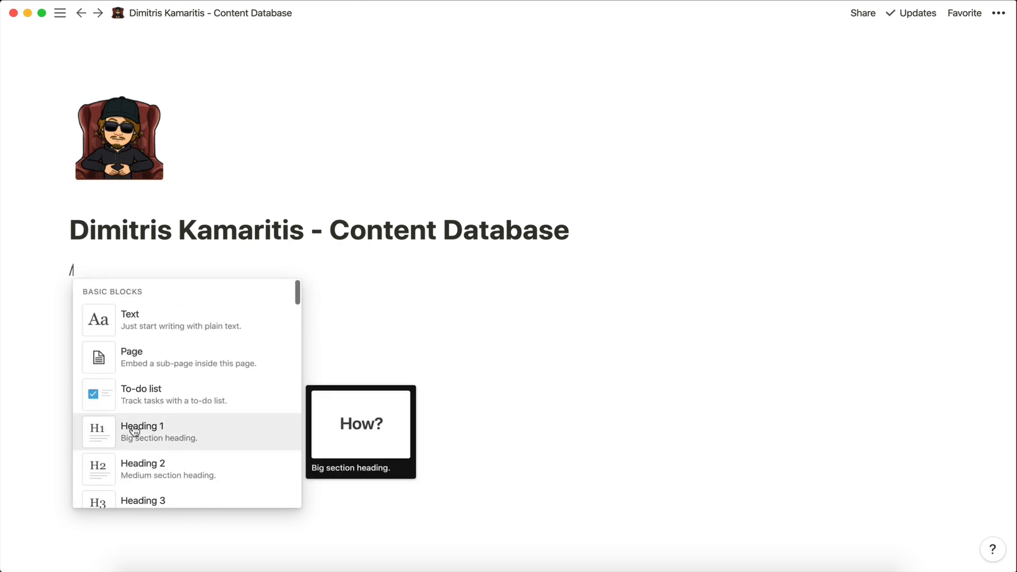
text(quote)
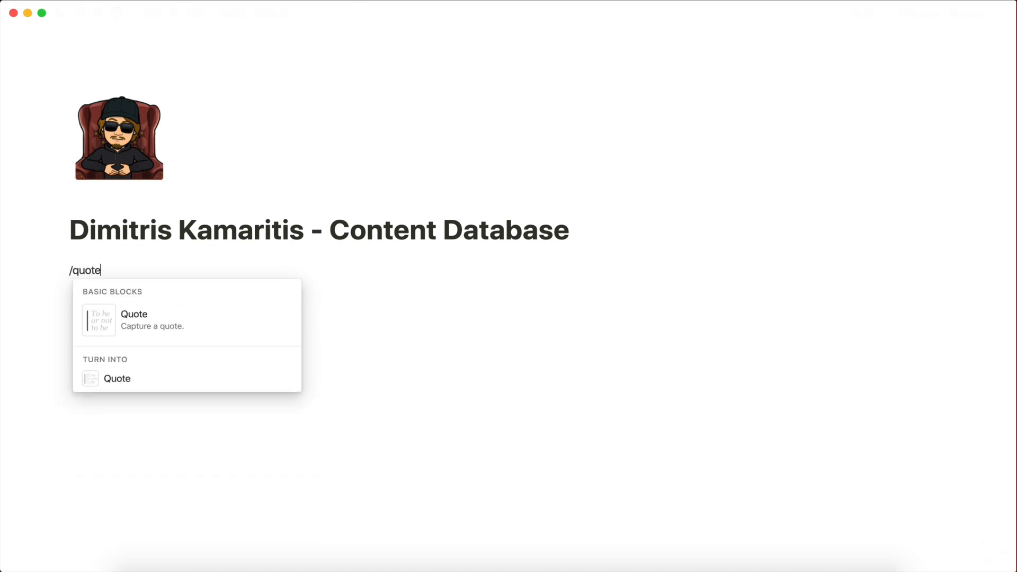
click(129, 330)
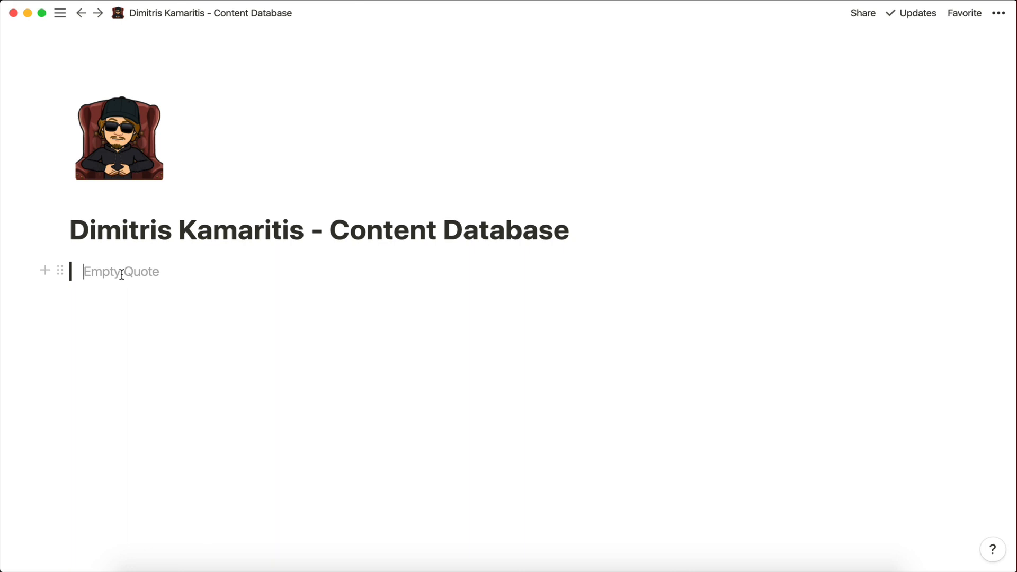
Paste the welcome paragraph and the 'My love for Business' paragraph into two quotes.
text(Hey guys! 👋 Welcome to my content database 📝 . This website has been designed to give a structure to all the content I'm posting on my social media profiles.)
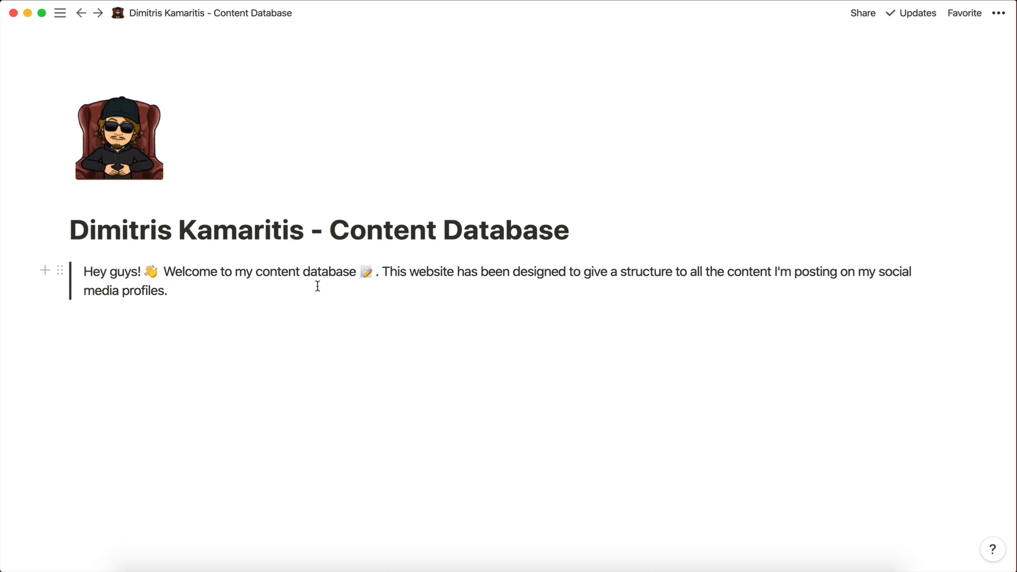
key(Return)
text(/)
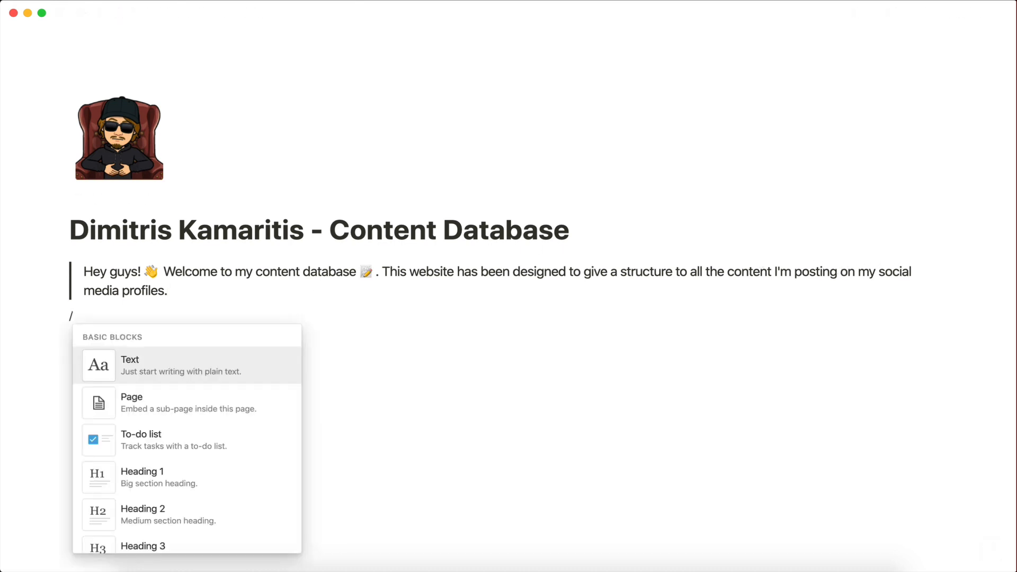
text(quote)
key(Return)
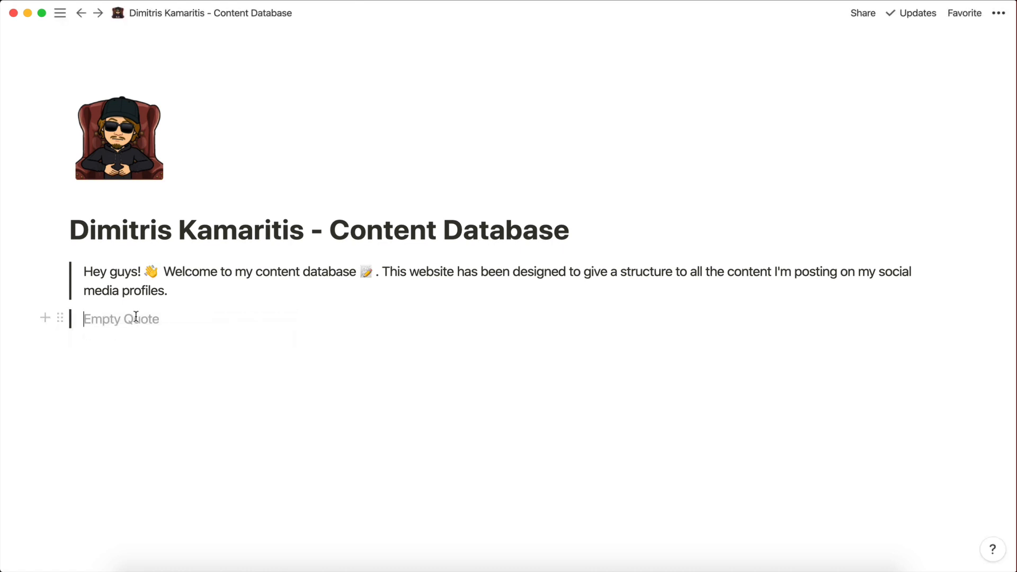
text(My love for Business, Web Development and Automation is the driving force behind every project I create and every person I help make their life and workflows more efficient and systematic. My goal is to help and provide you with as much value as possible so you can achieve just that! 😎)
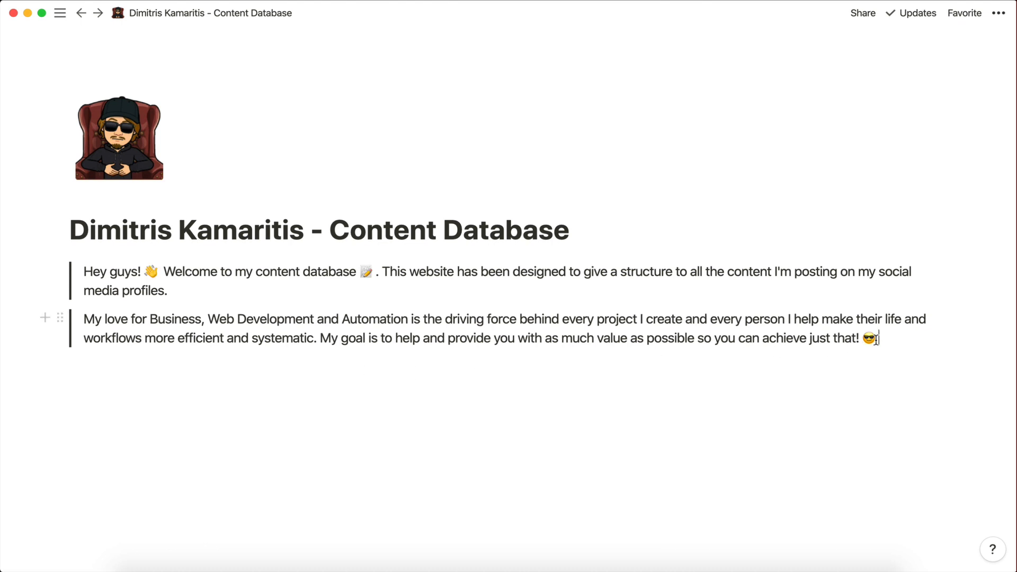
key(Return)
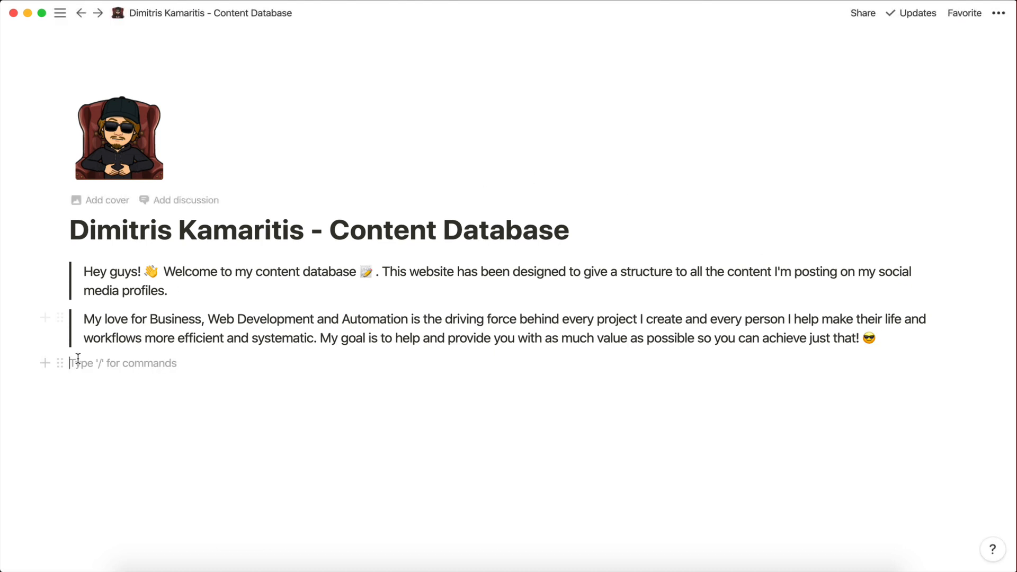
Separate the 'My love…' paragraph from the first quote into its own block.
click(83, 320)
key(BackSpace)
key(BackSpace)
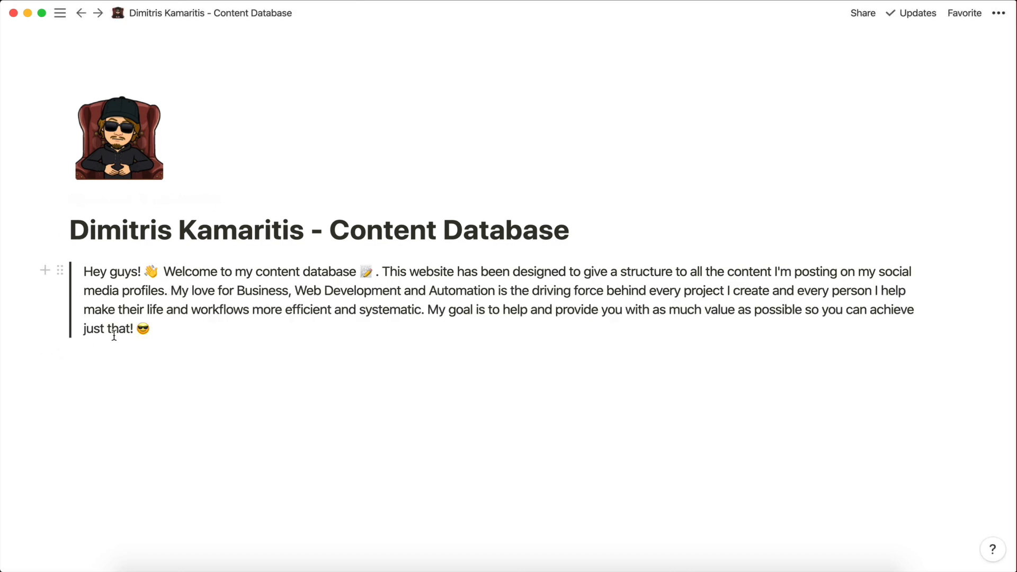
key(Return)
text(/)
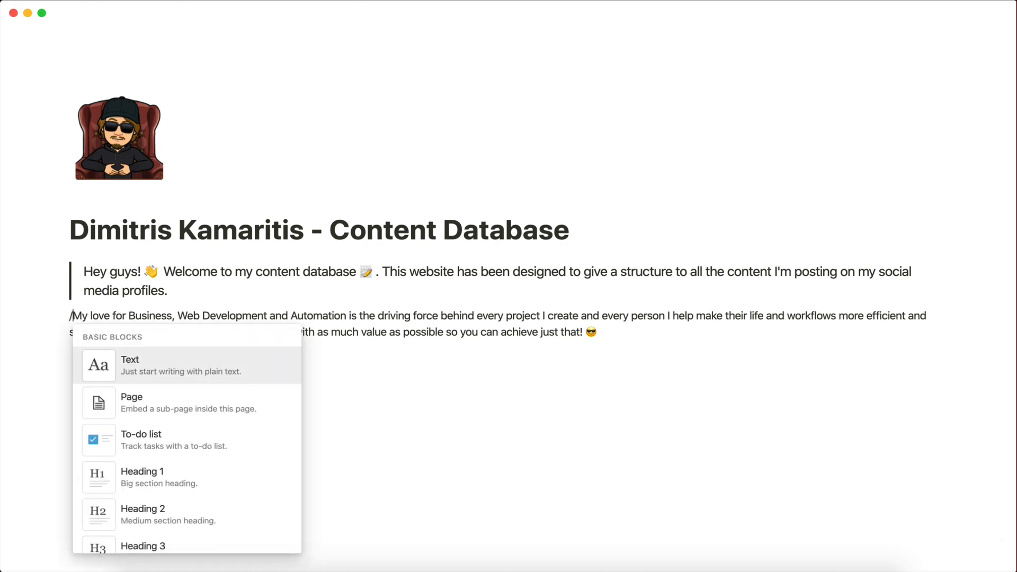
key(Escape)
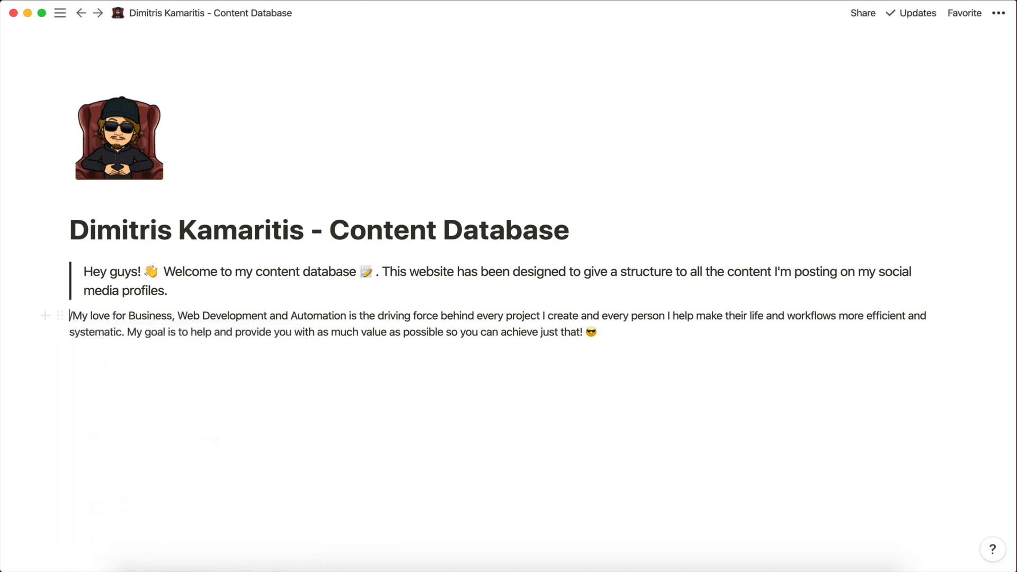
key(BackSpace)
key(BackSpace)
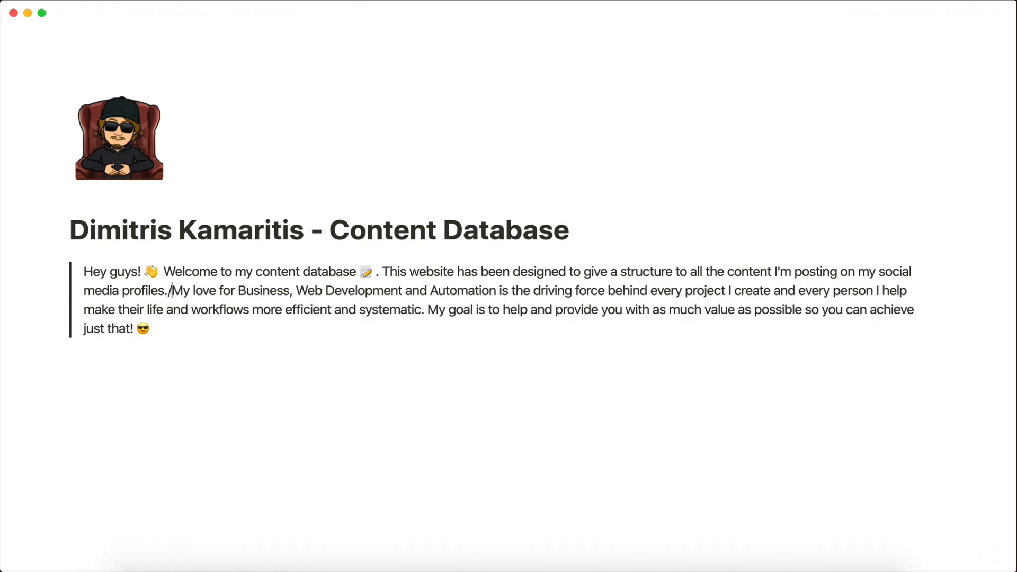
key(BackSpace)
key(Return)
Turn the 'My love…' paragraph into a quote and add an empty block below.
click(59, 318)
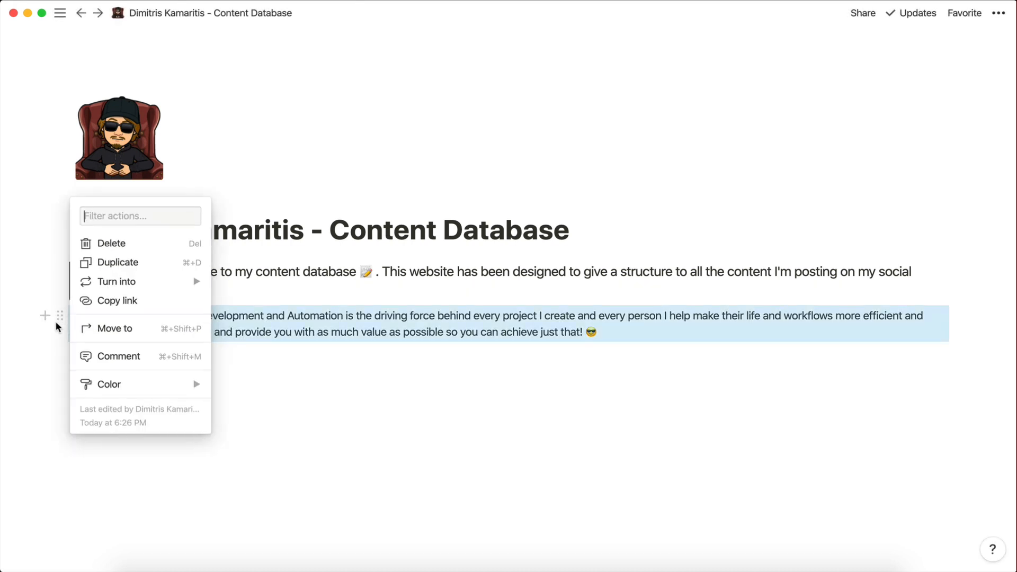
mouse_move(117, 283)
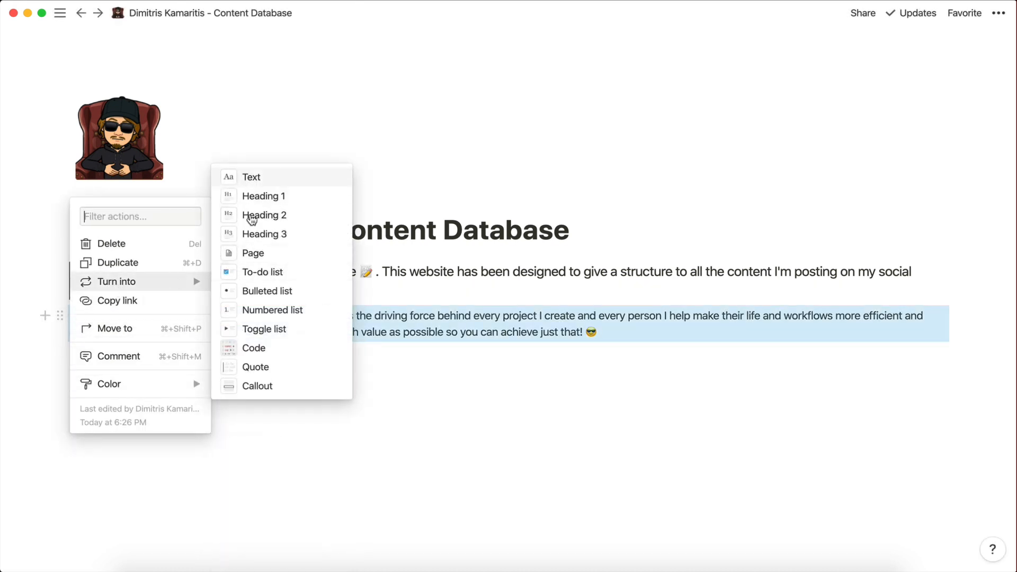
click(265, 366)
click(224, 340)
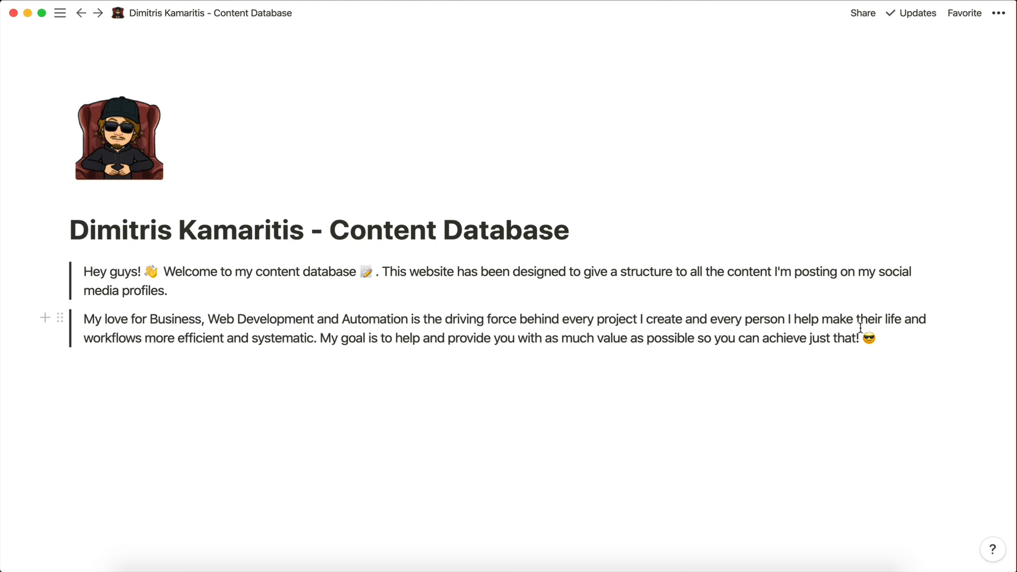
click(388, 364)
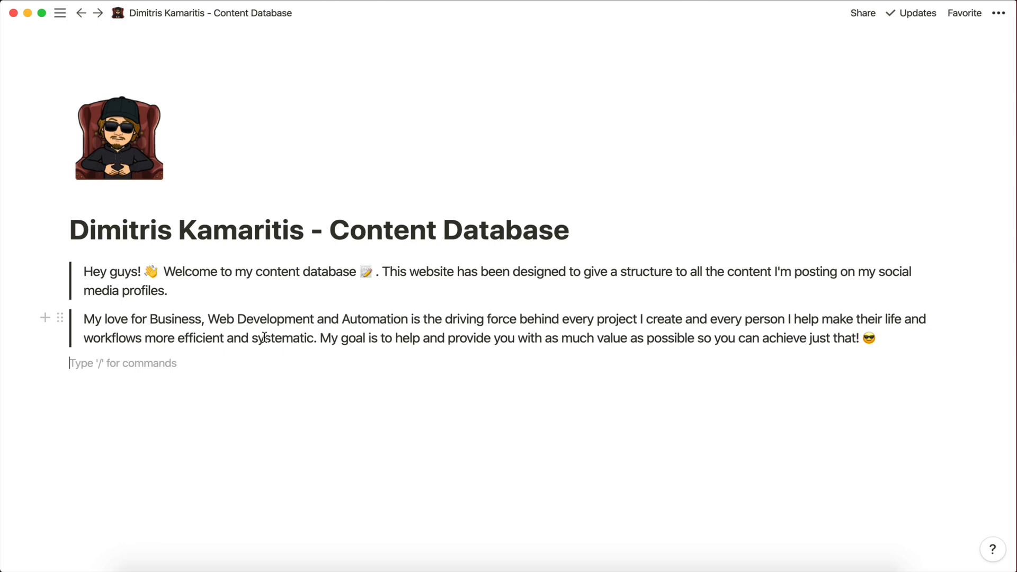
Create a 'Work With Me' sub-page with a briefcase icon.
text(/)
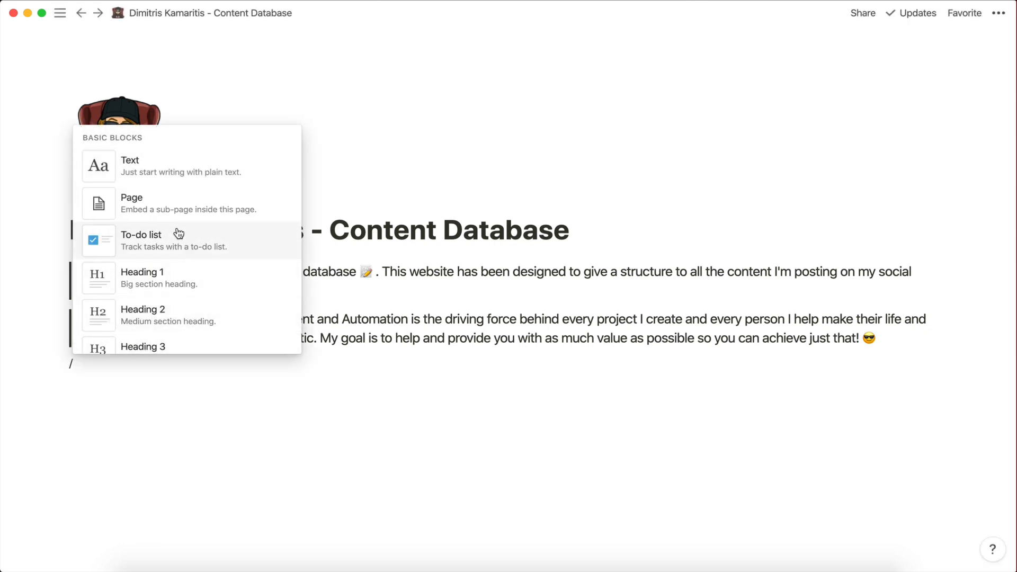
click(138, 208)
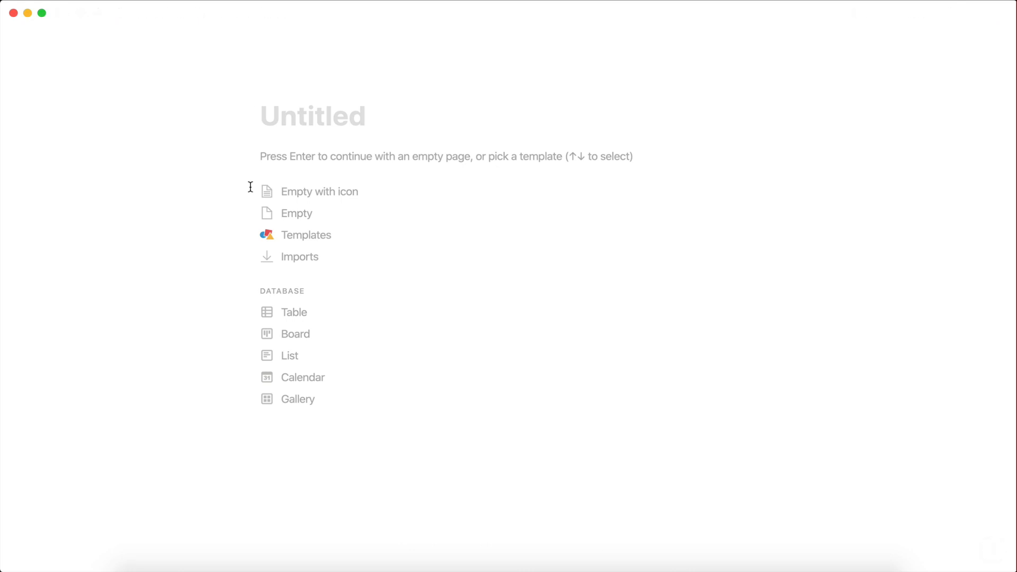
text(Work W)
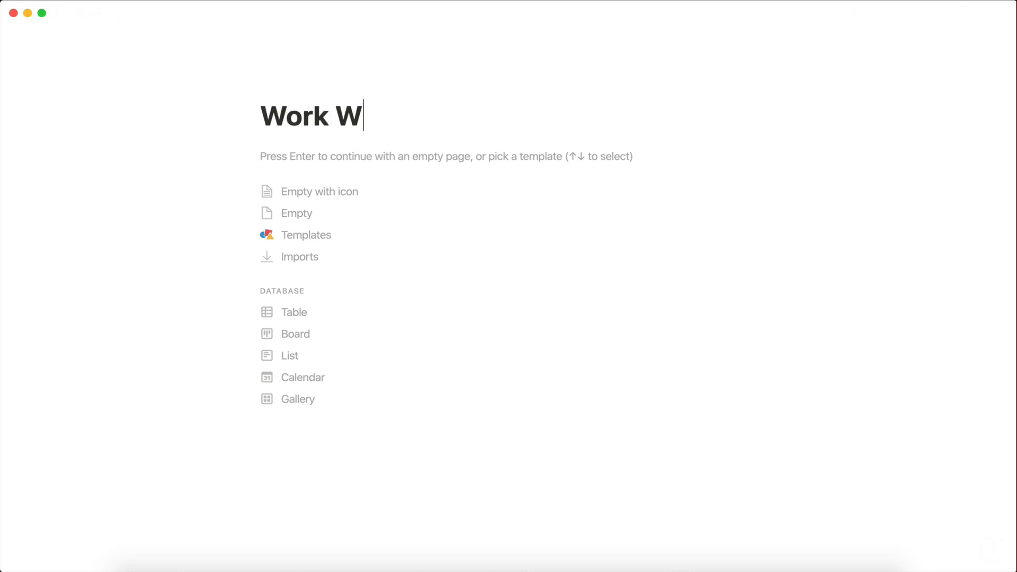
text(ith Me)
key(BackSpace)
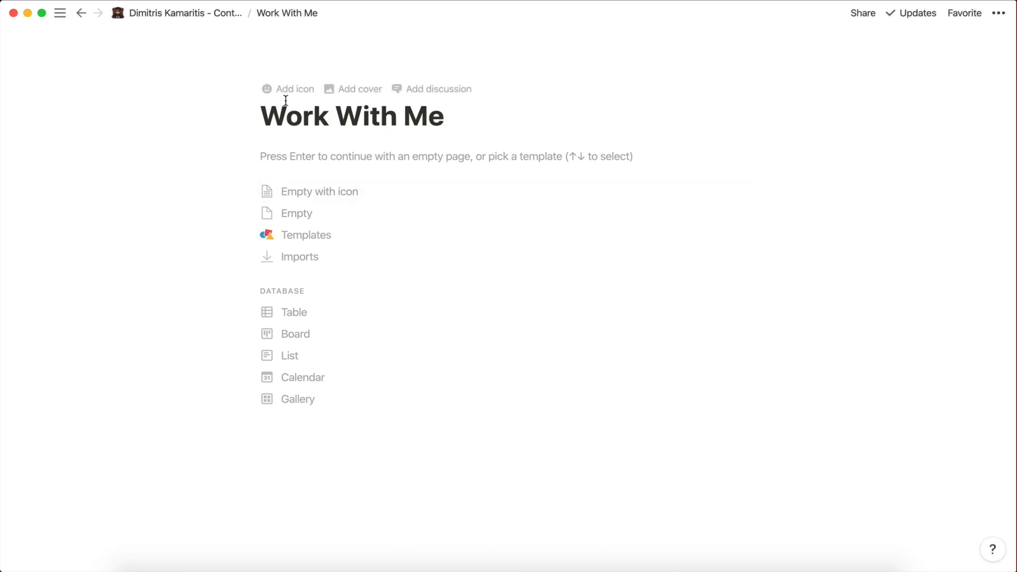
click(285, 97)
click(286, 91)
click(286, 126)
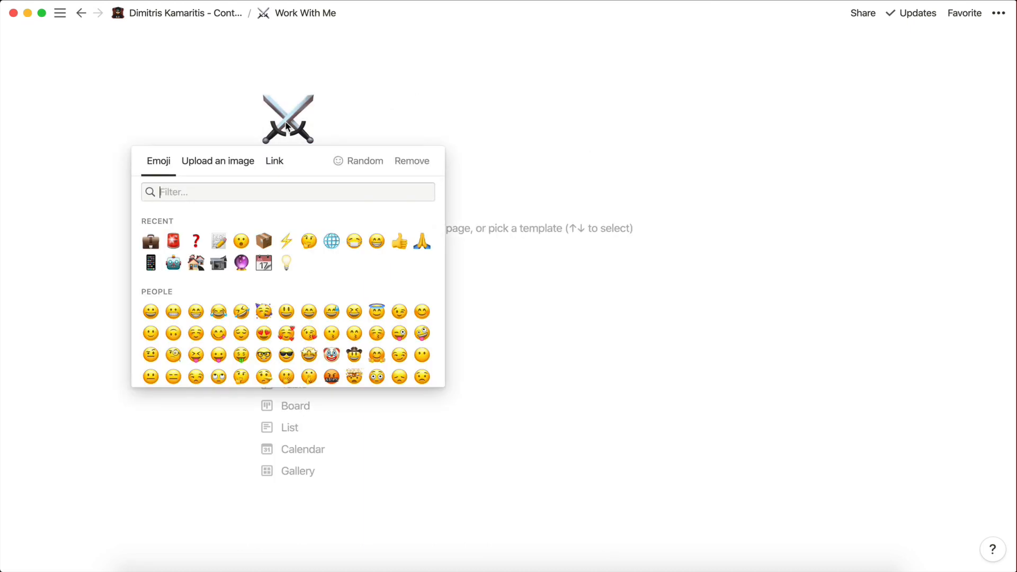
click(150, 242)
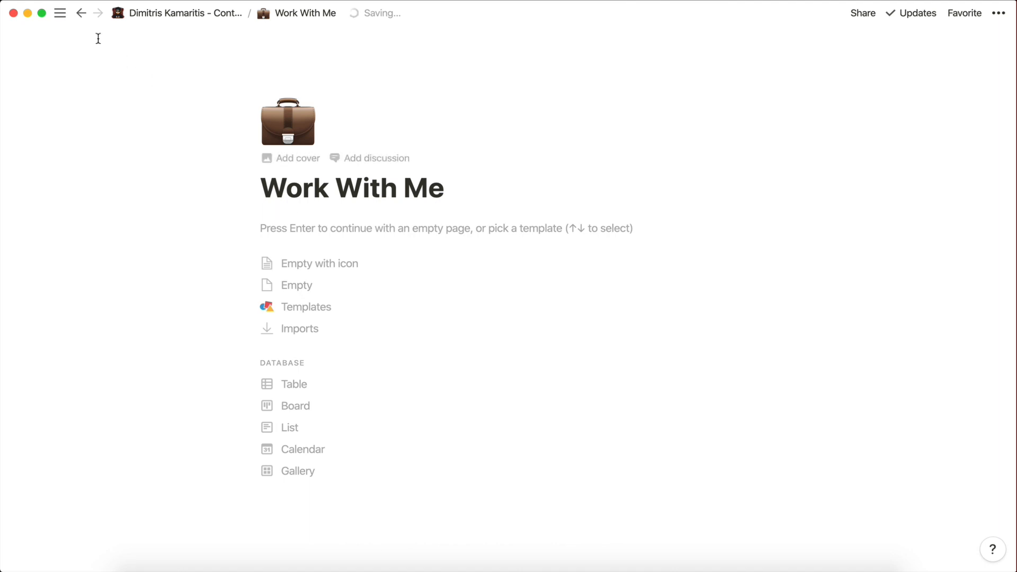
click(81, 13)
Create a 'Request Content' sub-page with a memo icon.
click(144, 388)
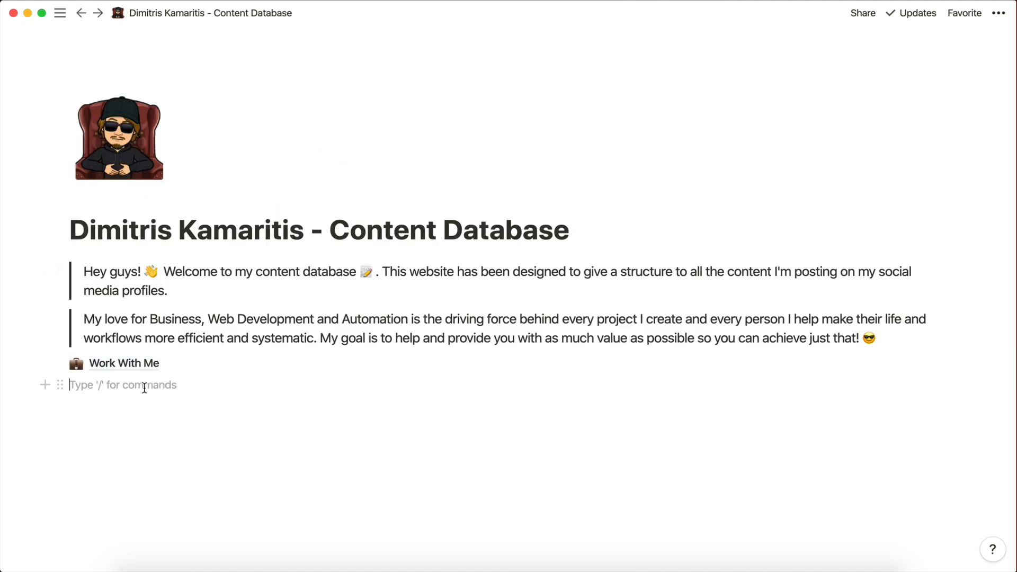
text(/)
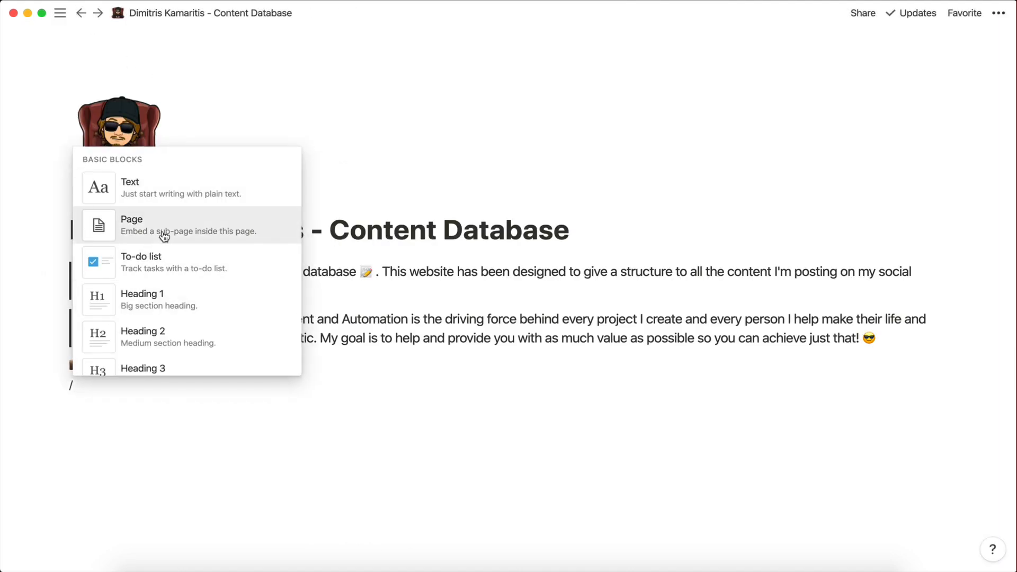
click(164, 231)
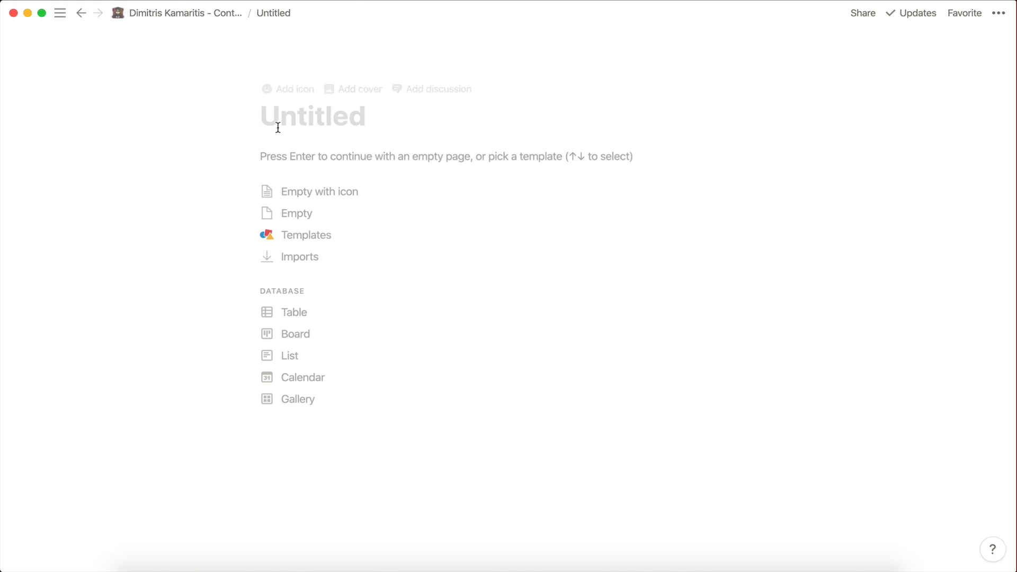
text(Request Contnet)
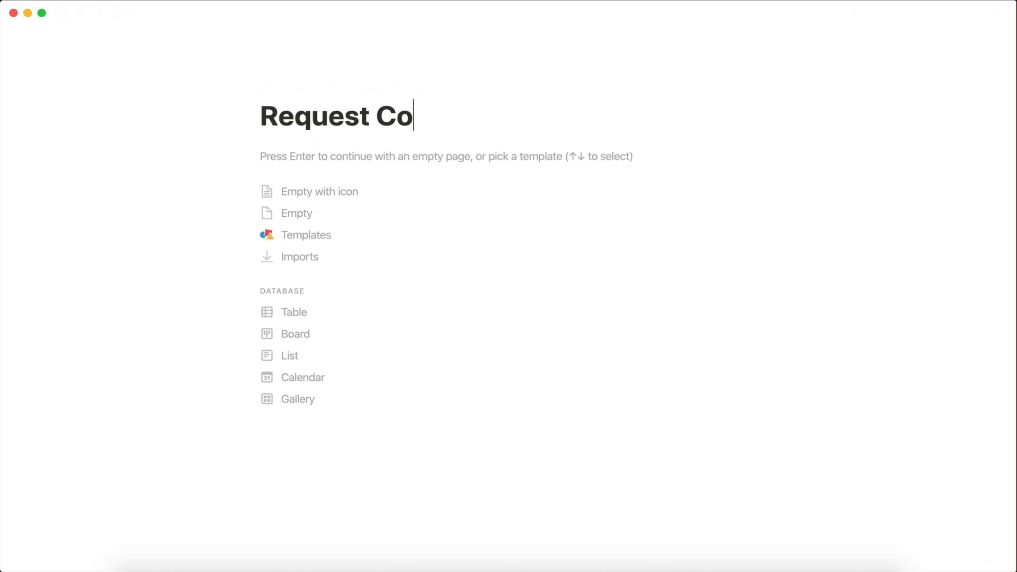
key(BackSpace)
key(BackSpace)
key(BackSpace)
text(ent)
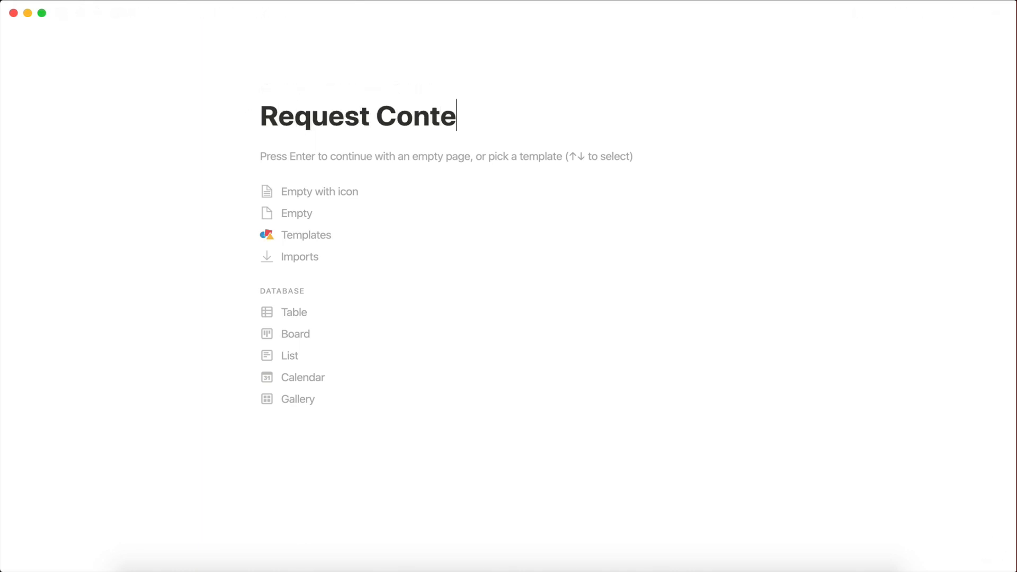
click(285, 89)
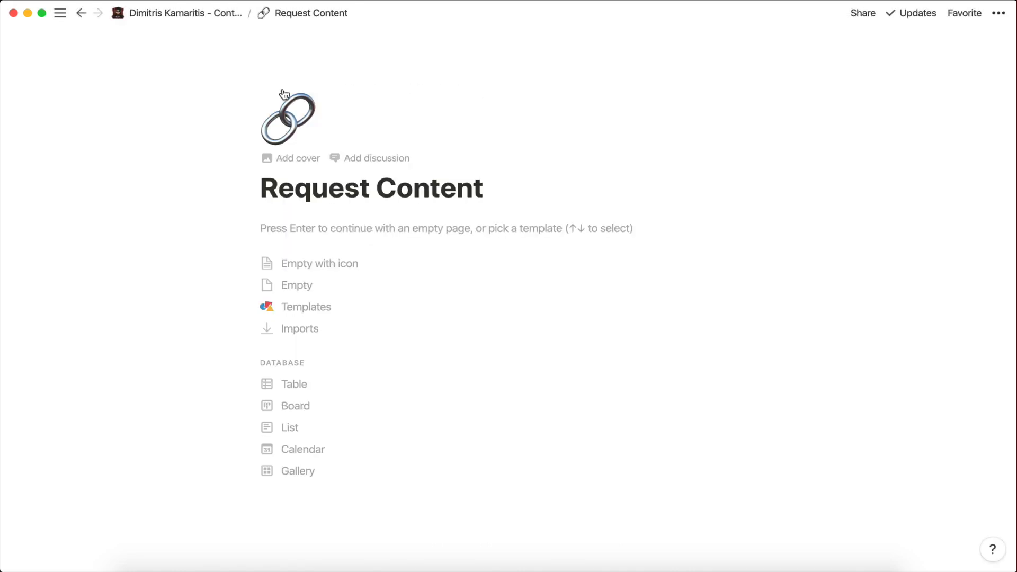
click(284, 94)
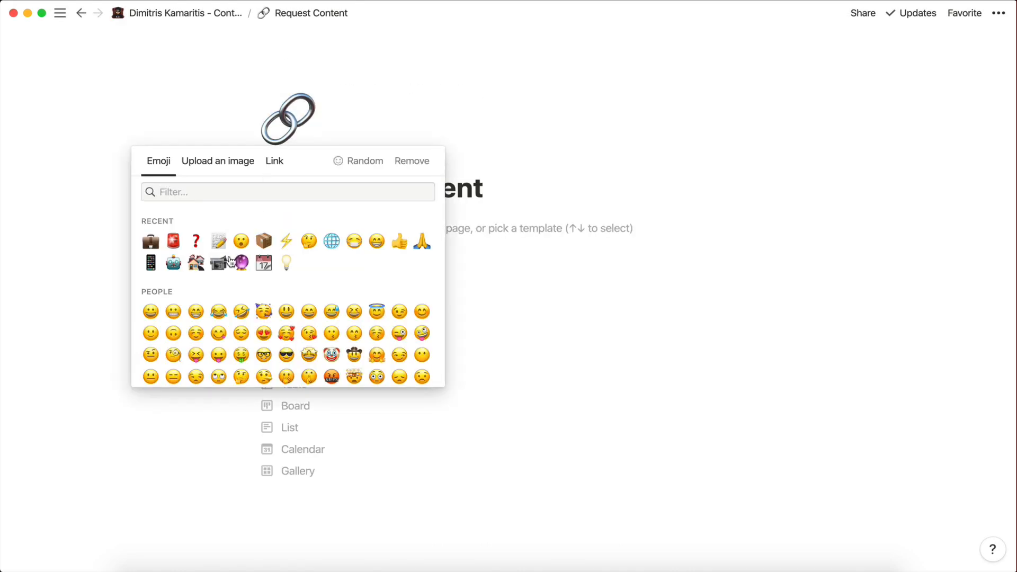
click(223, 241)
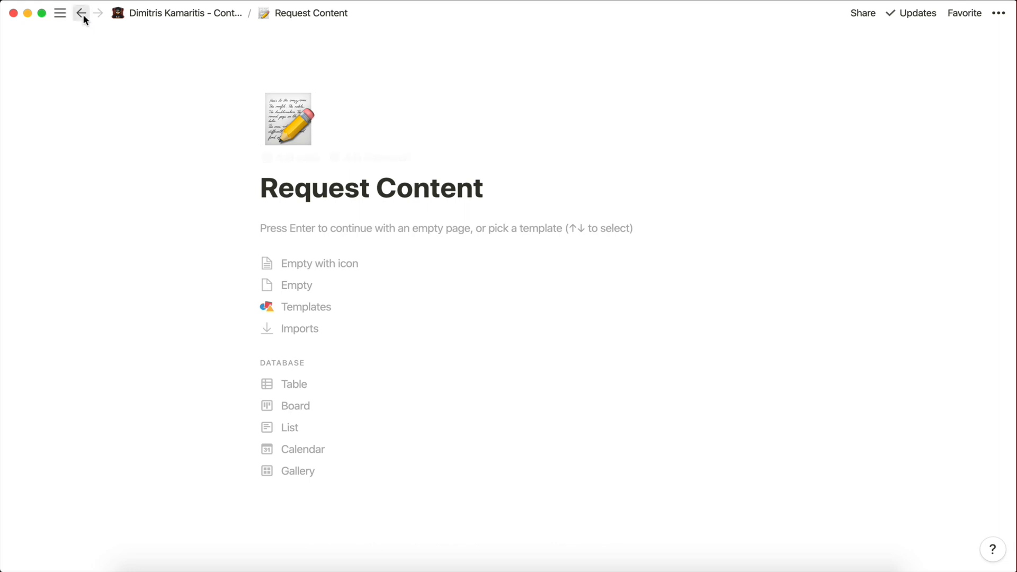
click(81, 12)
Create an 'Ask Me A Question' sub-page with a red question-mark icon.
text(/)
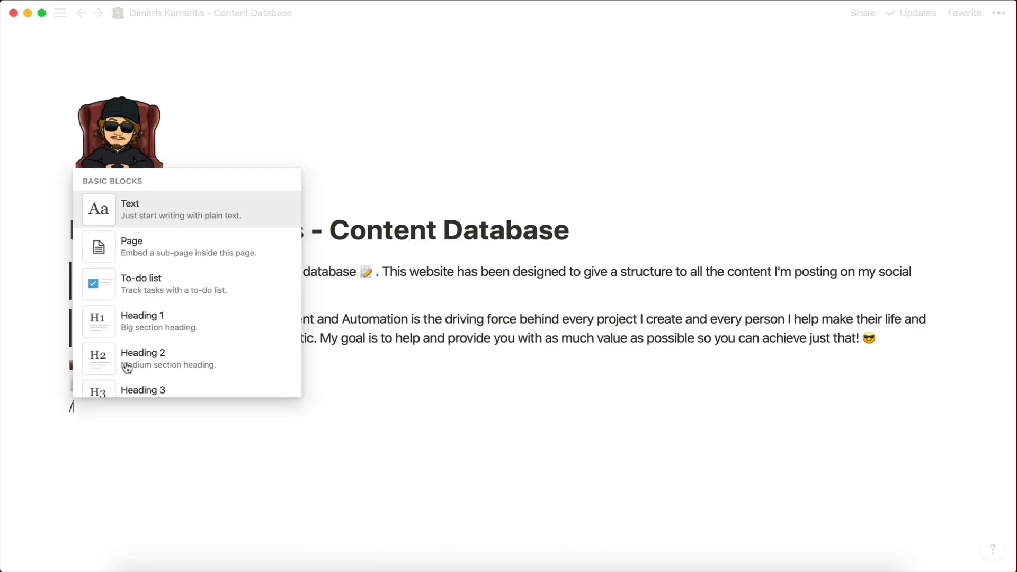
click(135, 254)
text(As)
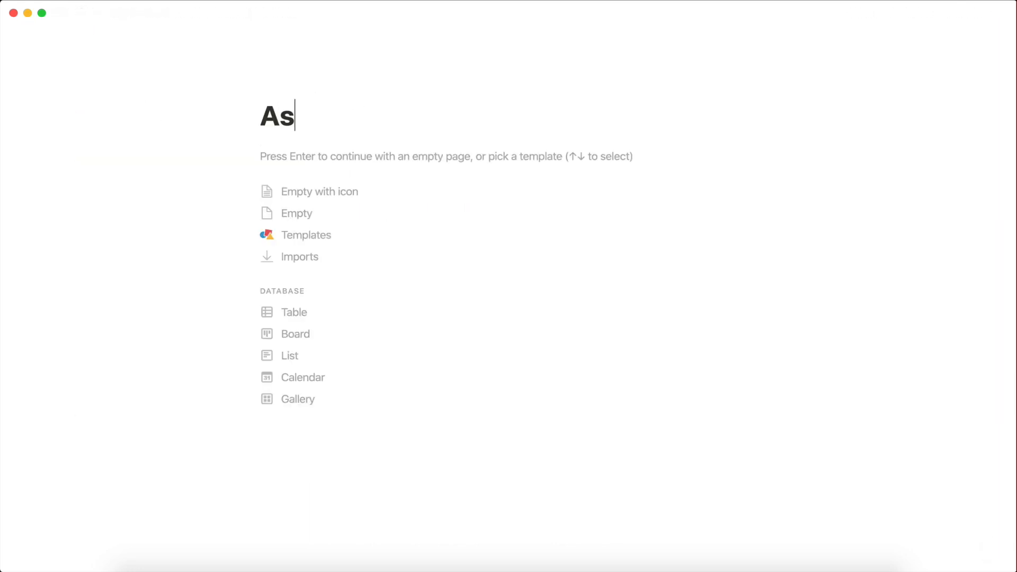
text(k Me A )
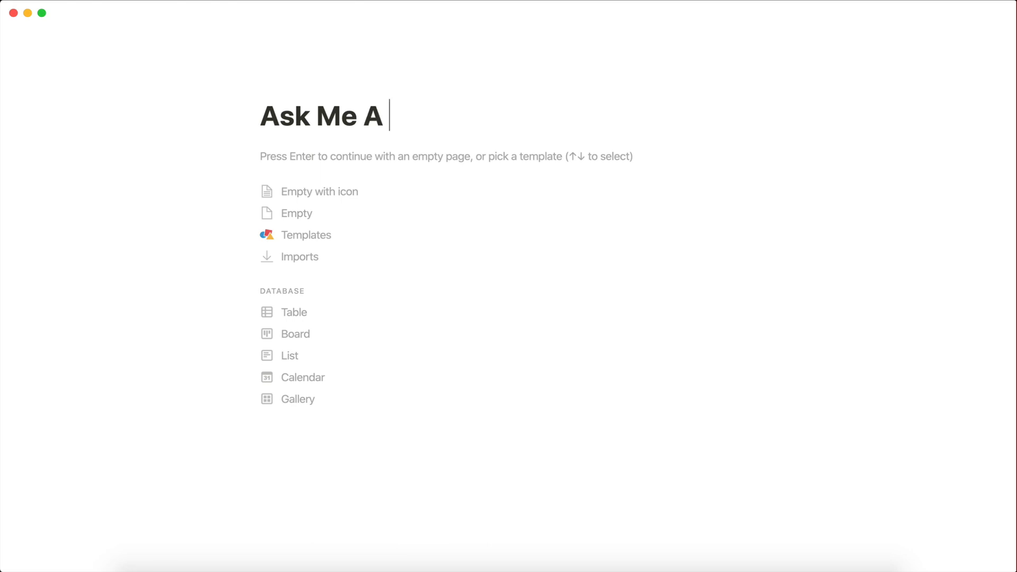
text(Question)
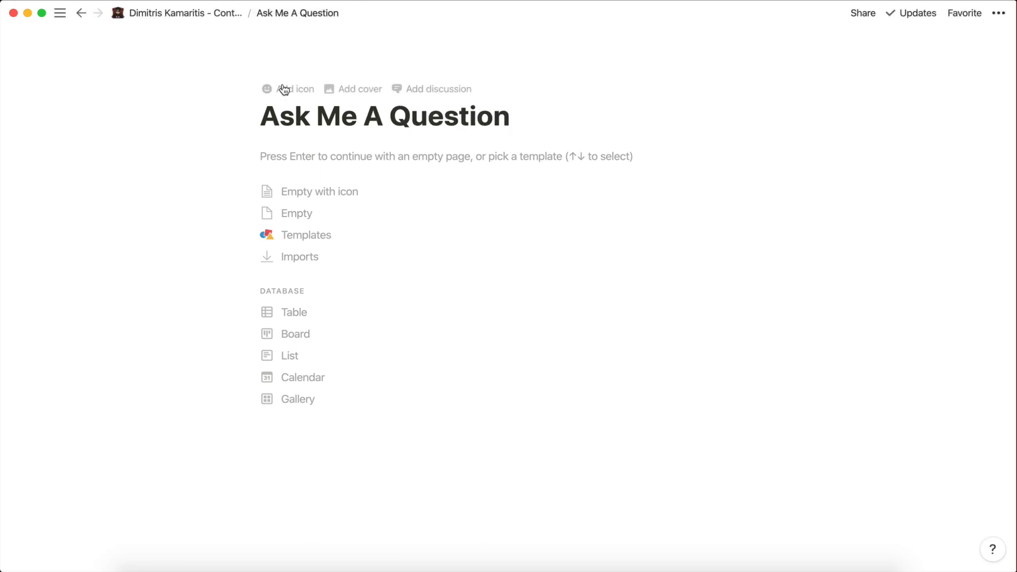
click(281, 89)
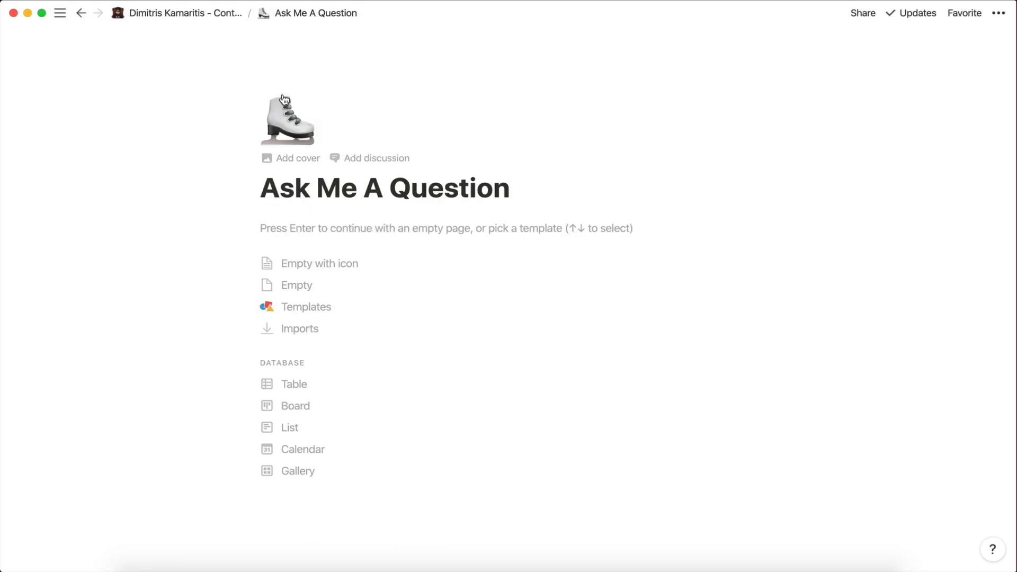
click(287, 117)
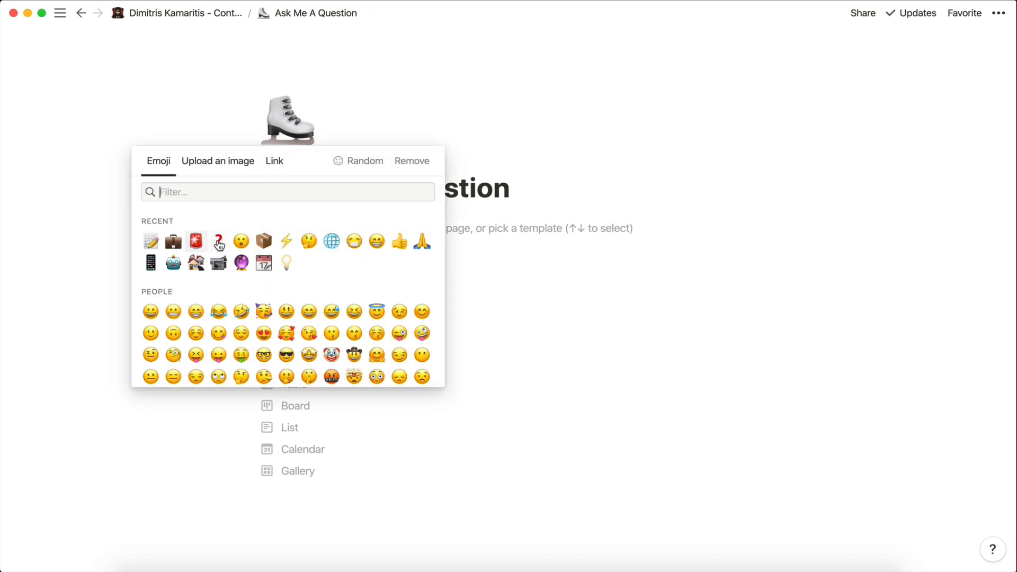
click(218, 243)
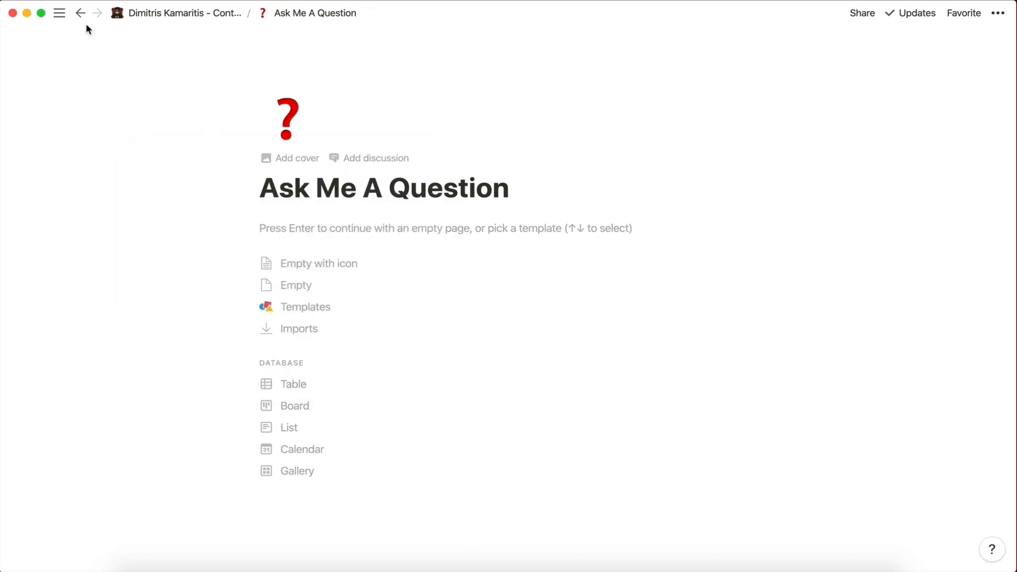
click(80, 13)
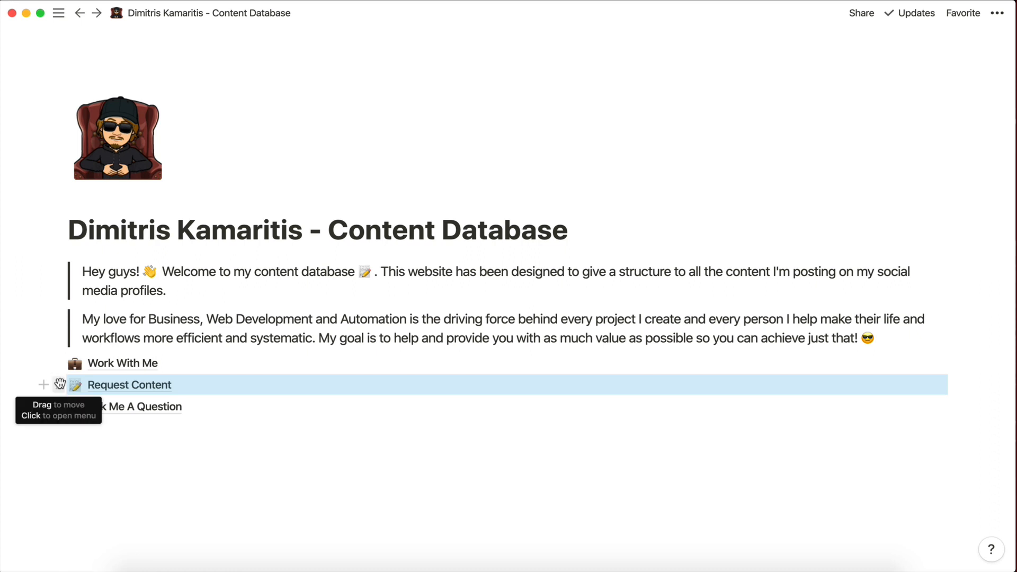
Arrange Work With Me, Request Content and Ask Me A Question into three side-by-side columns.
drag(60, 384, 154, 390)
click(275, 39)
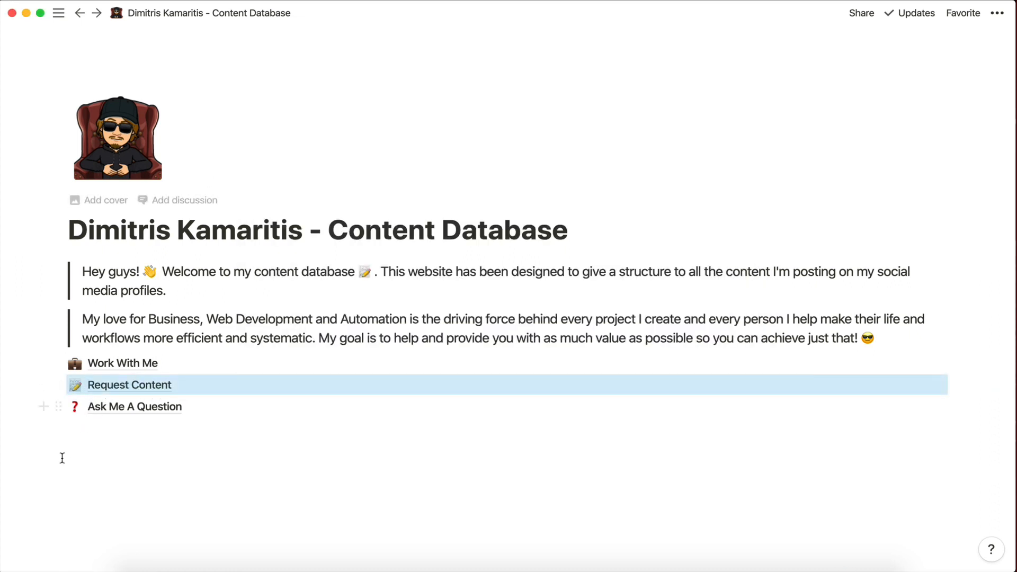
drag(59, 390, 968, 369)
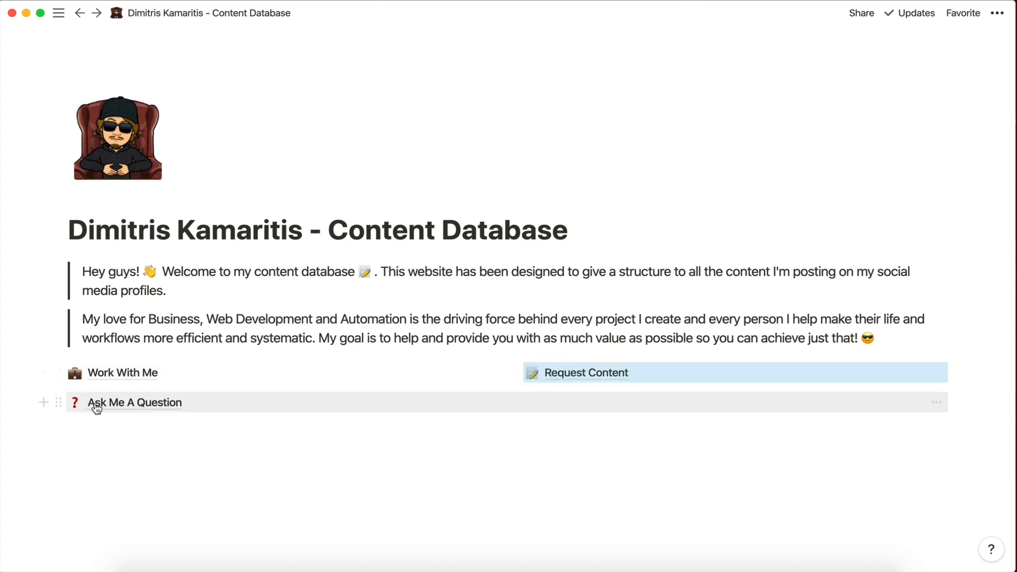
drag(52, 402, 967, 376)
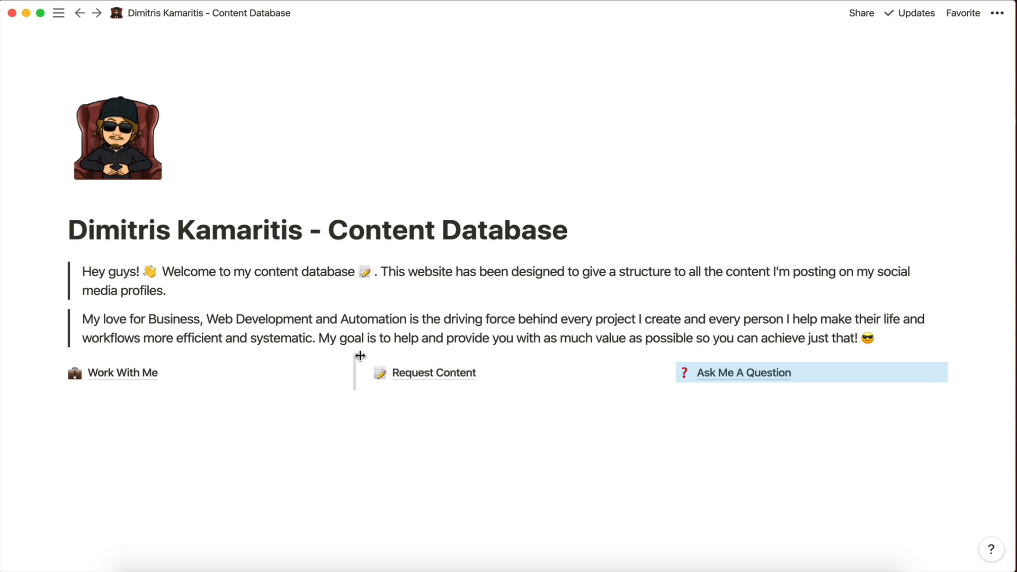
drag(355, 359, 187, 359)
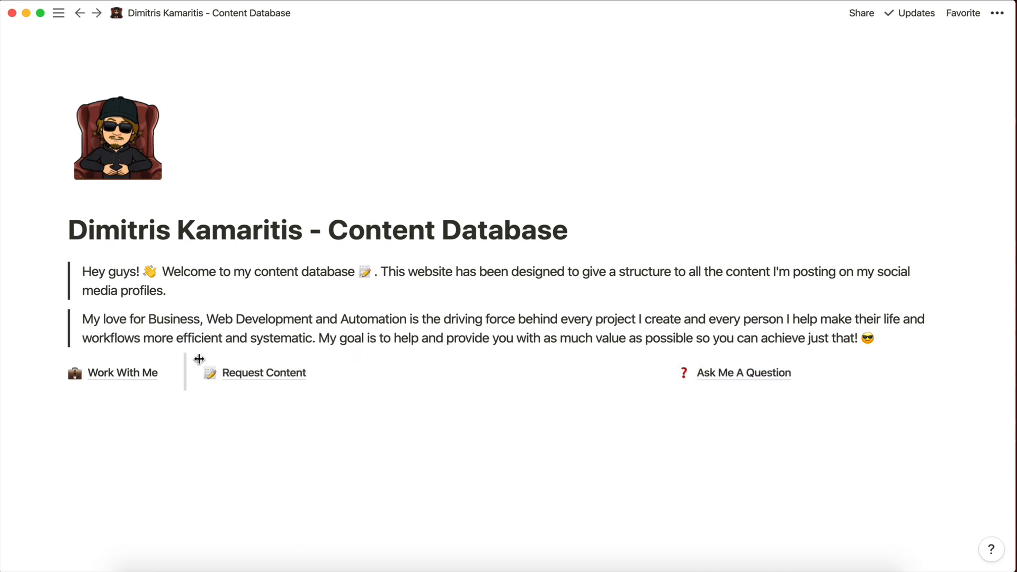
drag(657, 359, 352, 359)
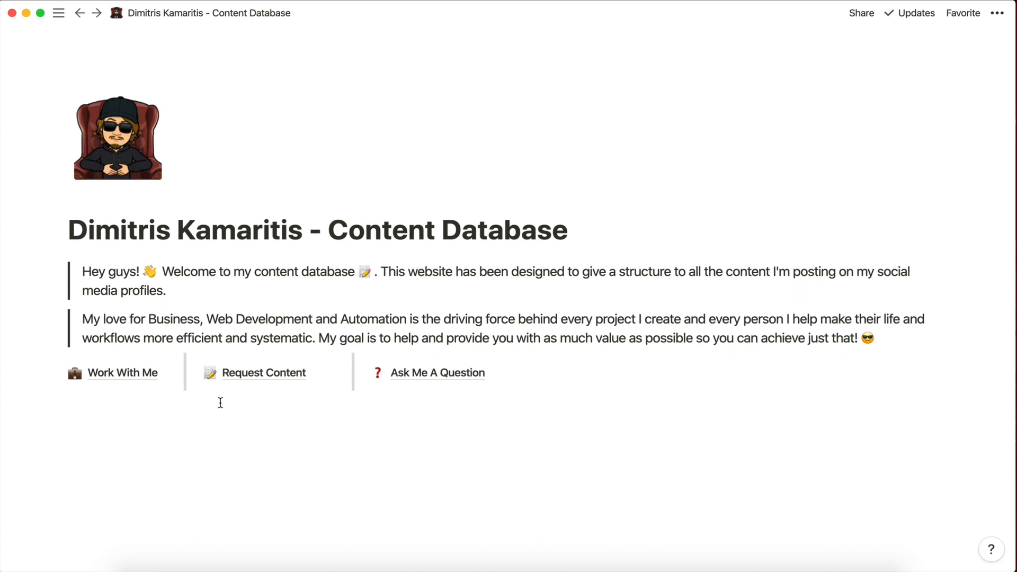
Add an empty full-width block and move it below the three column links.
click(214, 421)
click(137, 441)
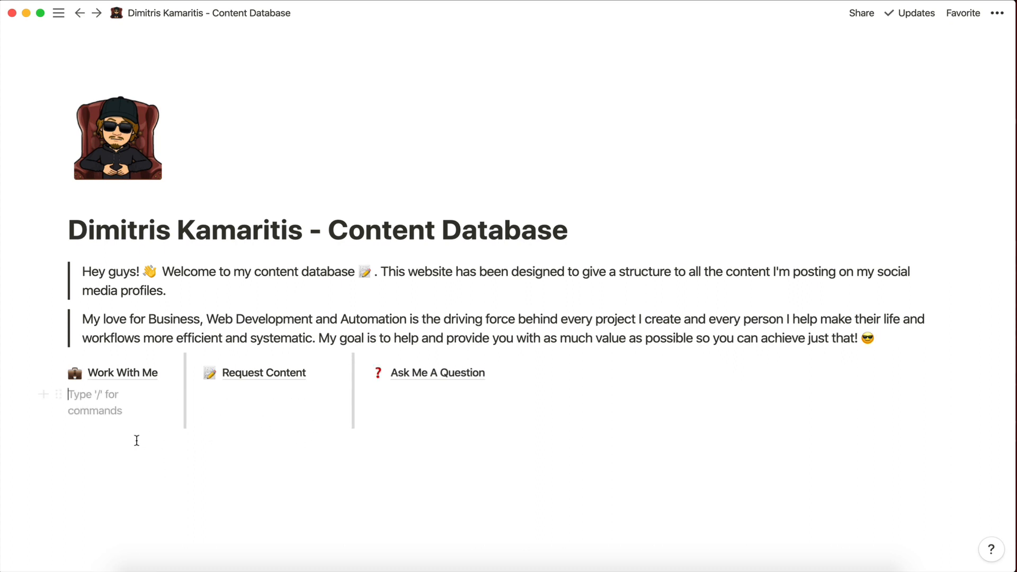
key(BackSpace)
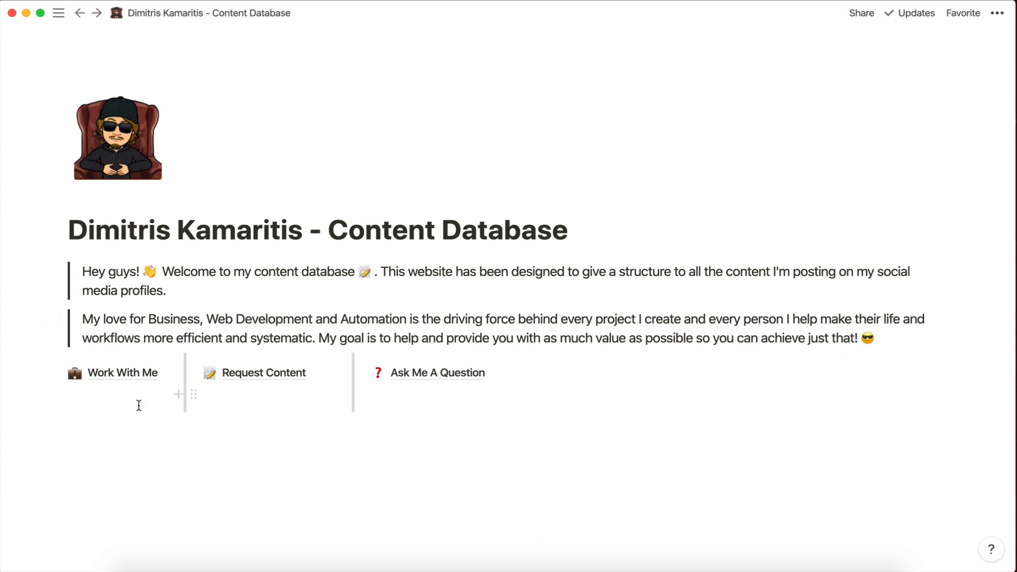
click(139, 407)
key(BackSpace)
click(259, 401)
key(BackSpace)
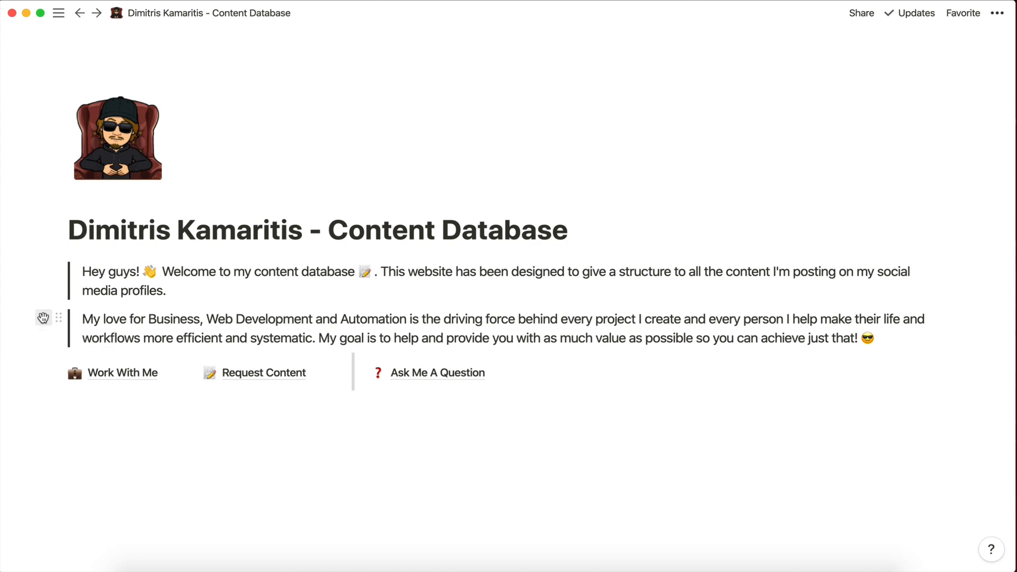
click(43, 318)
click(118, 164)
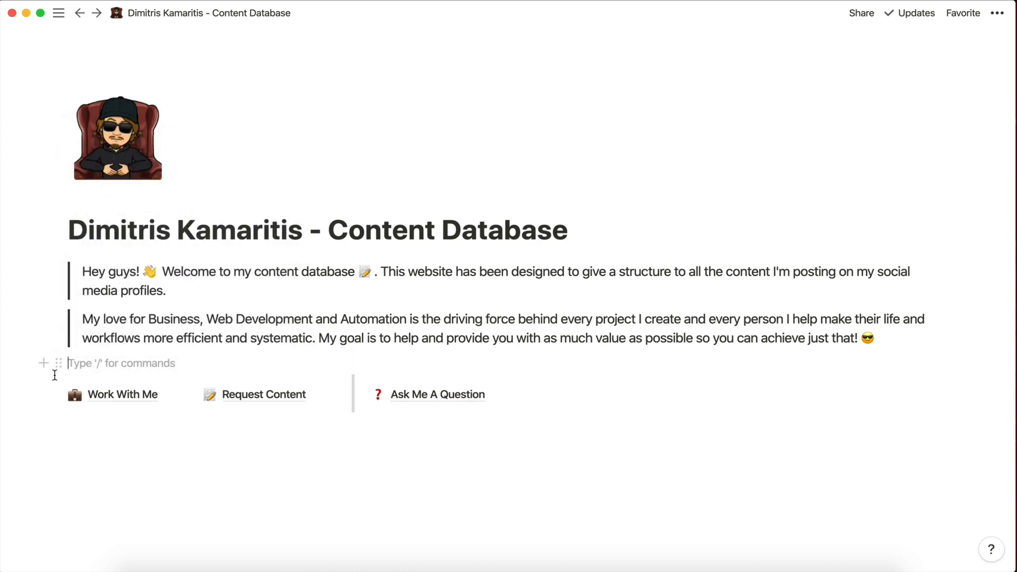
drag(58, 363, 64, 435)
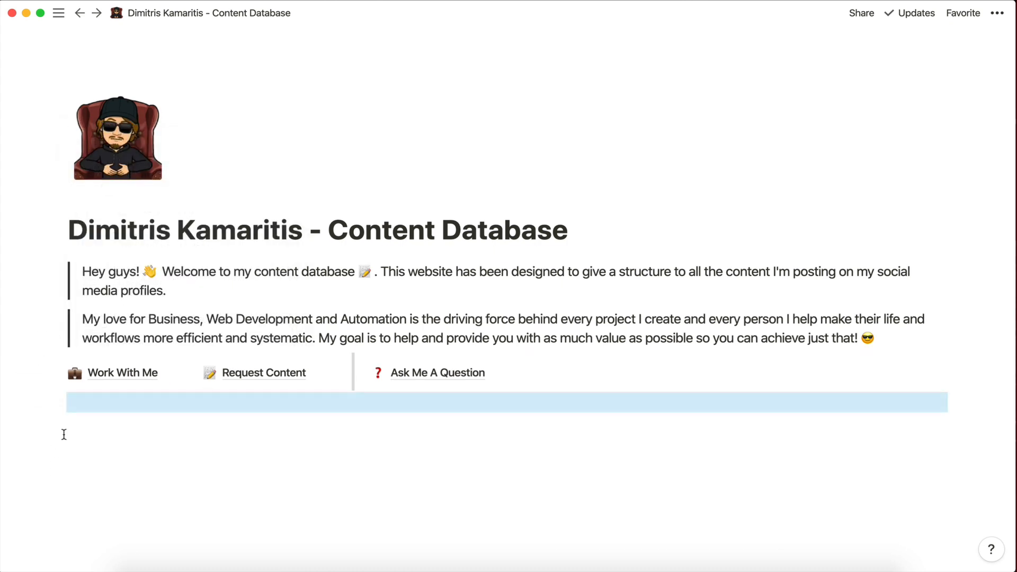
Insert a divider line below the three column links.
click(75, 402)
key(Return)
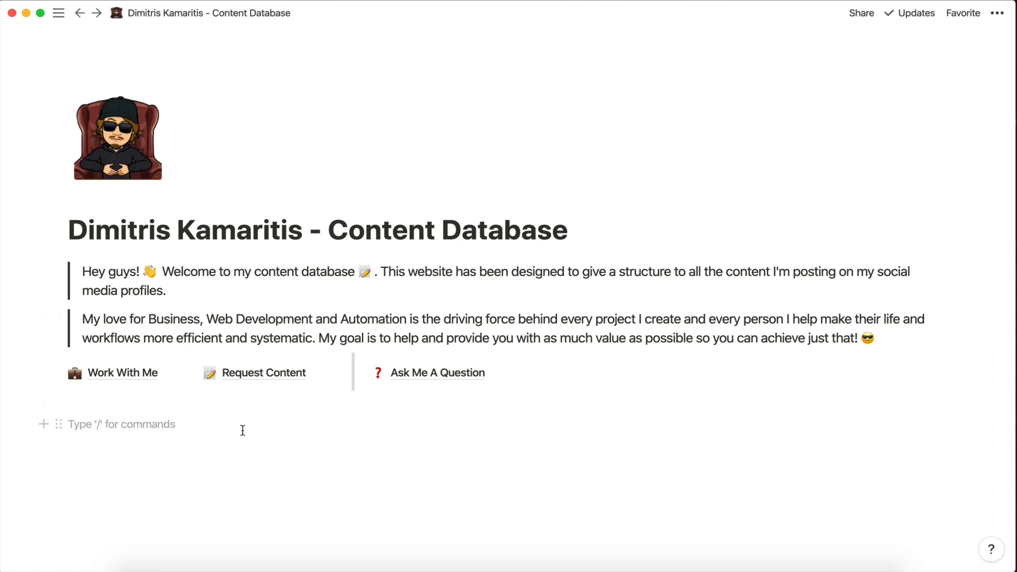
text(/di)
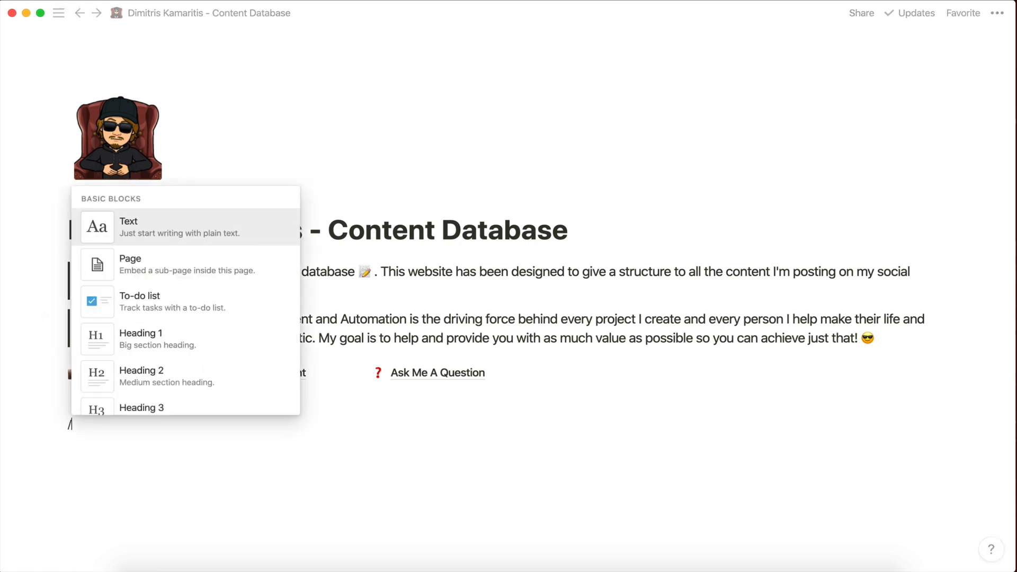
key(Return)
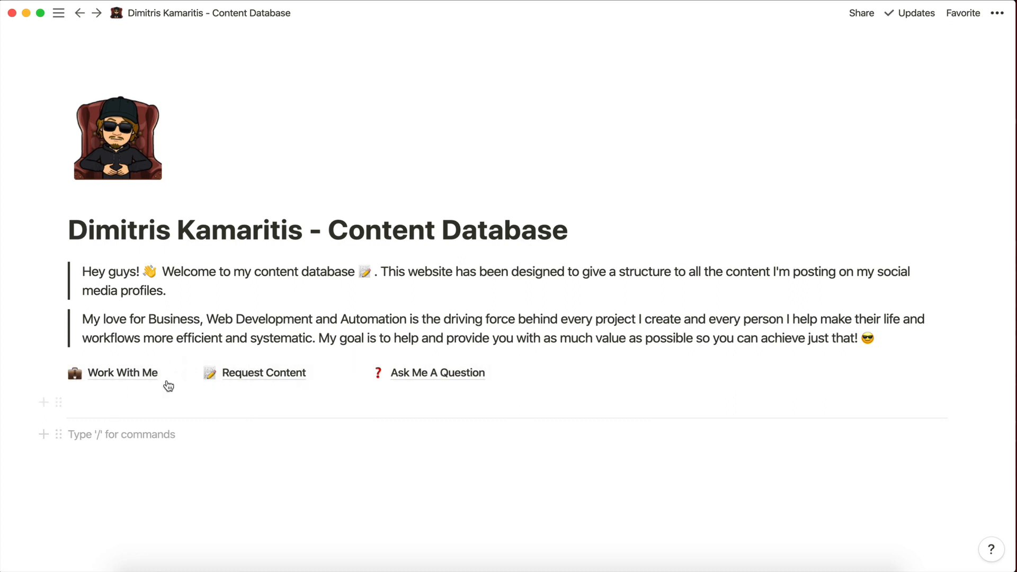
Open the Work With Me sub-page, leave its body empty, and return to Content Database.
click(106, 378)
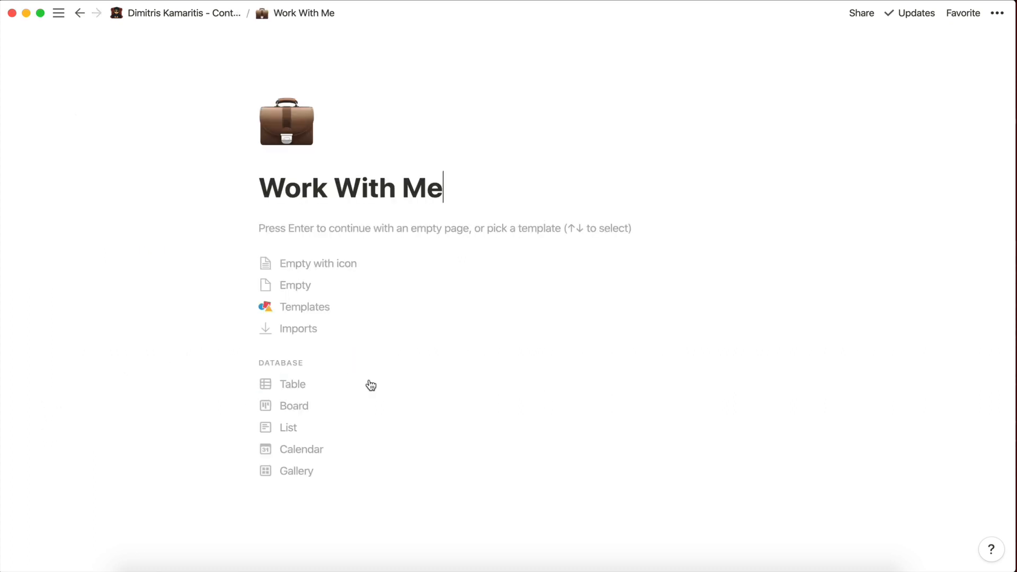
key(Return)
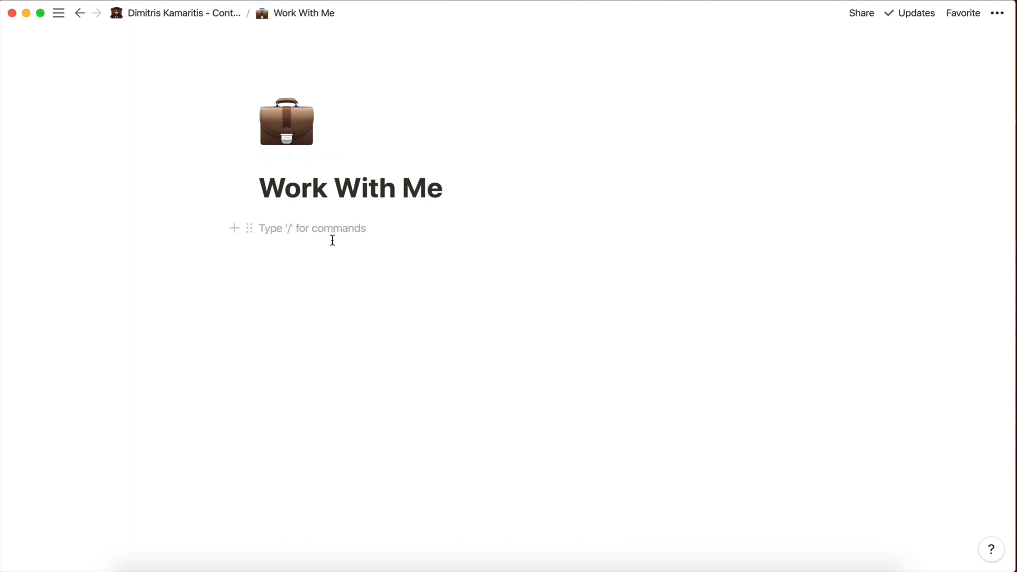
text(/)
scroll(404, 297, down, 5)
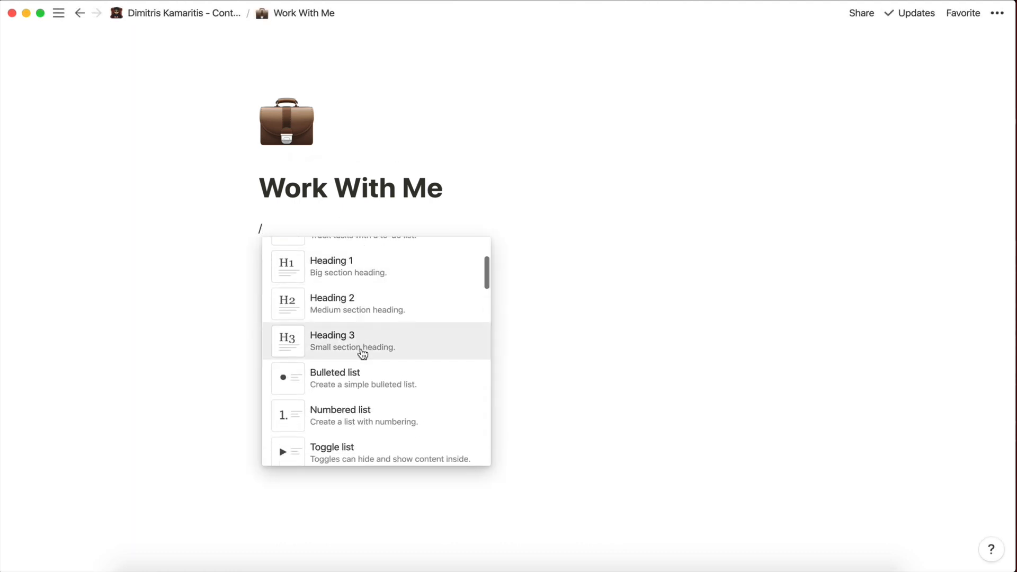
scroll(362, 353, down, 10)
click(302, 226)
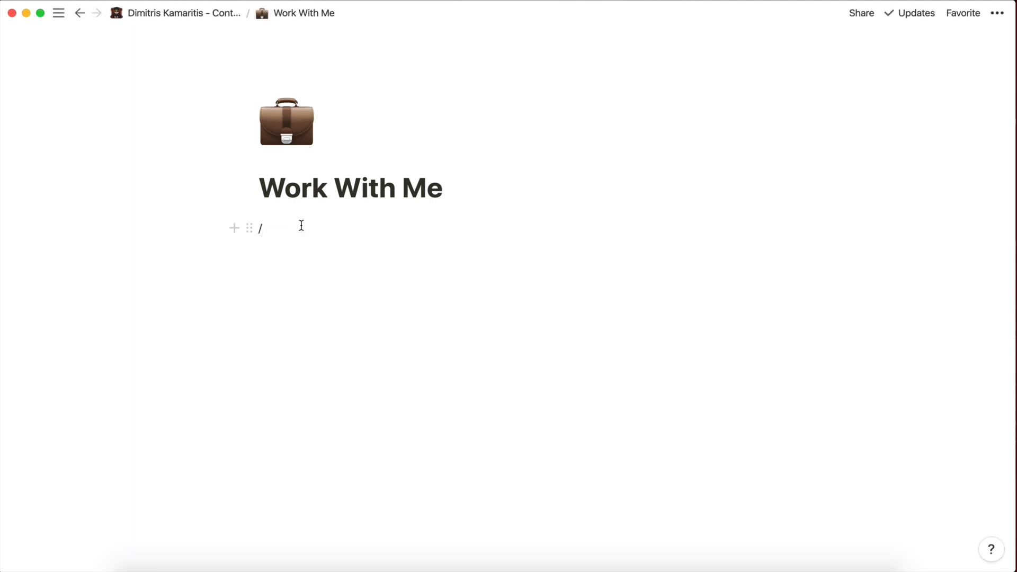
key(BackSpace)
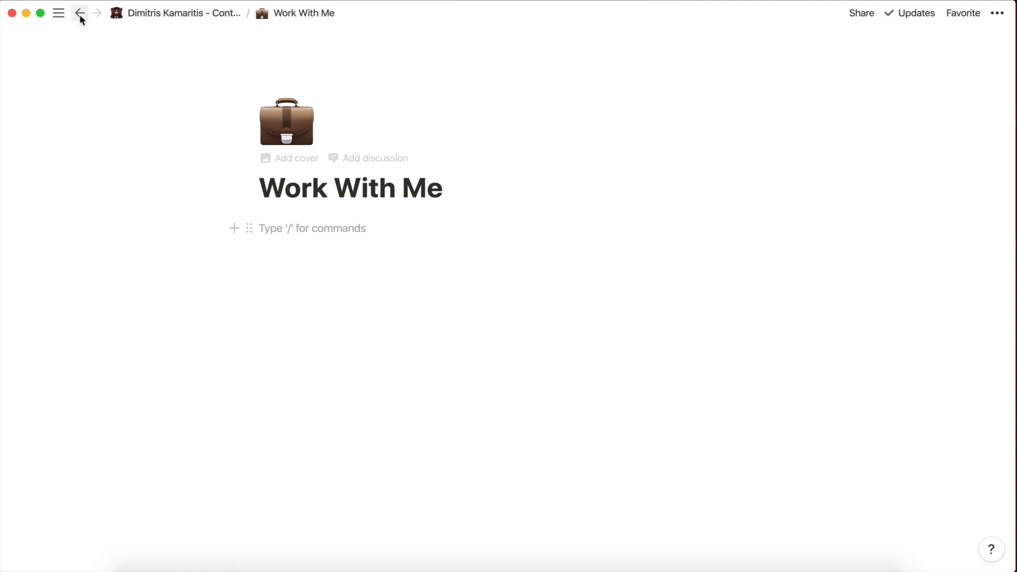
click(80, 13)
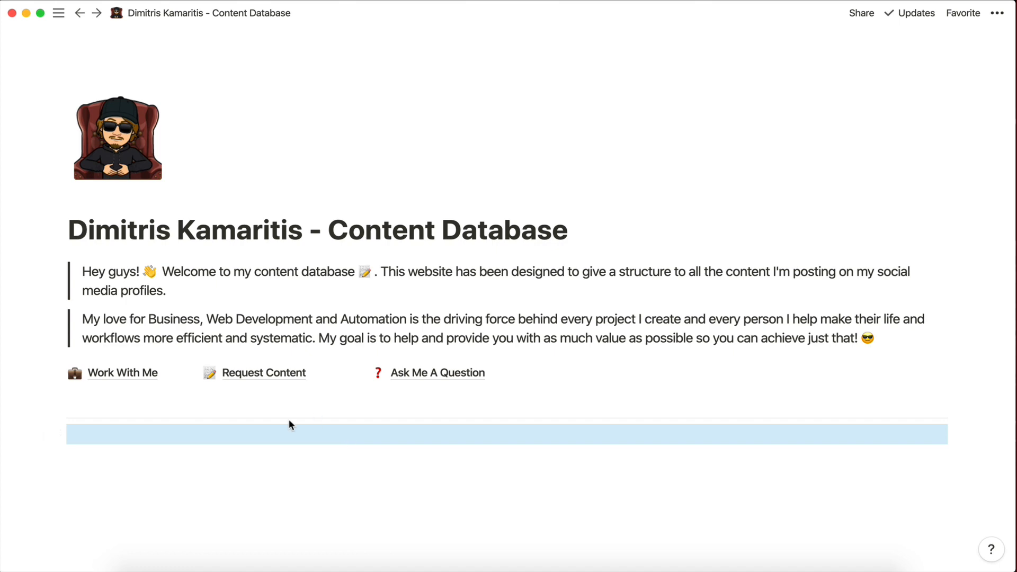
Switch to the browser window showing Airtable's My First Workspace.
key(ctrl+Right)
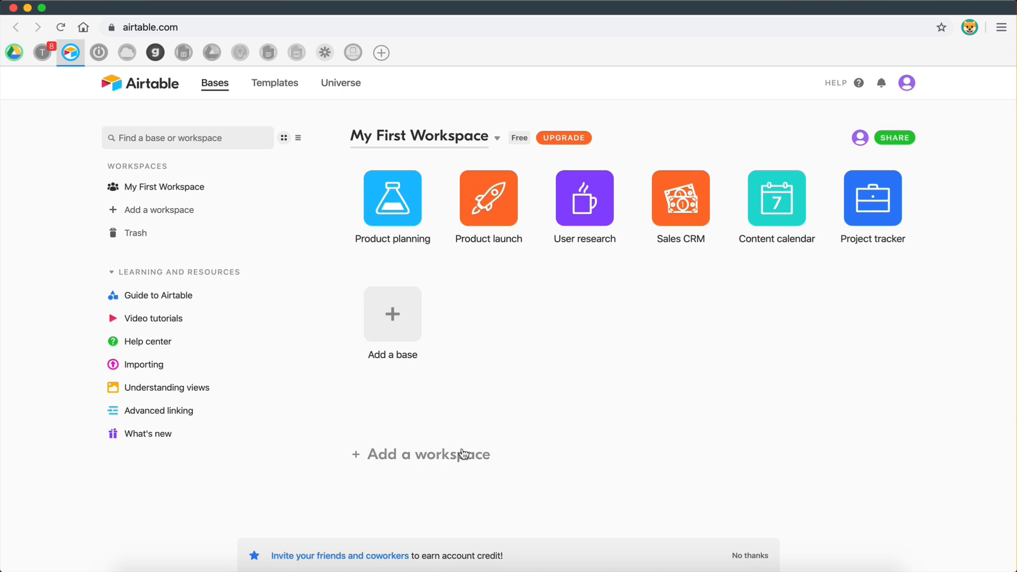
Create a new Airtable workspace and rename it 'Personal Brand'.
click(461, 456)
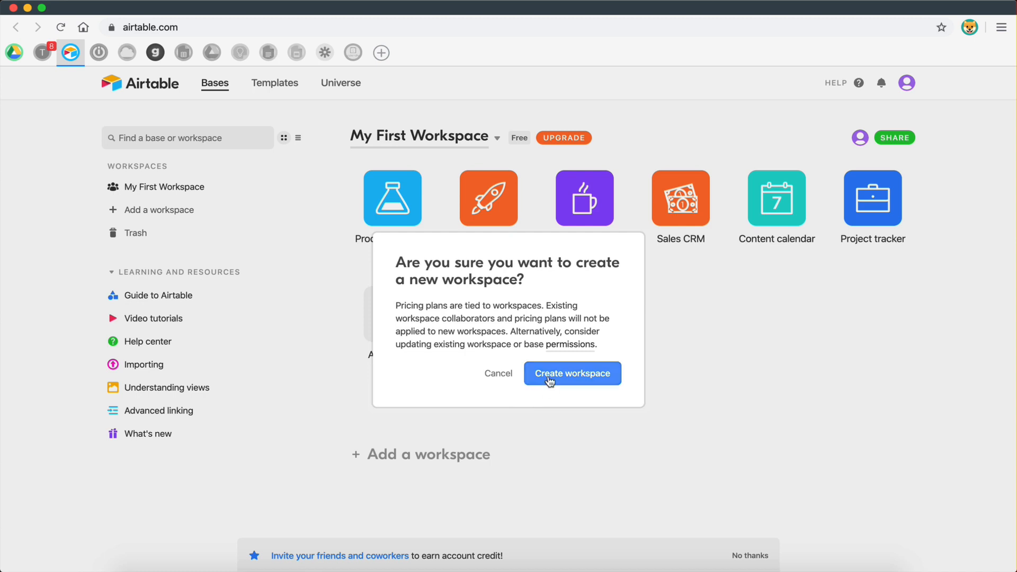
click(551, 372)
key(Return)
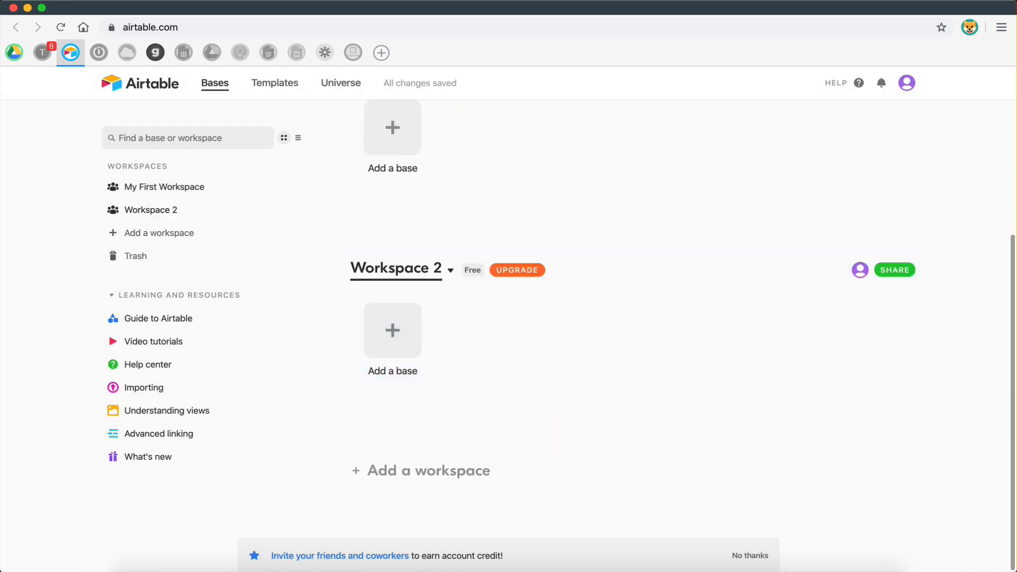
click(411, 271)
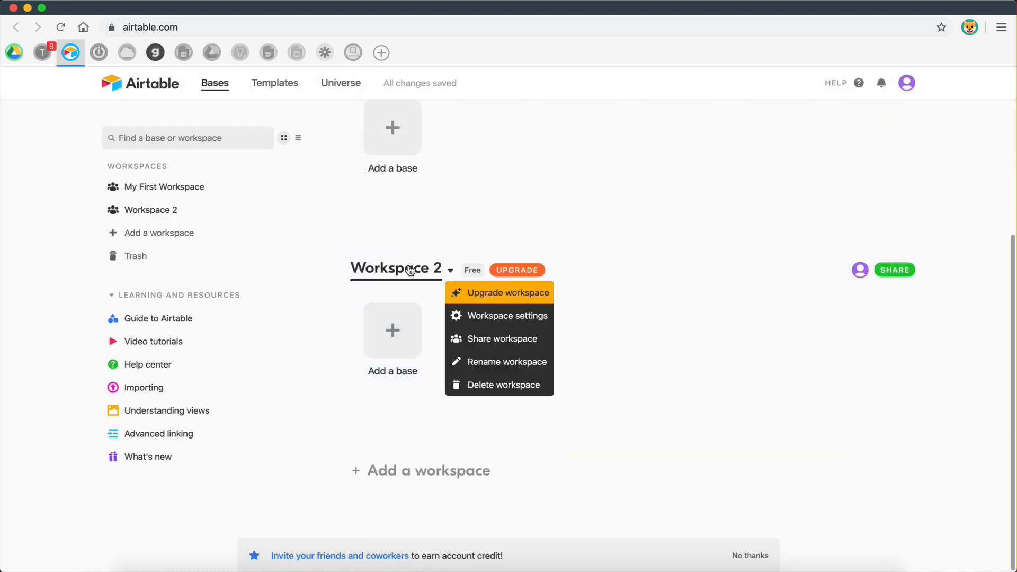
click(488, 361)
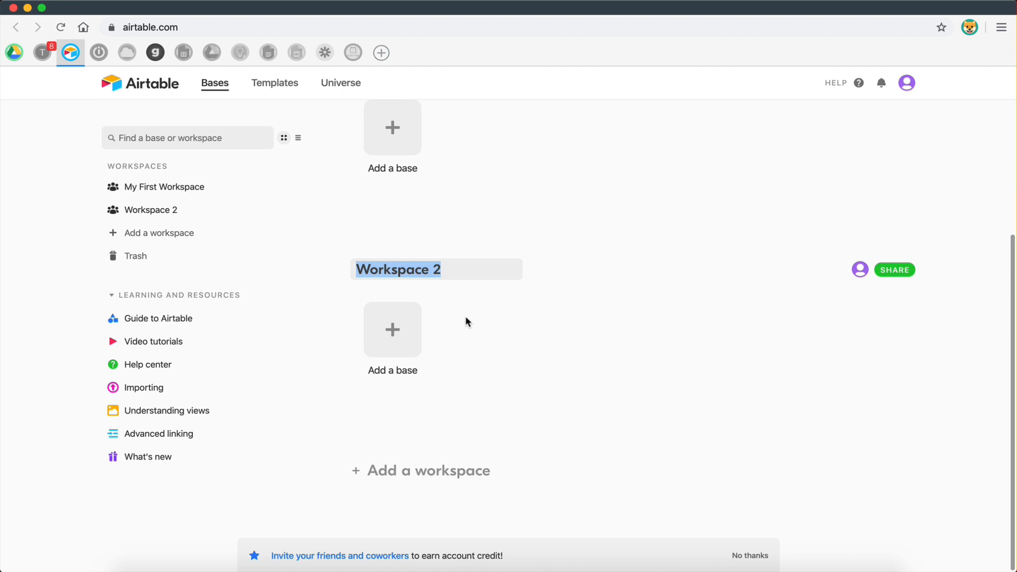
text(Personal )
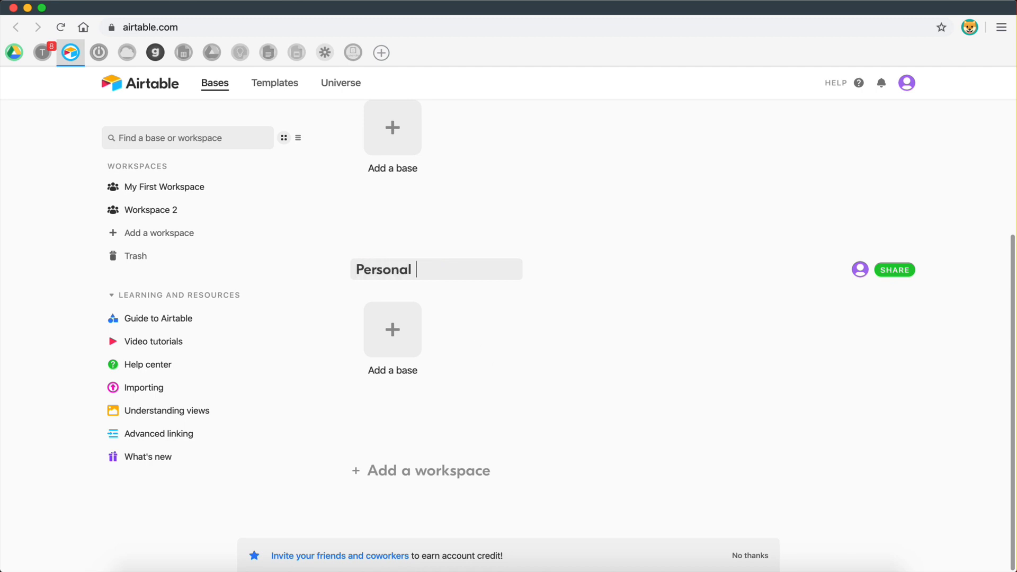
text(Brand)
key(Return)
click(394, 331)
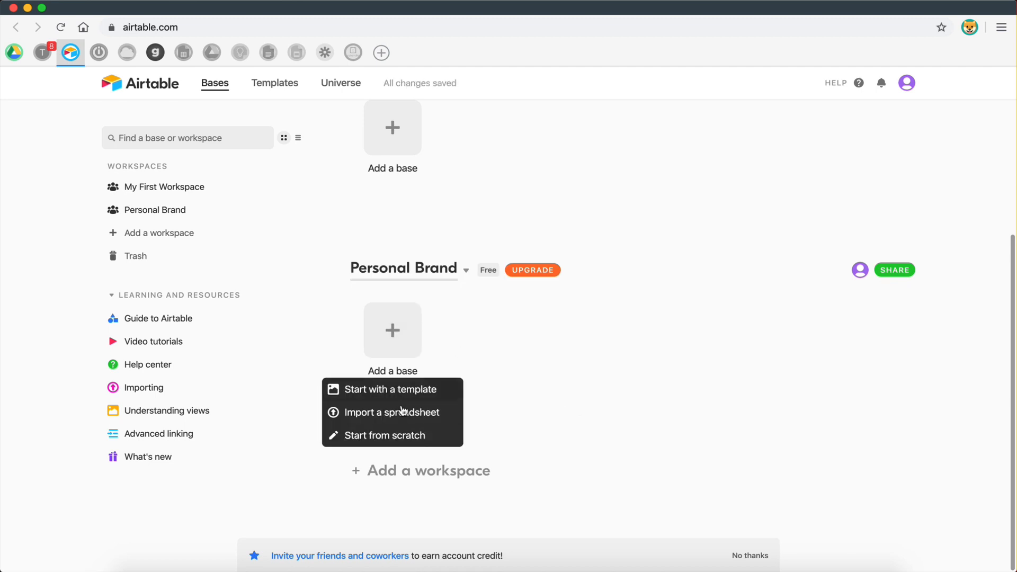
Create a blank Airtable base named 'Content Database' and open it.
click(404, 435)
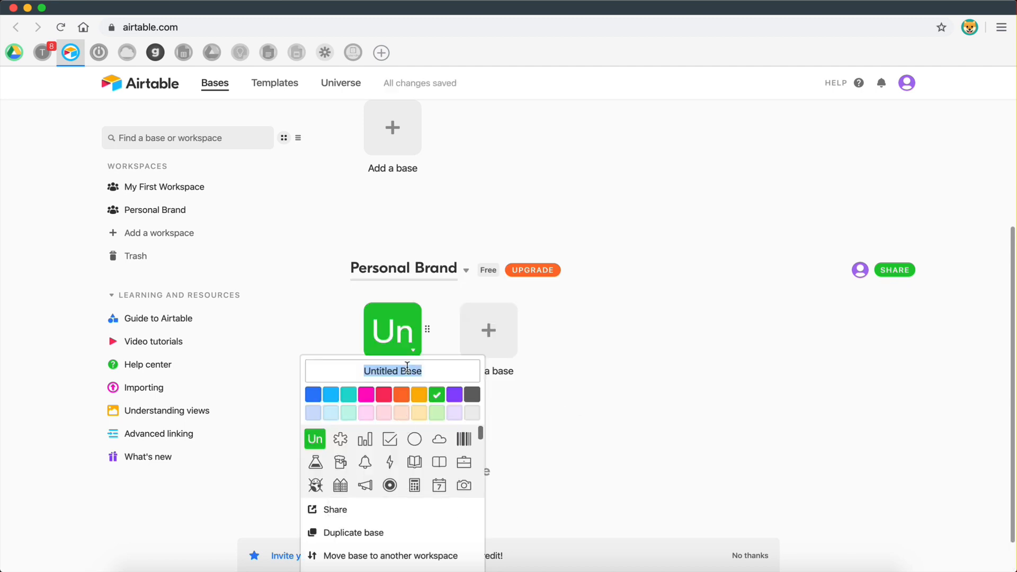
text(Co)
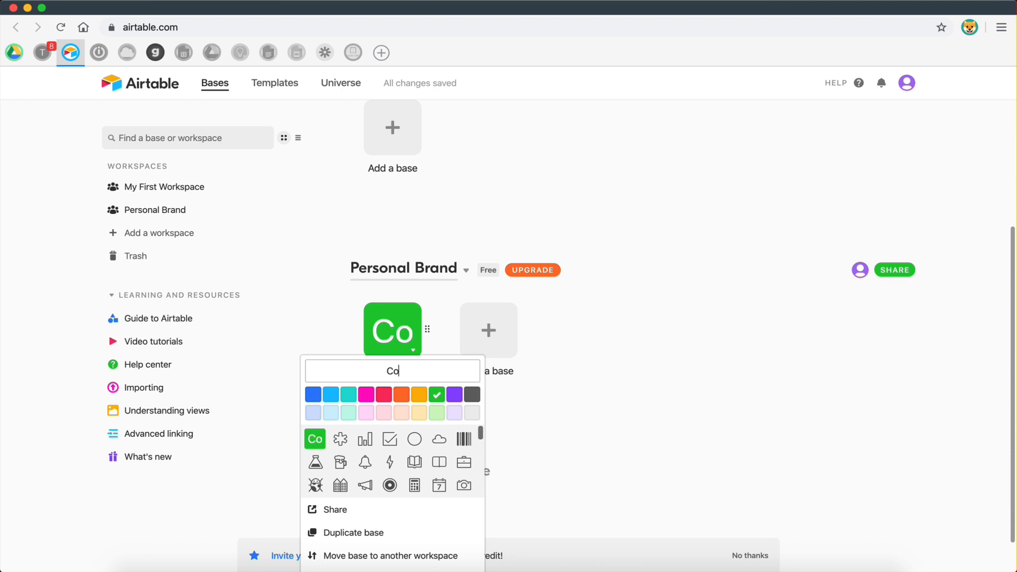
text(ntent Database)
click(556, 364)
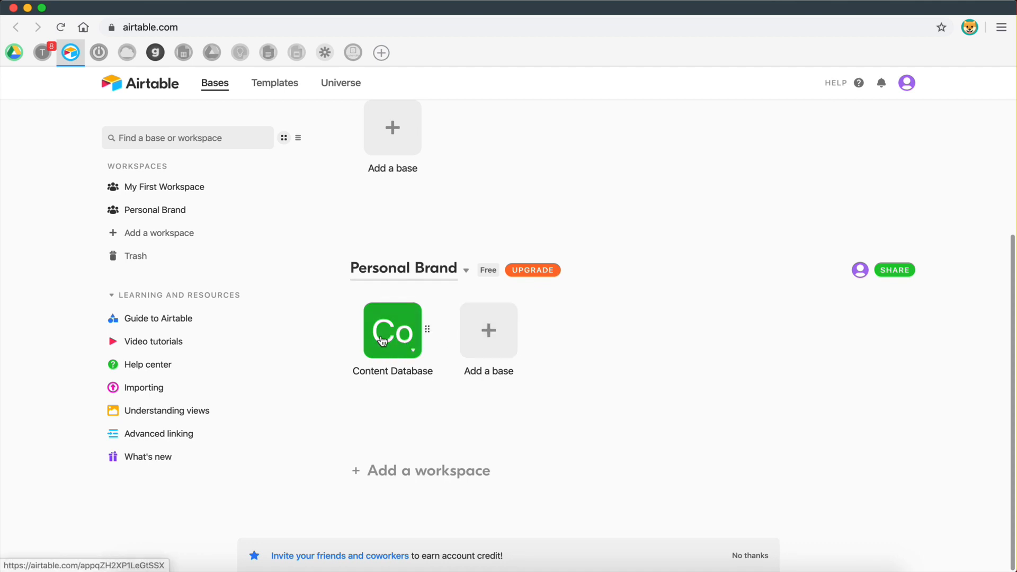
key(ctrl+Left)
key(ctrl+Right)
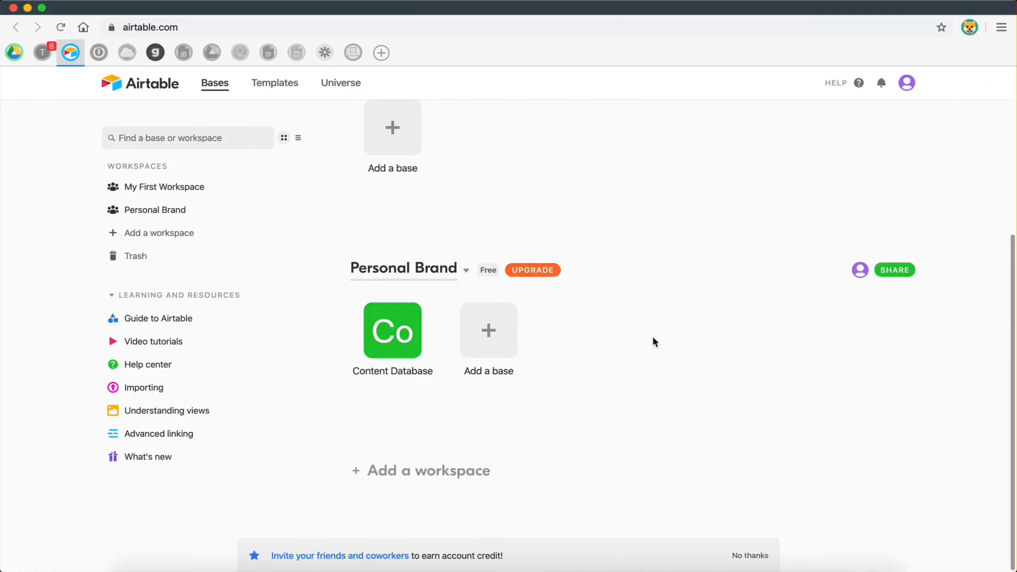
click(393, 331)
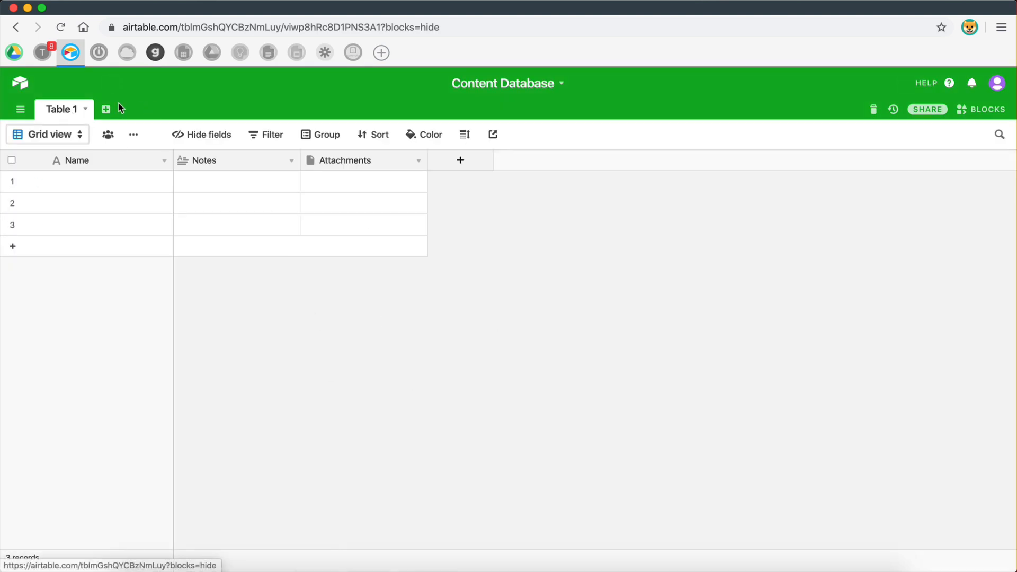
Add two empty tables, Table 2 and Table 3, keeping default names, then return to Table 1.
click(106, 109)
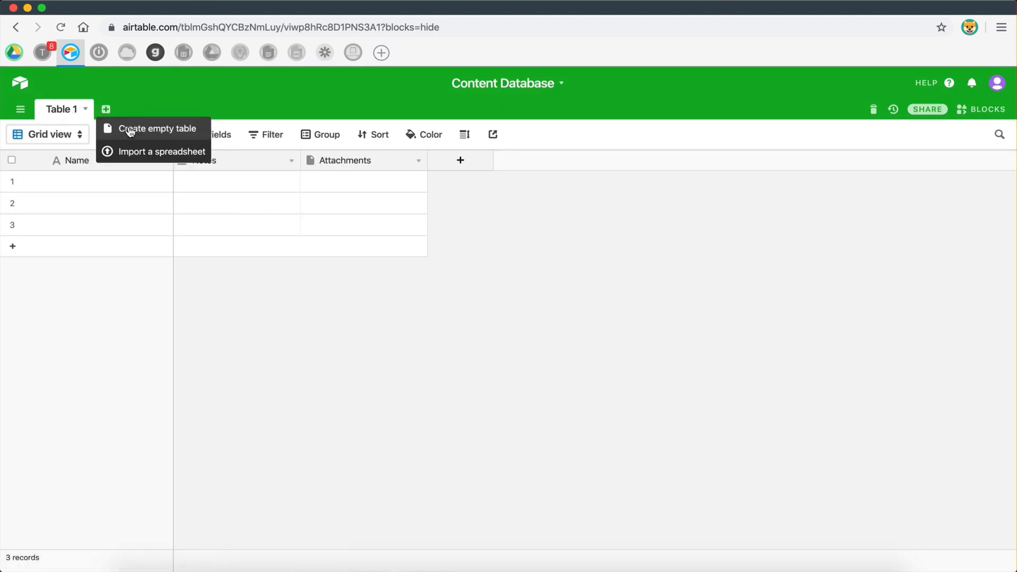
click(129, 130)
click(222, 116)
click(163, 109)
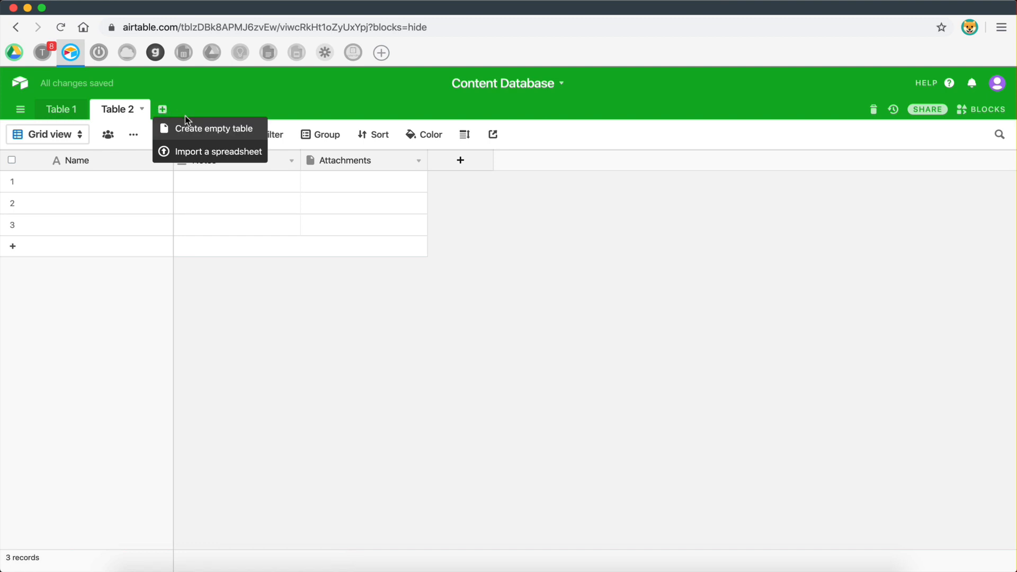
click(162, 110)
click(163, 109)
click(168, 128)
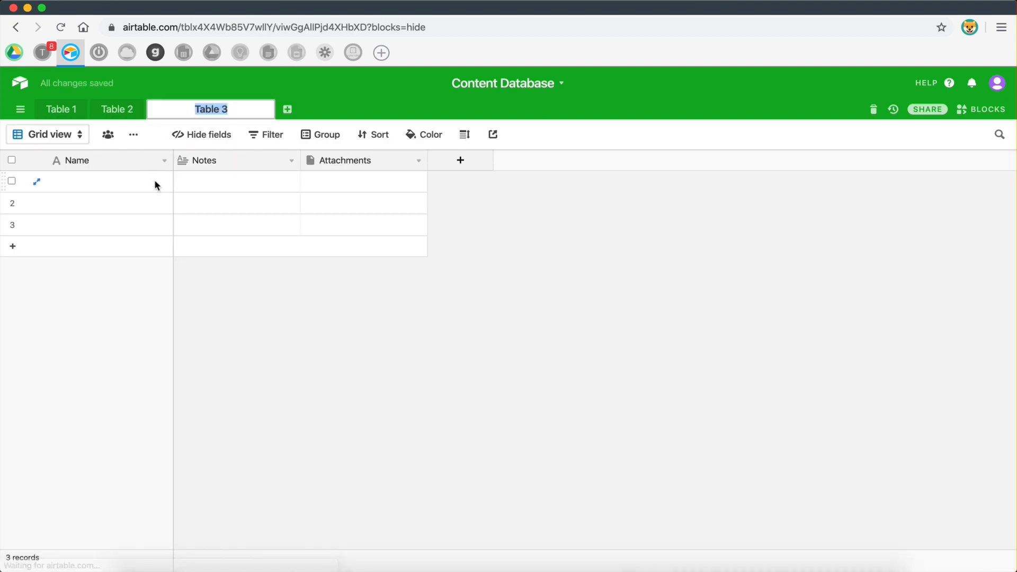
click(281, 332)
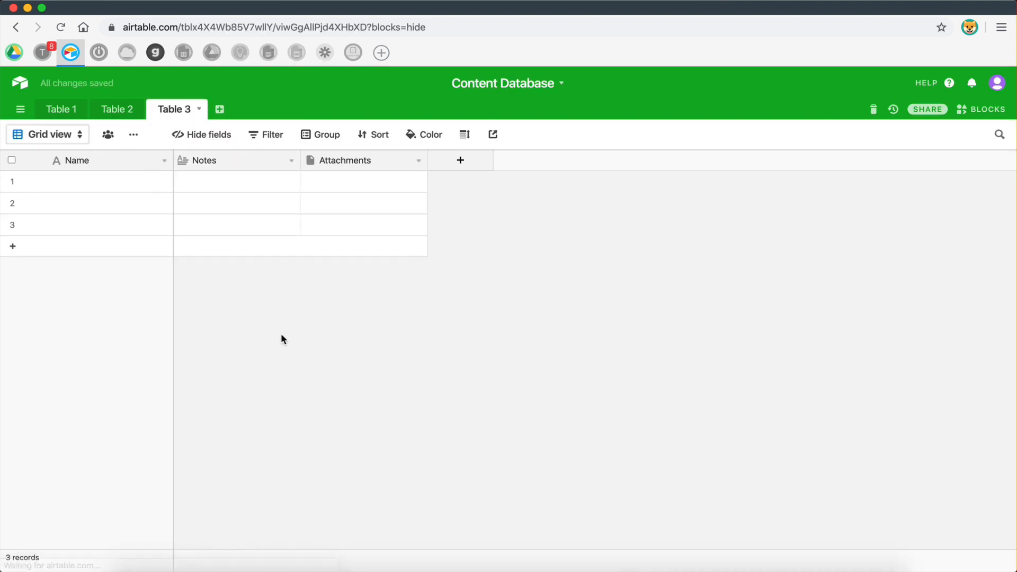
click(68, 119)
key(ctrl+Left)
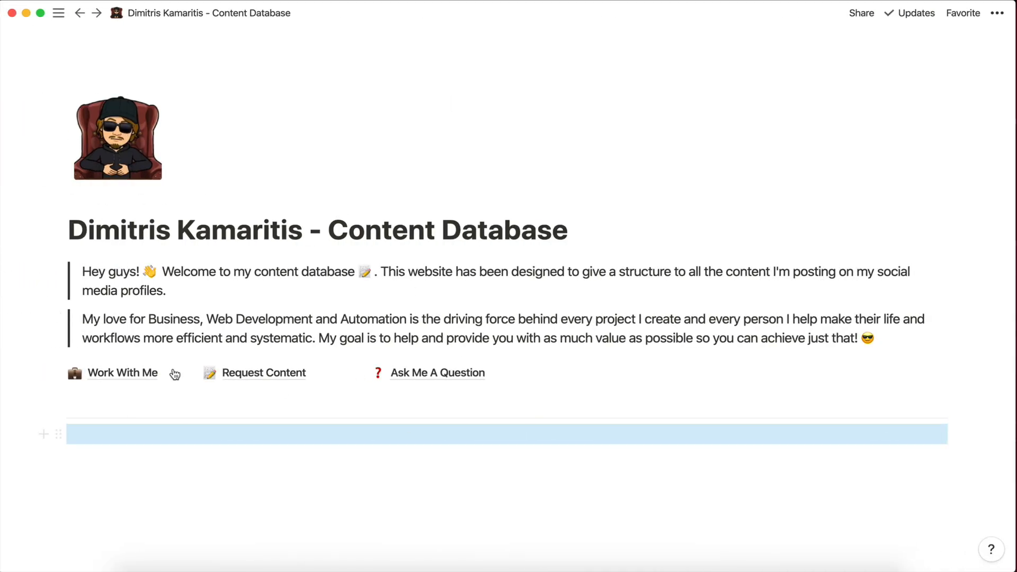
Open the Work With Me sub-page from the homepage and start an empty block below its title.
click(116, 372)
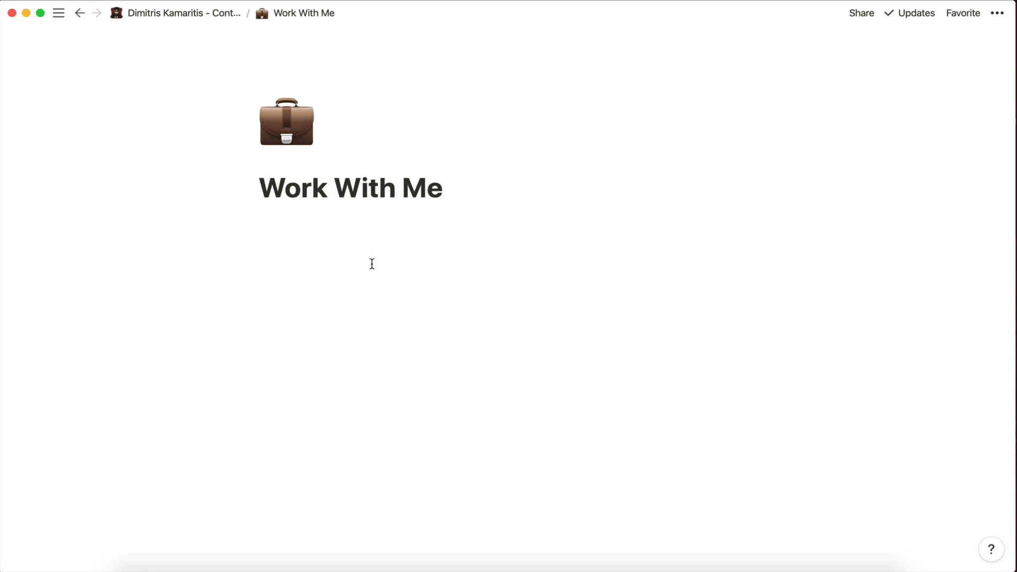
click(380, 236)
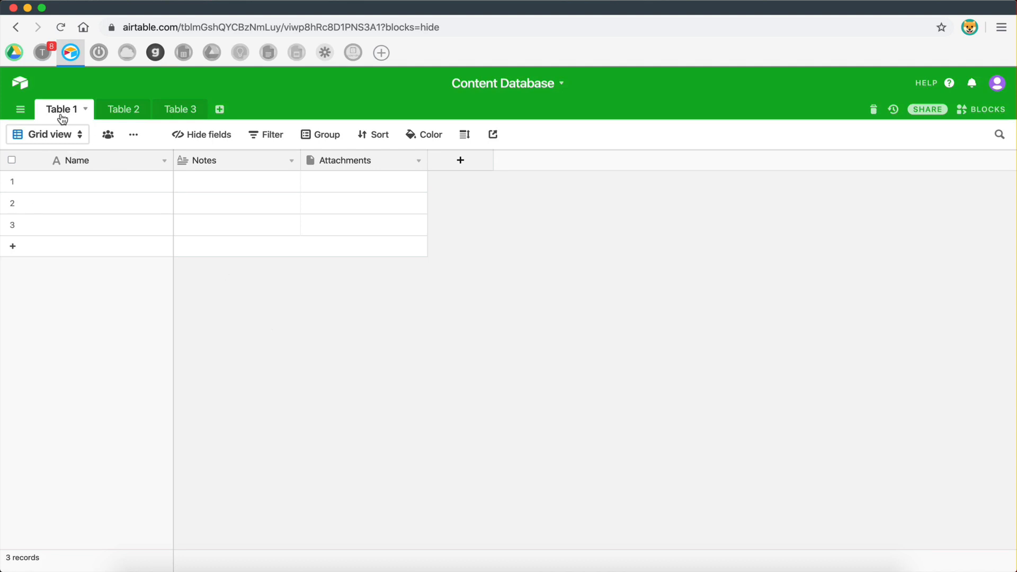
Rename Table 1, Table 2 and Table 3 to Work With Me, Request Content and Ask Me A Question.
double_click(62, 113)
key(Escape)
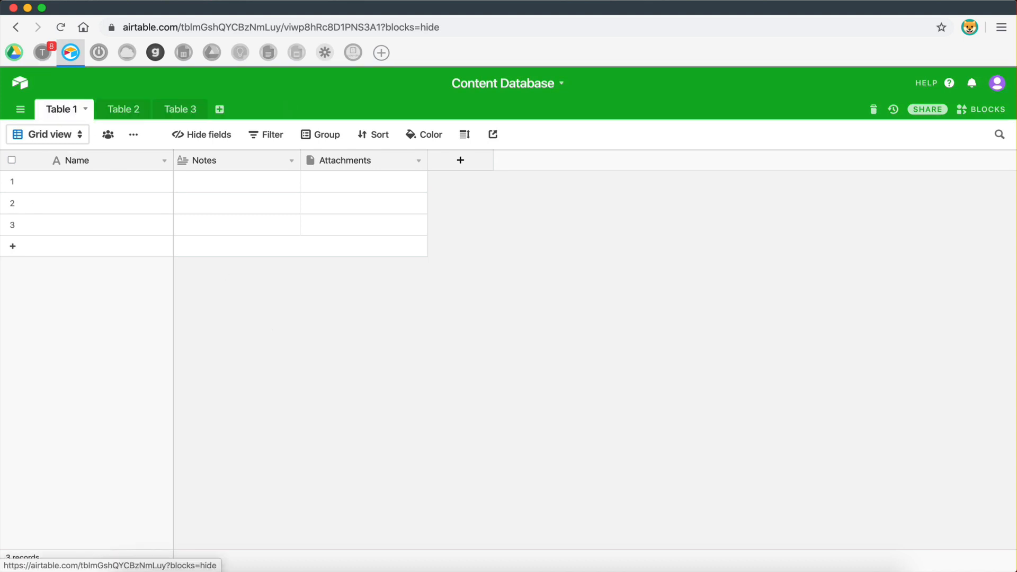
double_click(68, 109)
text(Work)
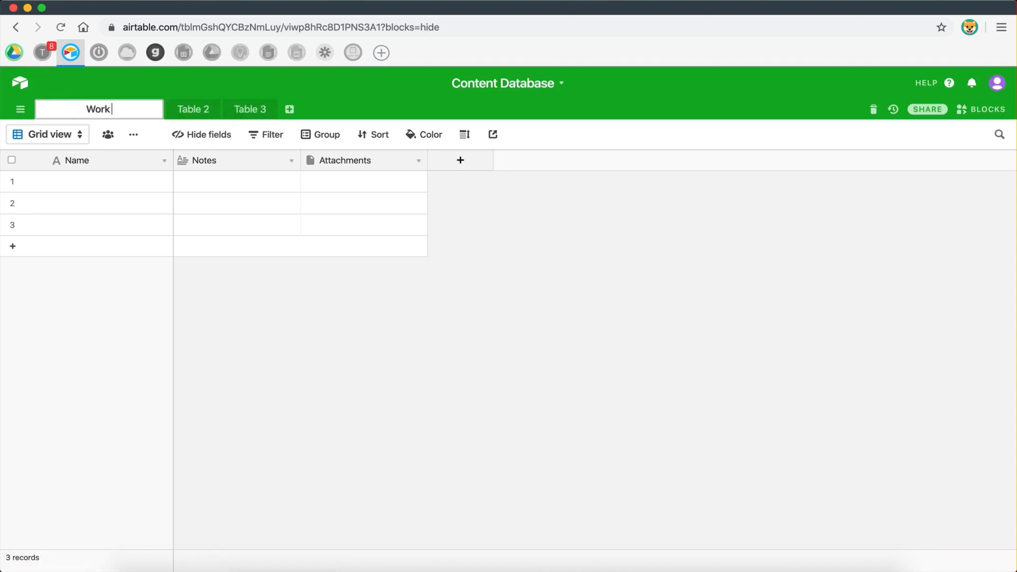
text( With Me)
key(Return)
double_click(151, 111)
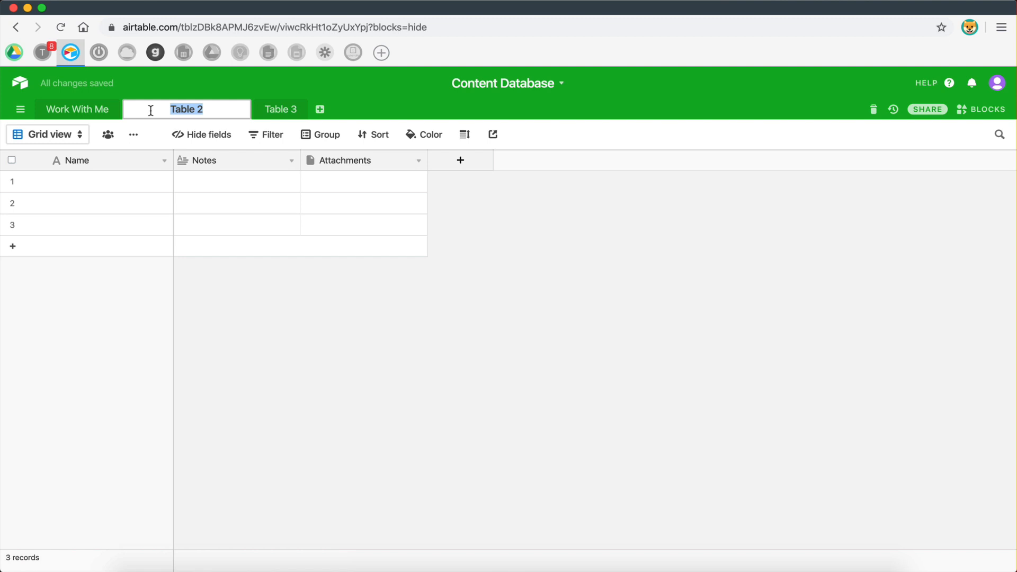
text(R)
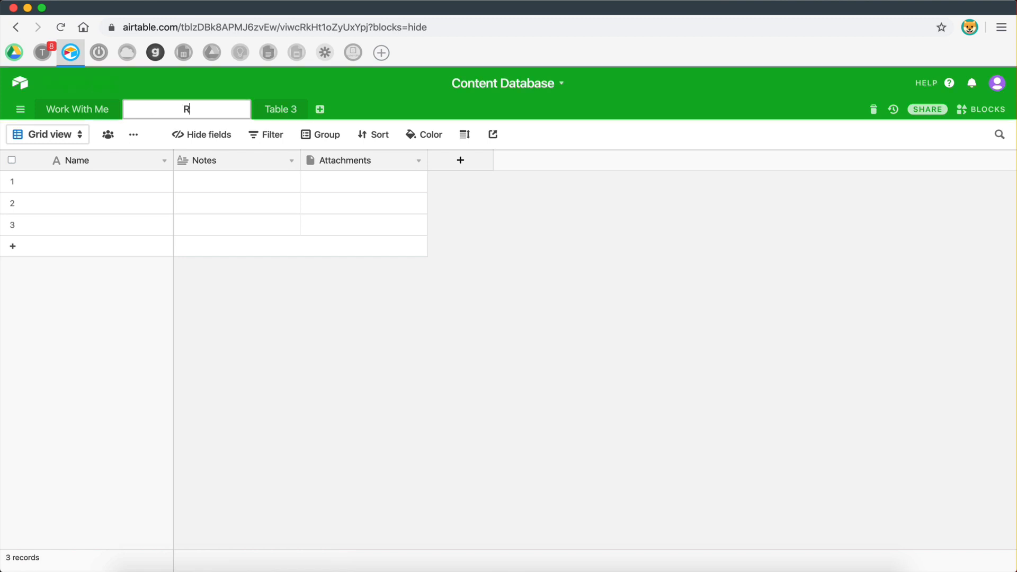
text(equest Content)
key(BackSpace)
key(BackSpace)
key(BackSpace)
text(ent)
key(Return)
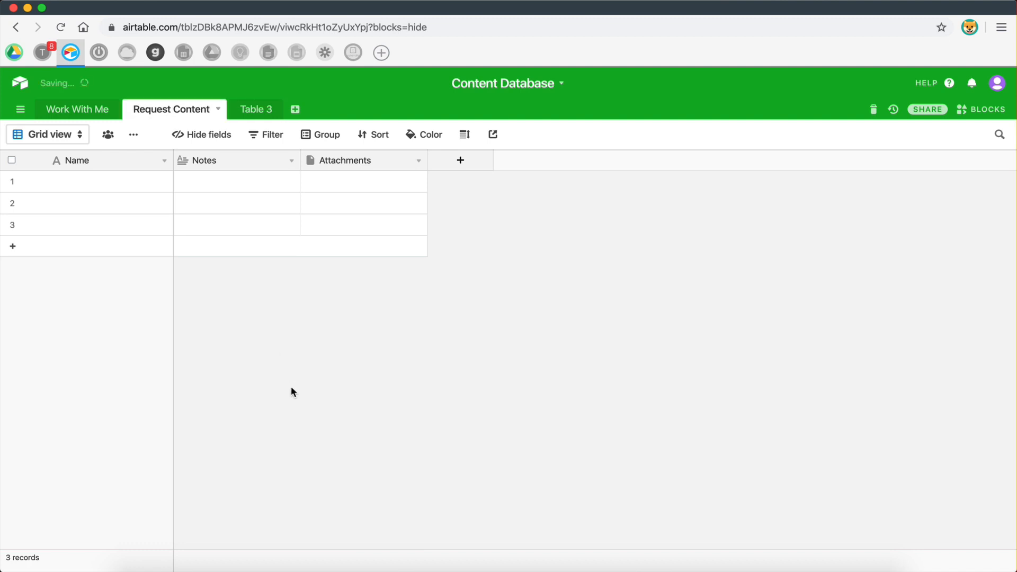
double_click(263, 110)
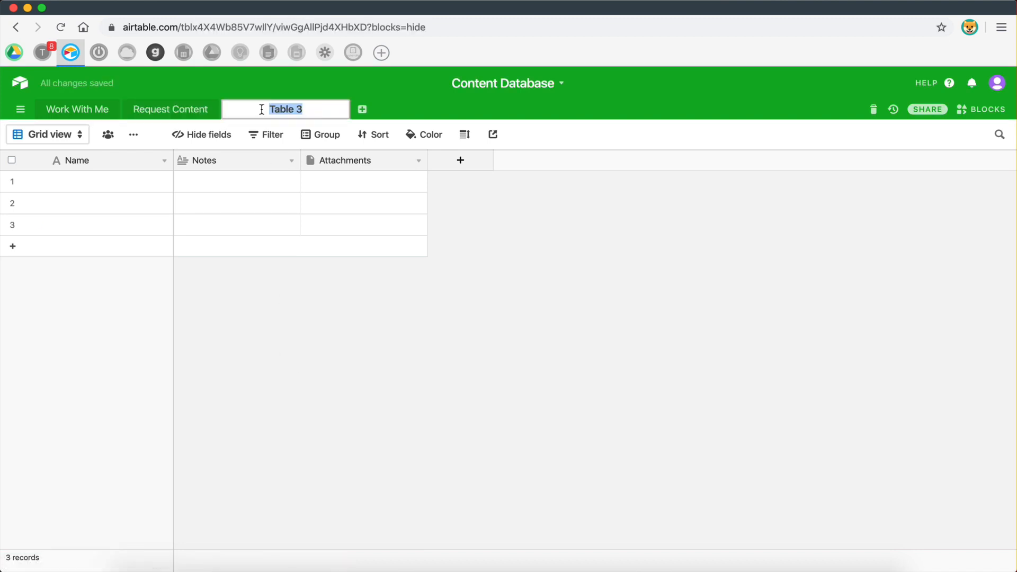
text(Ask Me A)
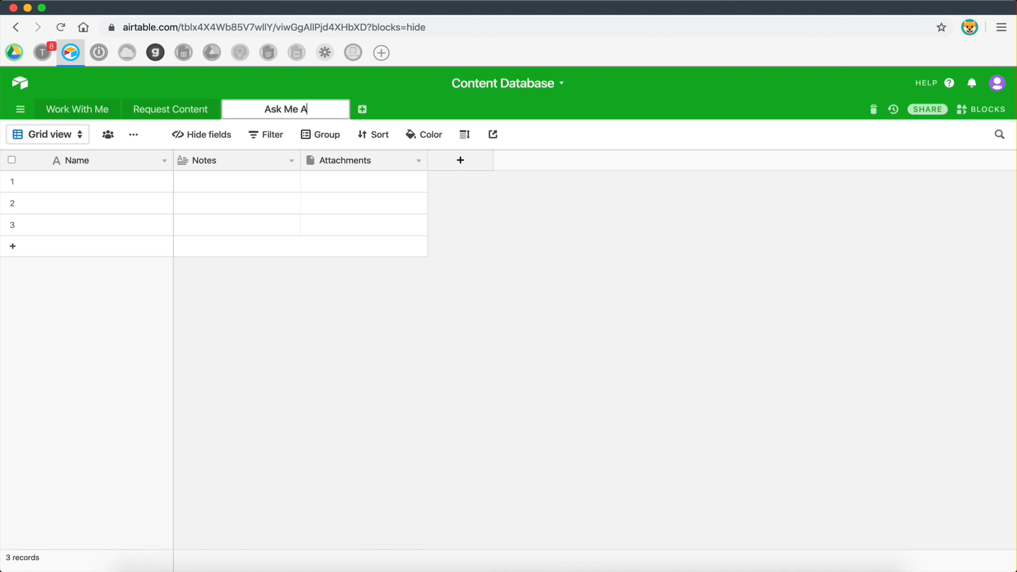
text( Question)
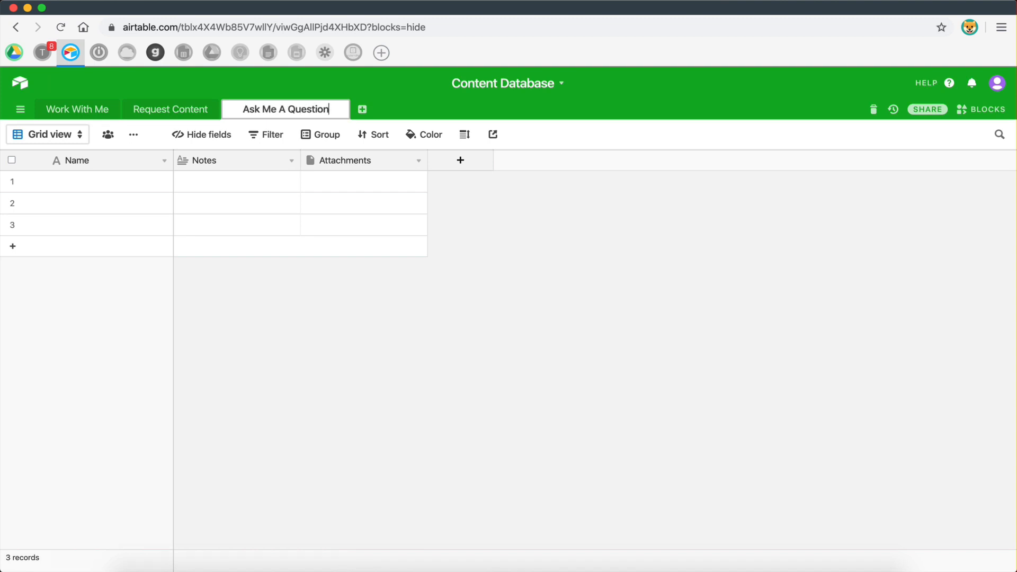
key(Return)
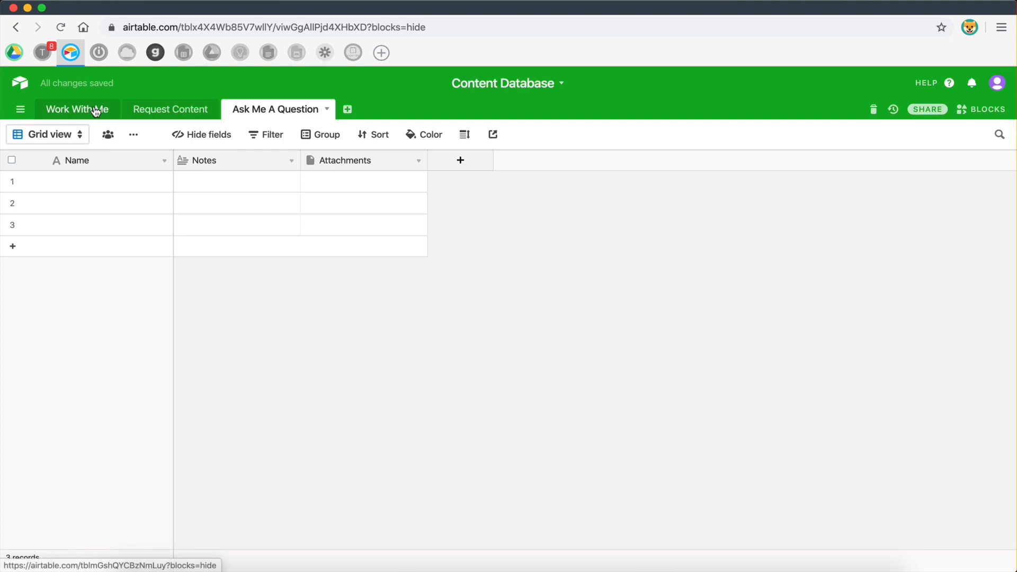
click(96, 111)
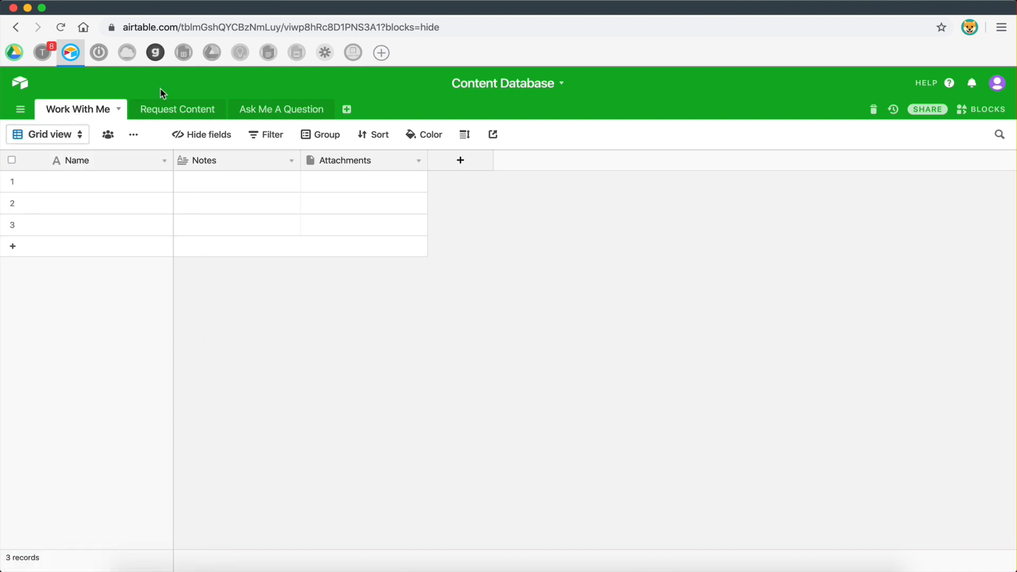
In Request Content, add an Email-type field named 'Email' and move it right after Name.
click(165, 108)
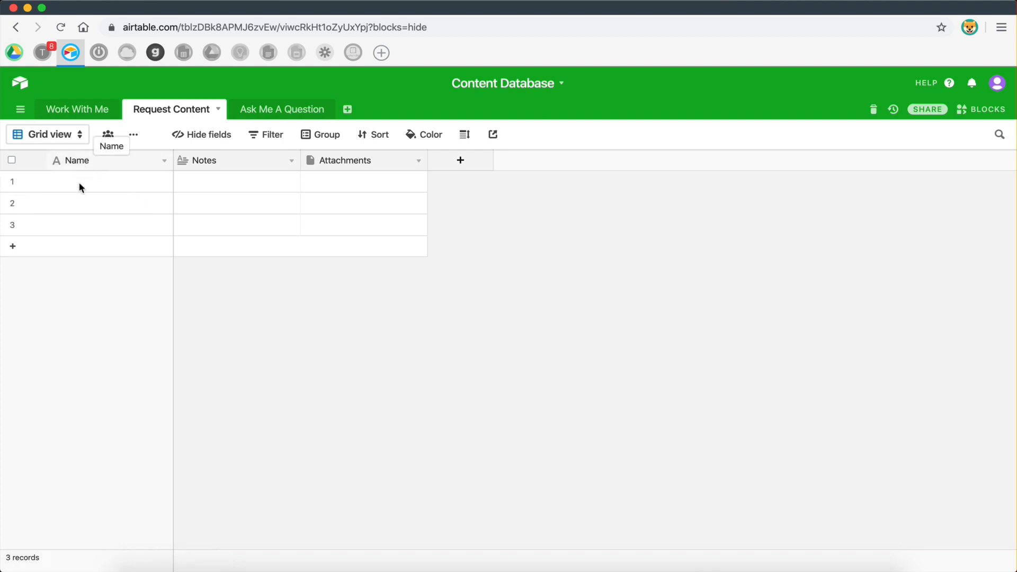
click(453, 161)
text(Email)
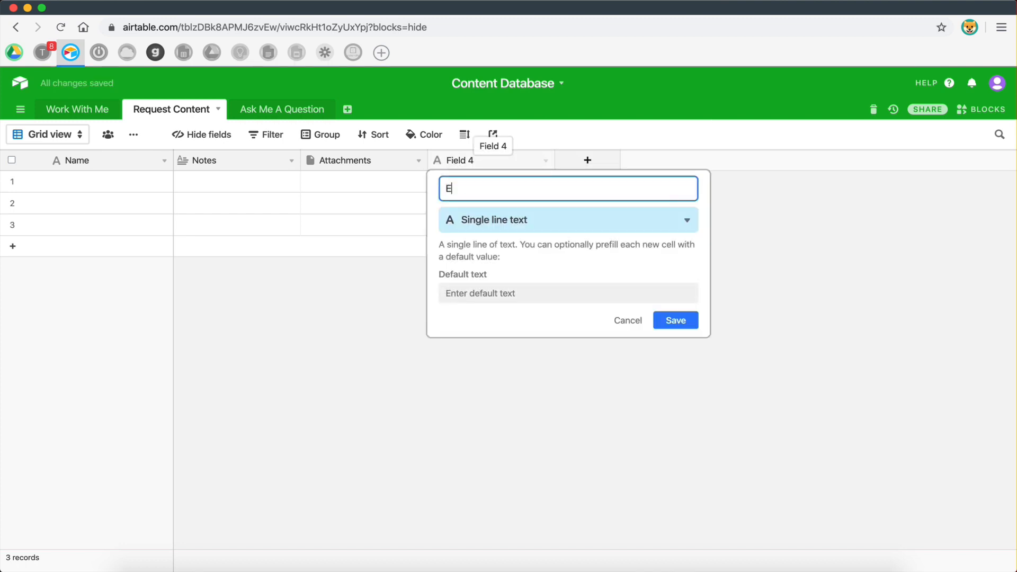
click(472, 219)
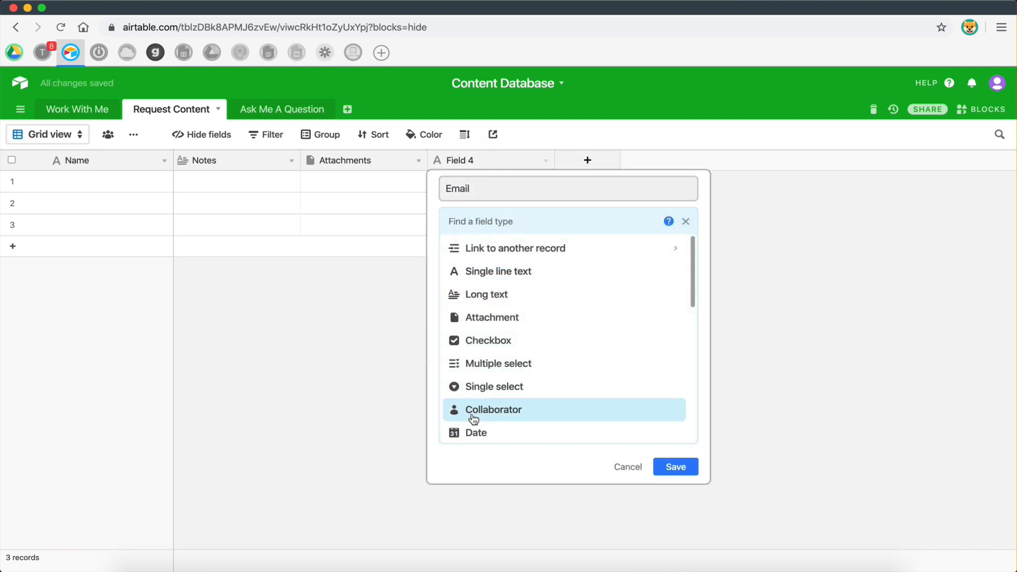
scroll(472, 416, down, 3)
click(470, 345)
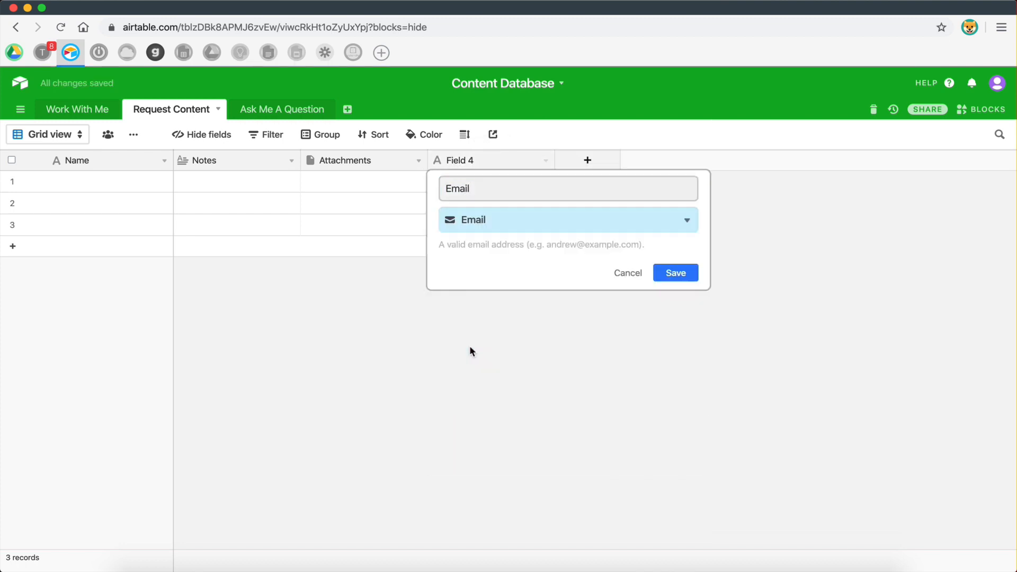
click(676, 272)
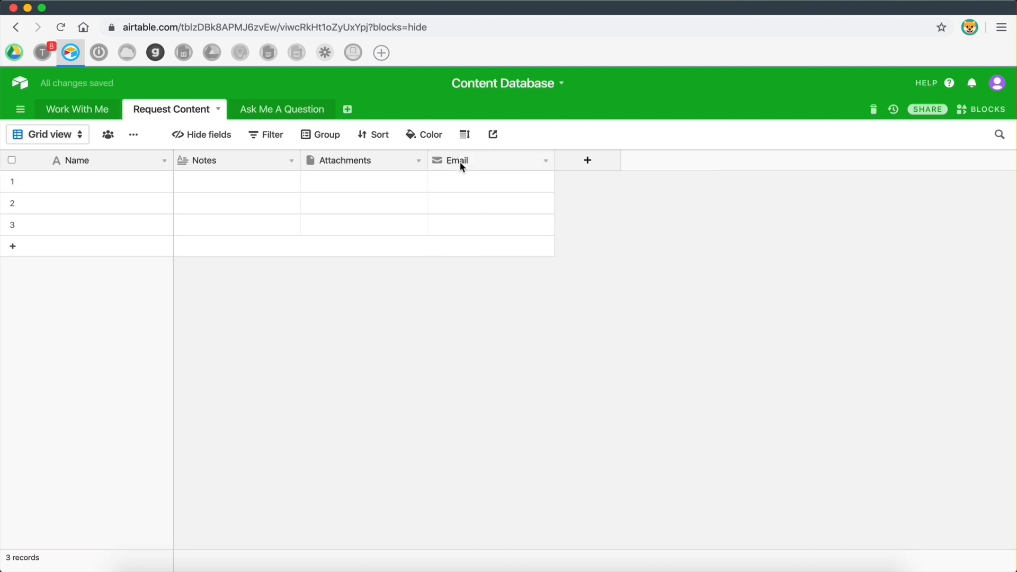
click(472, 161)
drag(472, 161, 173, 172)
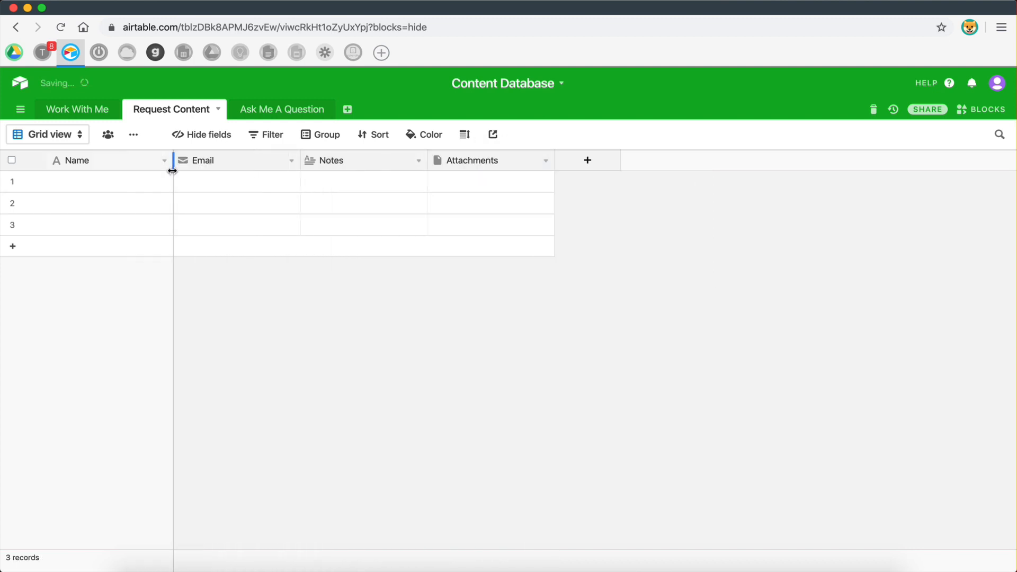
Rename the Notes field to 'Message' and review its field type settings without changing them.
double_click(323, 160)
text(Message)
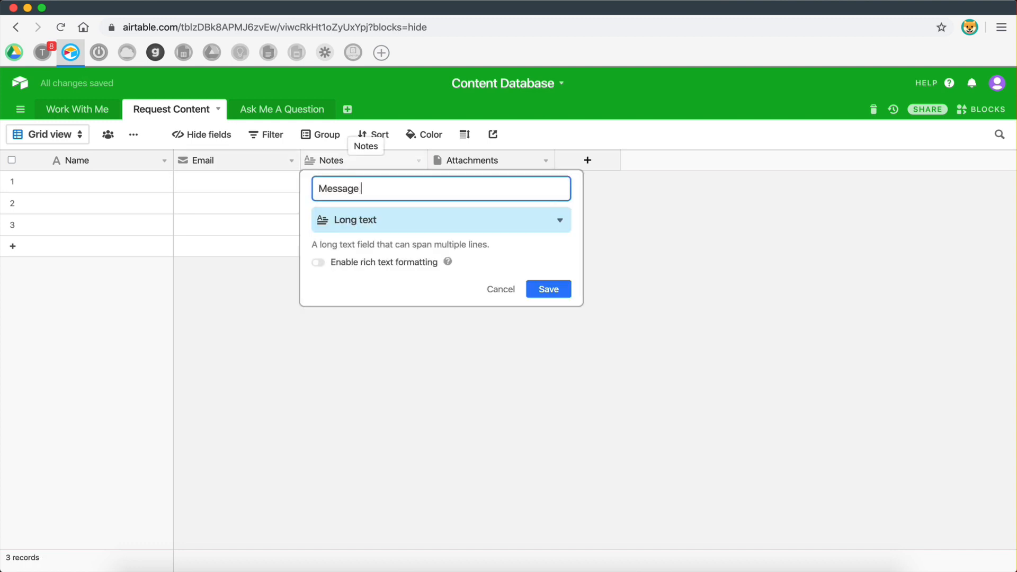
click(546, 292)
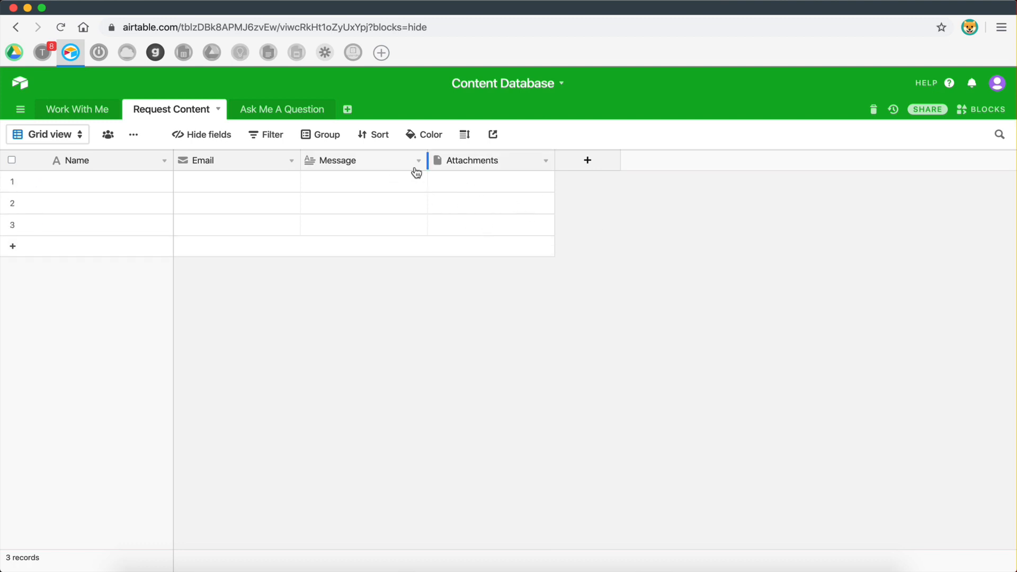
click(369, 178)
key(shift+Down)
key(shift+Down)
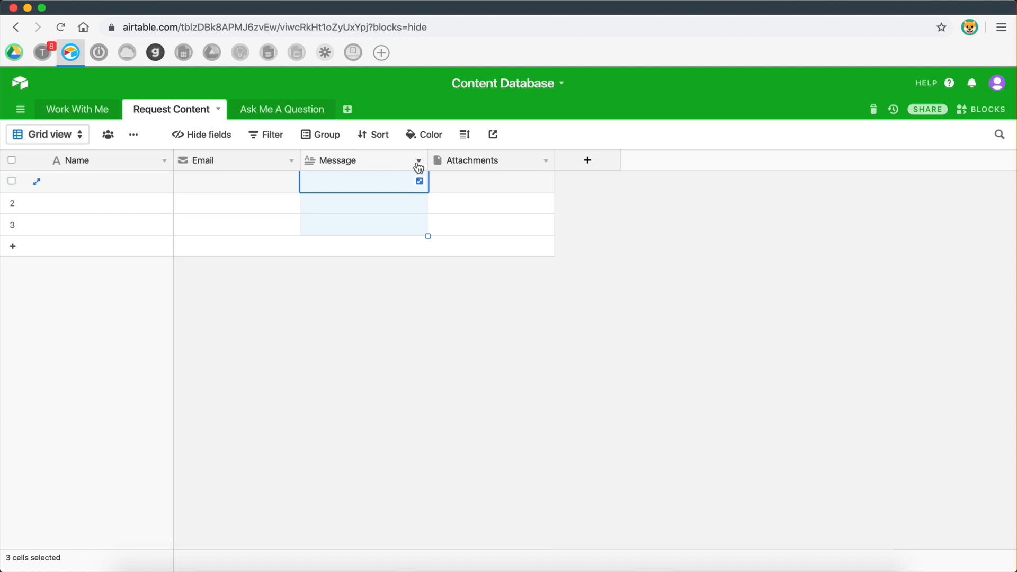
click(418, 162)
click(383, 183)
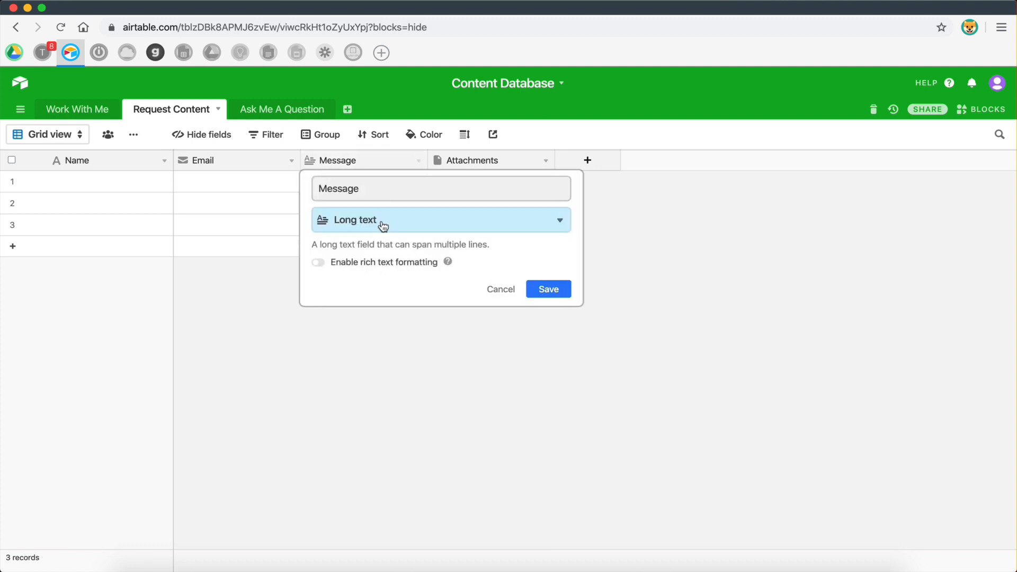
click(384, 227)
scroll(409, 309, down, 3)
scroll(371, 318, down, 4)
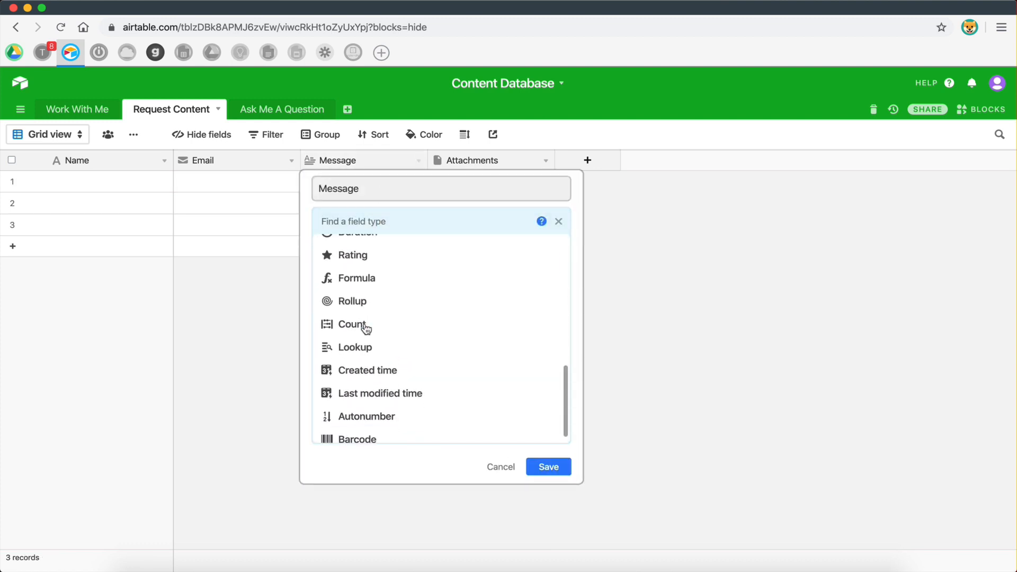
scroll(364, 329, up, 7)
click(502, 467)
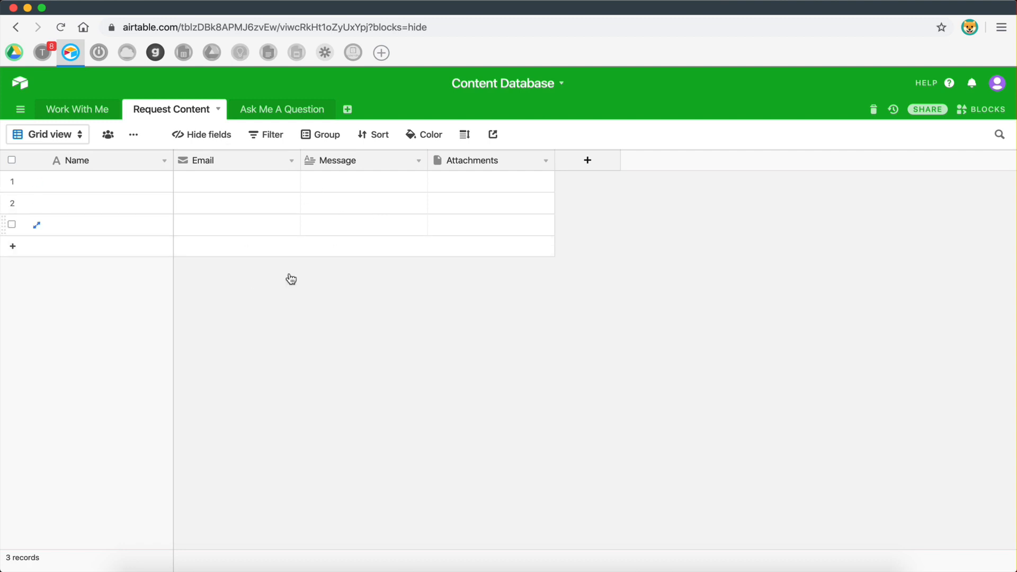
Add a form view to the Request Content table.
click(73, 141)
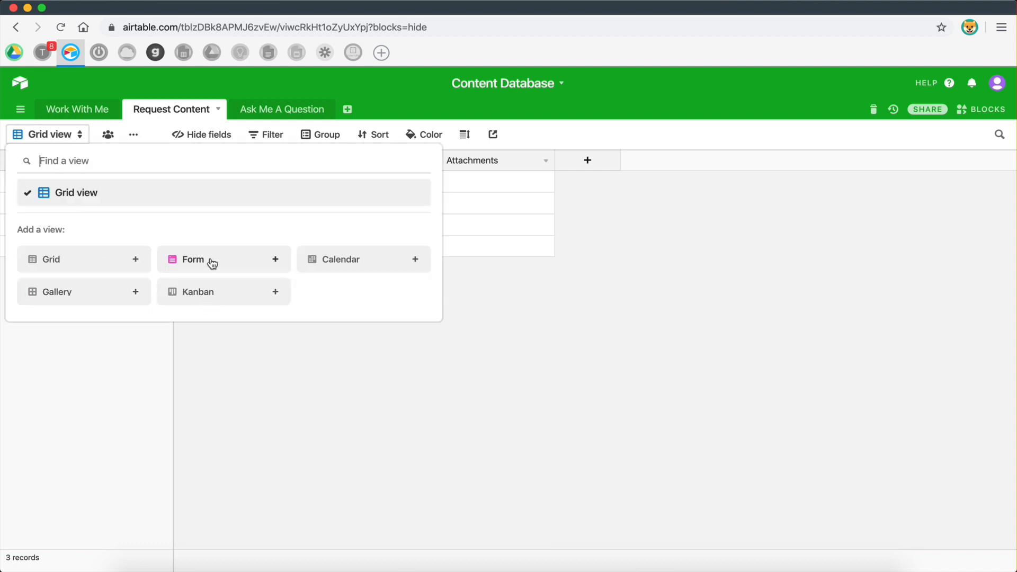
click(211, 262)
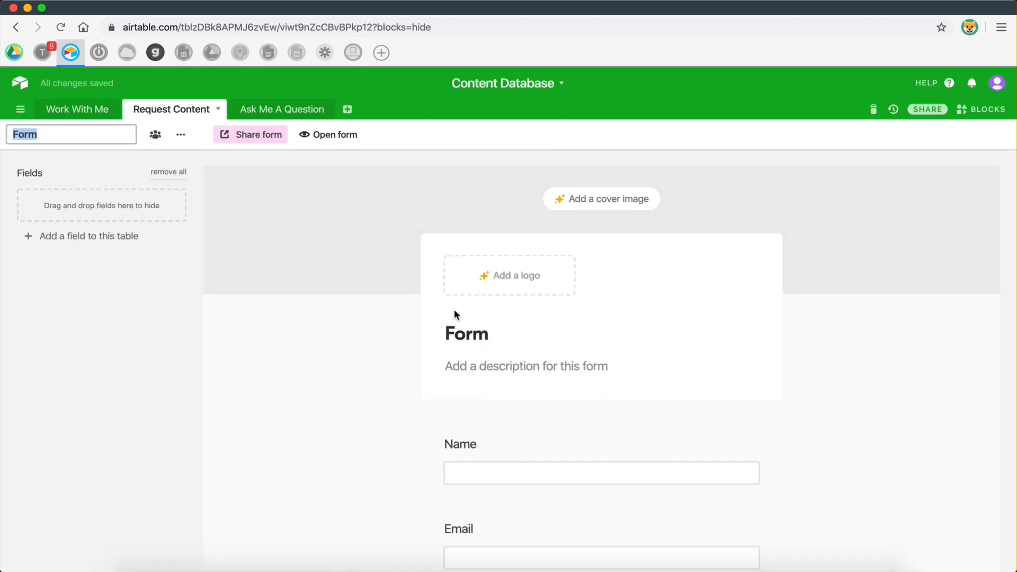
scroll(453, 310, down, 3)
scroll(677, 434, down, 4)
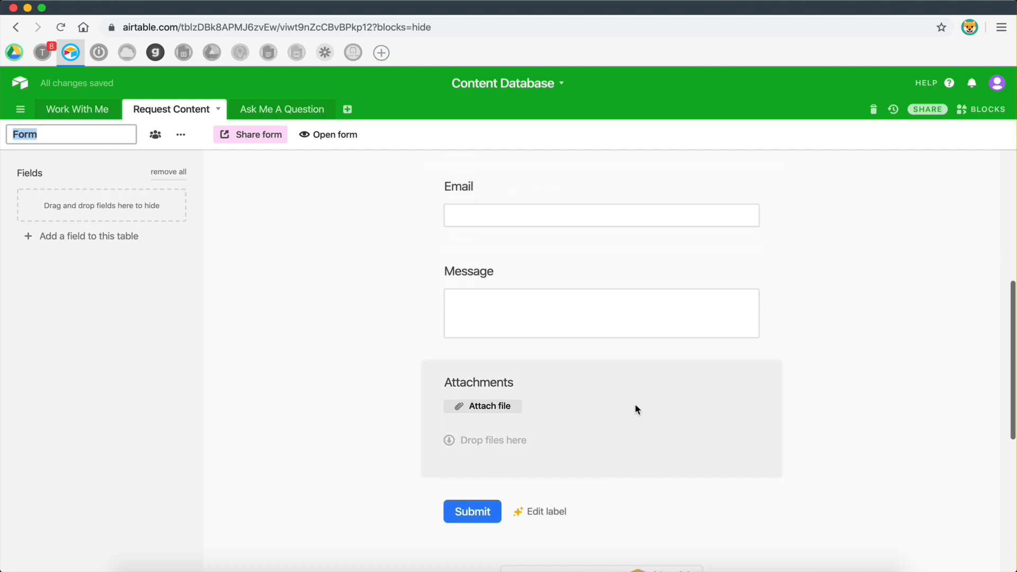
scroll(636, 408, up, 7)
Retitle the form 'Request Content - Form'.
click(496, 336)
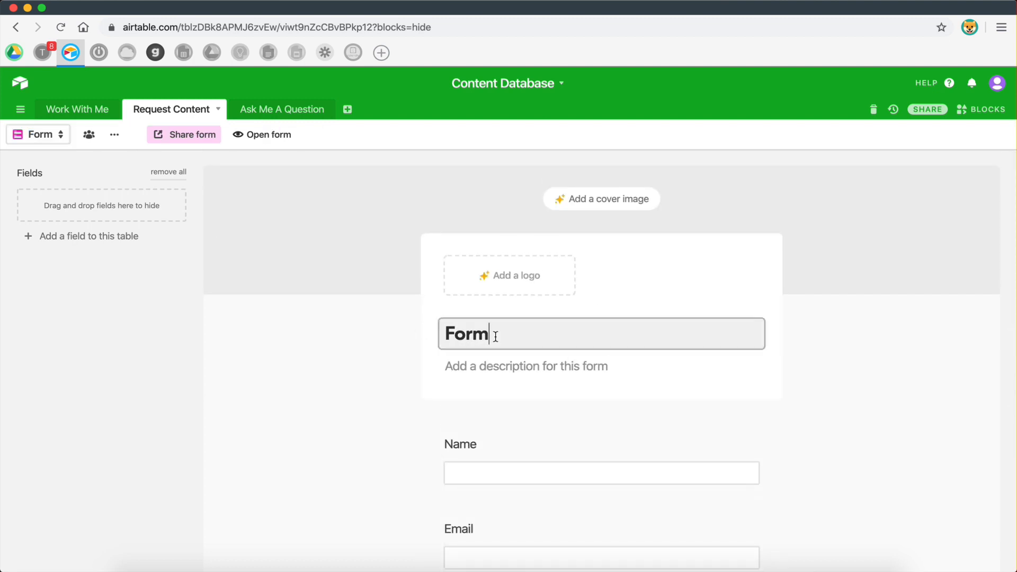
key(BackSpace)
key(BackSpace)
key(BackSpace)
key(BackSpace)
text(Request Contnet)
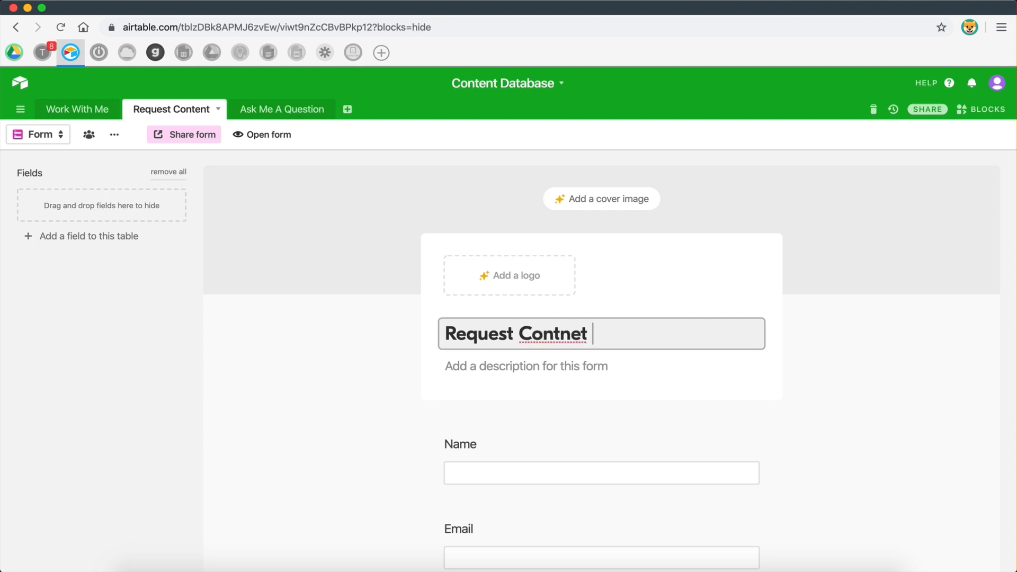
key(BackSpace)
key(BackSpace)
key(BackSpace)
text(ent - Form)
click(350, 389)
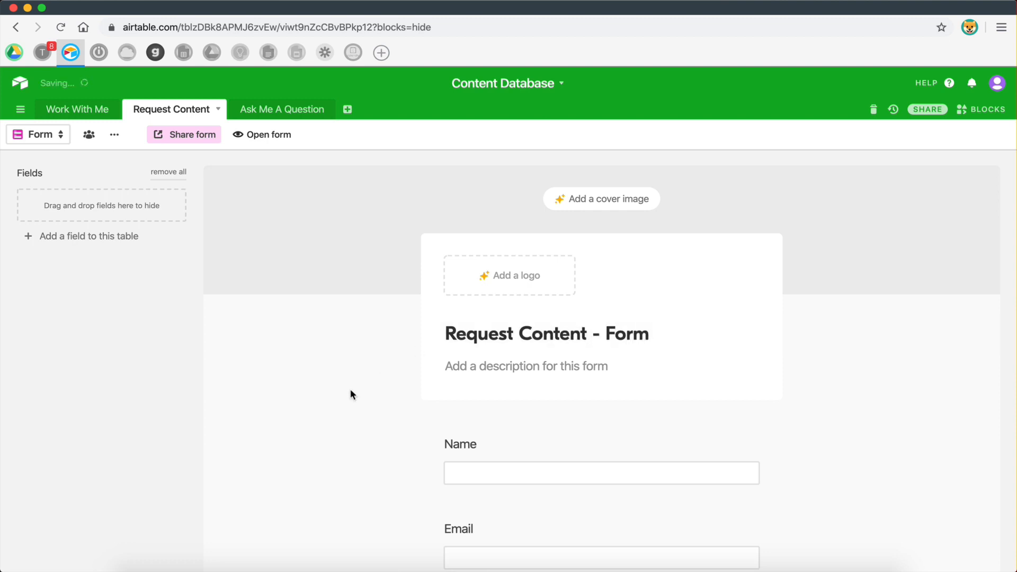
scroll(548, 252, down, 4)
scroll(559, 495, down, 3)
scroll(473, 370, up, 2)
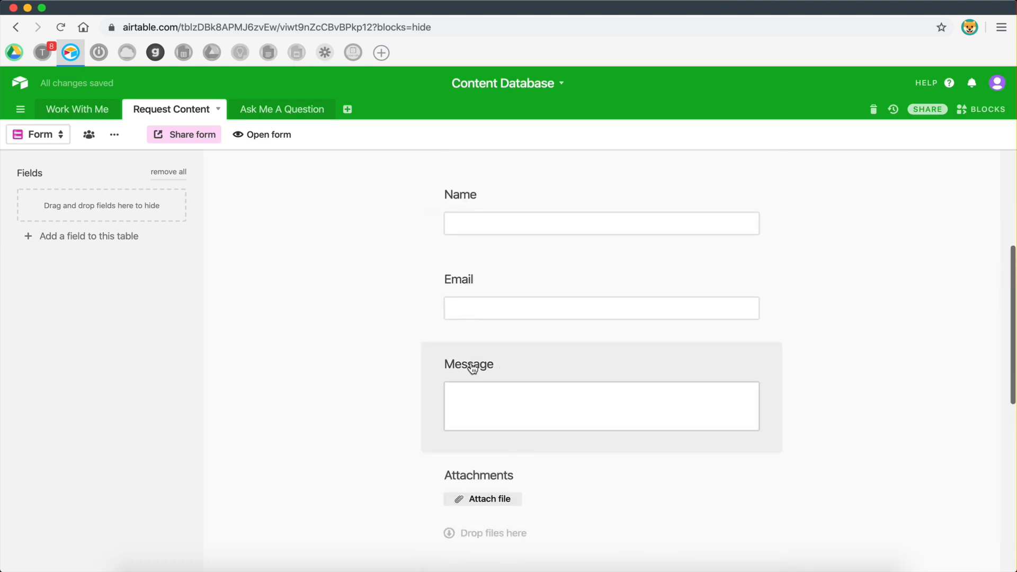
drag(474, 370, 384, 307)
Turn on the email notification for every form submission.
scroll(384, 307, down, 5)
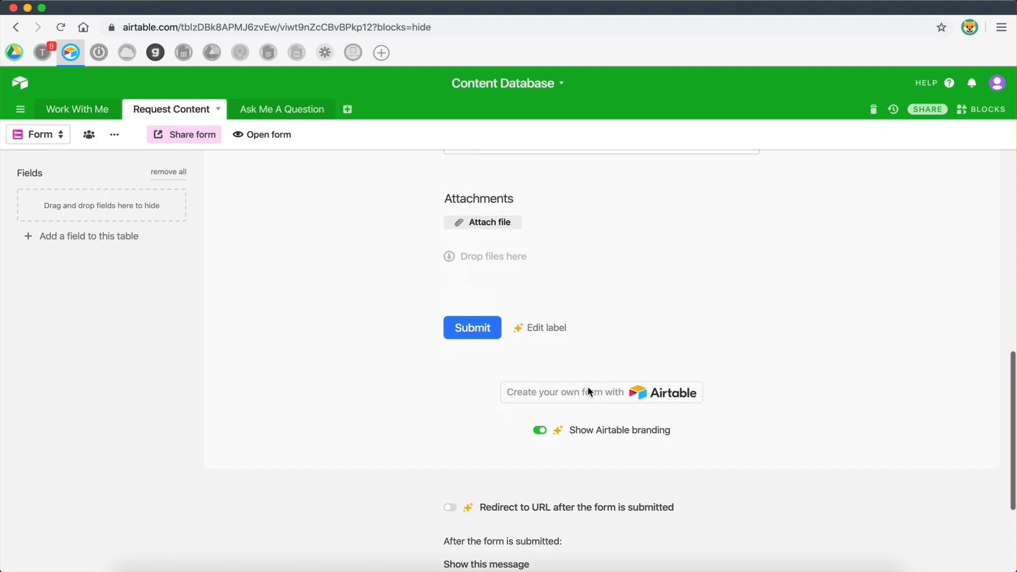
scroll(589, 392, down, 3)
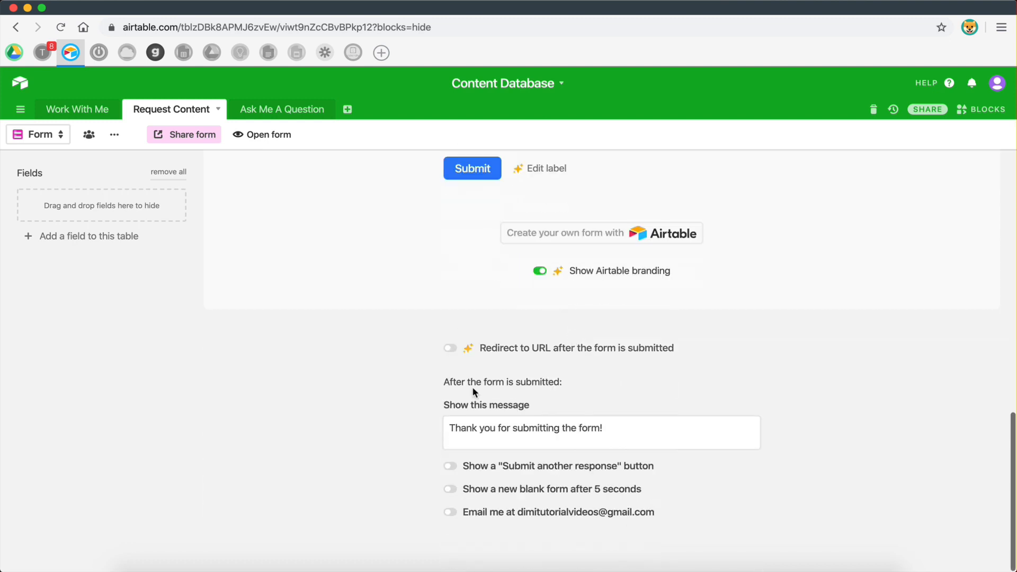
click(451, 513)
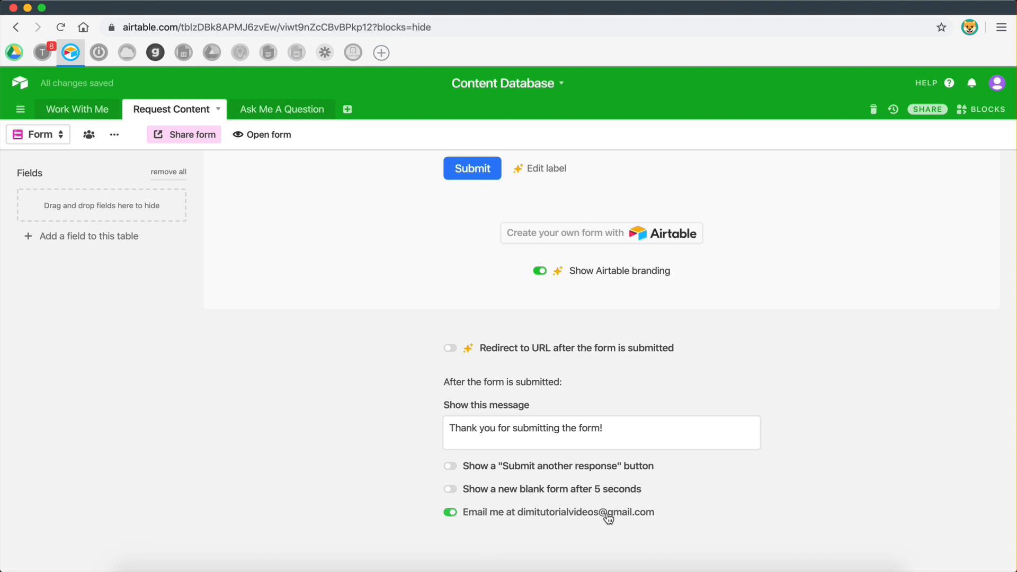
scroll(586, 508, up, 7)
scroll(587, 508, down, 7)
scroll(612, 517, up, 15)
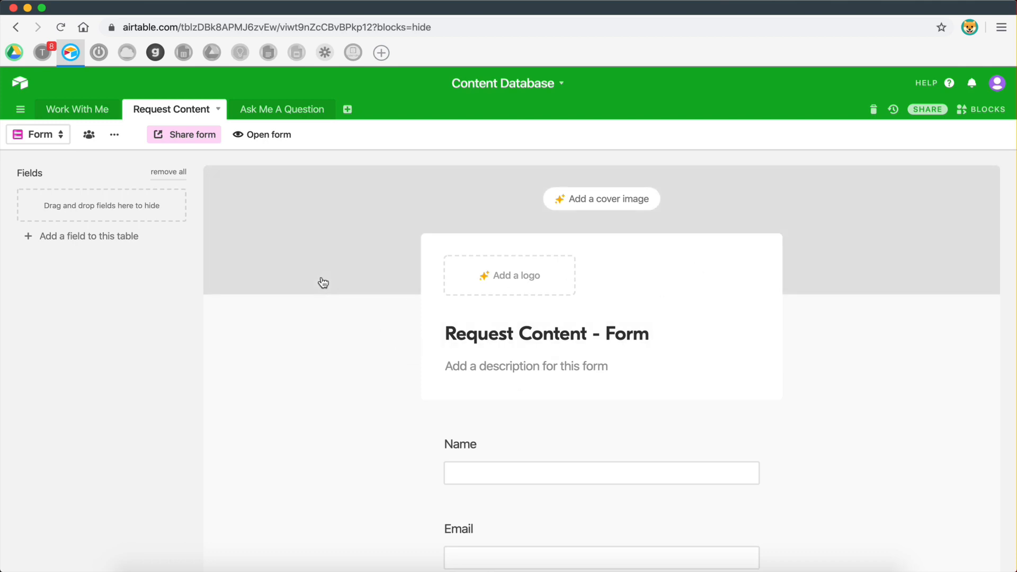
Copy the Request Content - Form share link and paste it into Notion's Work With Me page.
click(933, 113)
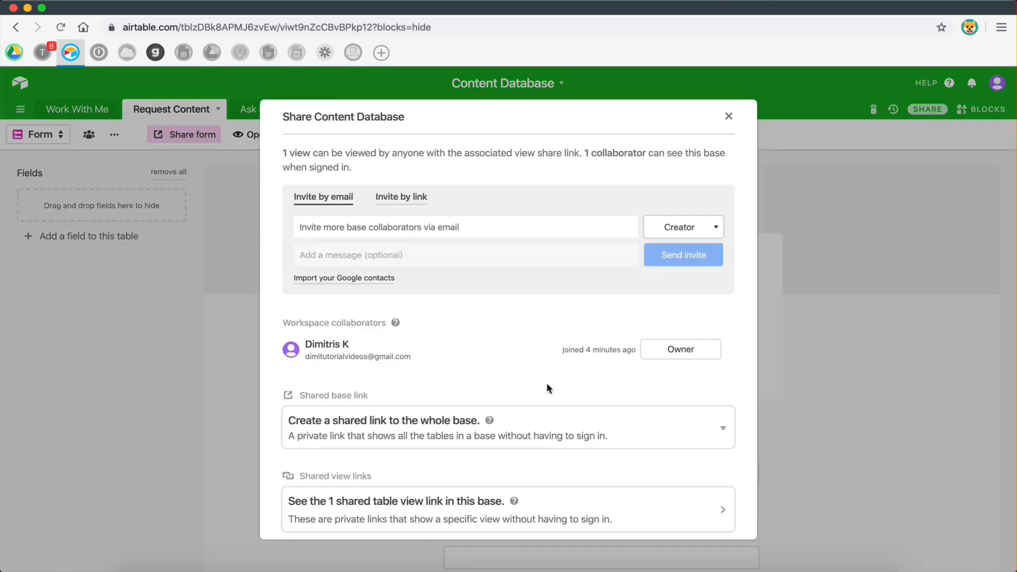
scroll(535, 406, down, 1)
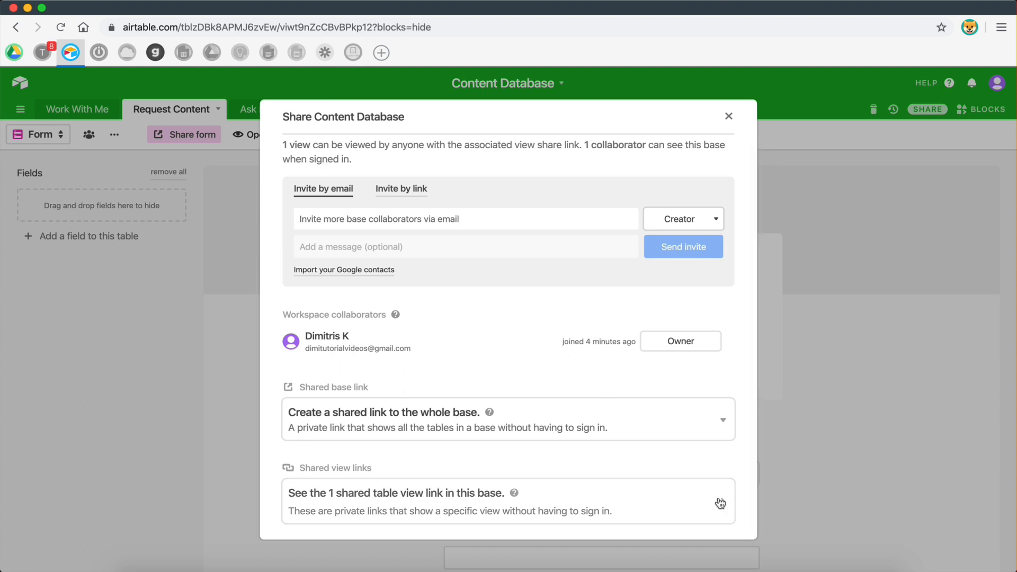
click(718, 503)
mouse_move(607, 197)
mouse_down()
mouse_move(461, 201)
mouse_move(564, 208)
mouse_move(614, 197)
mouse_up()
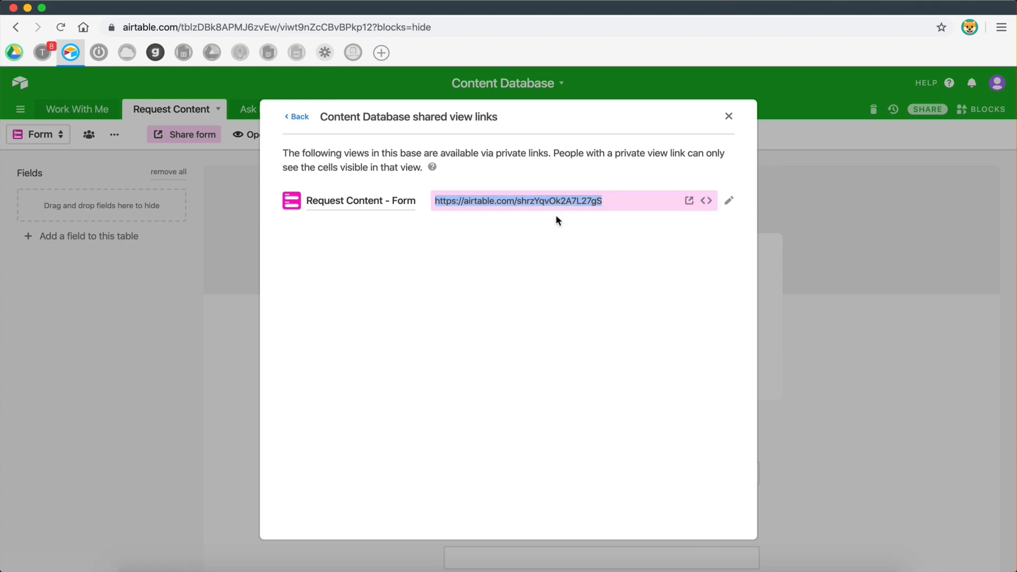
key(super+c)
key(super+Tab)
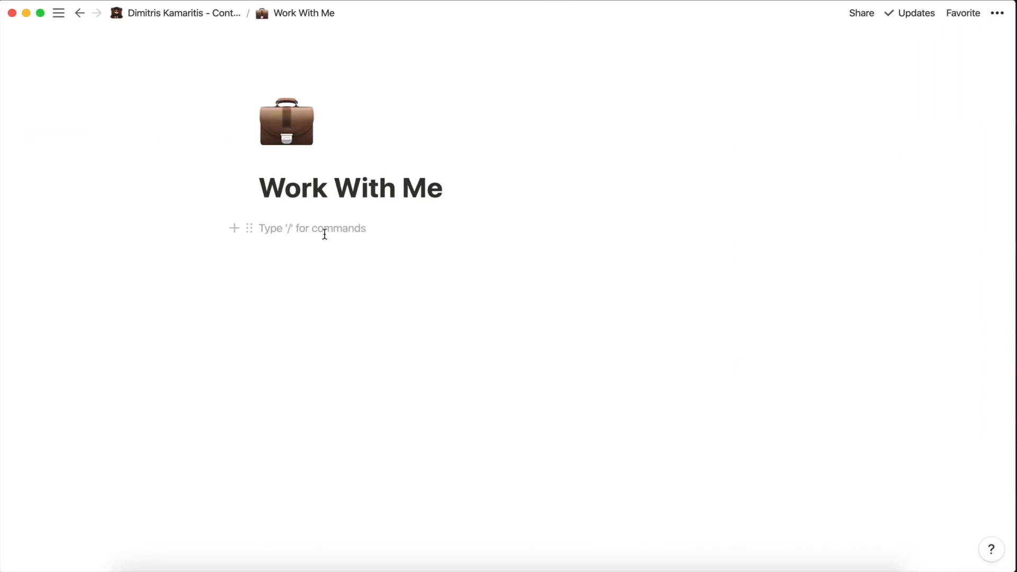
key(super+v)
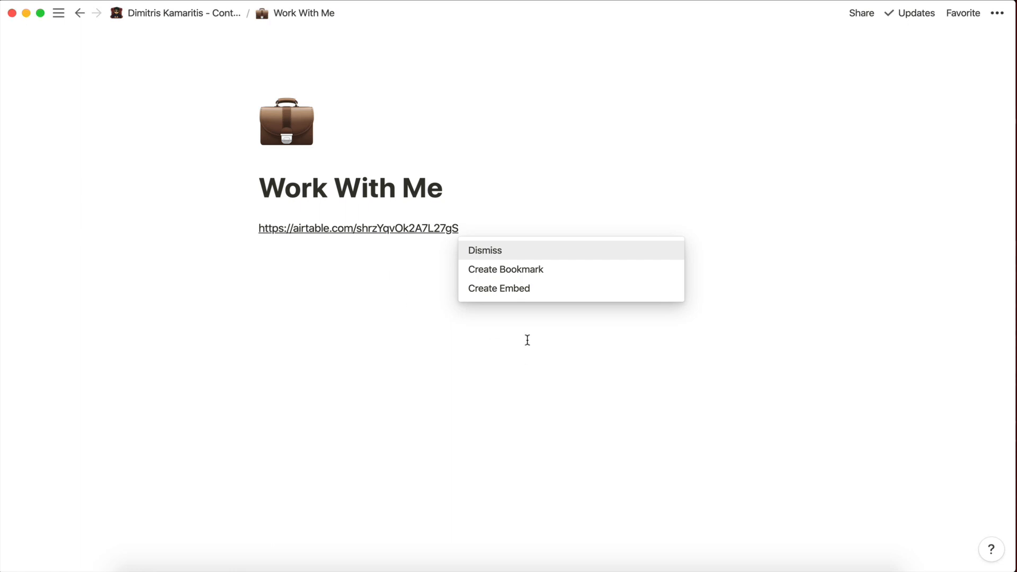
Embed the pasted form link and stretch the embed until the Submit button is visible.
click(484, 292)
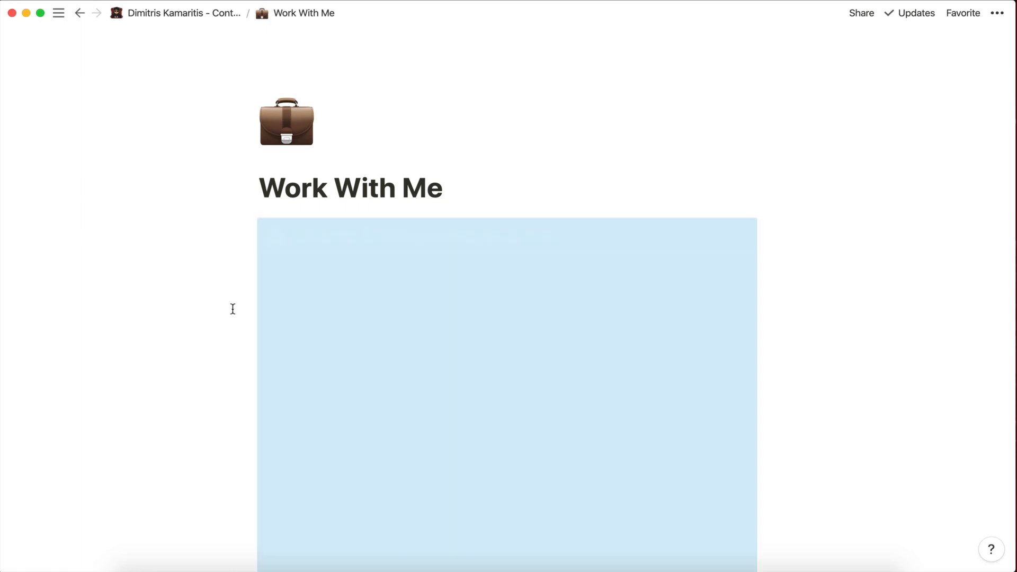
scroll(231, 309, down, 3)
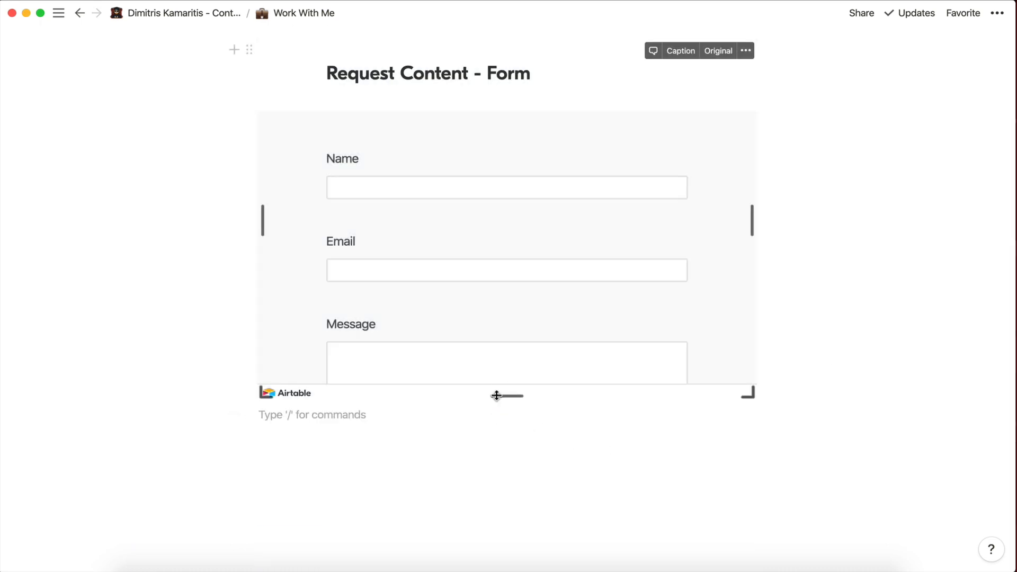
drag(504, 395, 510, 548)
scroll(510, 549, down, 3)
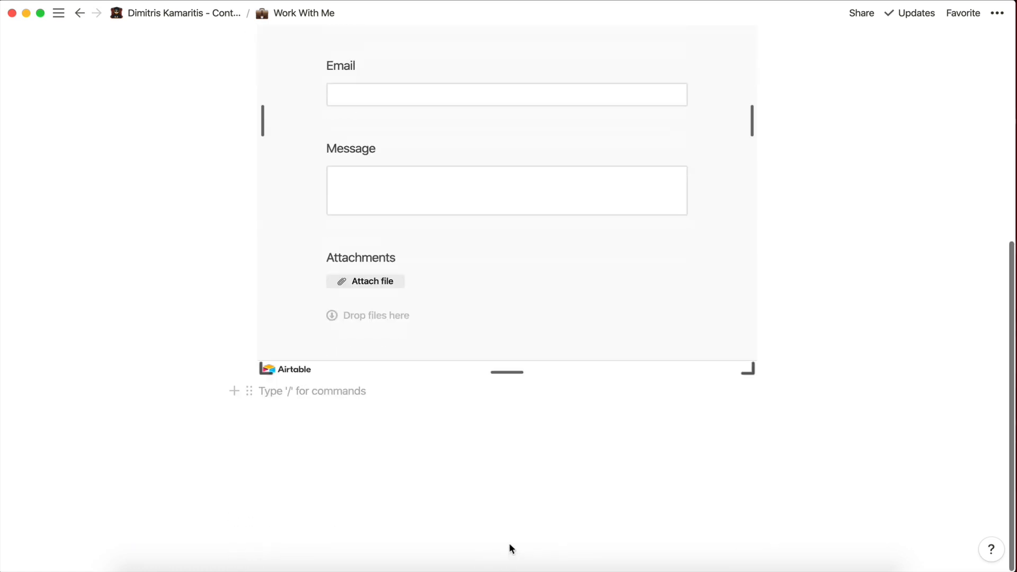
drag(504, 371, 504, 491)
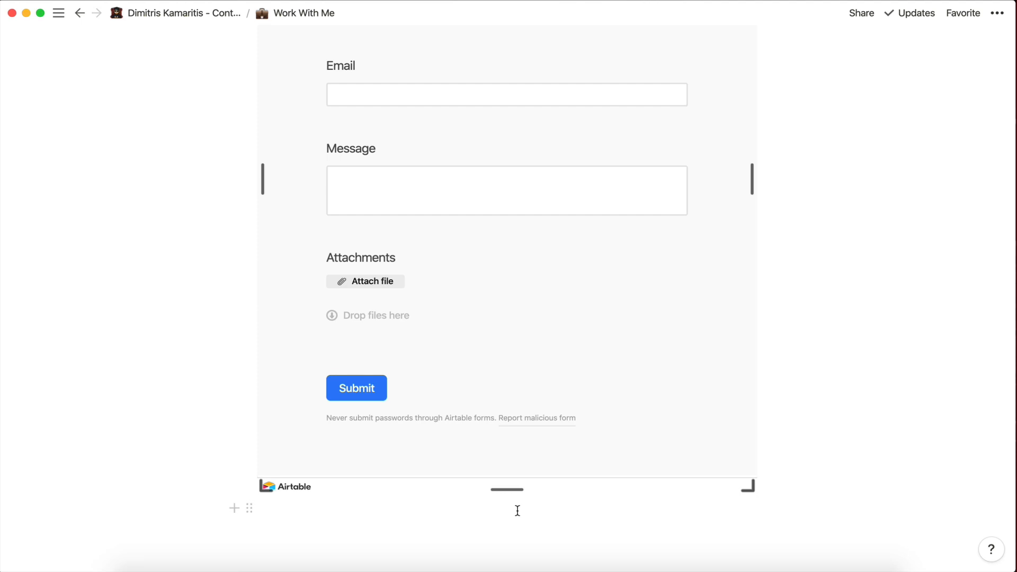
scroll(826, 309, up, 6)
scroll(534, 325, down, 8)
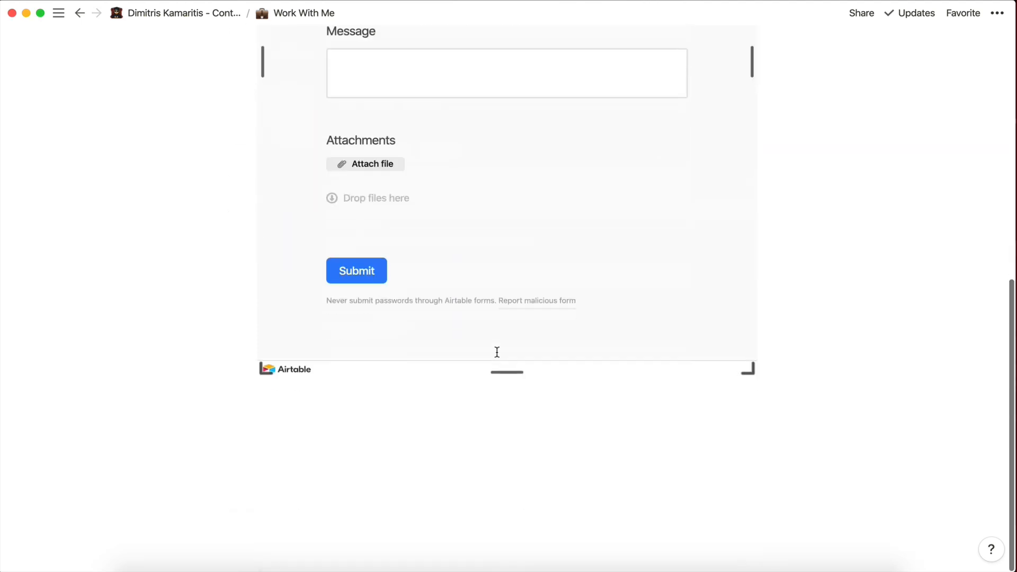
scroll(497, 348, up, 8)
scroll(498, 347, down, 4)
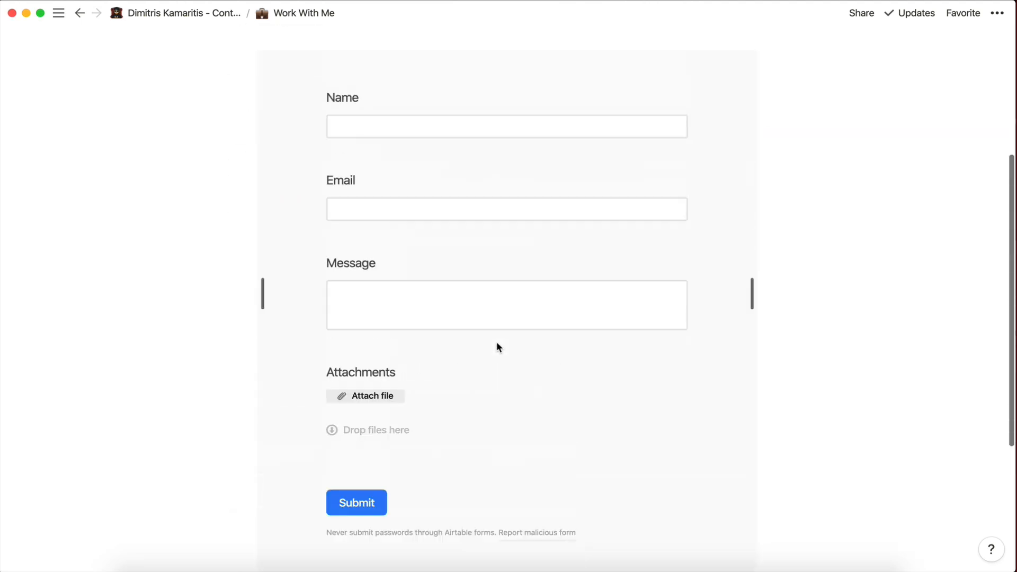
scroll(497, 348, up, 5)
scroll(798, 320, down, 7)
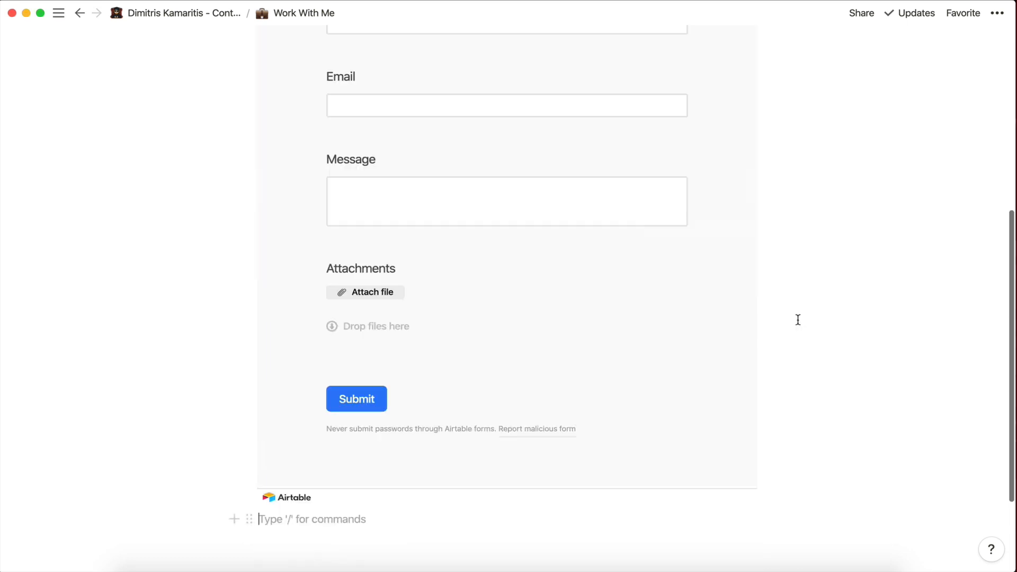
scroll(443, 366, up, 6)
scroll(443, 366, down, 8)
scroll(443, 365, up, 7)
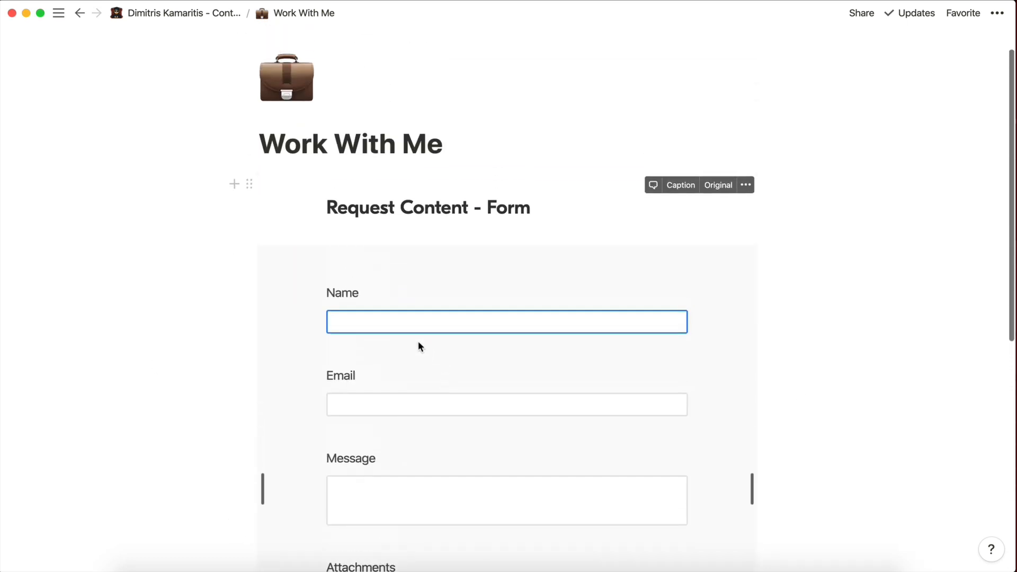
Fill in a test name, email and message in the embedded form and submit it.
click(407, 322)
text(Sam)
click(419, 408)
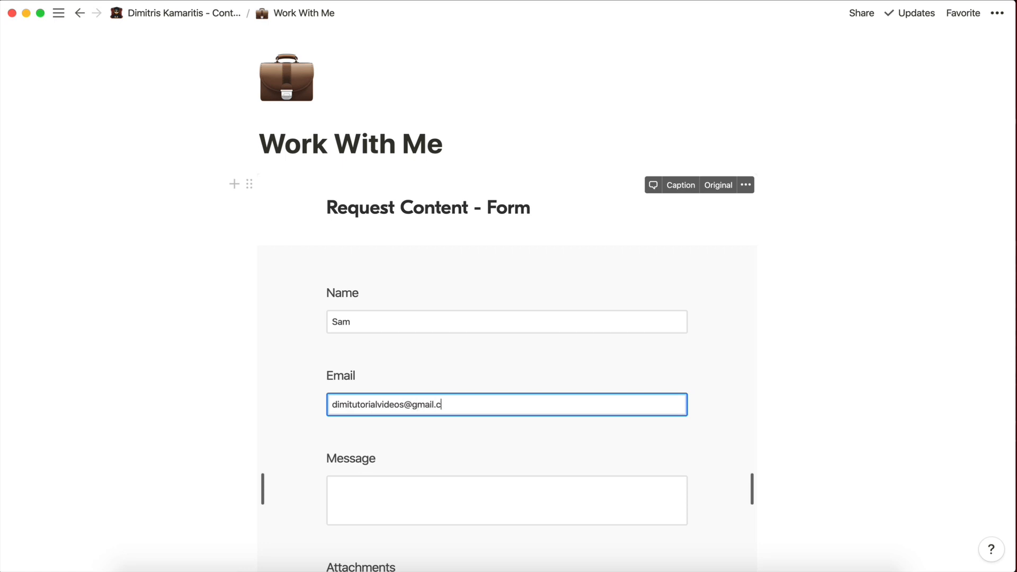
click(423, 483)
text(This is a test)
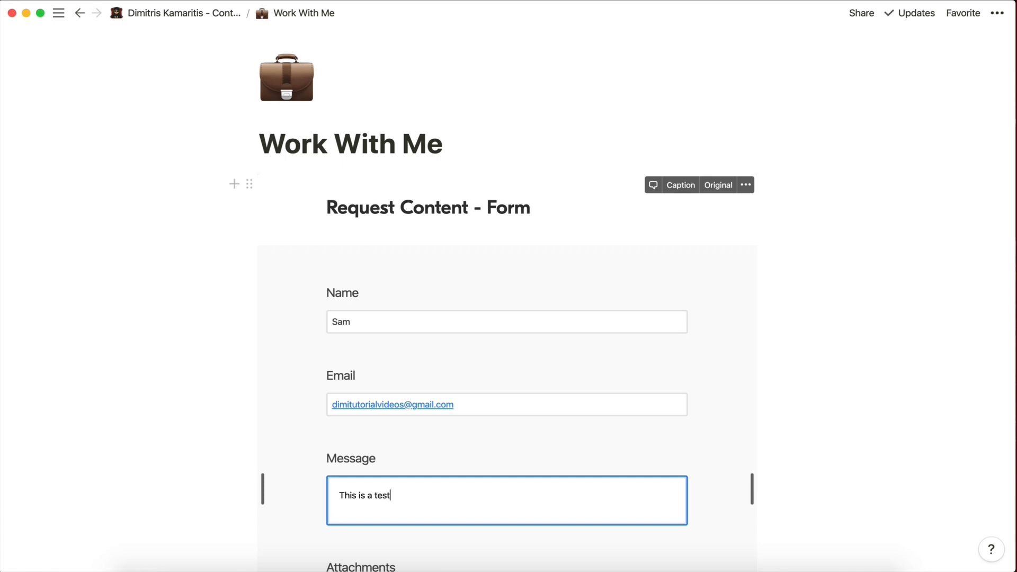
scroll(360, 499, down, 5)
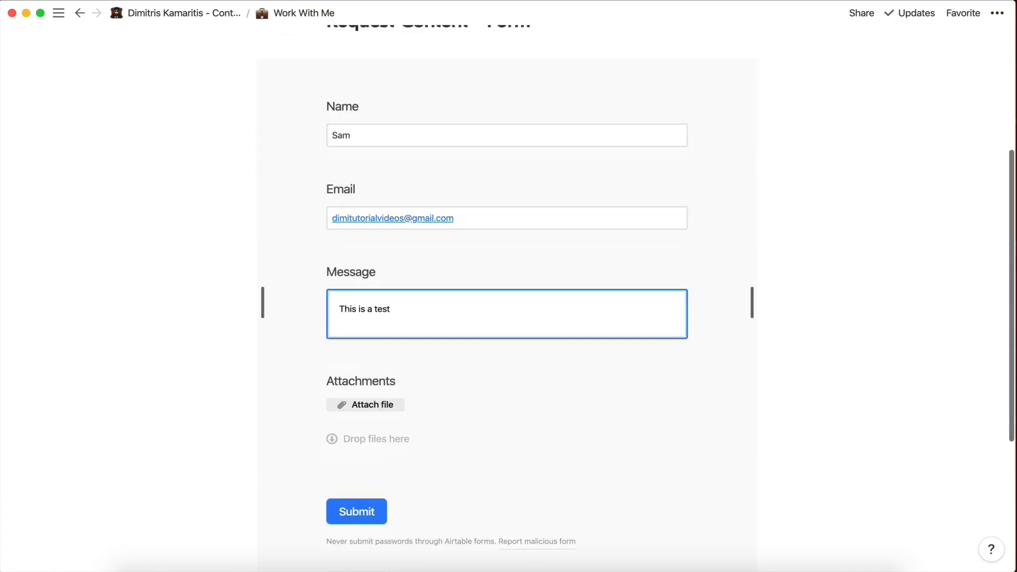
click(360, 503)
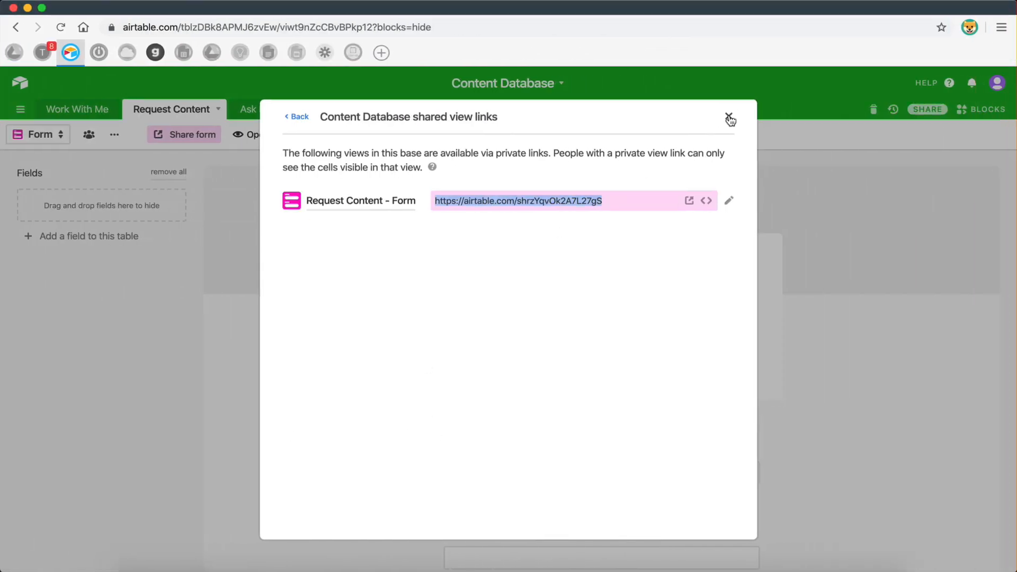
Switch the Airtable Request Content table to Grid view, then go to Gmail.
click(730, 119)
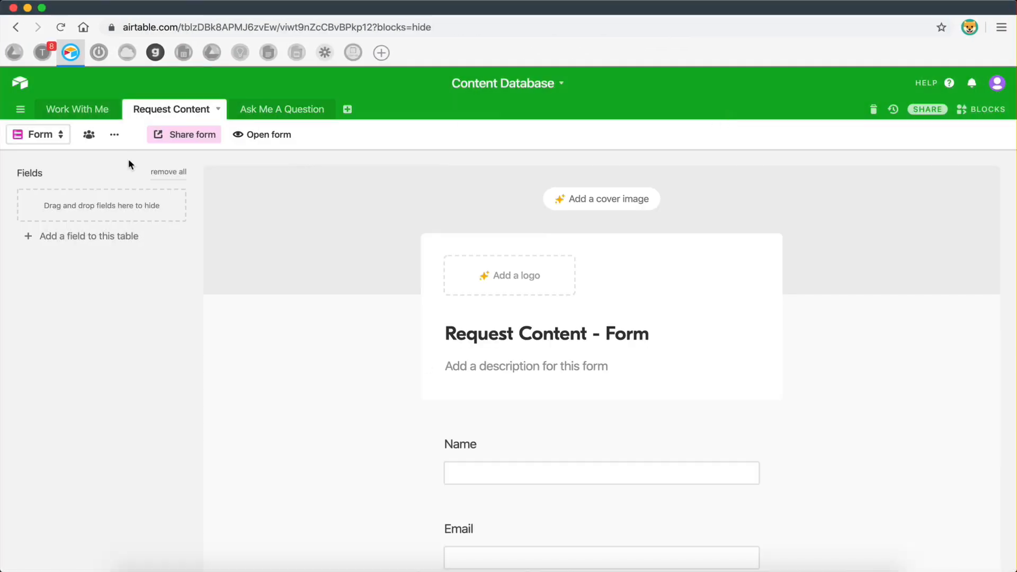
click(36, 134)
click(51, 192)
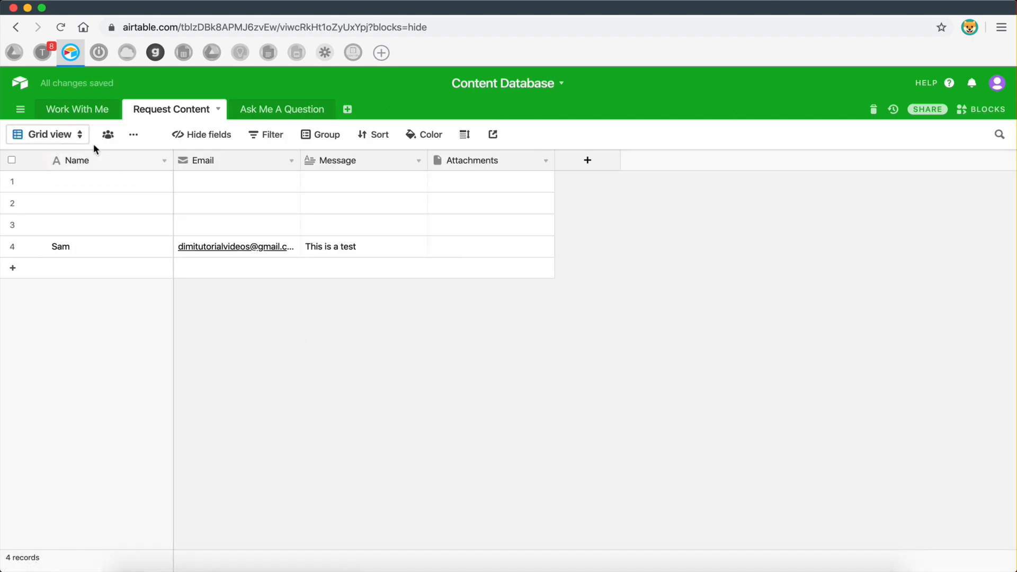
click(43, 52)
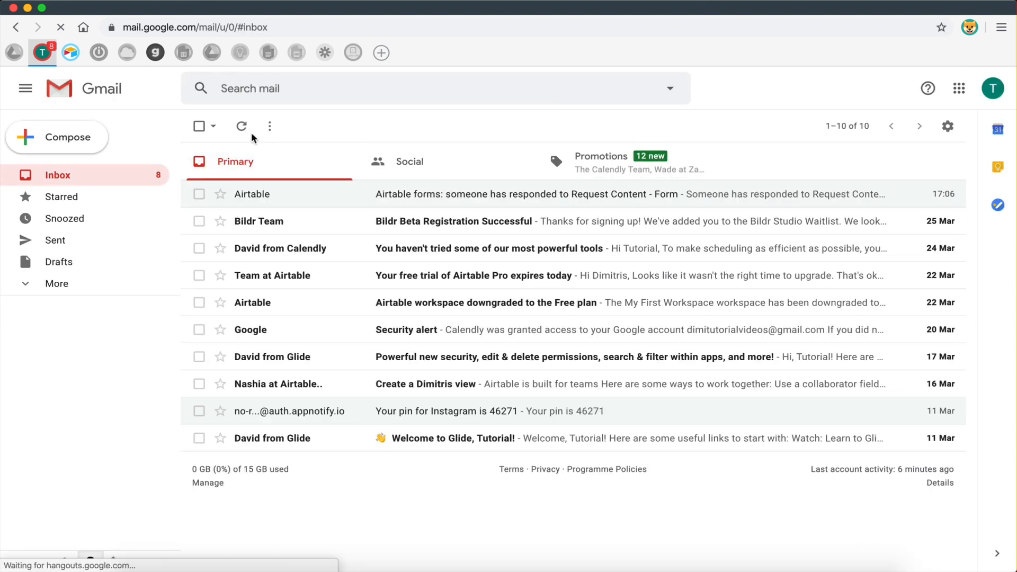
Refresh Gmail, open the Airtable response email, and highlight its Message, form and table names.
click(246, 133)
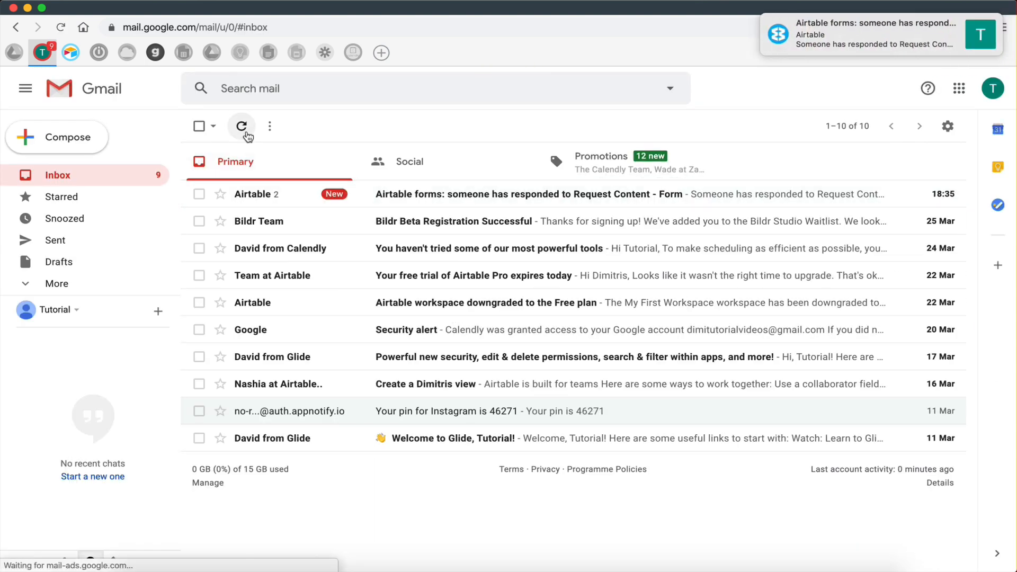
click(371, 196)
scroll(406, 326, down, 3)
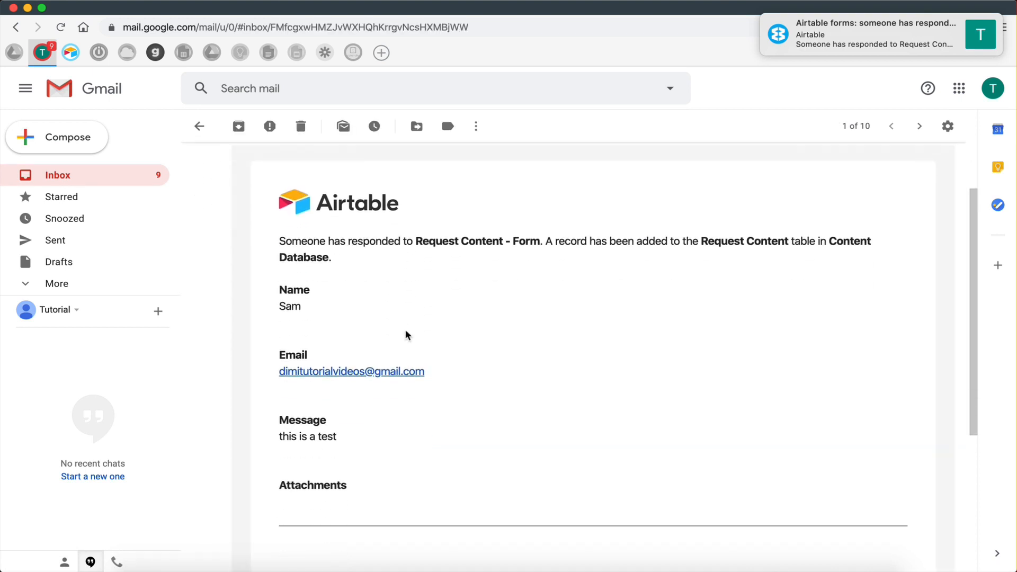
drag(279, 415, 349, 424)
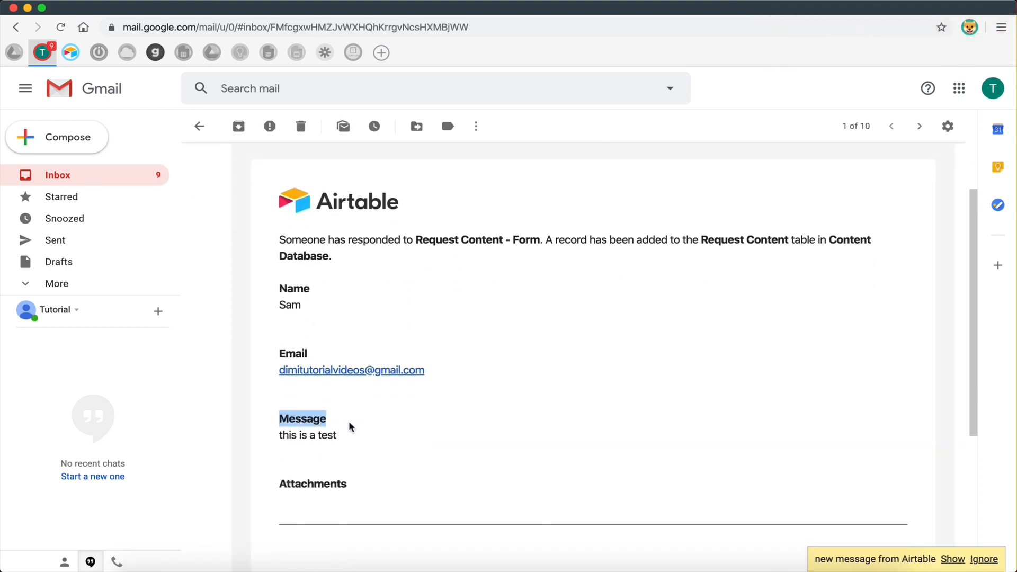
click(349, 425)
drag(421, 240, 540, 241)
click(577, 241)
drag(697, 240, 878, 263)
click(884, 242)
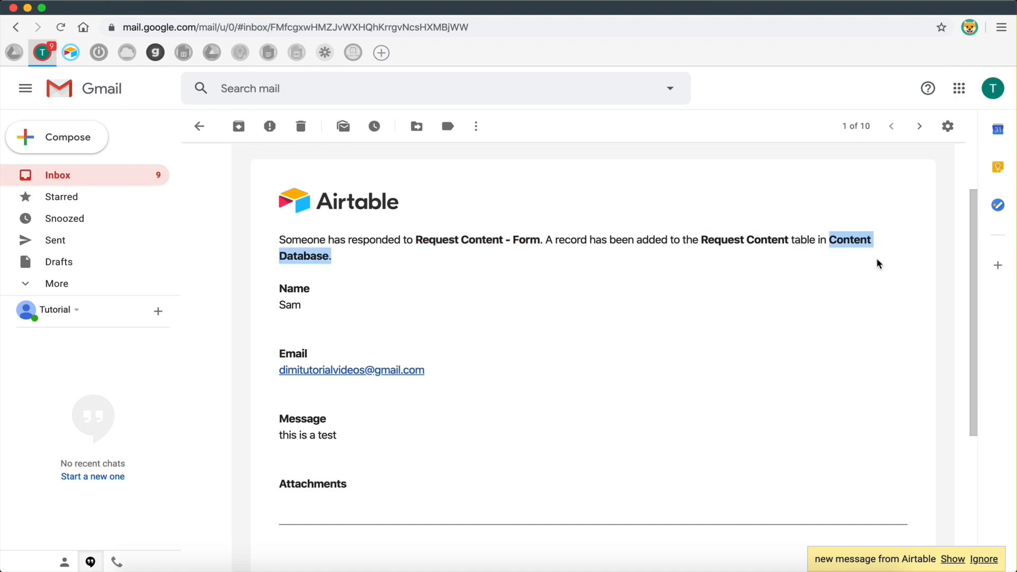
drag(703, 241, 785, 239)
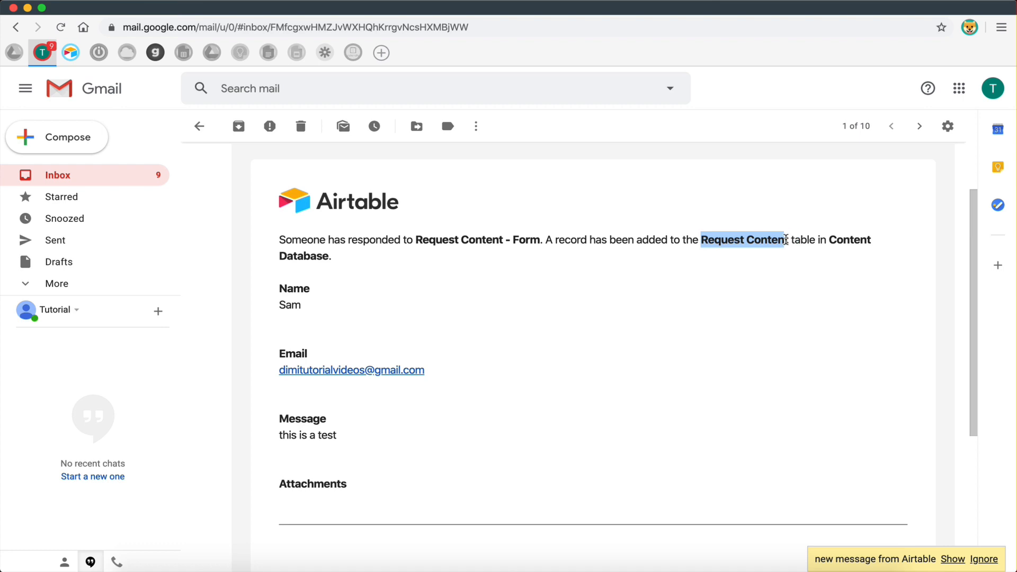
click(698, 313)
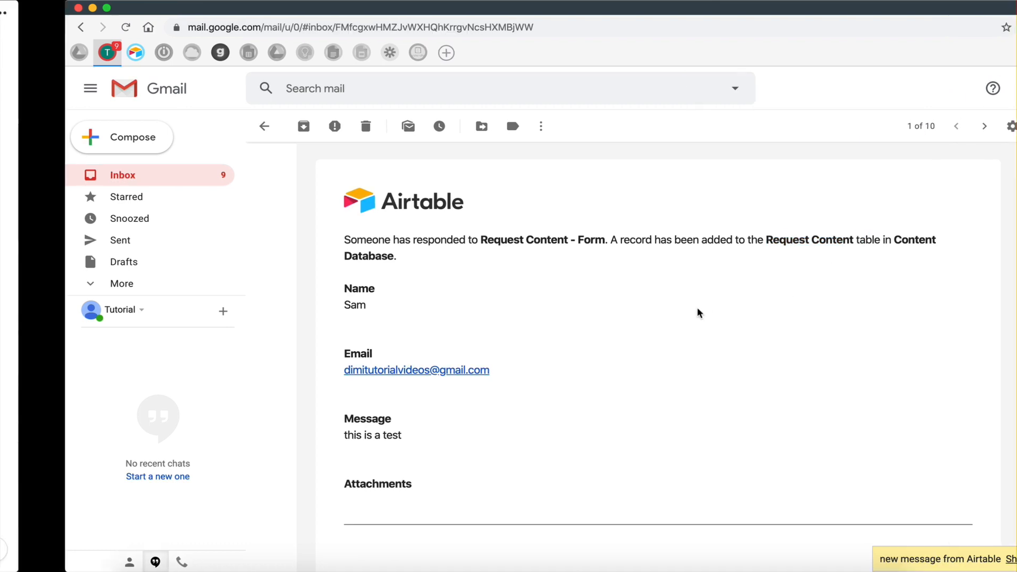
Return to the Content Database homepage and delete the divider below the links.
key(ctrl+Left)
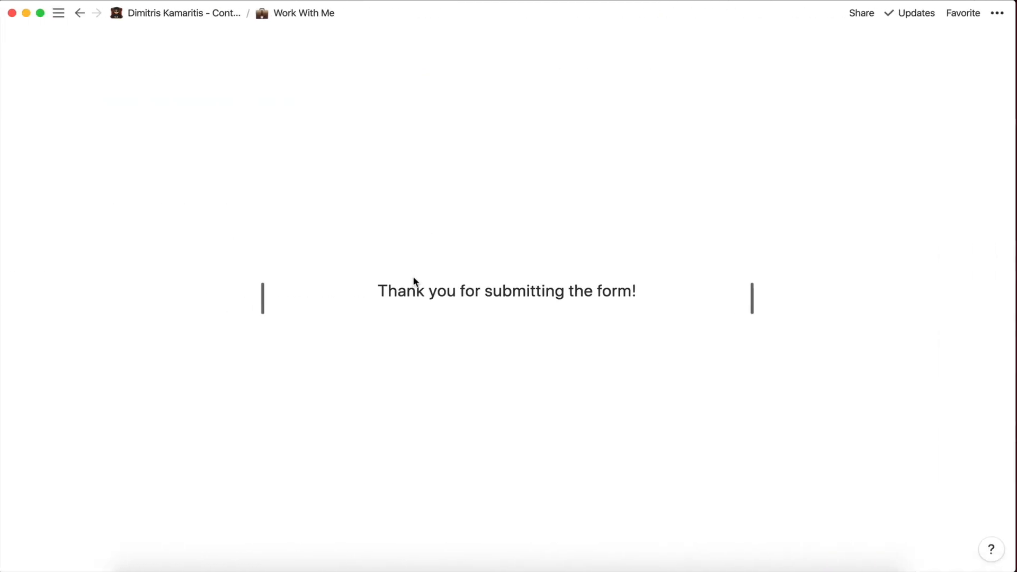
click(79, 14)
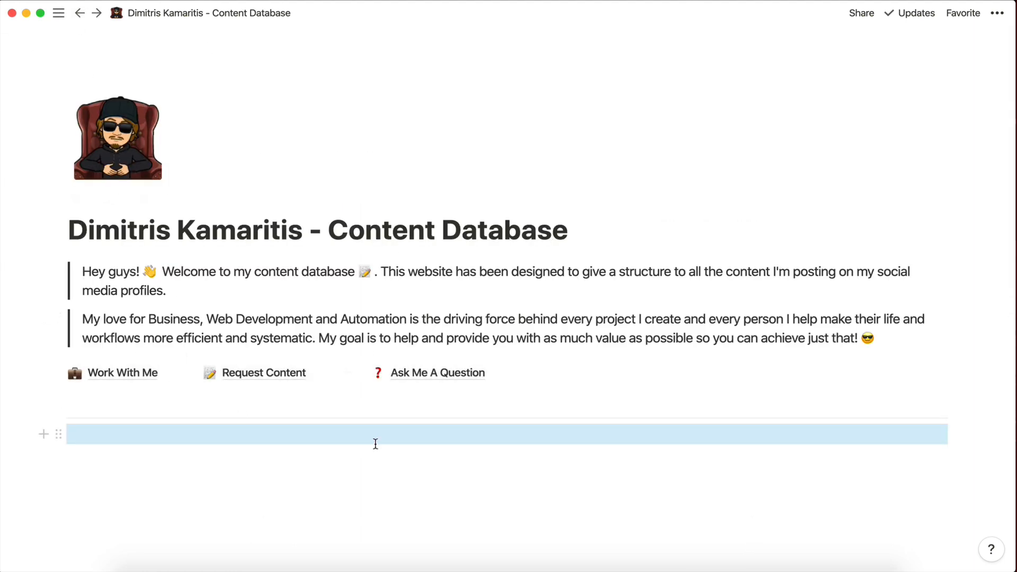
click(273, 443)
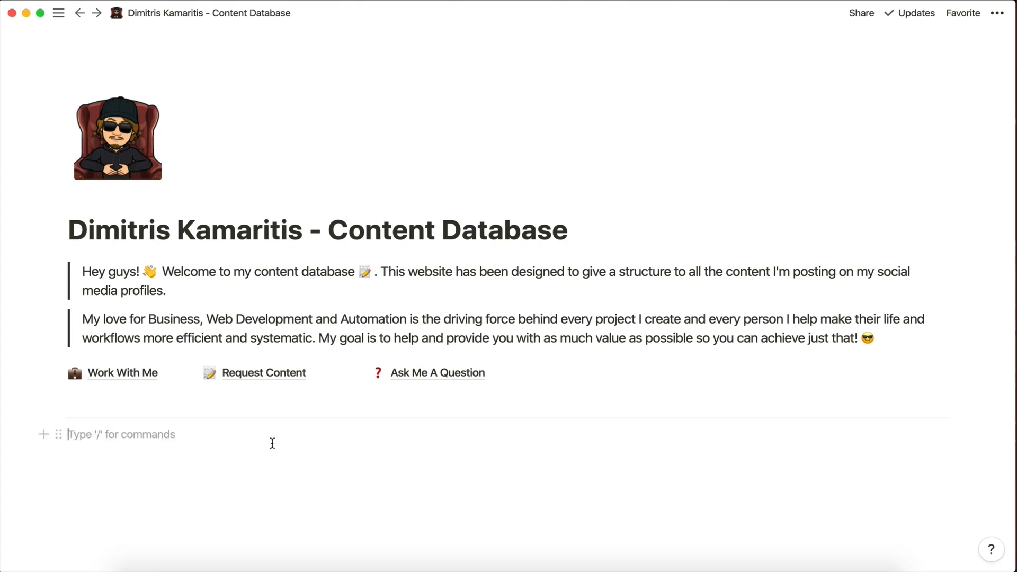
click(60, 416)
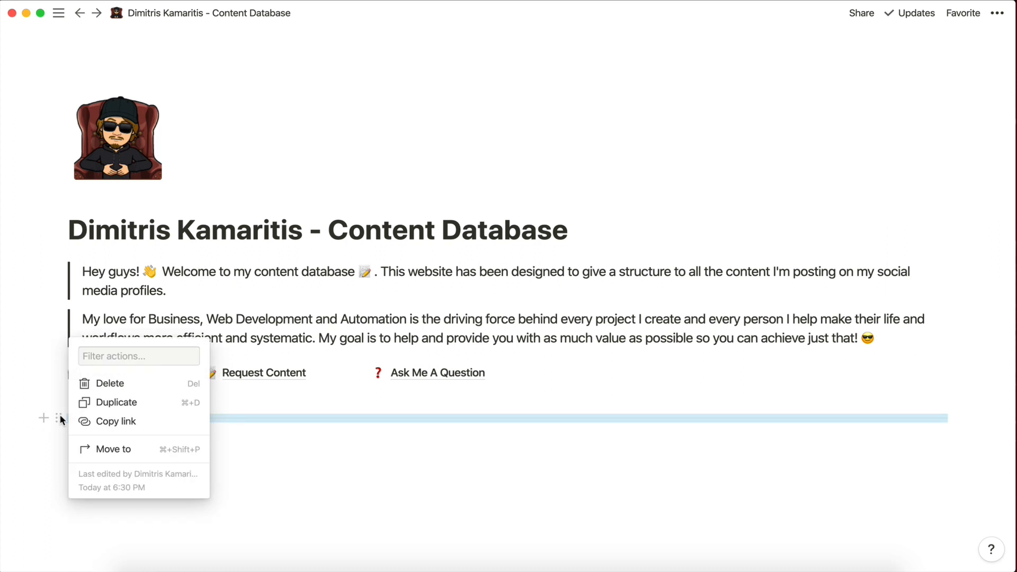
click(104, 382)
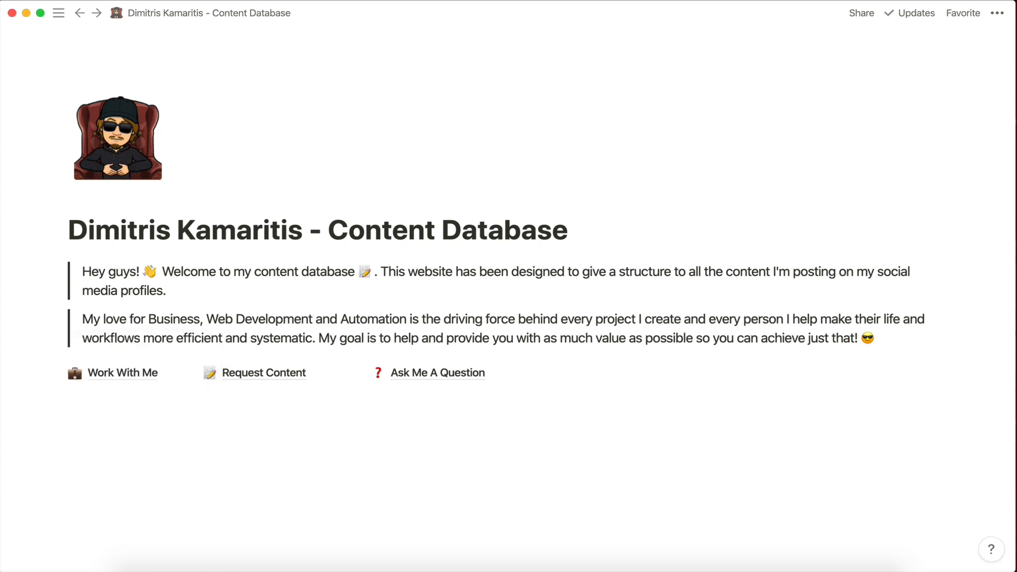
Add a Heading 3 'Latest Project' below the links and give it a blue background.
text(/)
click(129, 407)
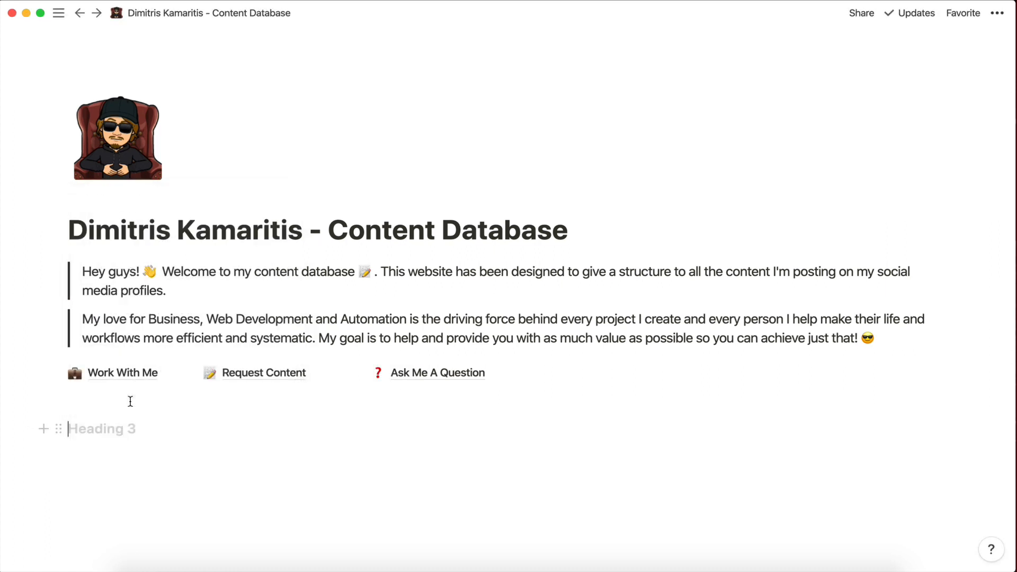
text(Latest)
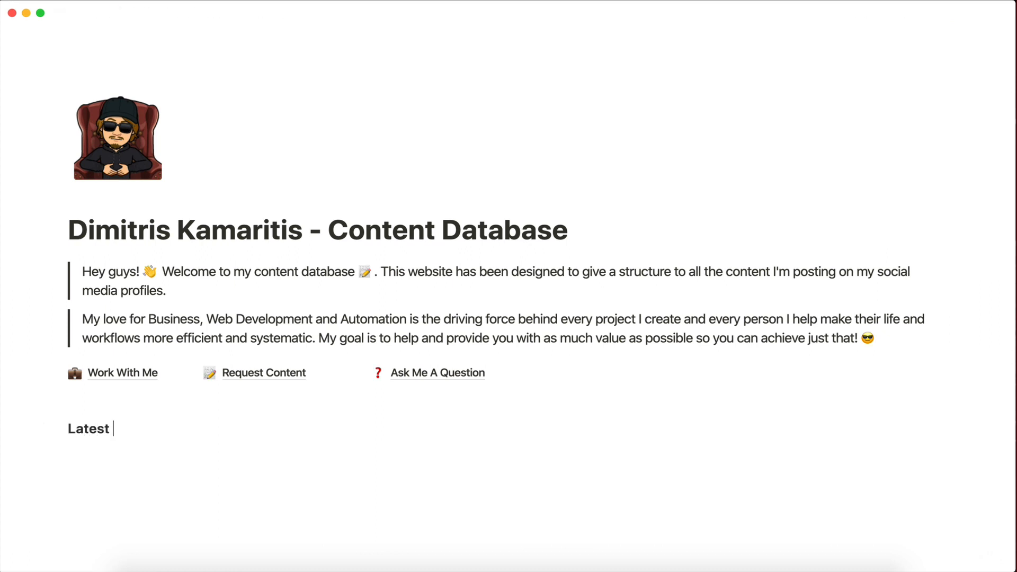
text( Project)
key(Return)
click(59, 429)
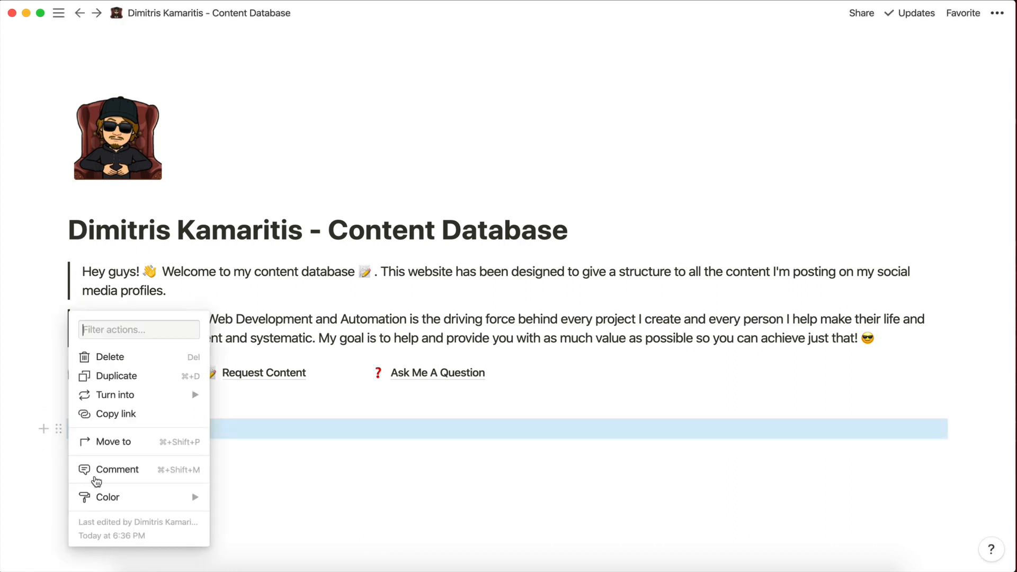
mouse_move(115, 501)
scroll(278, 477, down, 3)
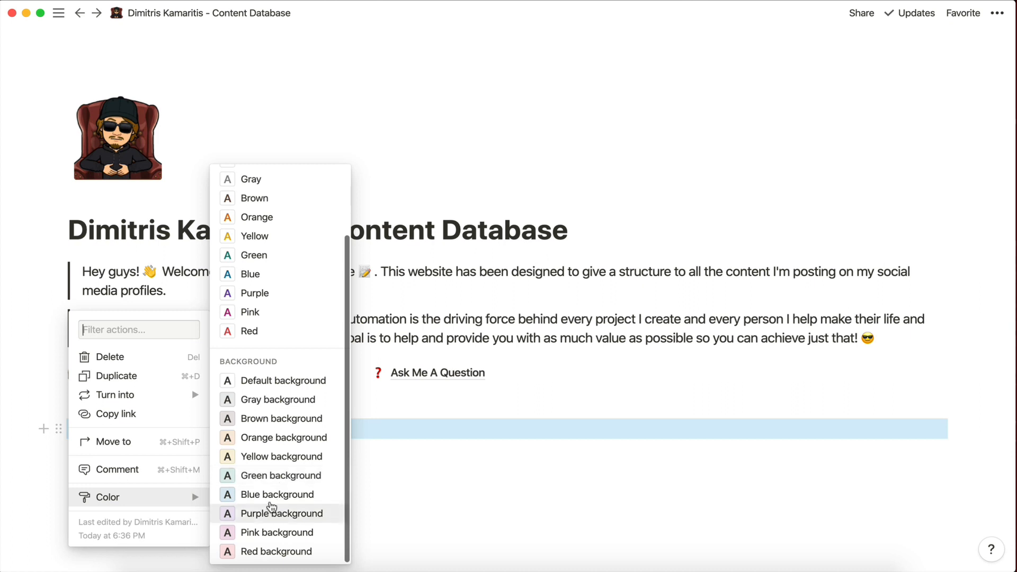
click(267, 494)
click(194, 450)
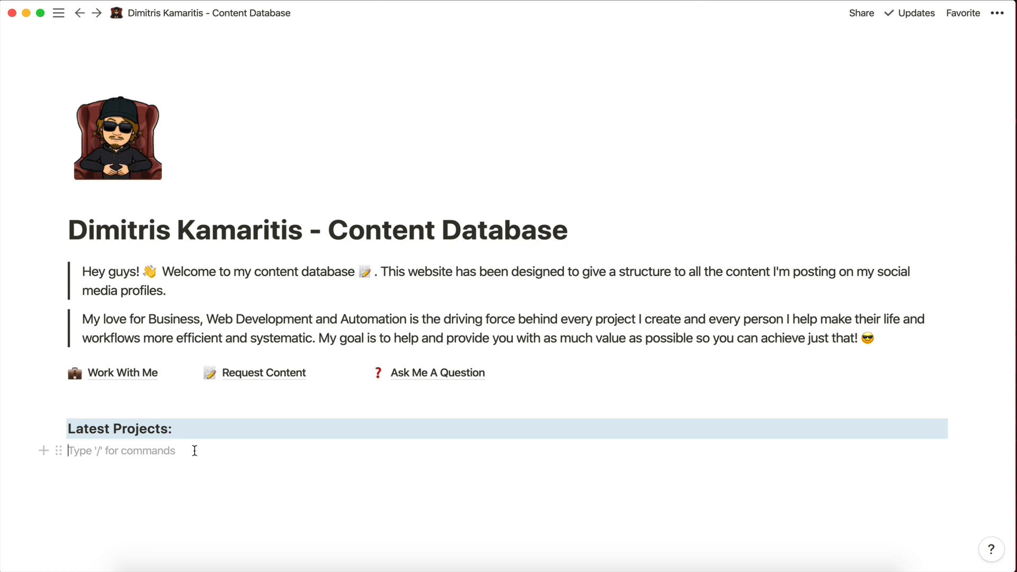
Insert a Page block below the heading and title it 'How to create a Client Portal App (Without Writing'.
text(/)
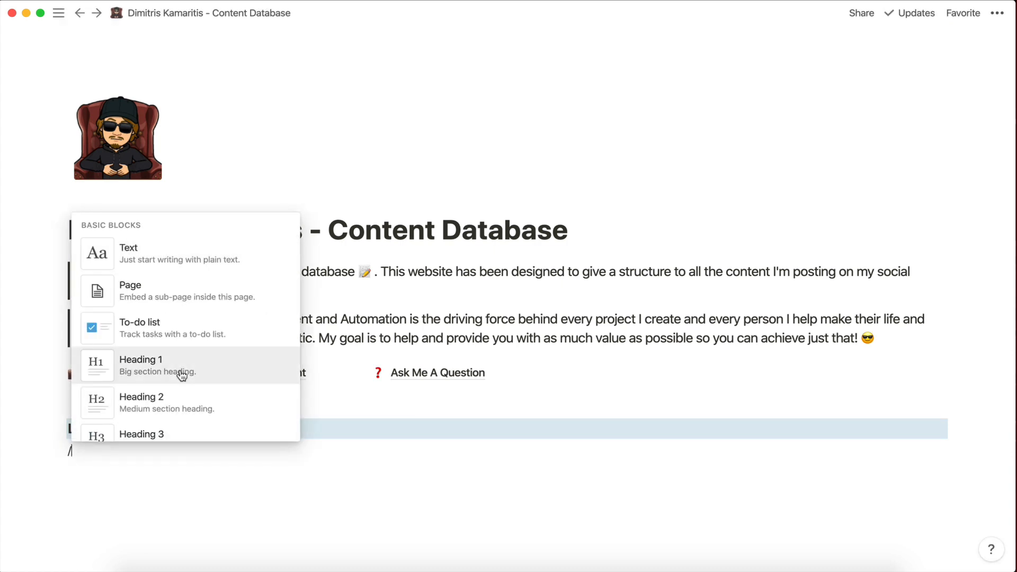
scroll(182, 374, down, 1)
scroll(193, 296, up, 1)
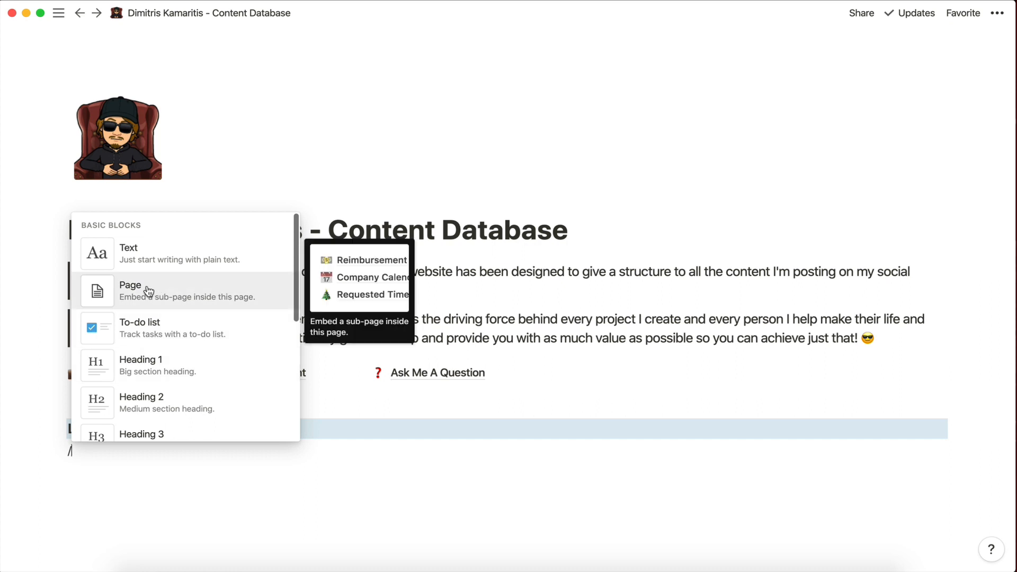
click(137, 289)
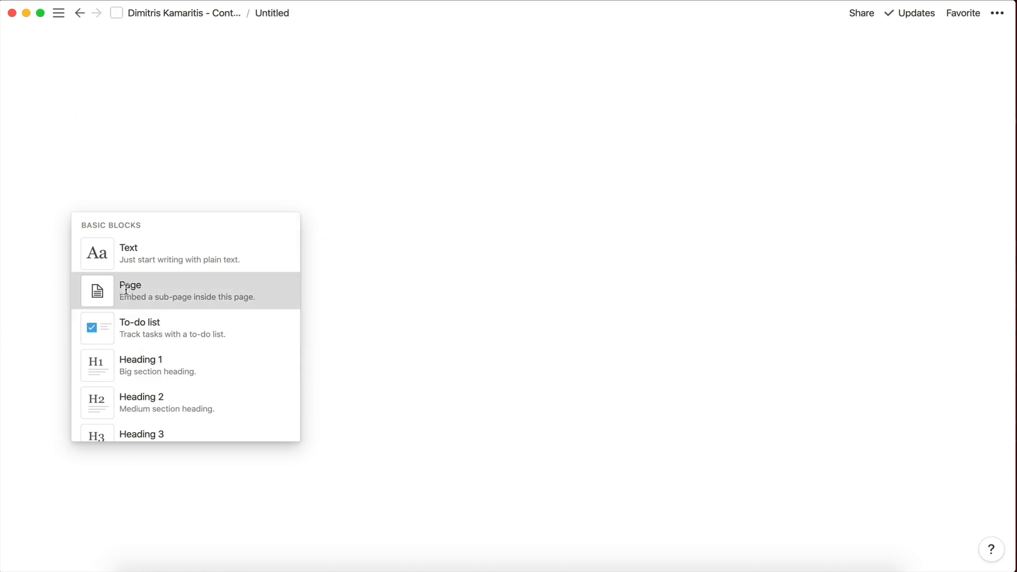
text(H)
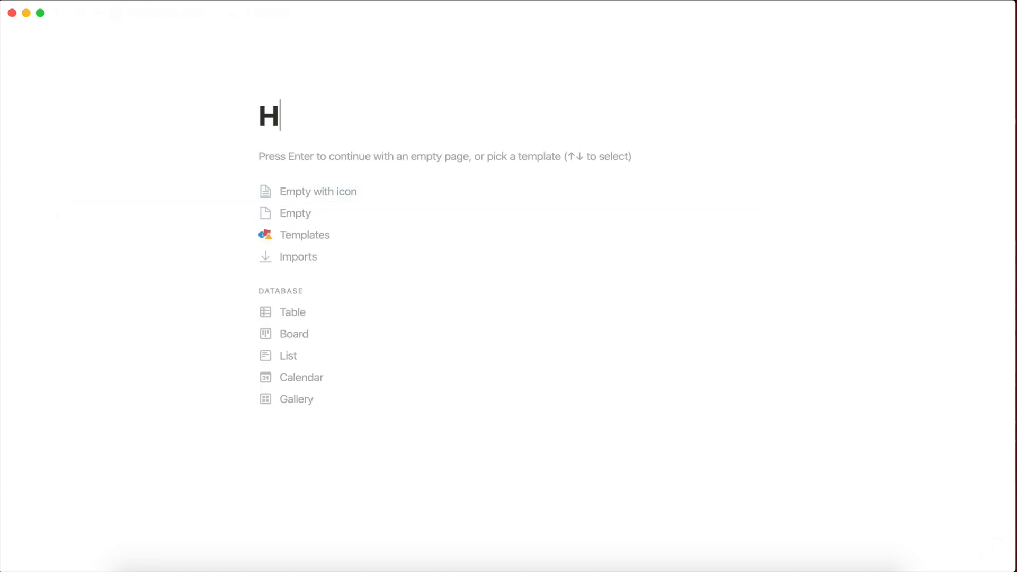
text(ow to create )
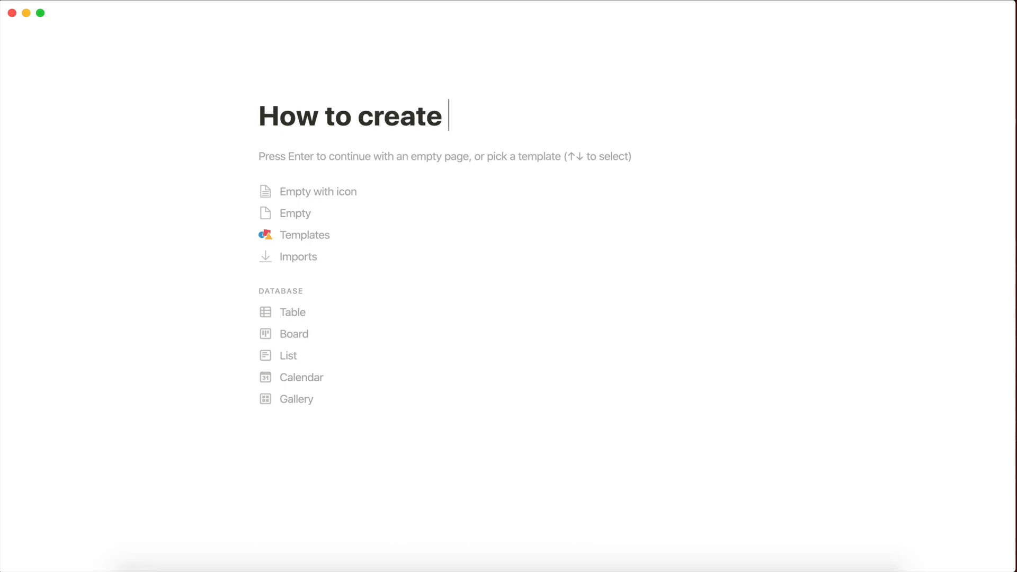
text(a Client )
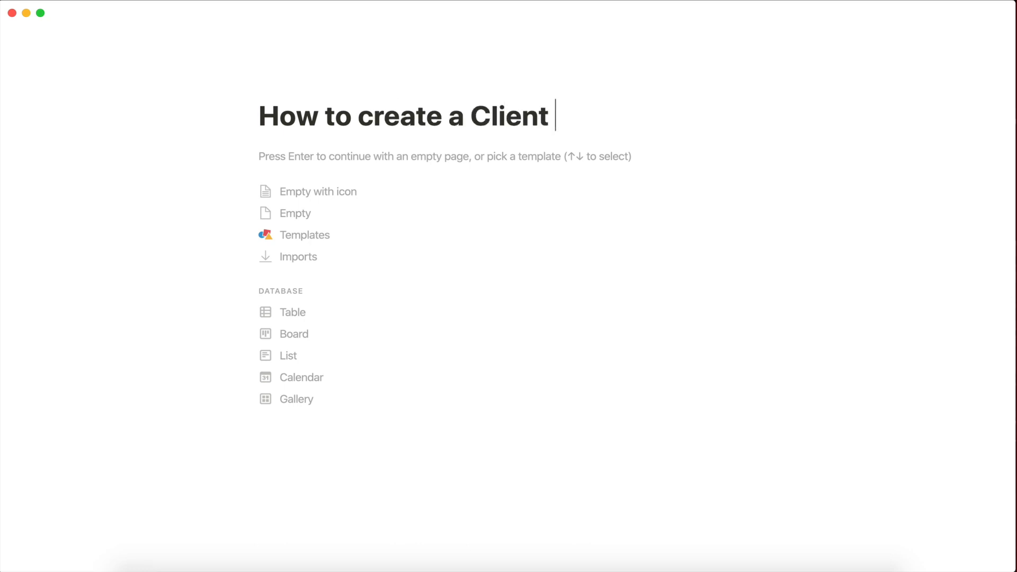
text(Portal )
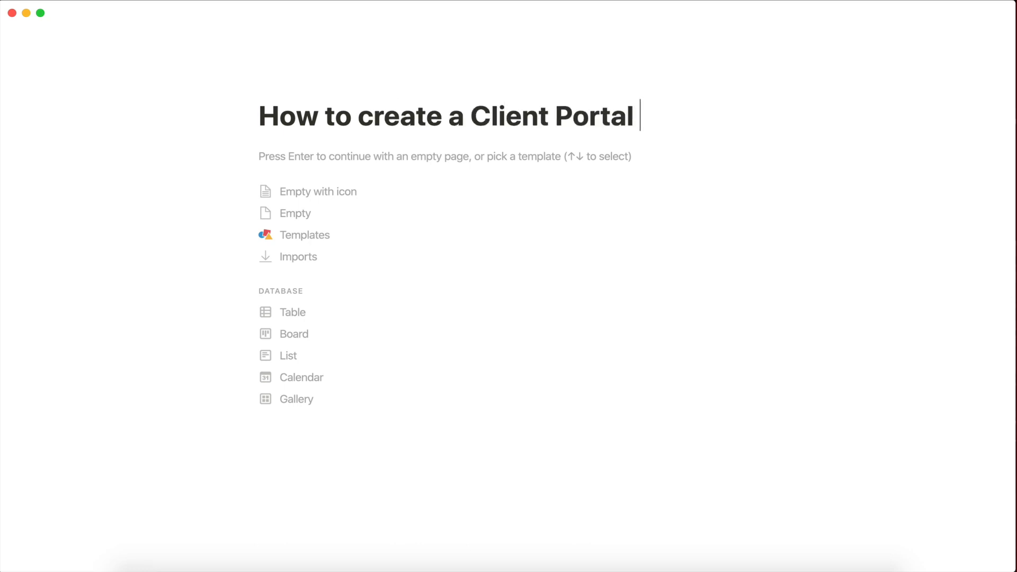
text(App ()
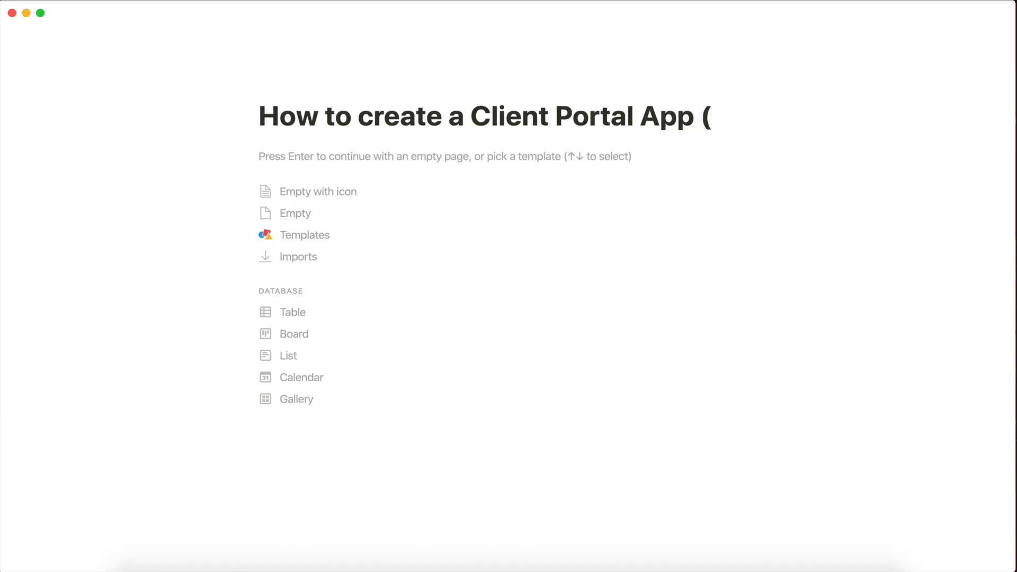
text(With)
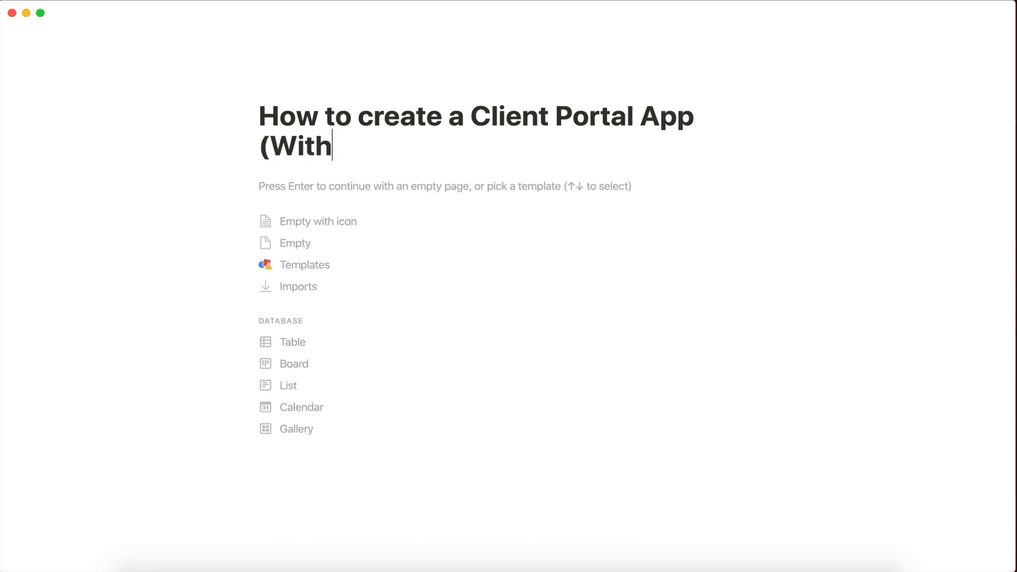
text(out Wriit)
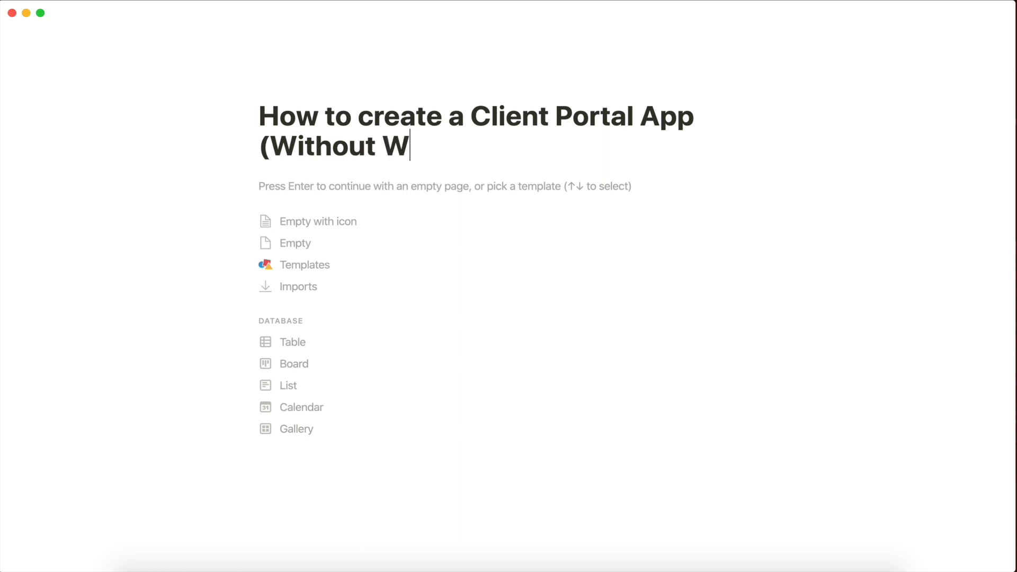
key(BackSpace)
key(BackSpace)
text(ting)
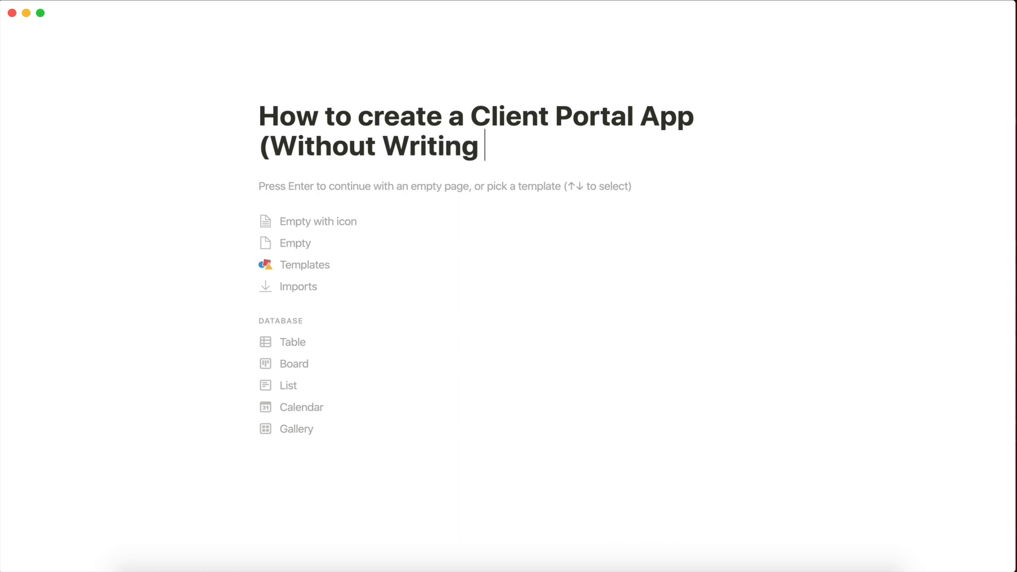
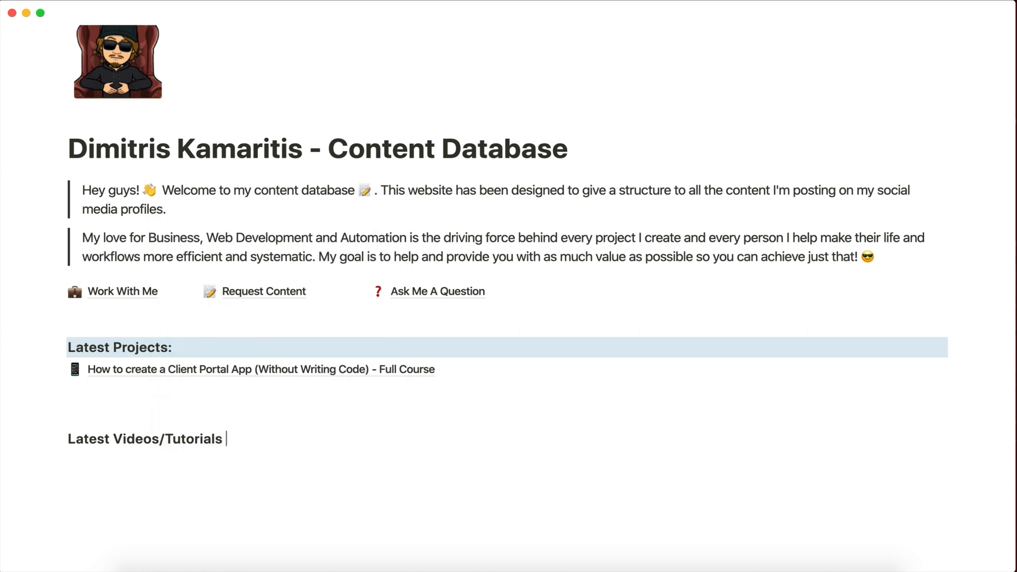
Color the 'Latest Videos/Tutorials' heading with an orange background and add an empty line below it.
click(58, 439)
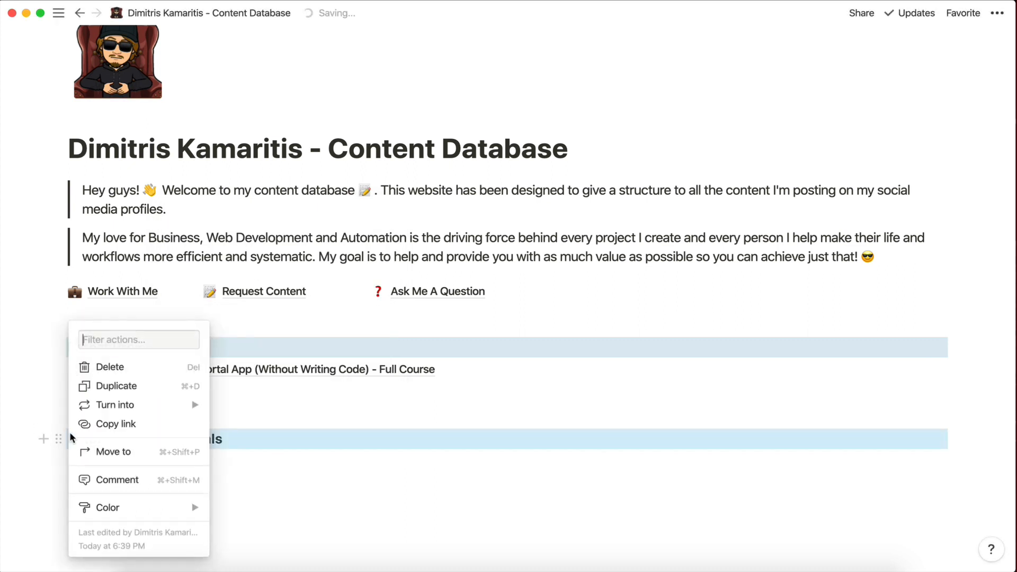
mouse_move(114, 410)
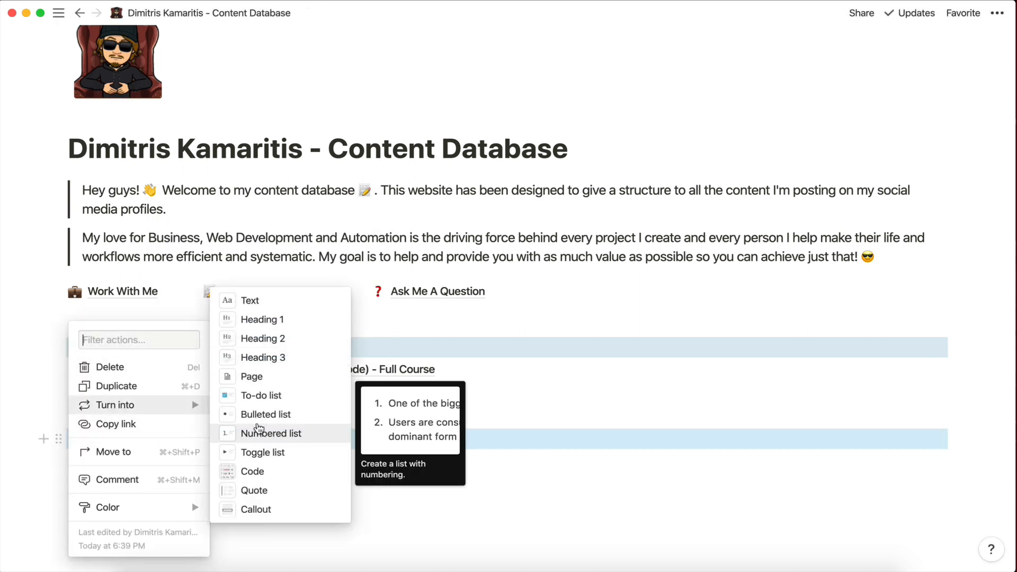
click(443, 377)
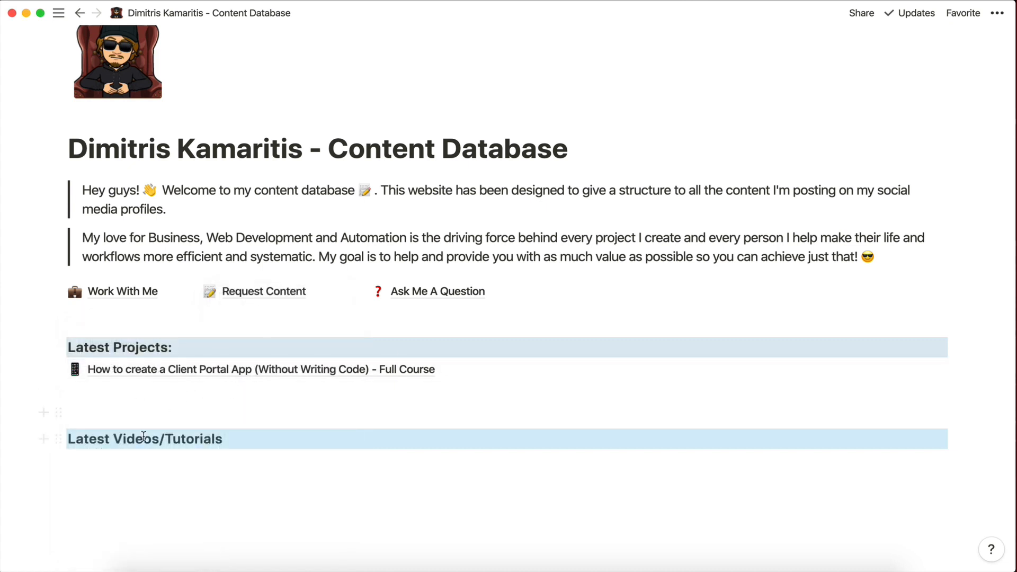
click(59, 439)
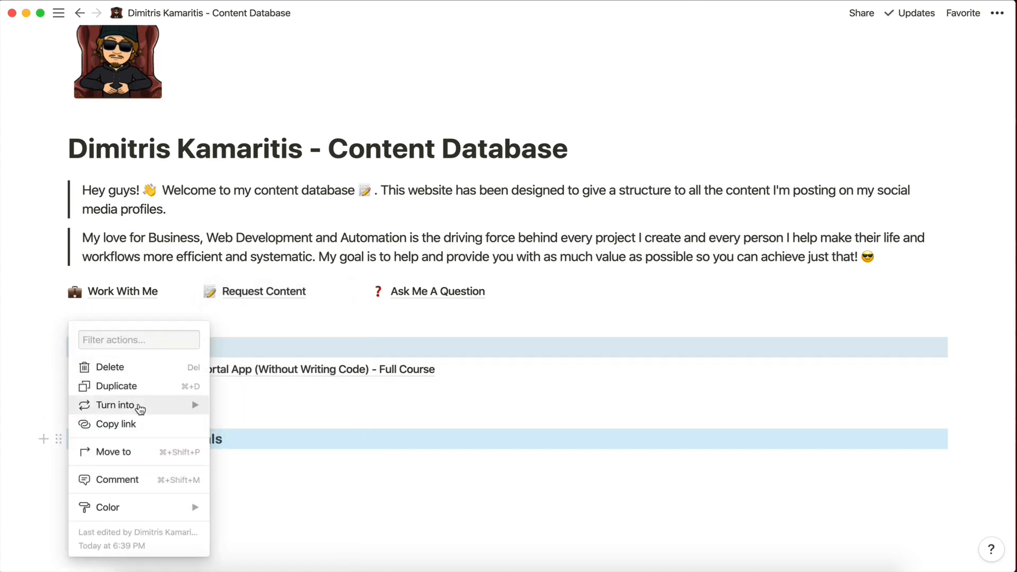
mouse_move(202, 405)
mouse_move(150, 508)
scroll(266, 518, down, 1)
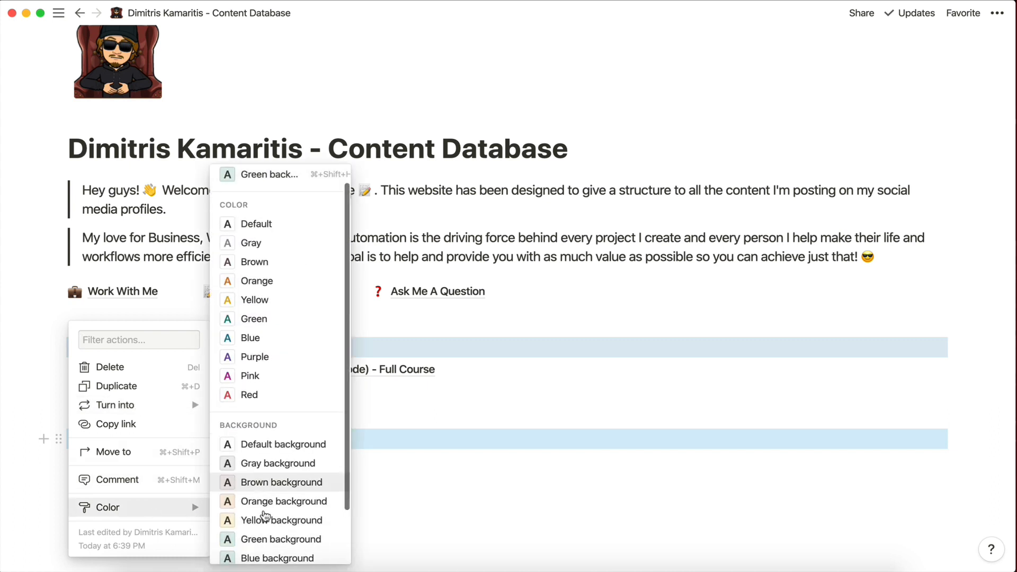
click(264, 501)
click(259, 470)
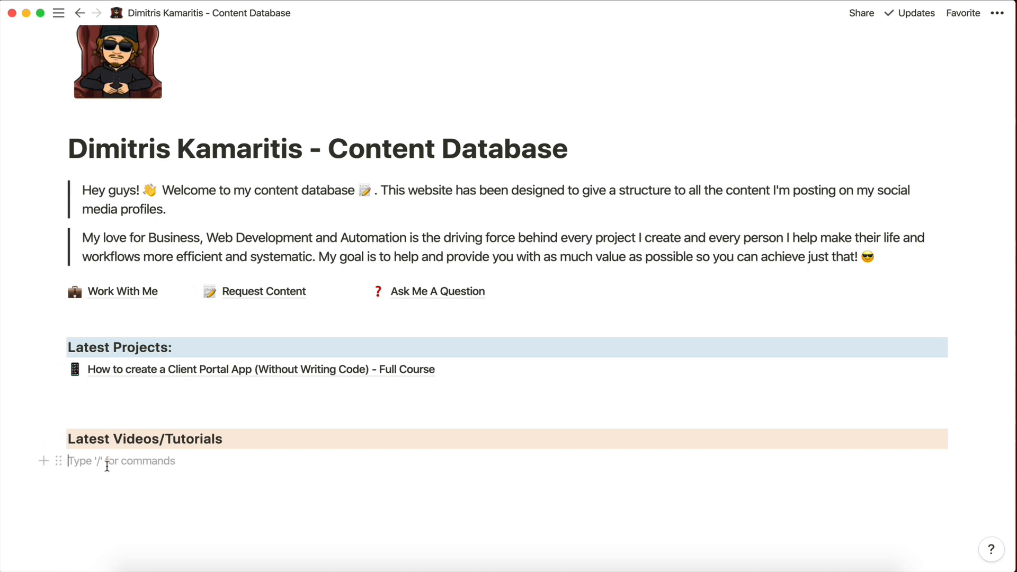
Insert a new Page block from the / menu under the heading.
text(/)
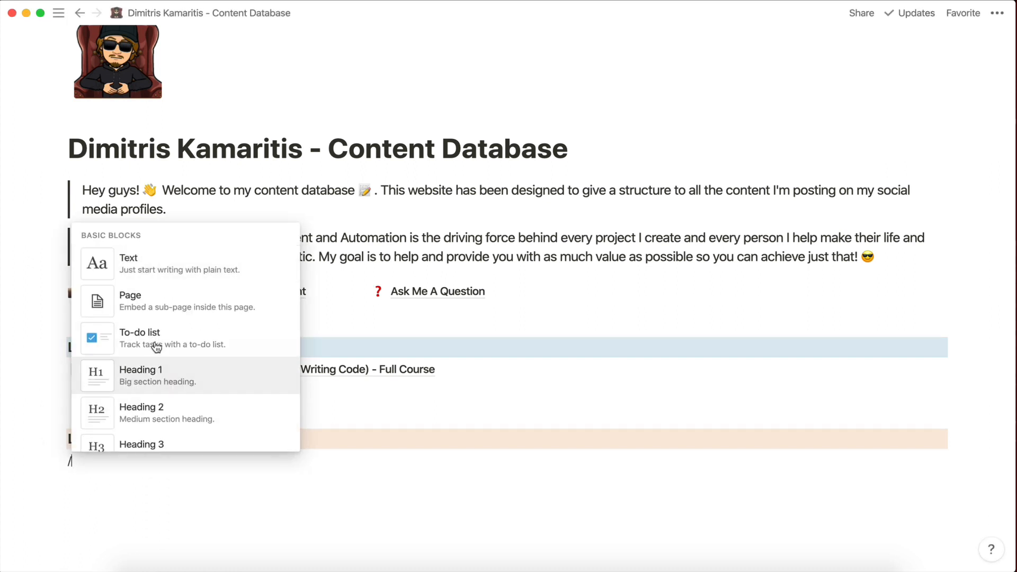
scroll(147, 377, down, 2)
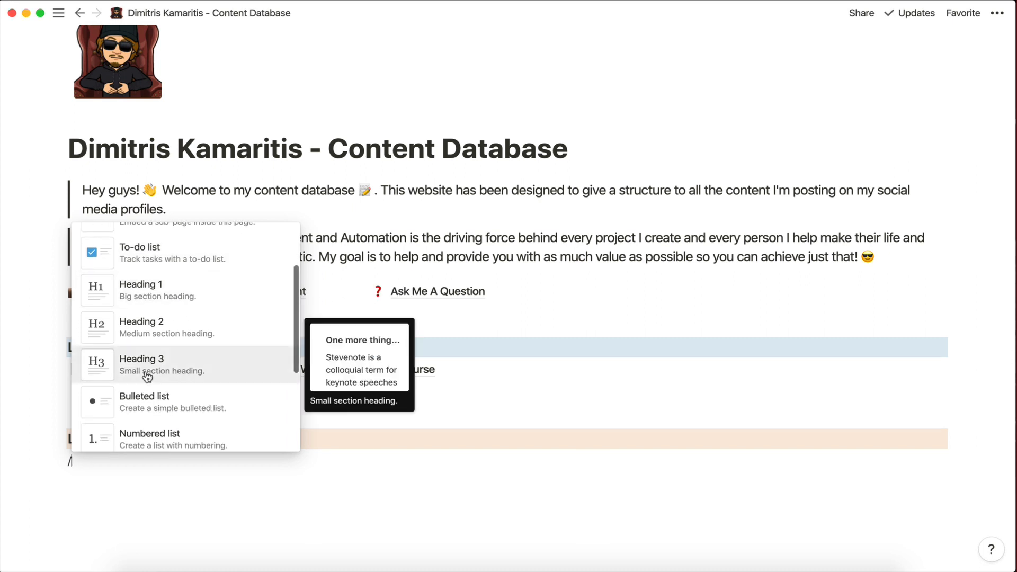
scroll(148, 378, up, 1)
scroll(148, 377, up, 1)
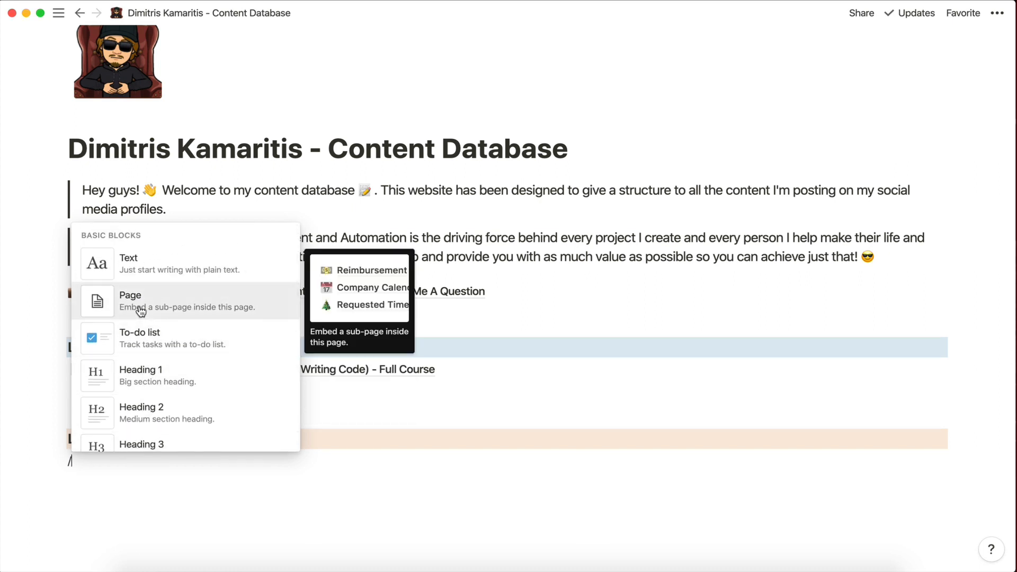
click(140, 307)
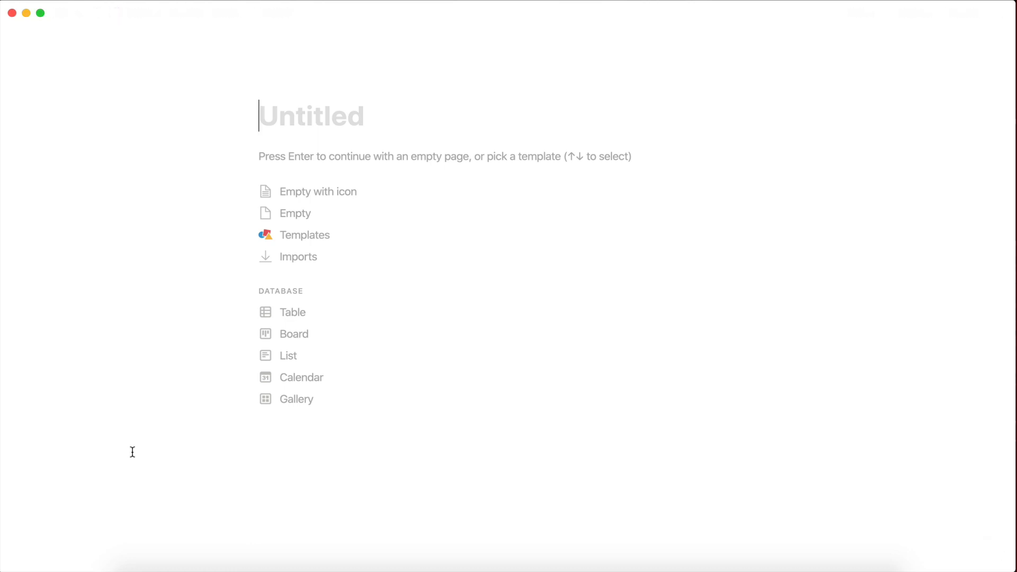
Title the sub-page 'How to easily add forms to your wordpress site (2020) - BEST METHOD!' as an empty page.
text(H)
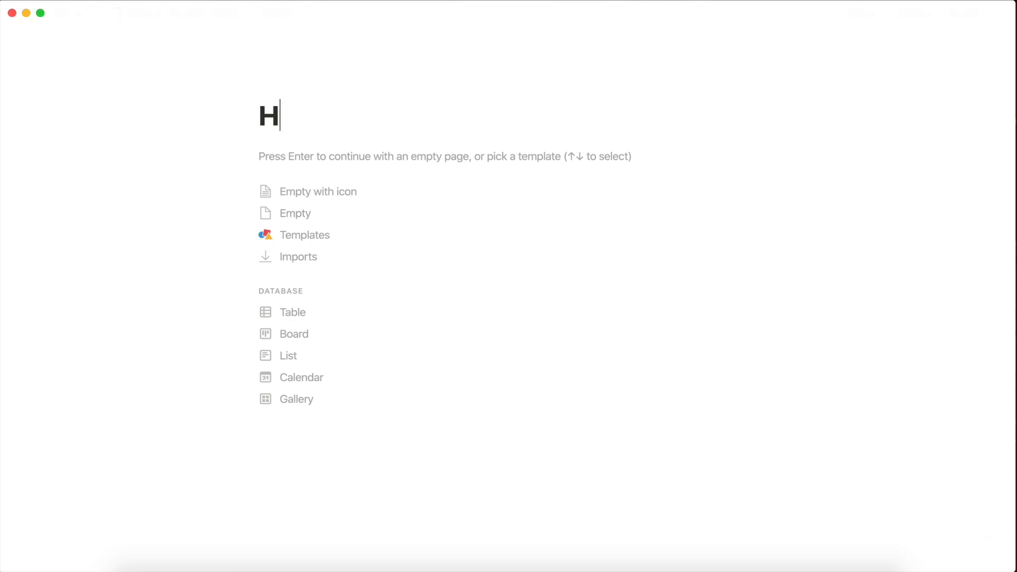
text(ow to es)
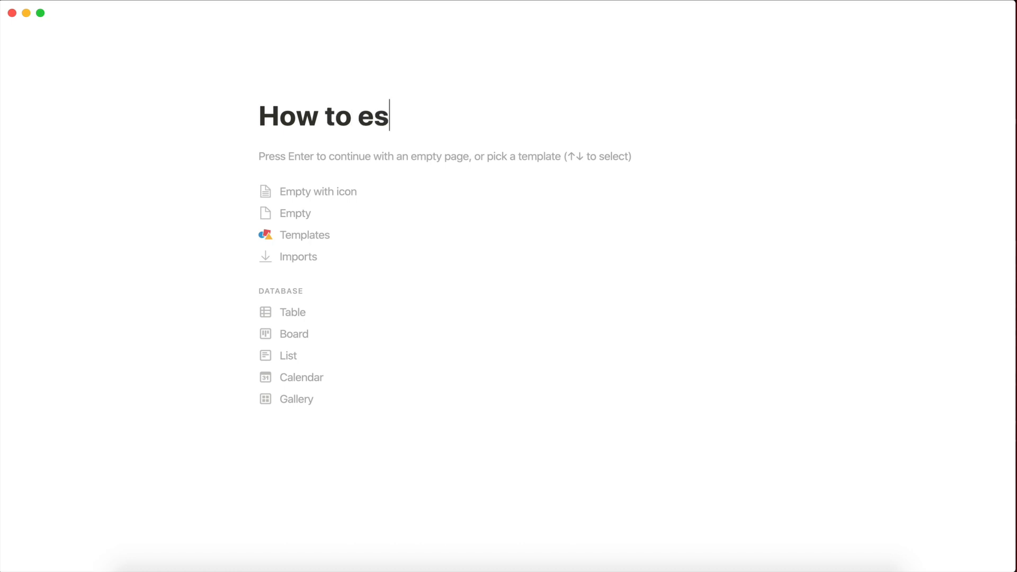
key(BackSpace)
text(asily)
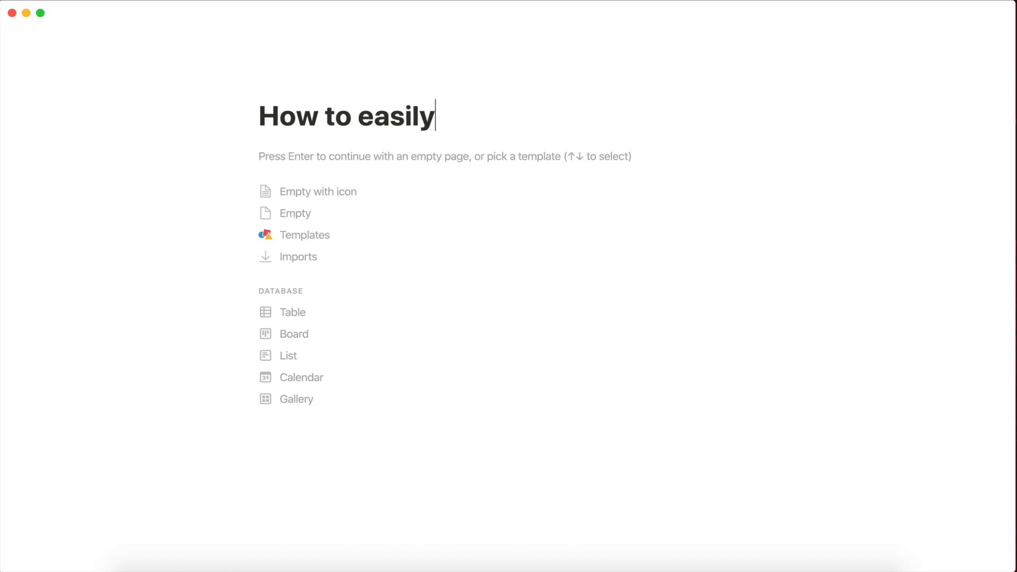
text( add forms)
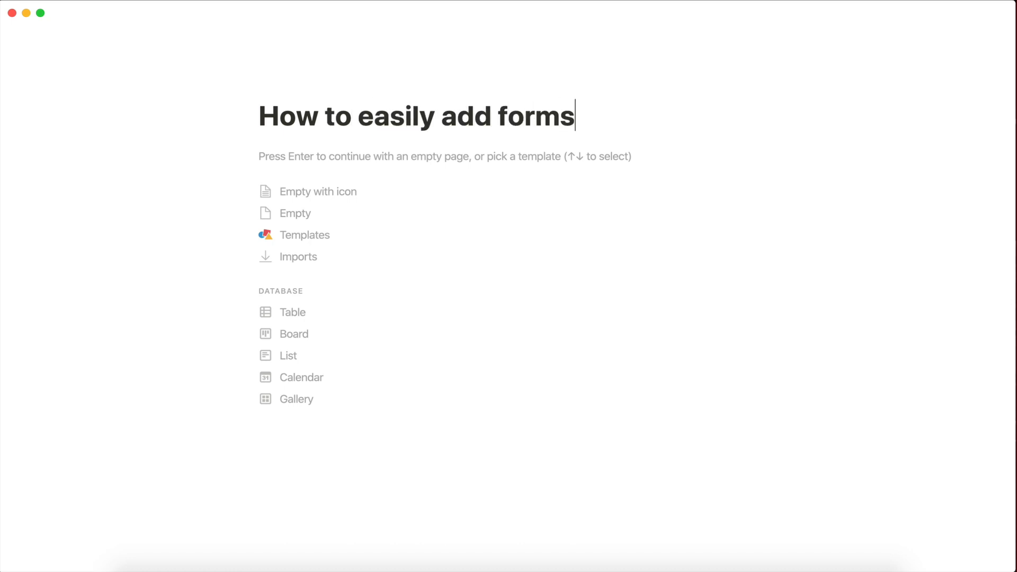
text( to your w)
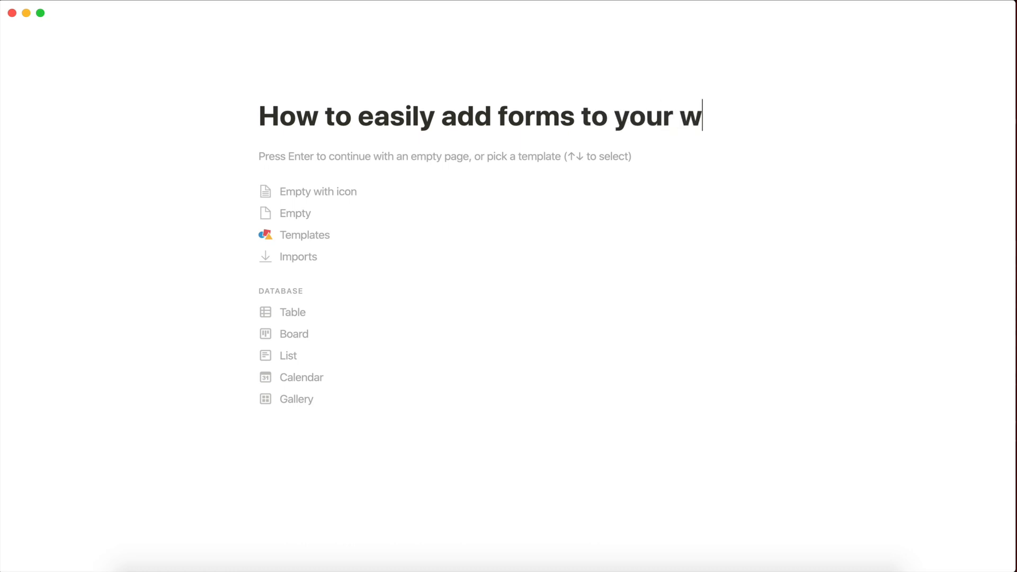
text(ordpress site)
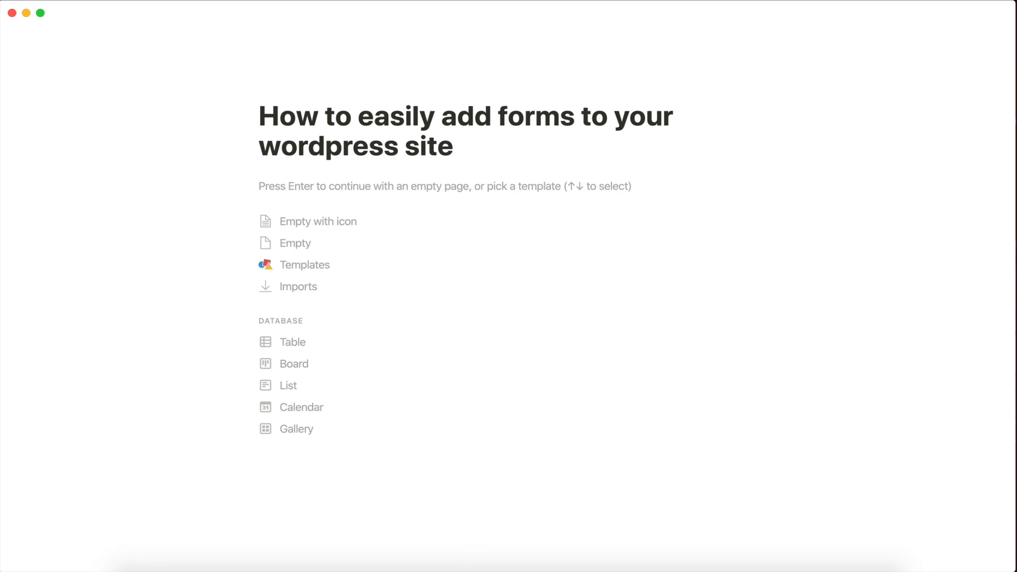
text(! (20202)
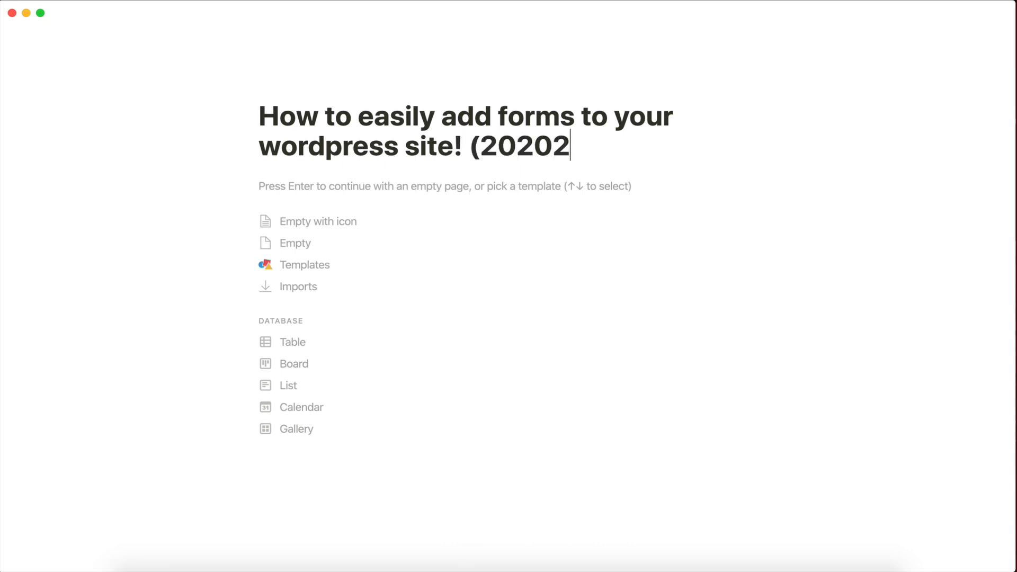
key(BackSpace)
text())
text( 0)
key(BackSpace)
key(BackSpace)
text(- BEST METHOD)
key(BackSpace)
text(OD)
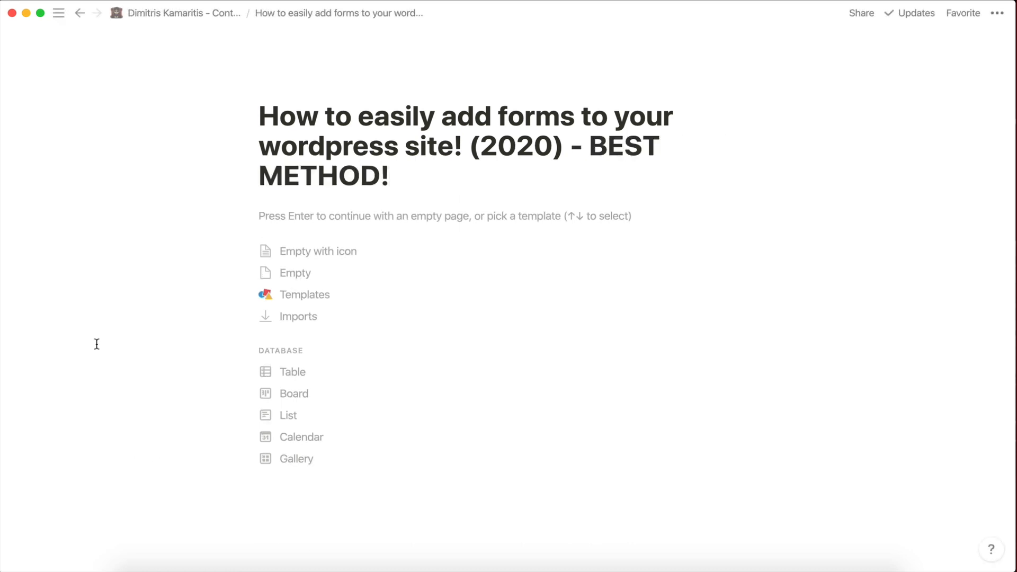
click(457, 145)
key(BackSpace)
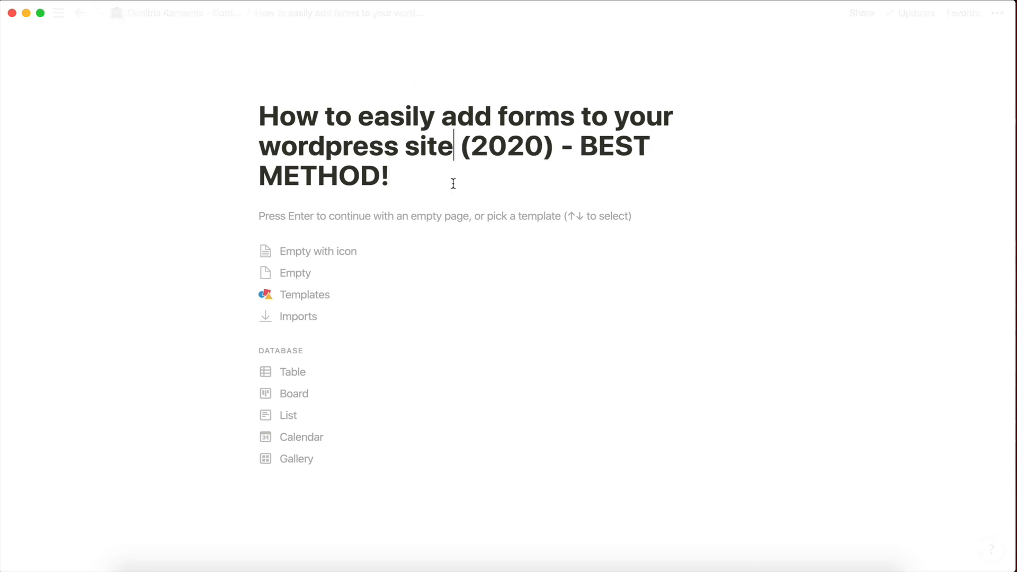
key(Return)
click(301, 91)
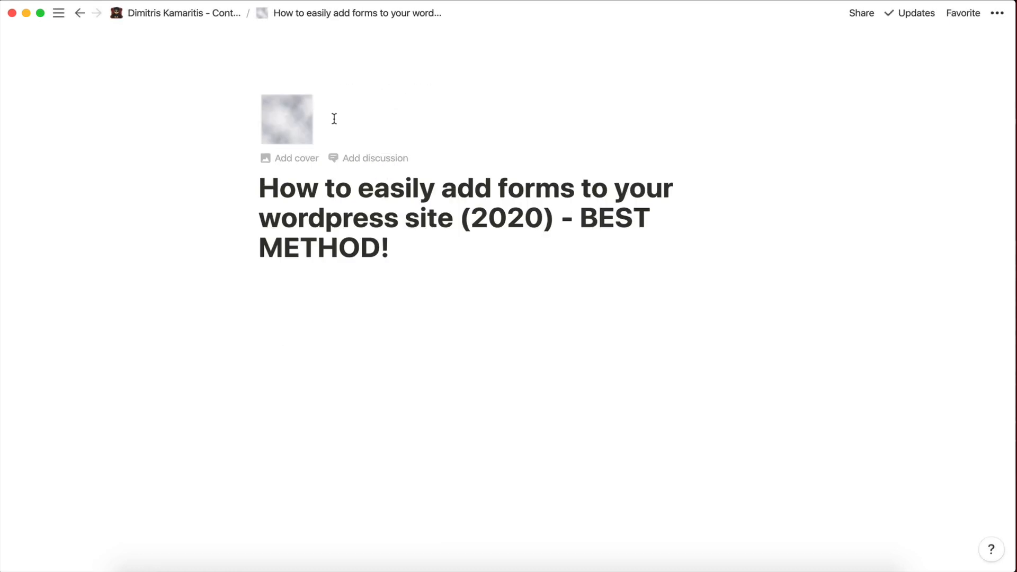
Set the globe emoji as the page icon and insert a video embed block.
click(274, 134)
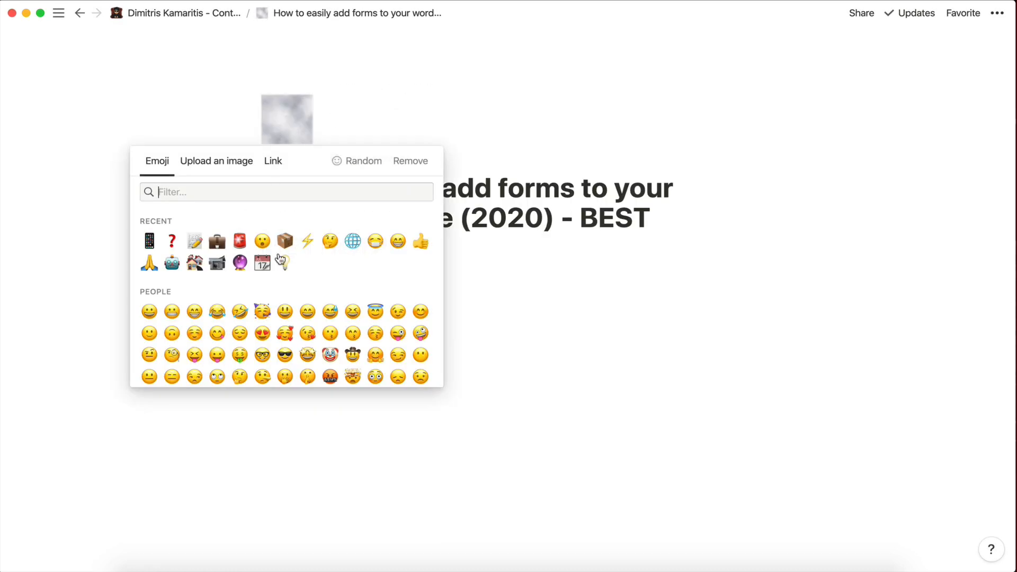
click(354, 242)
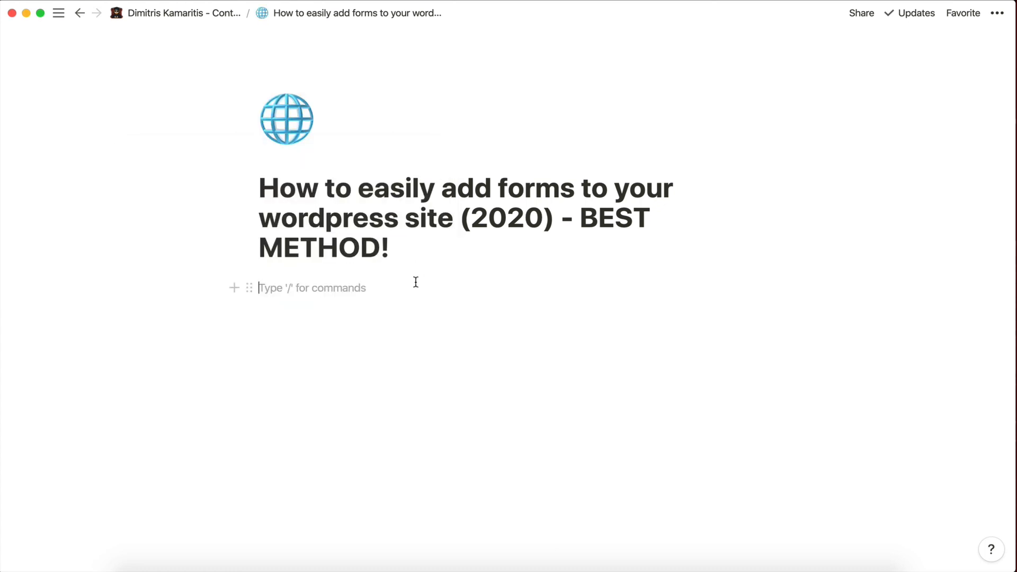
text(/)
scroll(382, 382, down, 2)
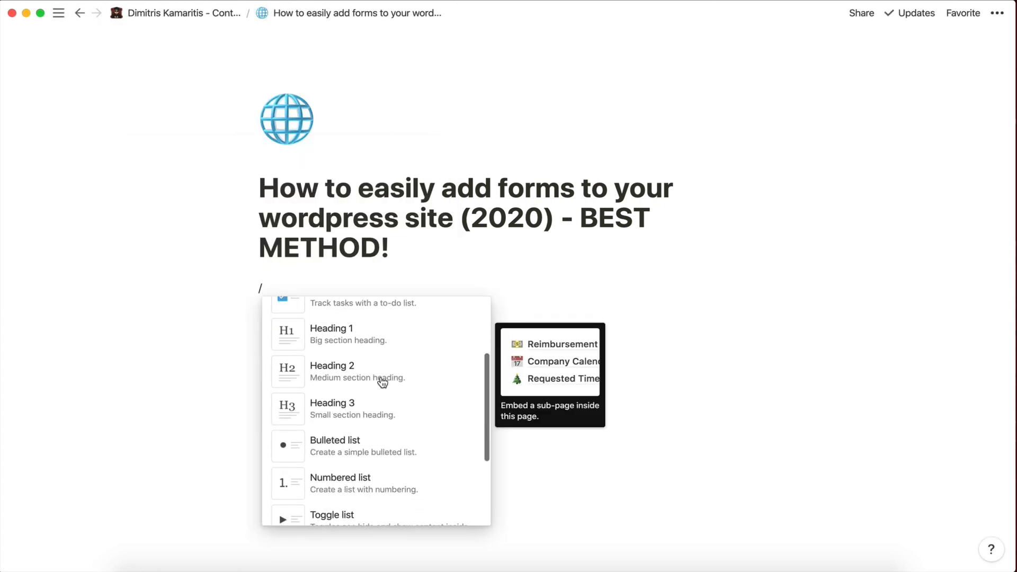
scroll(365, 424, down, 10)
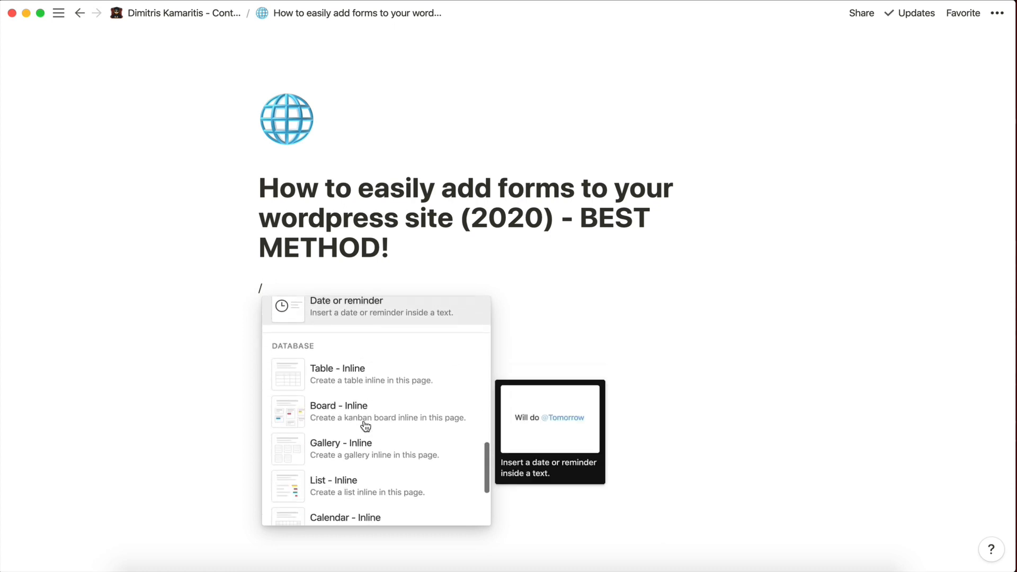
scroll(365, 426, down, 10)
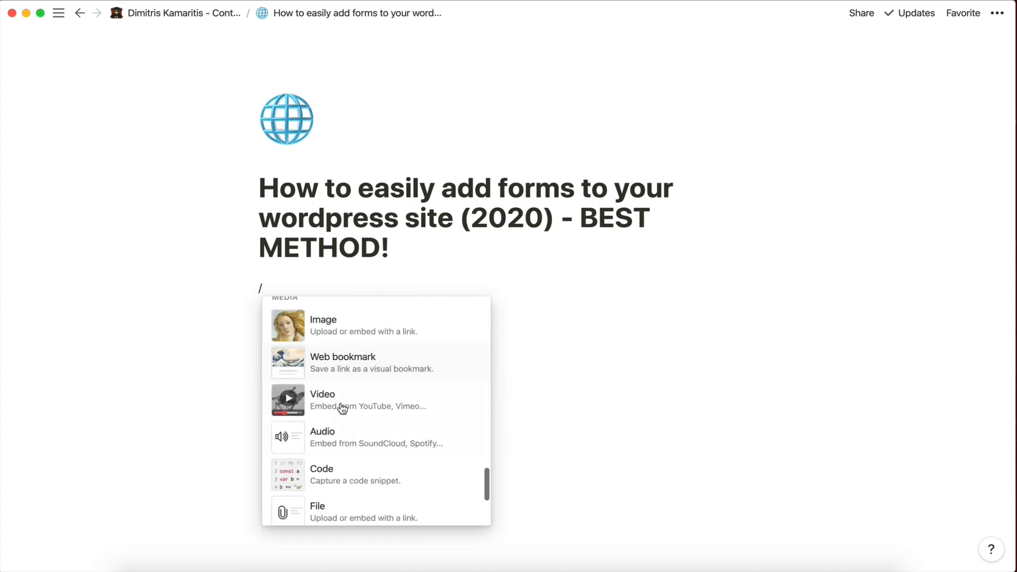
click(343, 408)
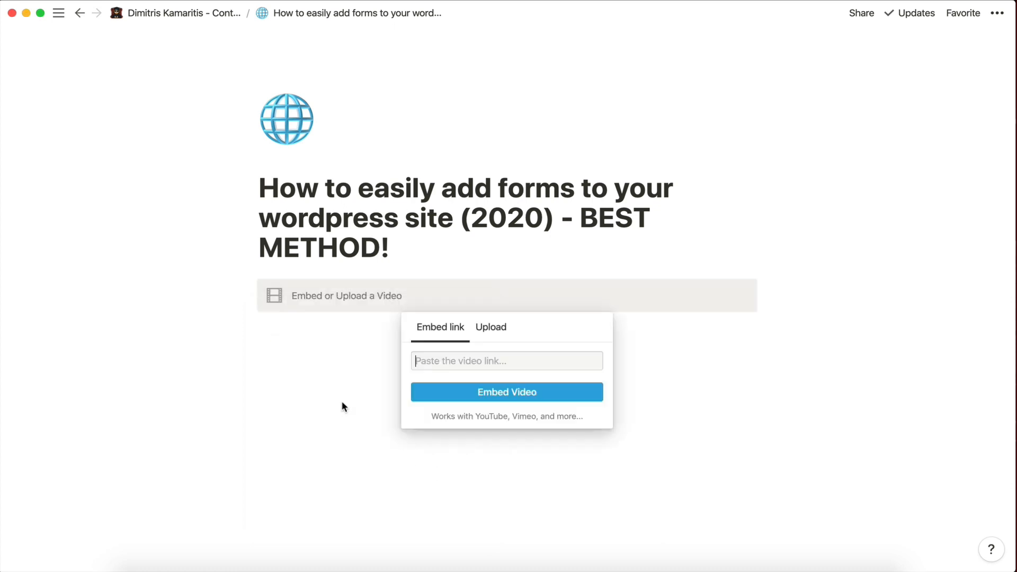
Delete the video block, leave an empty text line, and return to the Content Database homepage.
click(272, 377)
click(252, 286)
key(Delete)
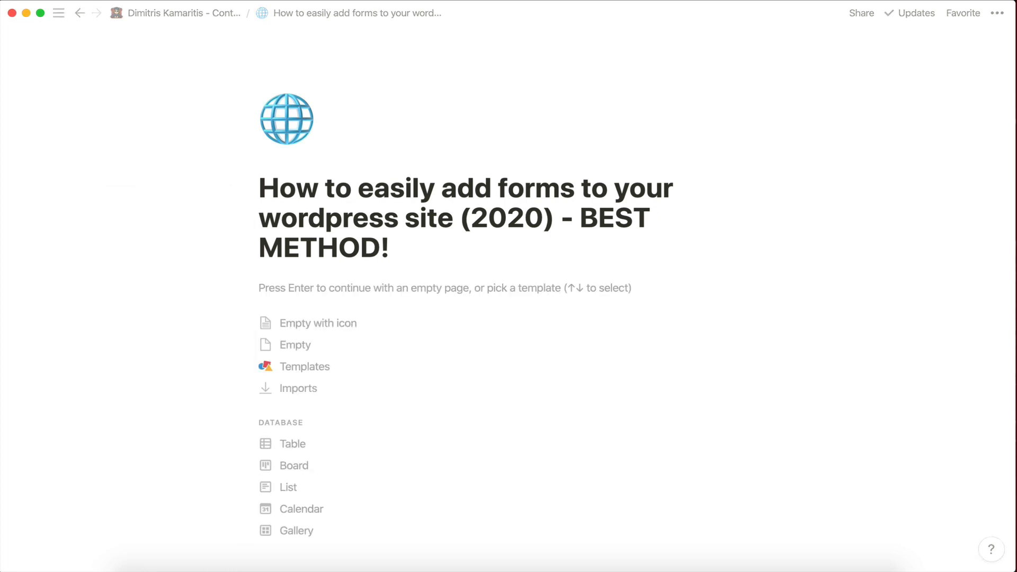
click(404, 288)
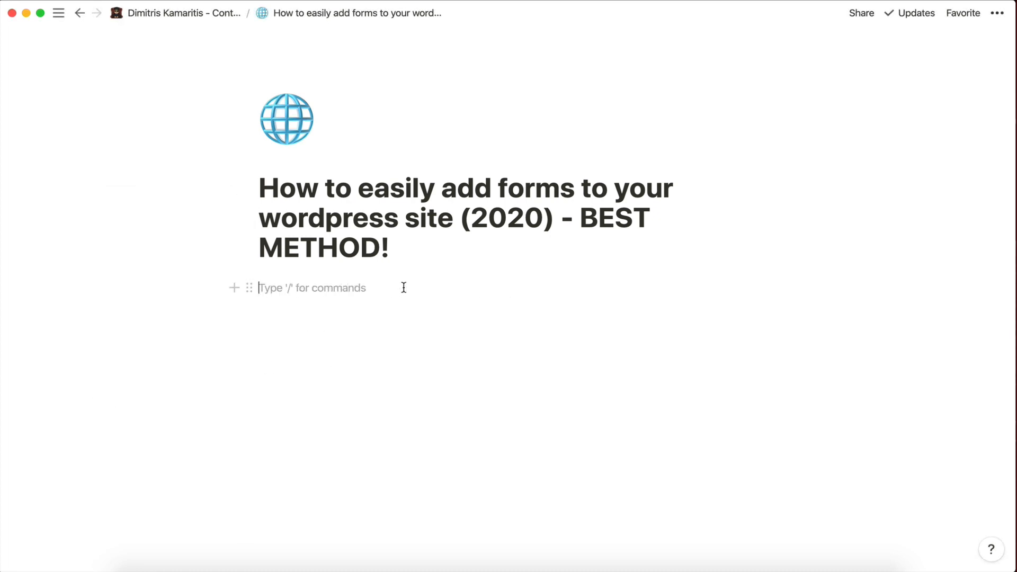
click(79, 12)
Add a few empty lines below the forms tutorial link.
click(336, 444)
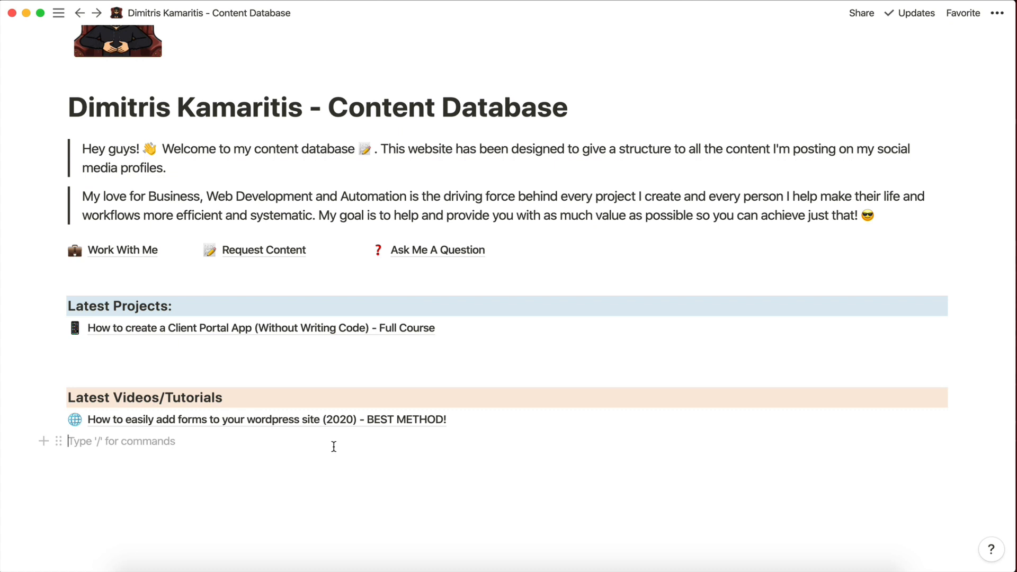
scroll(334, 446, down, 1)
key(Return)
key(Return)
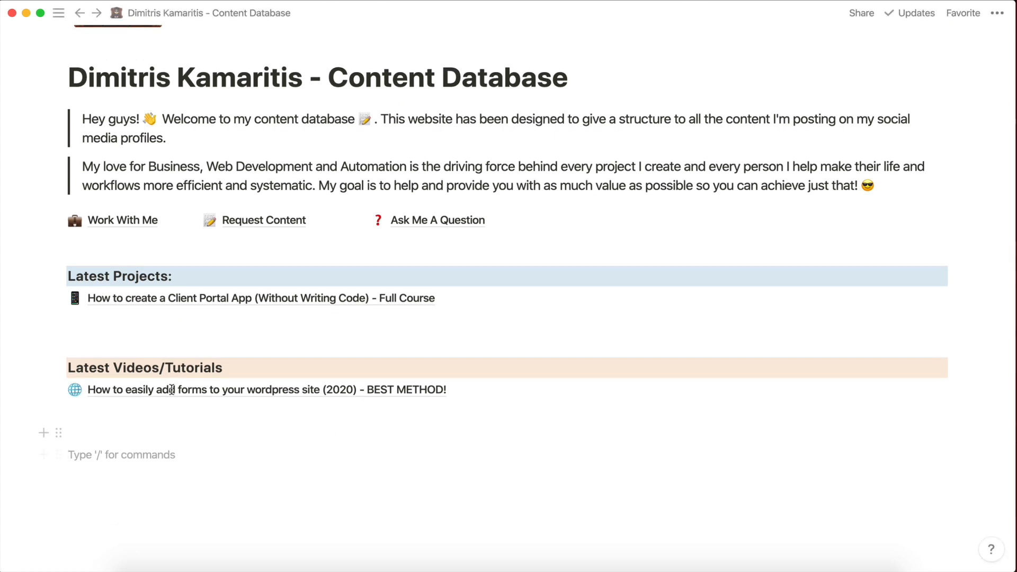
key(Return)
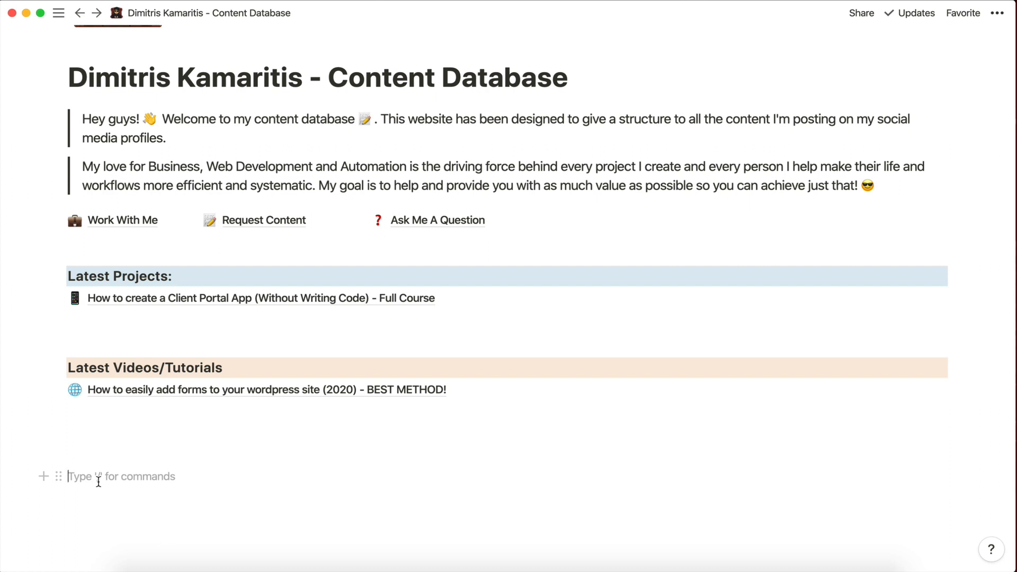
Bring up the / block menu and scroll to the Database block types.
text(/)
scroll(154, 408, down, 3)
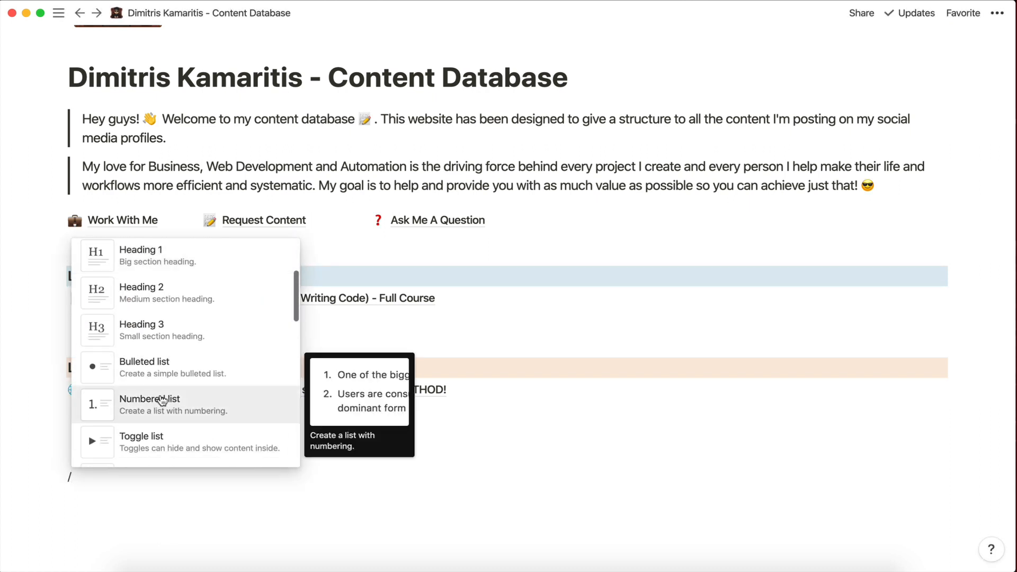
scroll(161, 401, down, 6)
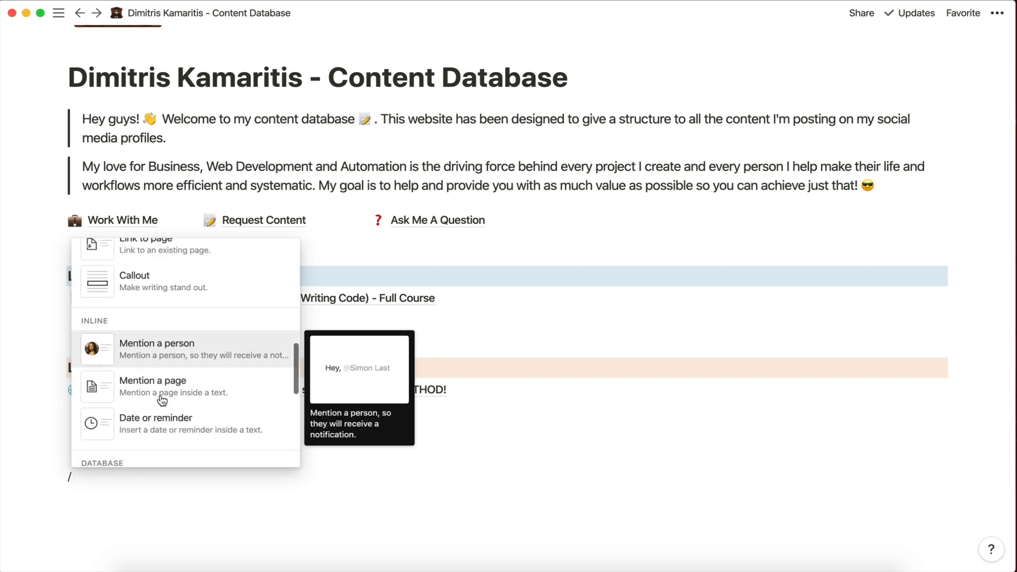
scroll(162, 401, down, 6)
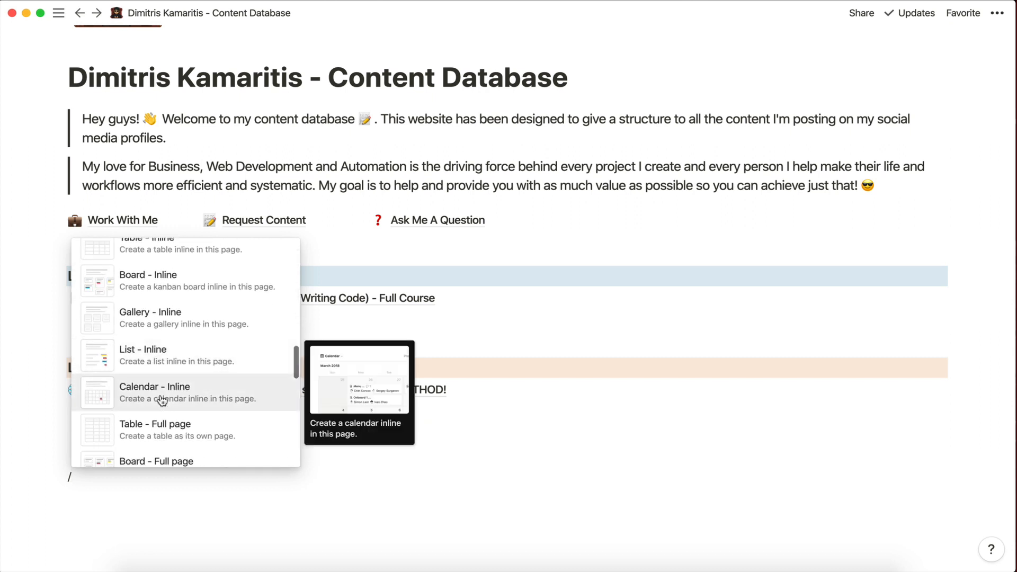
scroll(162, 400, down, 4)
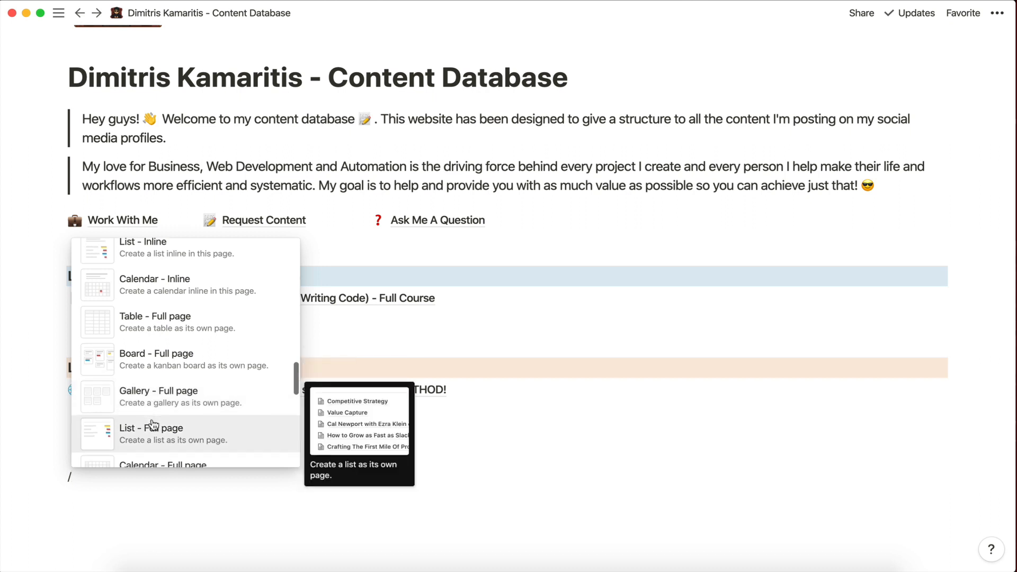
scroll(153, 425, down, 4)
scroll(154, 425, up, 6)
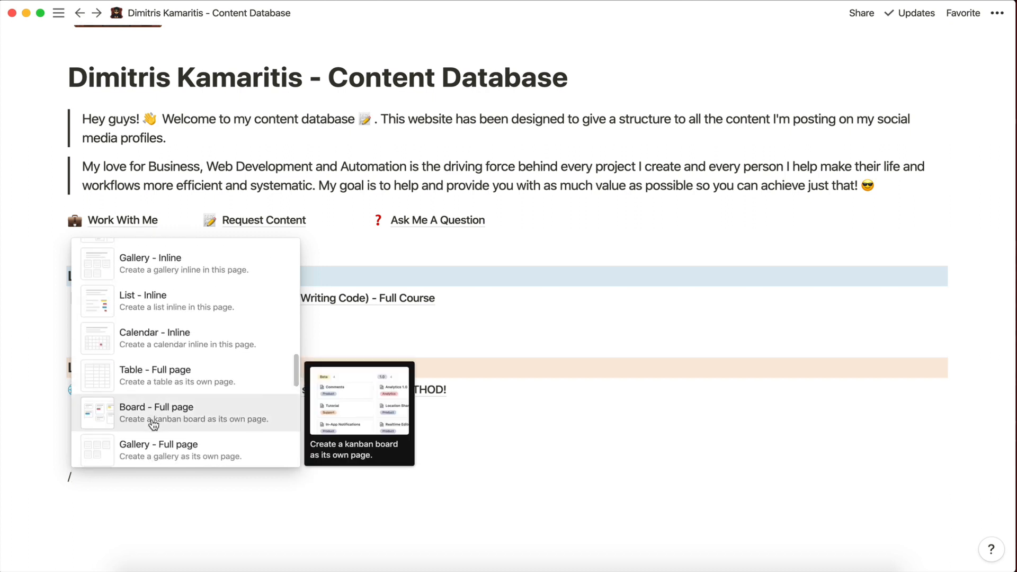
scroll(154, 424, down, 1)
scroll(153, 424, up, 2)
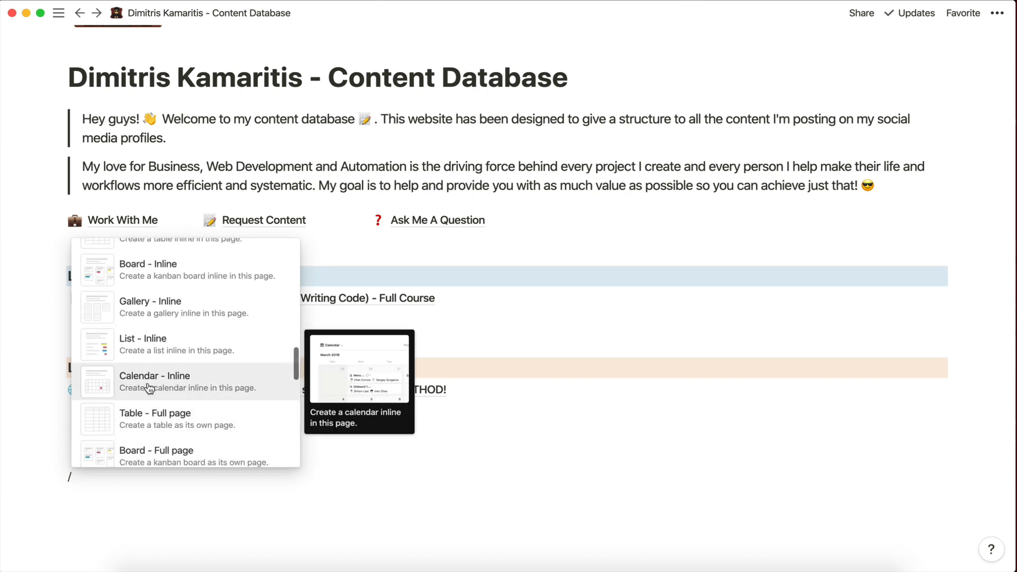
scroll(154, 388, up, 2)
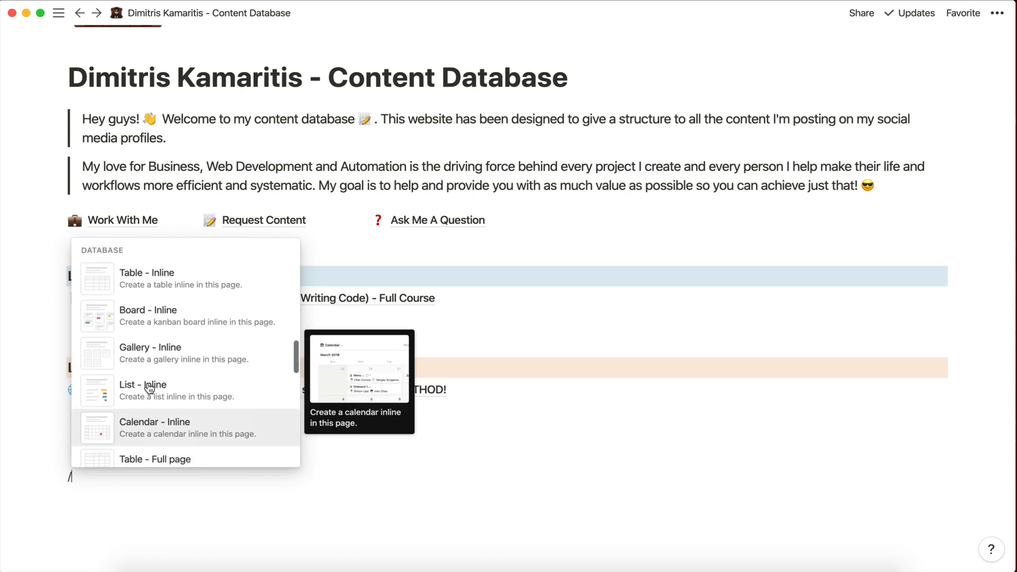
Insert an inline gallery database titled 'Content Database' below the tutorials section.
click(157, 352)
scroll(127, 475, down, 3)
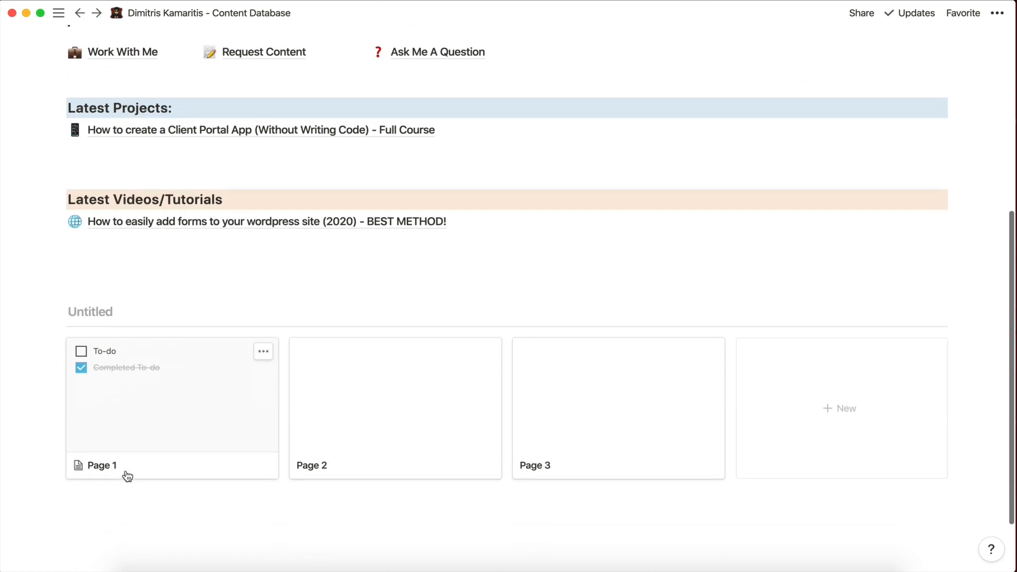
scroll(127, 476, down, 1)
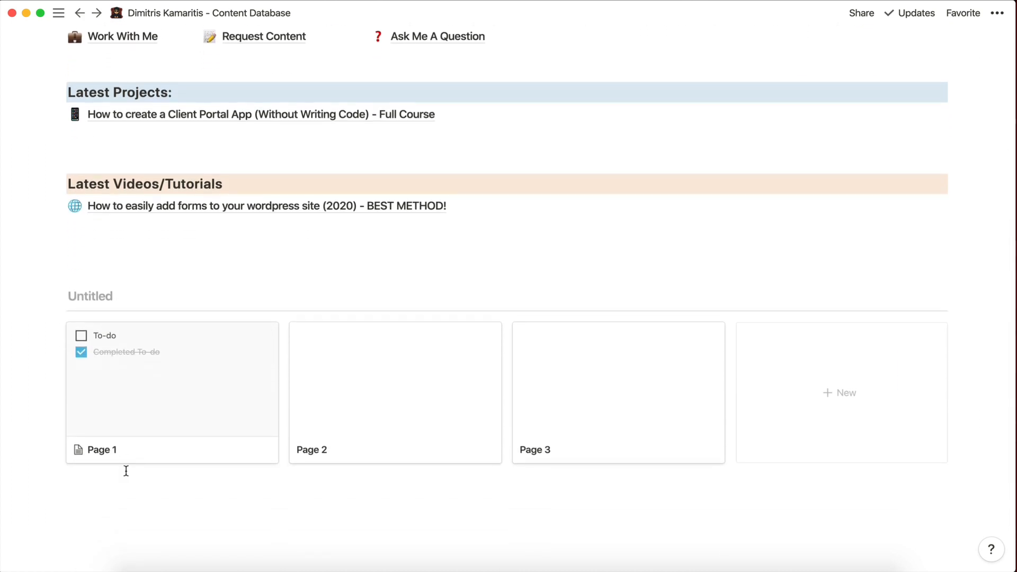
text(c)
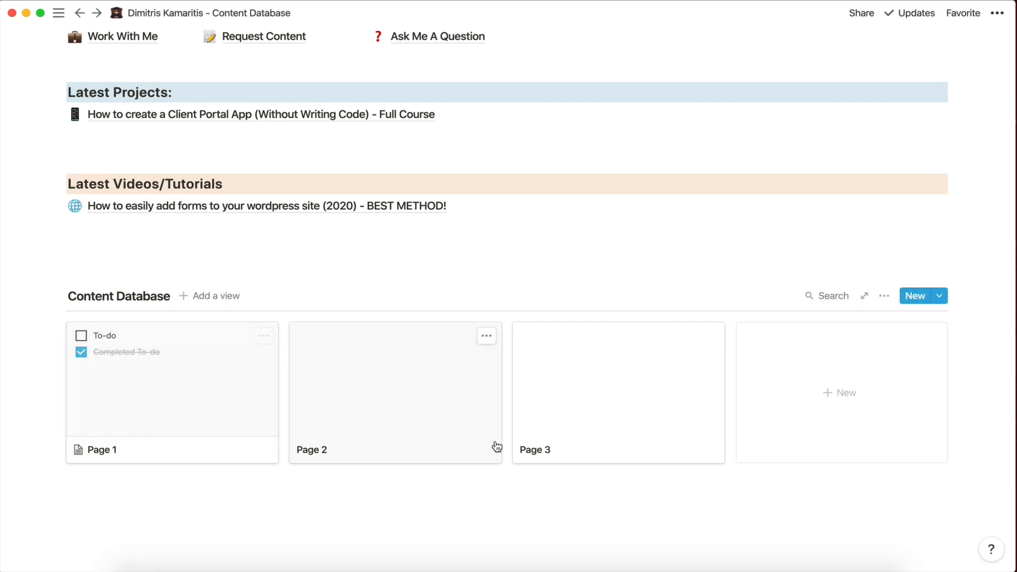
click(485, 336)
Delete the Page 2 and Page 3 cards from the gallery.
click(530, 380)
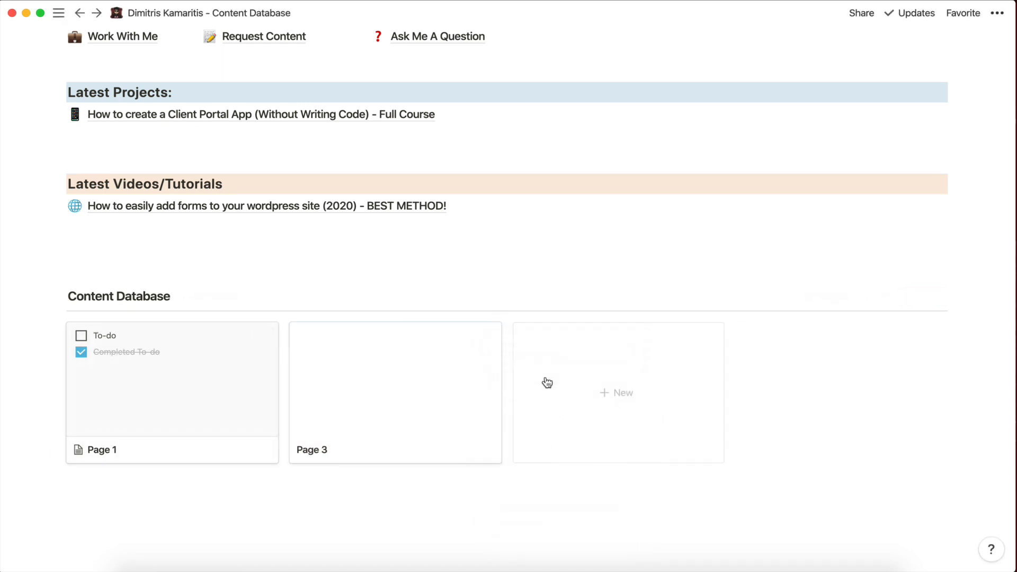
click(485, 336)
click(507, 380)
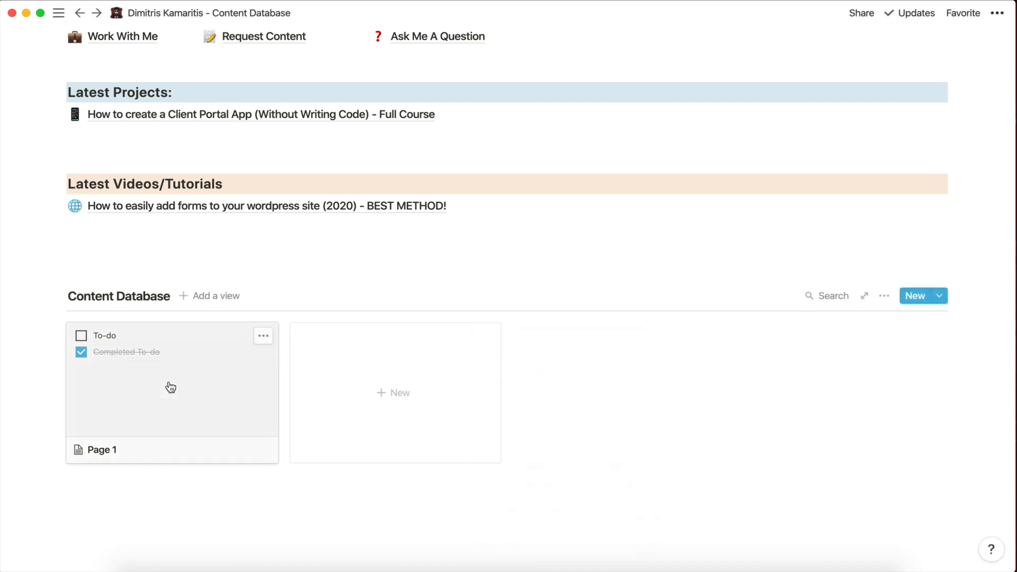
Clear Page 1's to-do items and rename it 'Website Creation'.
click(168, 386)
click(390, 432)
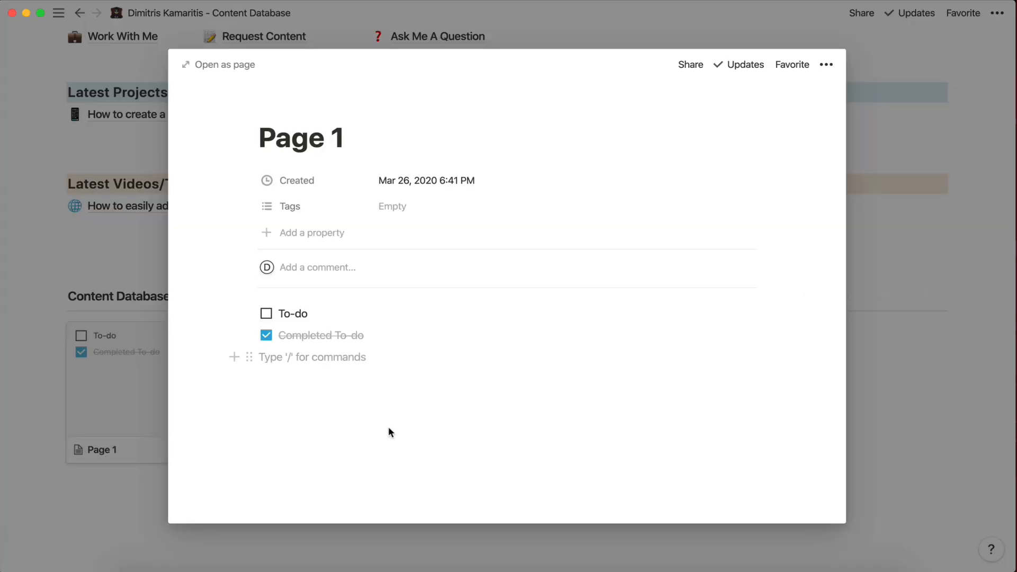
key(BackSpace)
key(BackSpace)
key(BackSpace)
key(BackSpace)
key(BackSpace)
key(BackSpace)
key(BackSpace)
key(BackSpace)
key(BackSpace)
key(BackSpace)
key(BackSpace)
key(BackSpace)
key(BackSpace)
key(BackSpace)
key(BackSpace)
key(BackSpace)
key(BackSpace)
key(BackSpace)
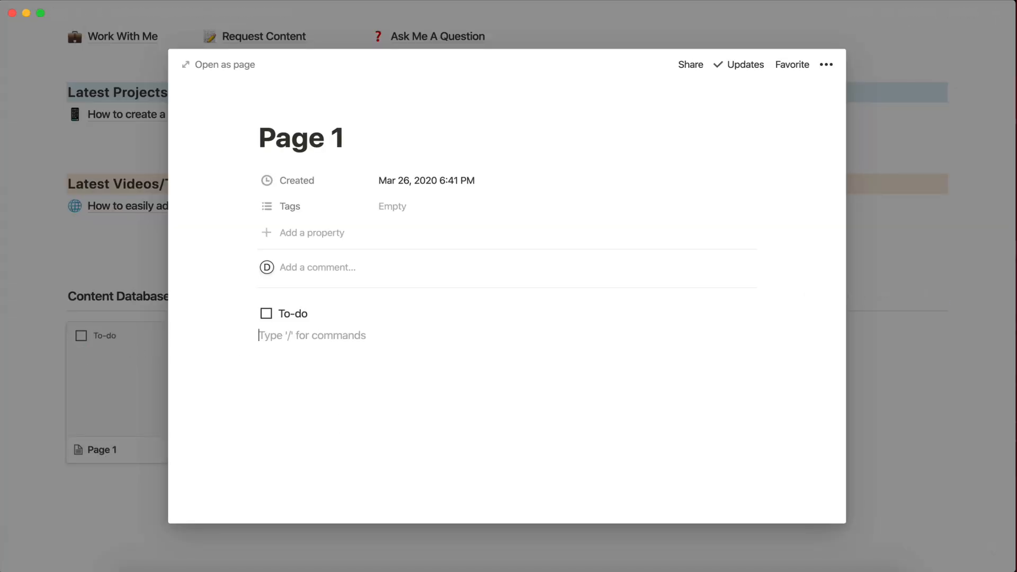
key(BackSpace)
key(BackSpace)
key(BackSpace)
key(BackSpace)
key(BackSpace)
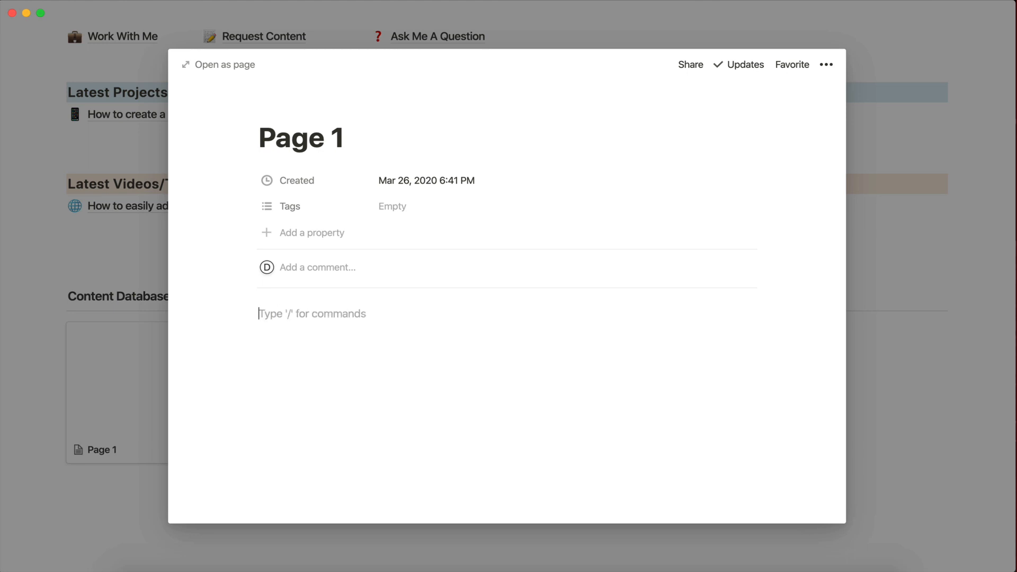
click(345, 139)
key(BackSpace)
key(BackSpace)
key(BackSpace)
key(BackSpace)
key(BackSpace)
key(BackSpace)
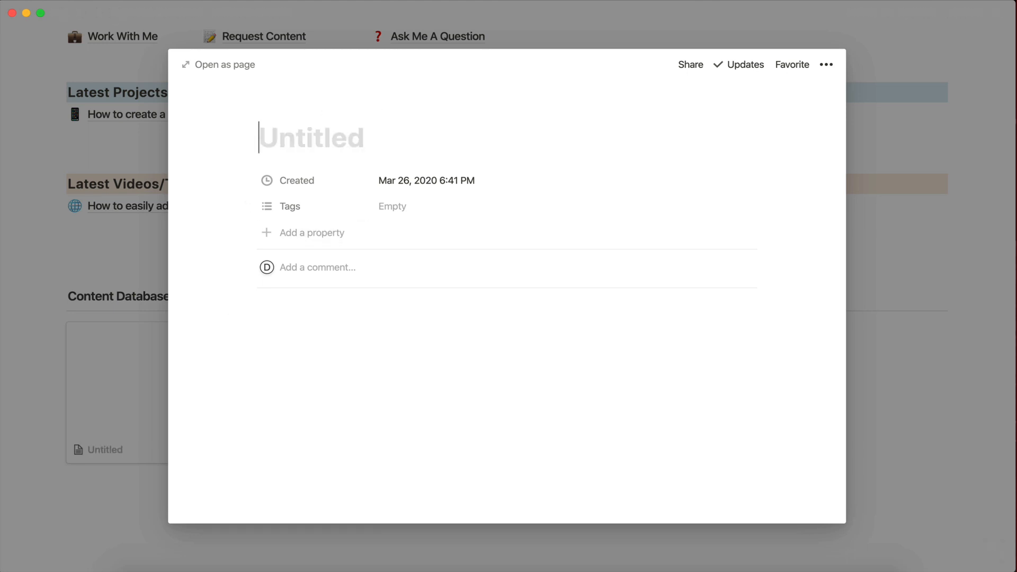
text(Web)
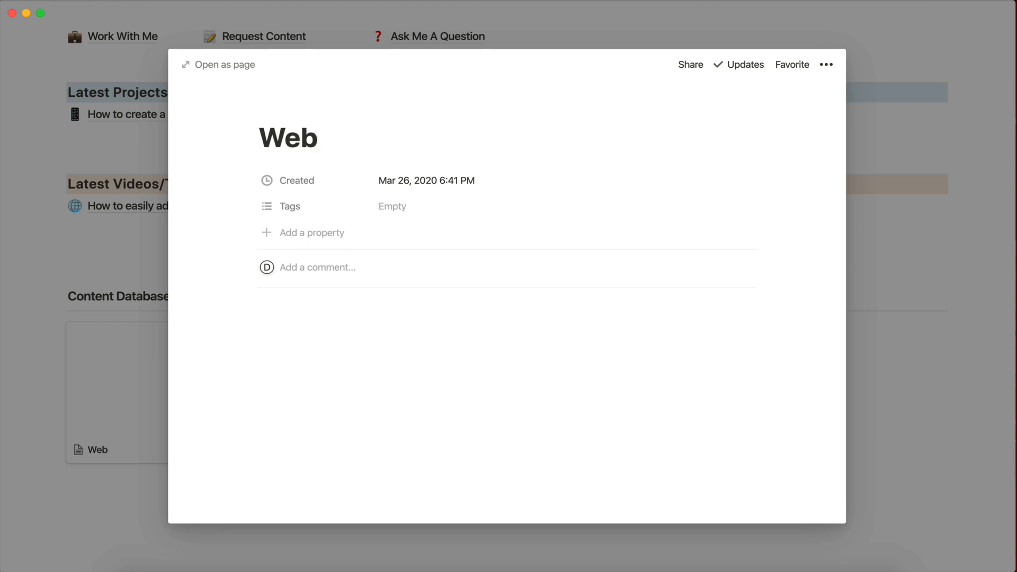
text(site Cr)
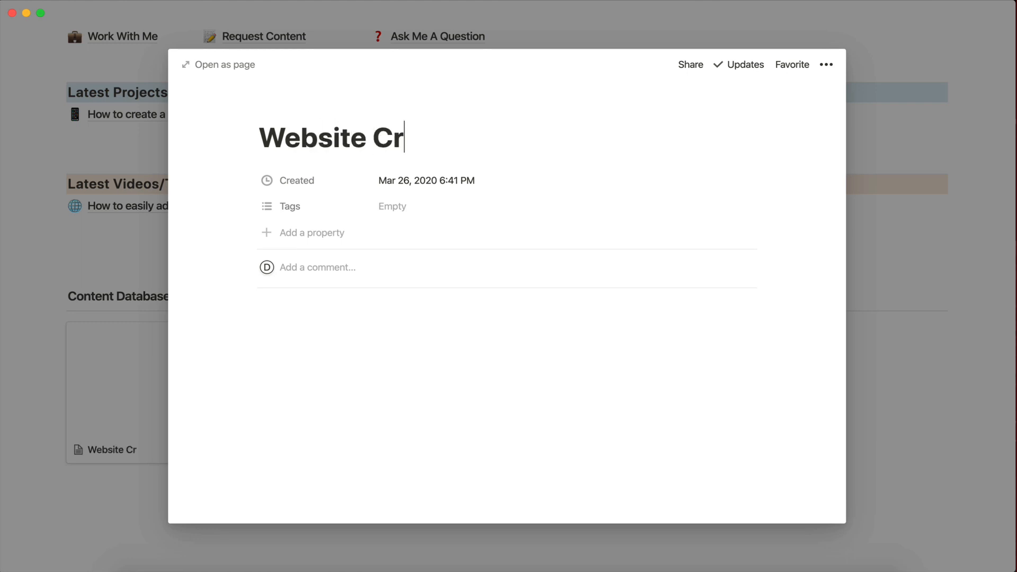
text(eation)
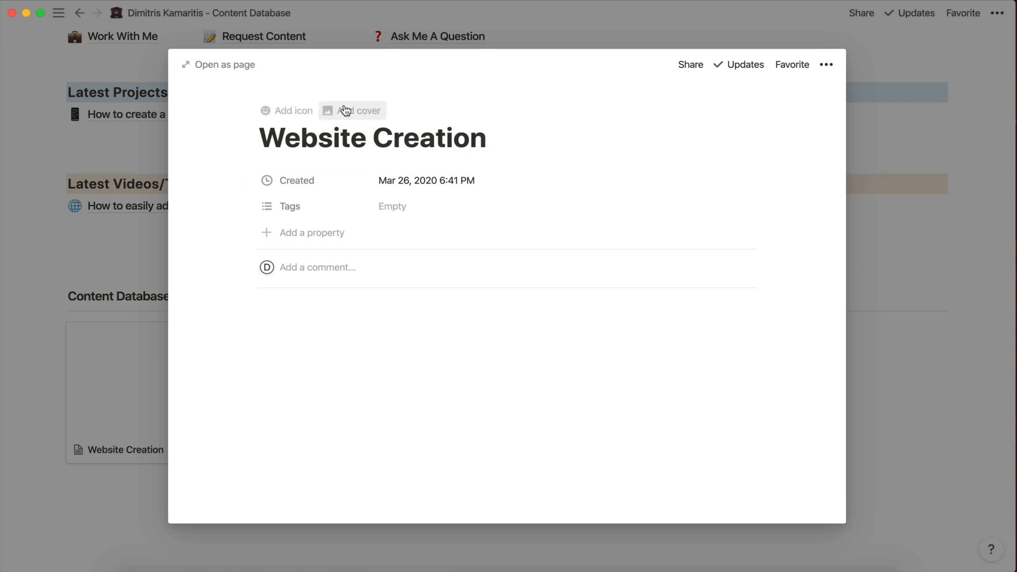
click(75, 252)
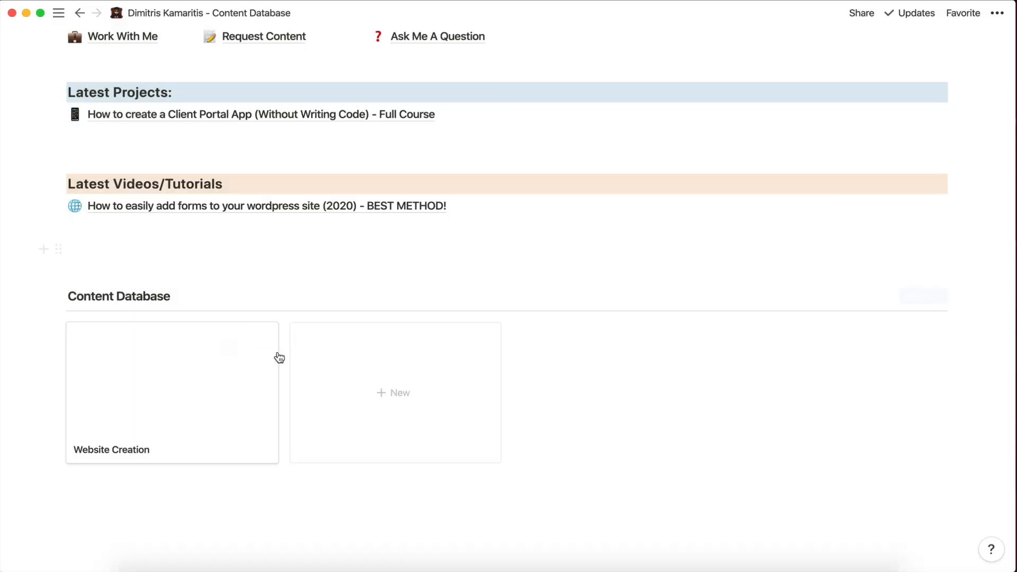
Add a gallery card titled 'Workflow Automation'.
click(322, 439)
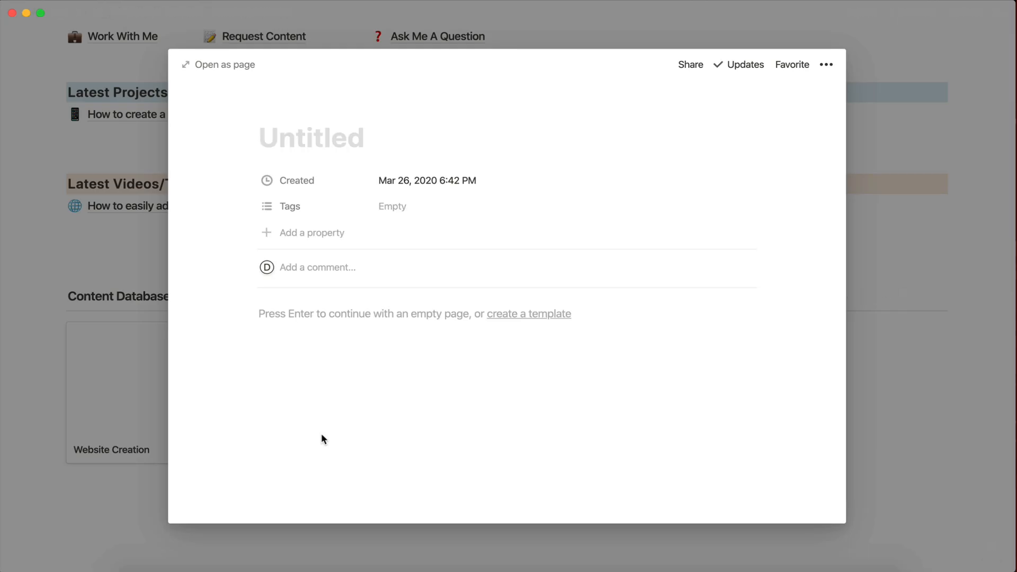
text(Work)
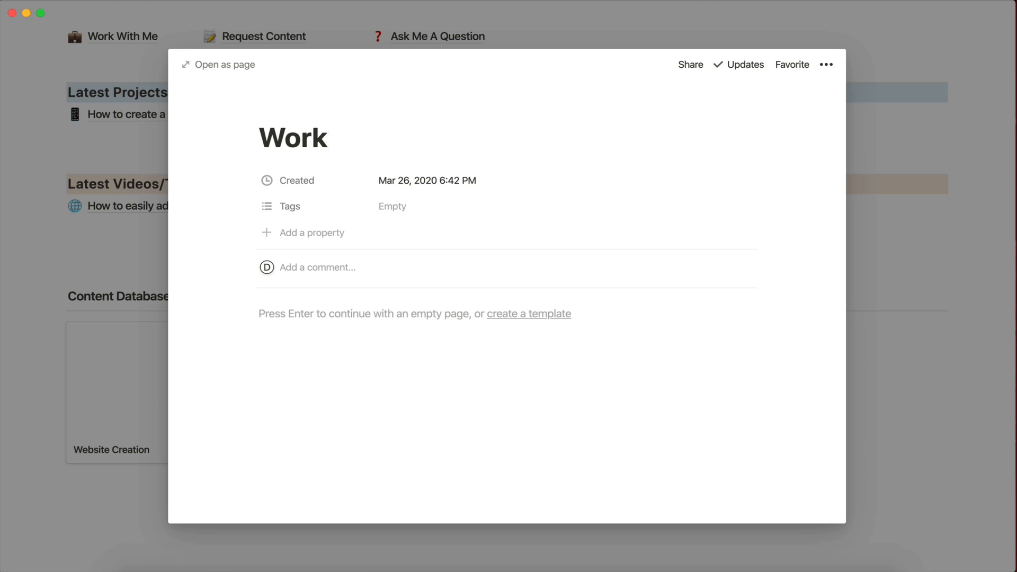
text(flow Automatio)
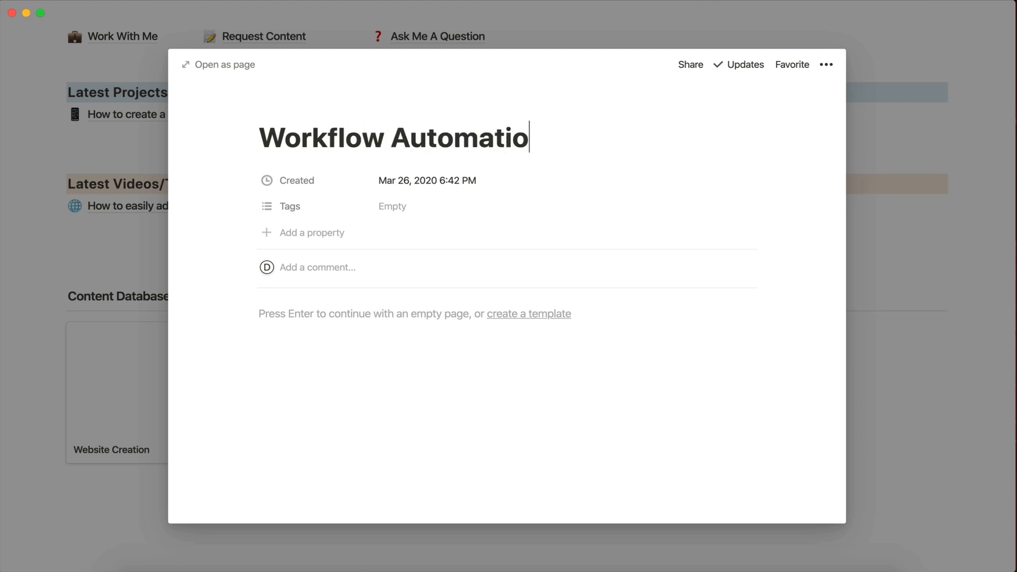
text(n)
click(140, 468)
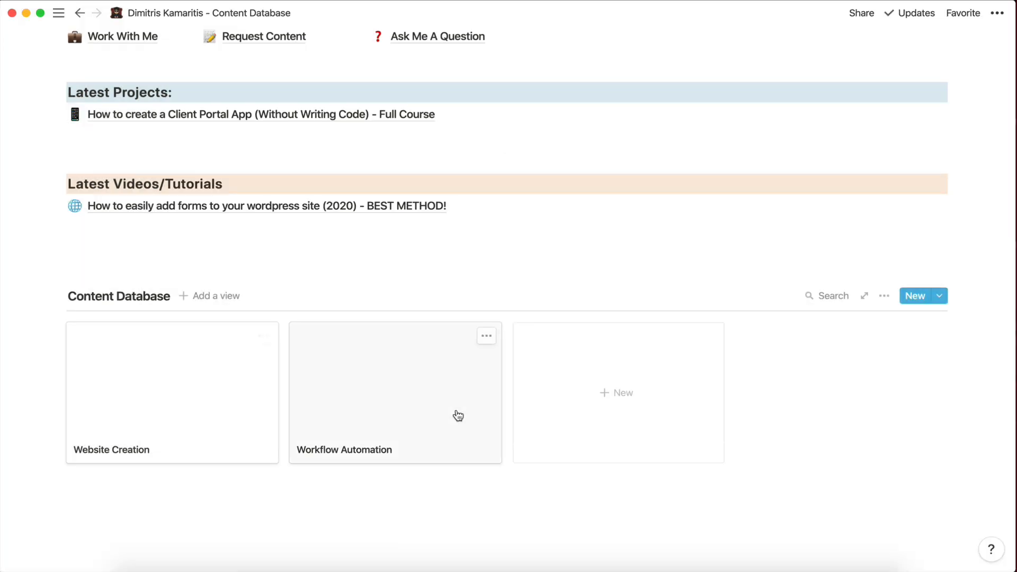
Add another gallery card titled 'Web Application/Projects'.
click(627, 404)
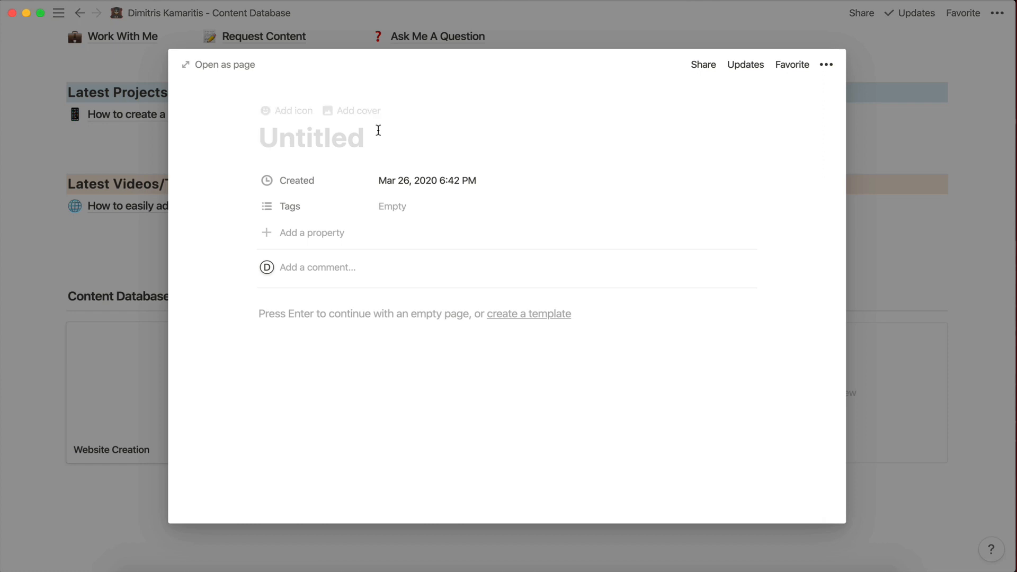
text(W)
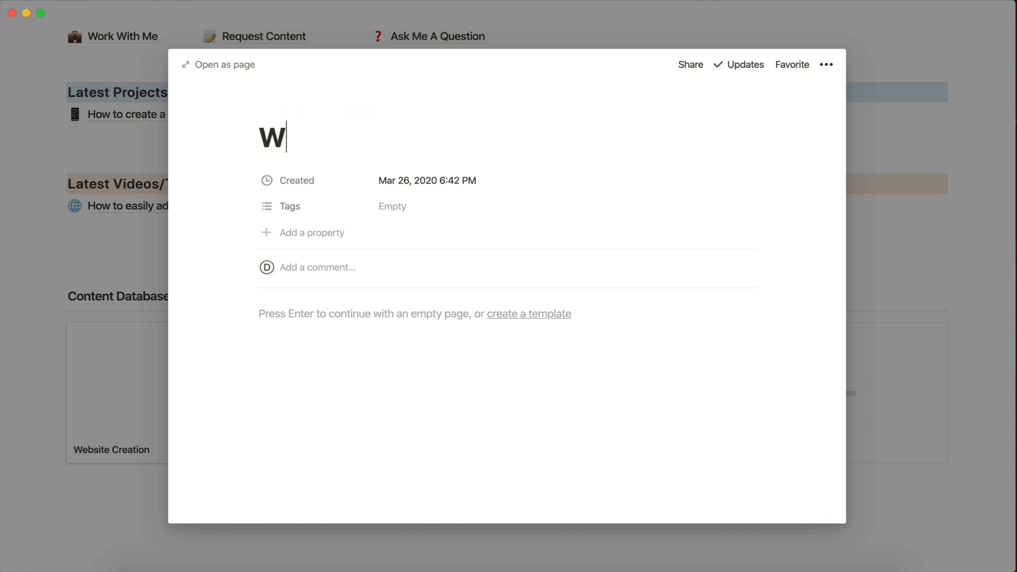
text(eb Appl)
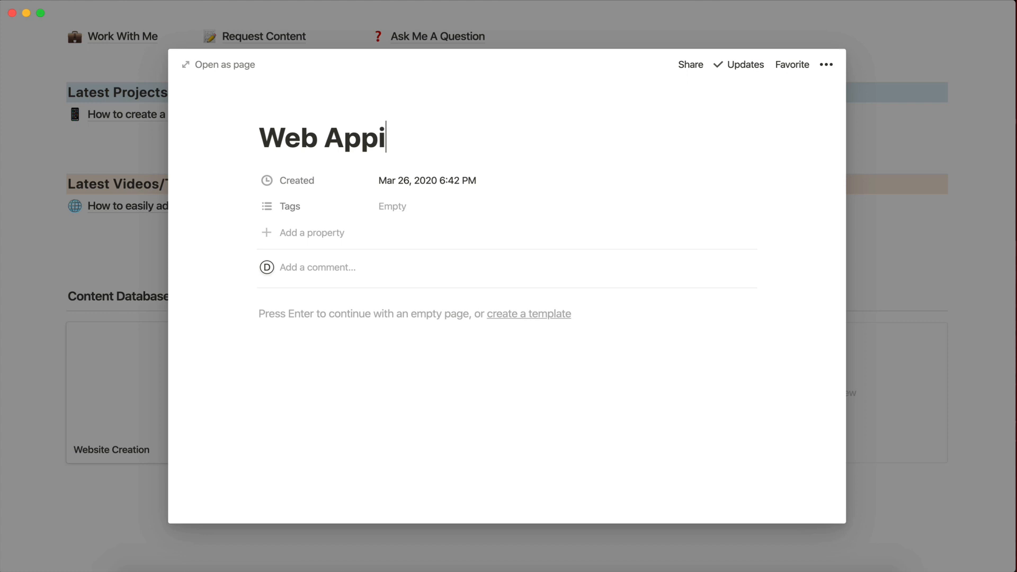
key(BackSpace)
text(lica)
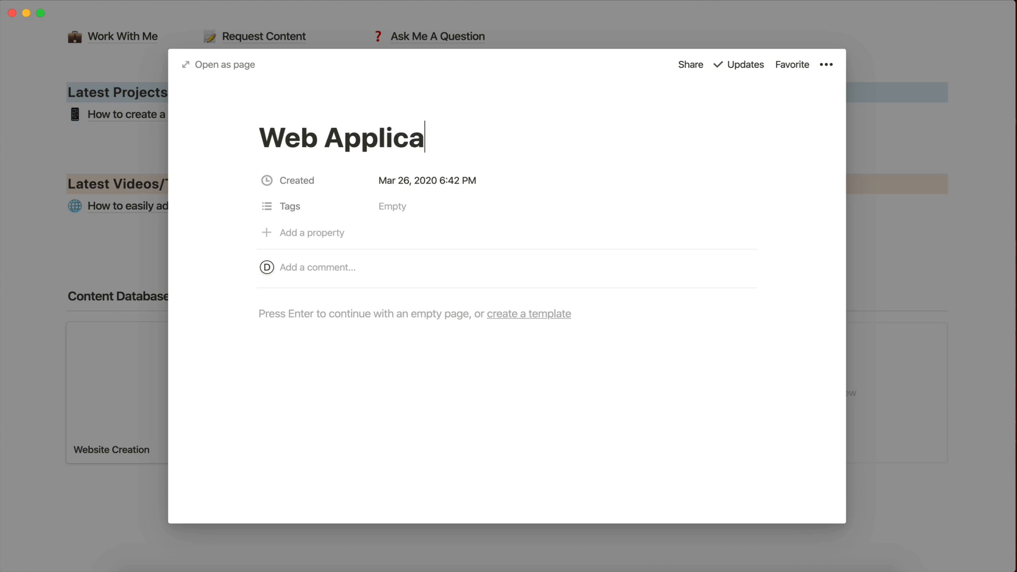
text(tion/Pro)
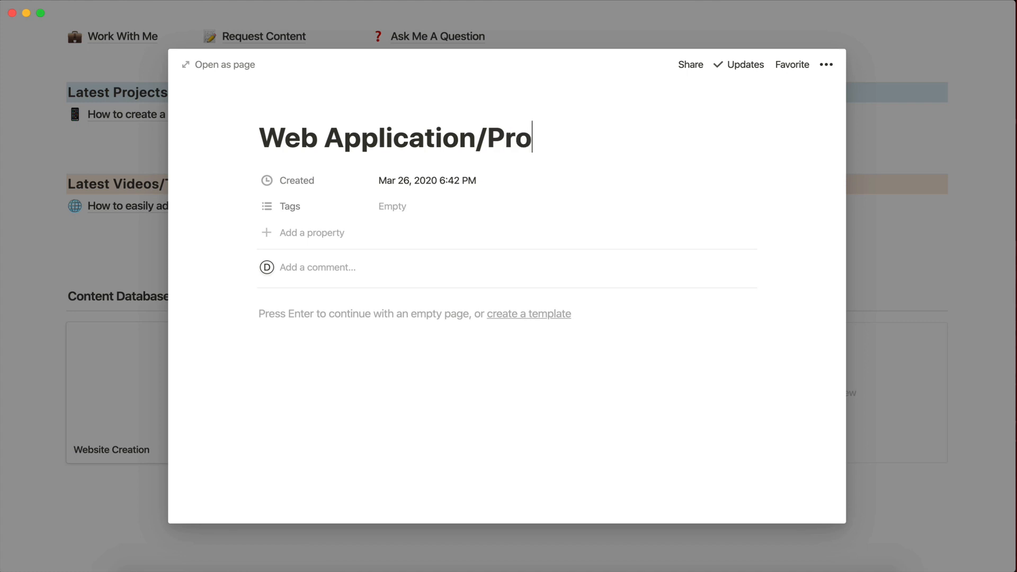
text(ect)
key(BackSpace)
key(BackSpace)
key(BackSpace)
text(jct)
key(BackSpace)
key(BackSpace)
text(ects)
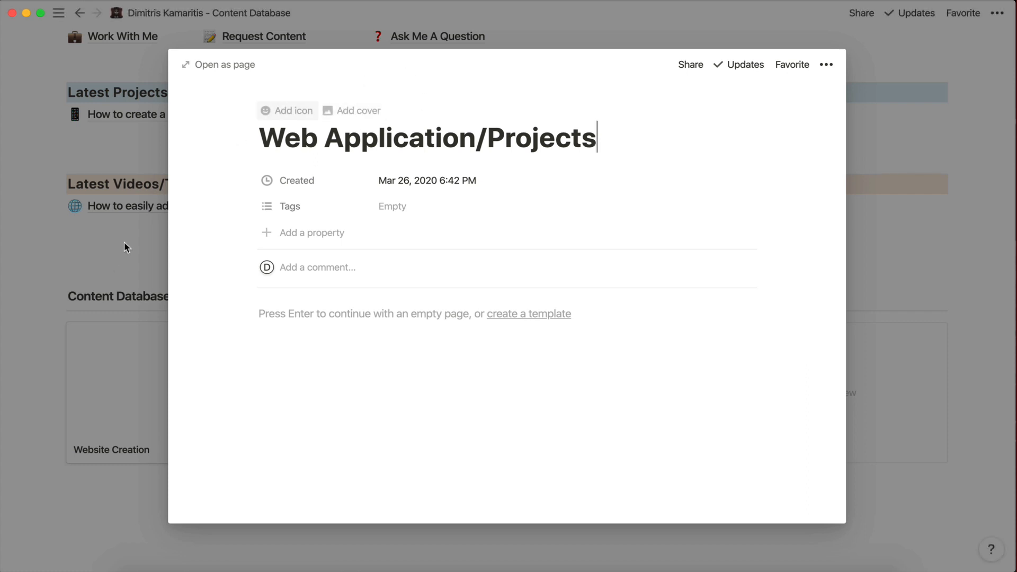
click(111, 267)
Add a third new card titled 'Project Management Tools' to the Content Database.
scroll(329, 350, down, 1)
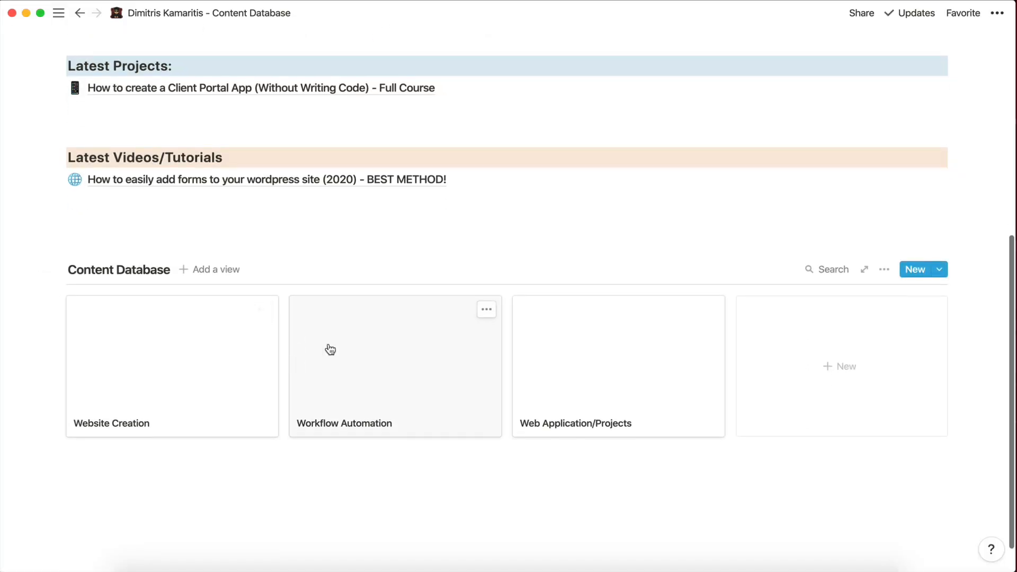
click(818, 365)
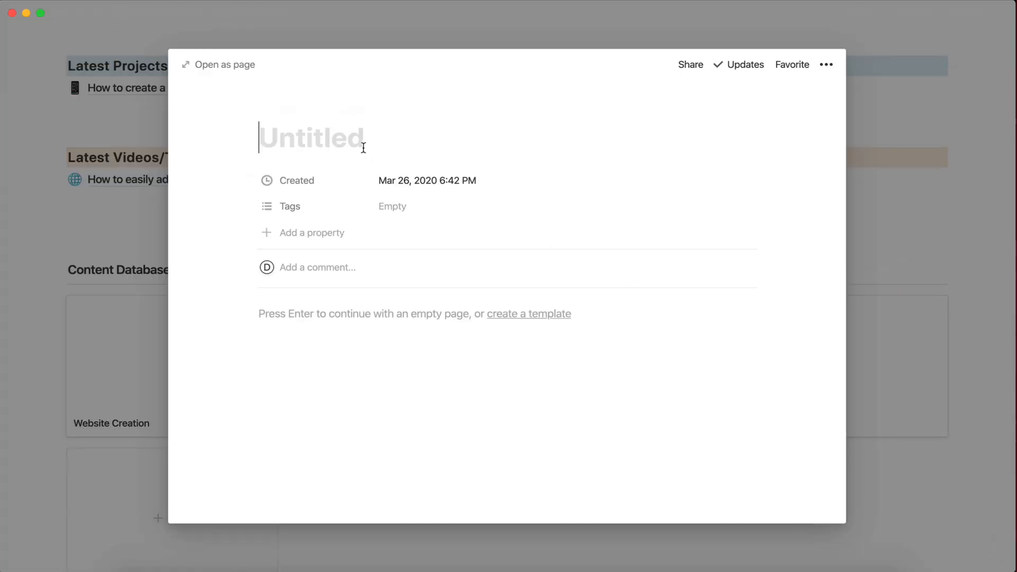
text(Project )
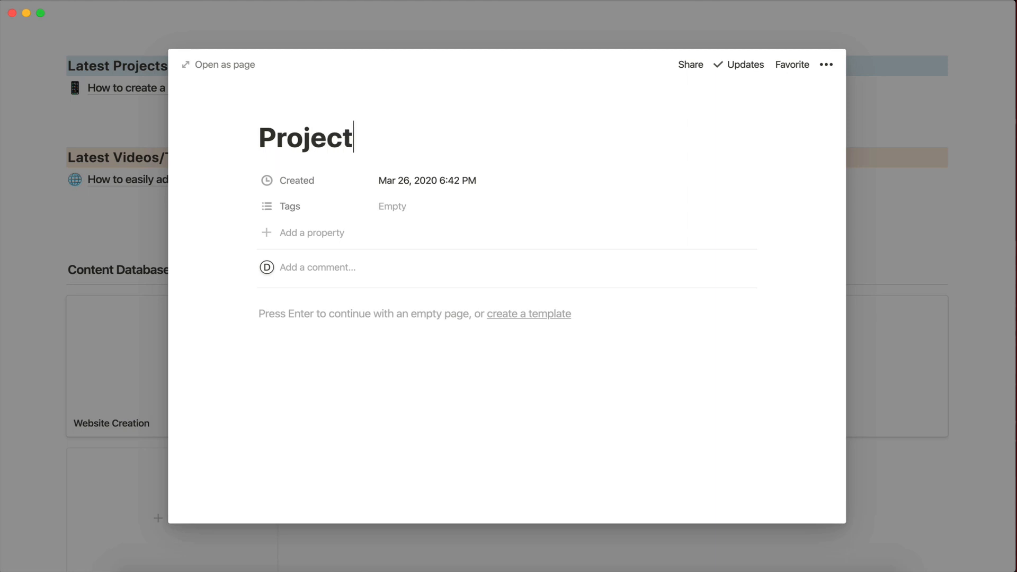
text(Managa)
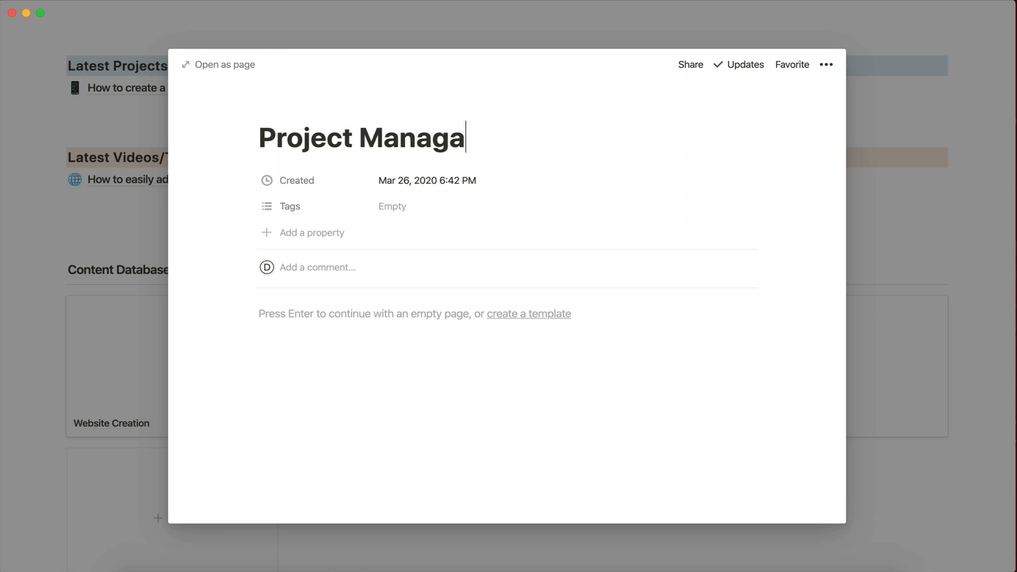
key(BackSpace)
text(ement Tools)
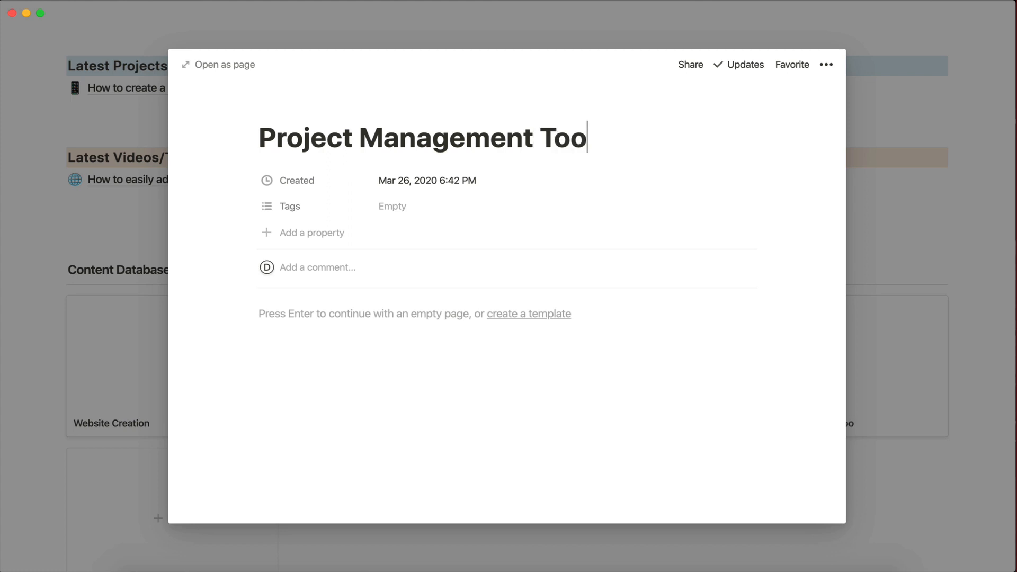
click(92, 310)
scroll(429, 397, down, 3)
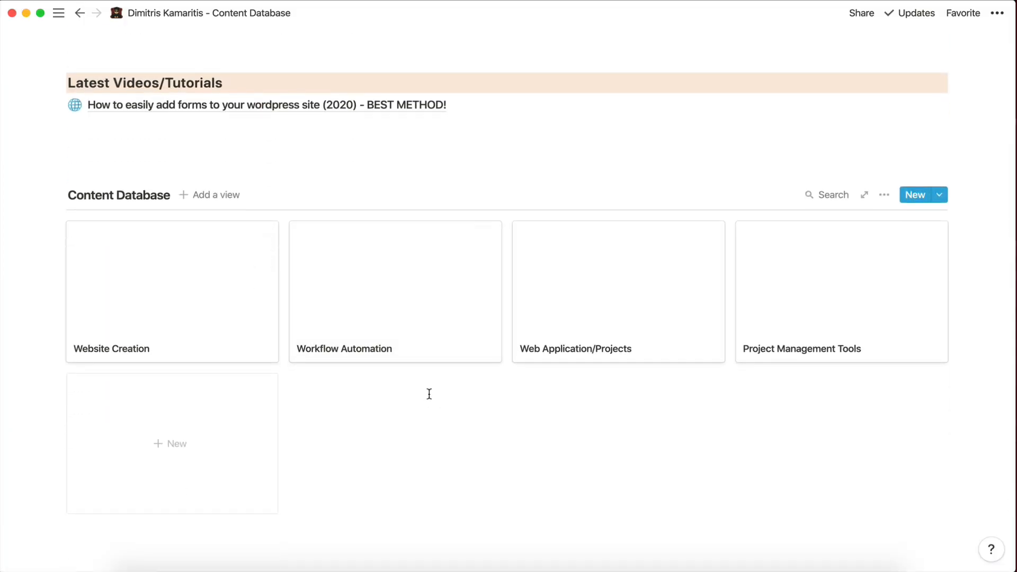
Set an Unsplash sketched-wireframe photo, found by searching 'website', as Website Creation's cover.
click(186, 301)
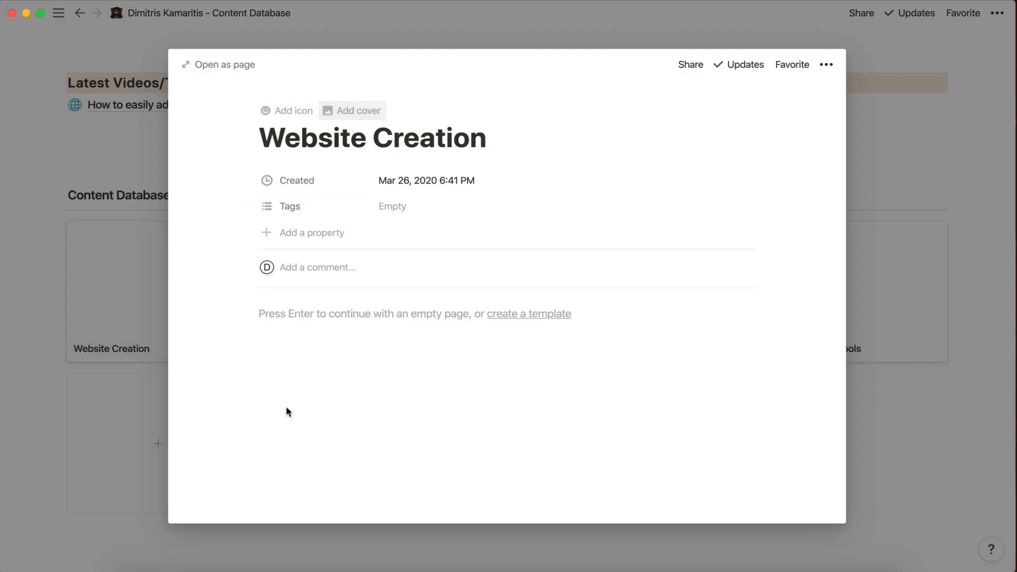
click(106, 379)
click(161, 302)
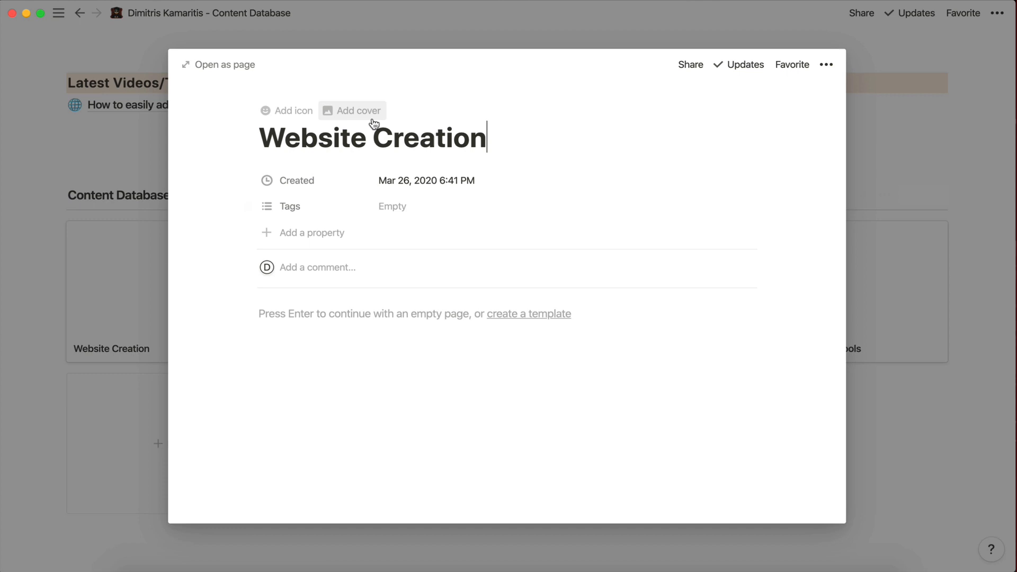
click(341, 118)
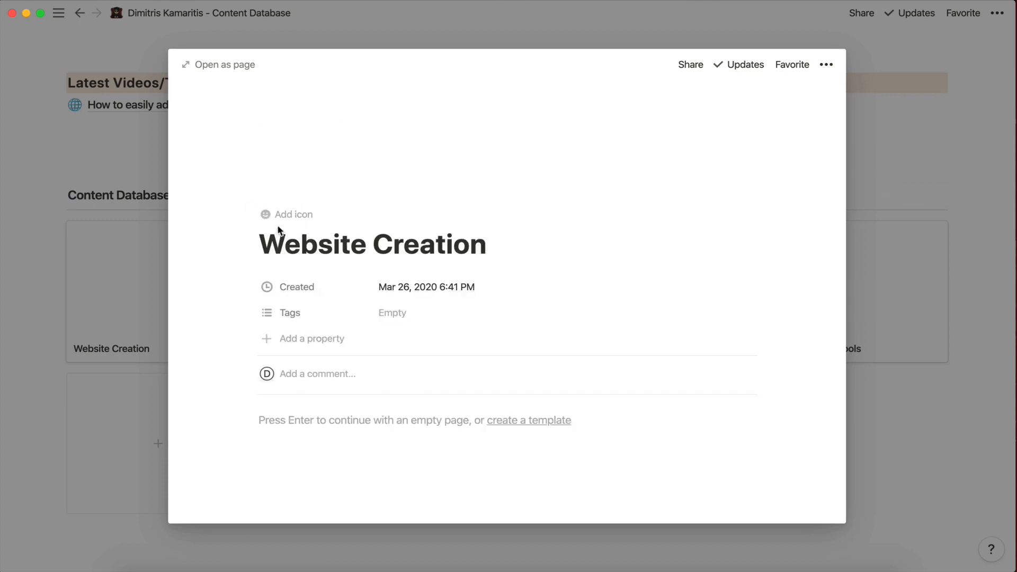
click(651, 178)
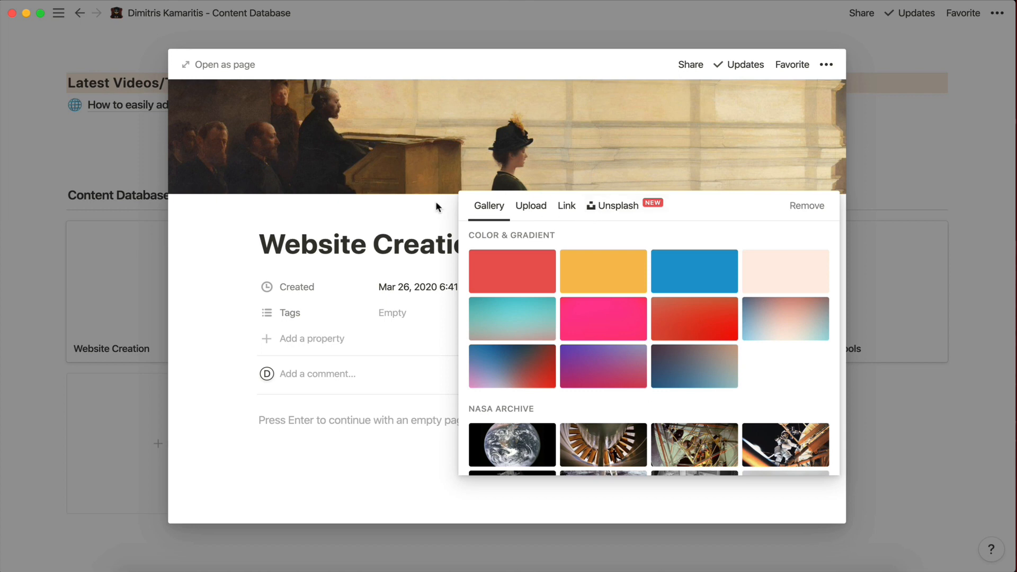
click(605, 208)
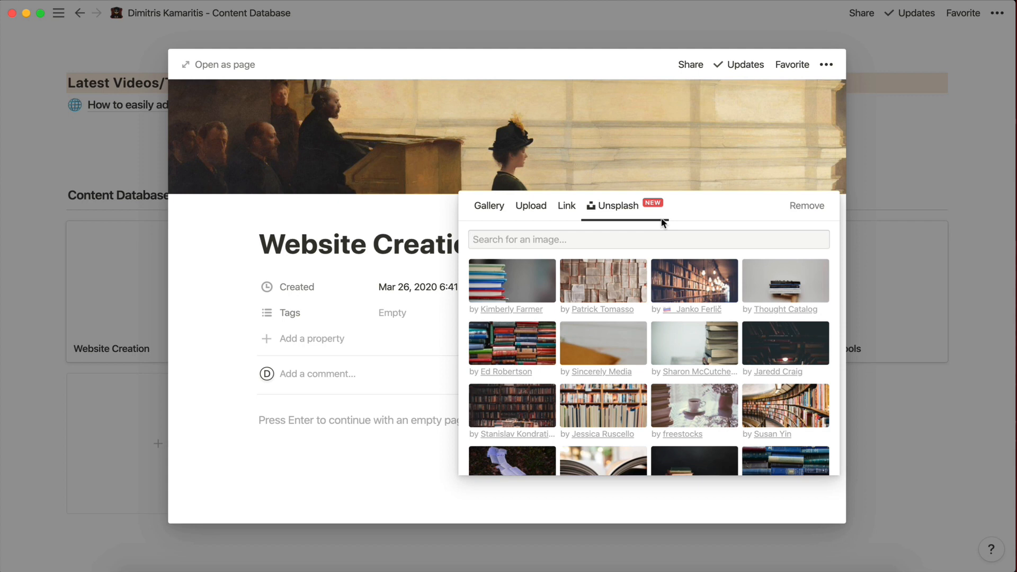
text(website)
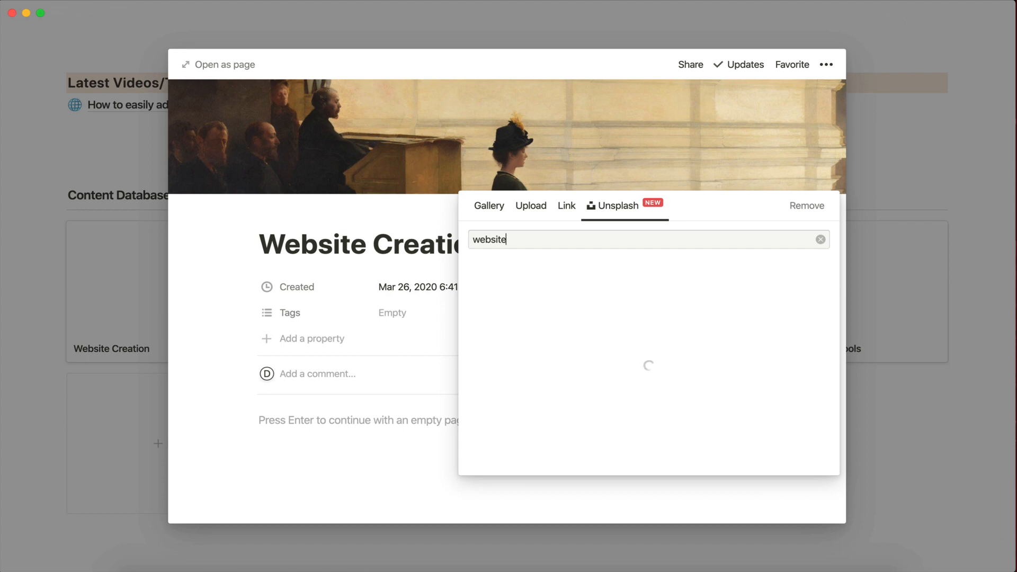
scroll(612, 355, down, 3)
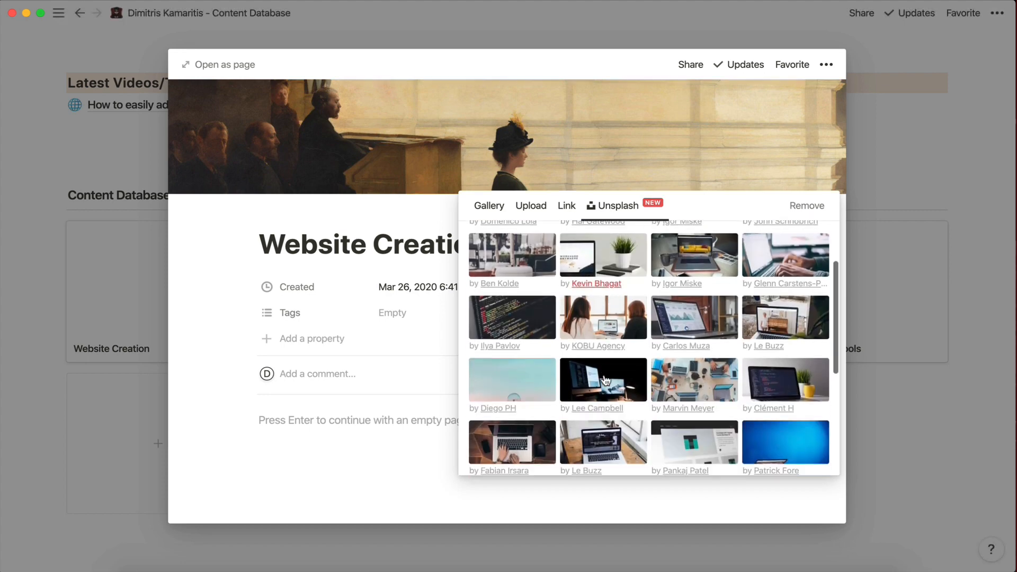
scroll(607, 371, up, 3)
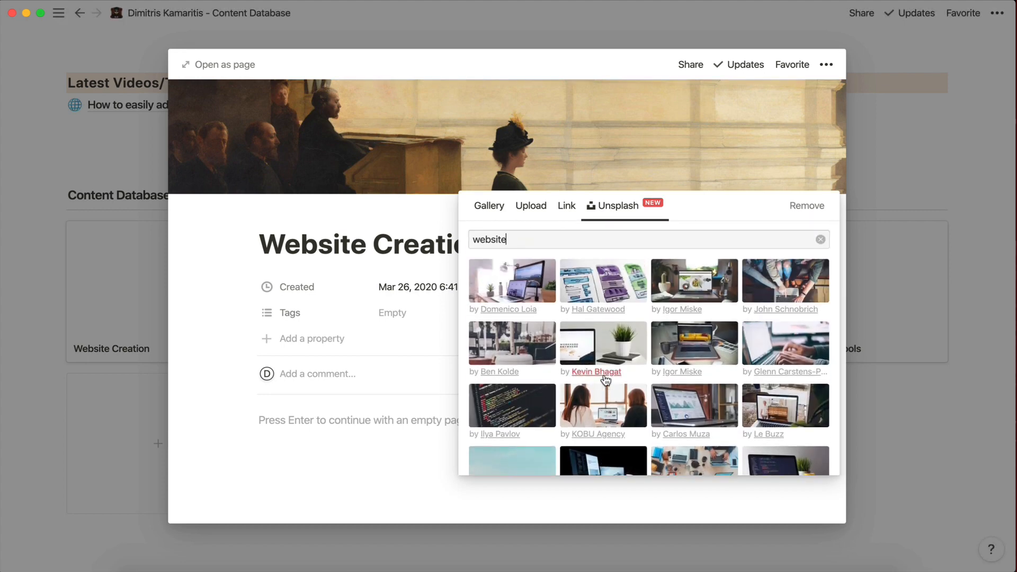
click(595, 293)
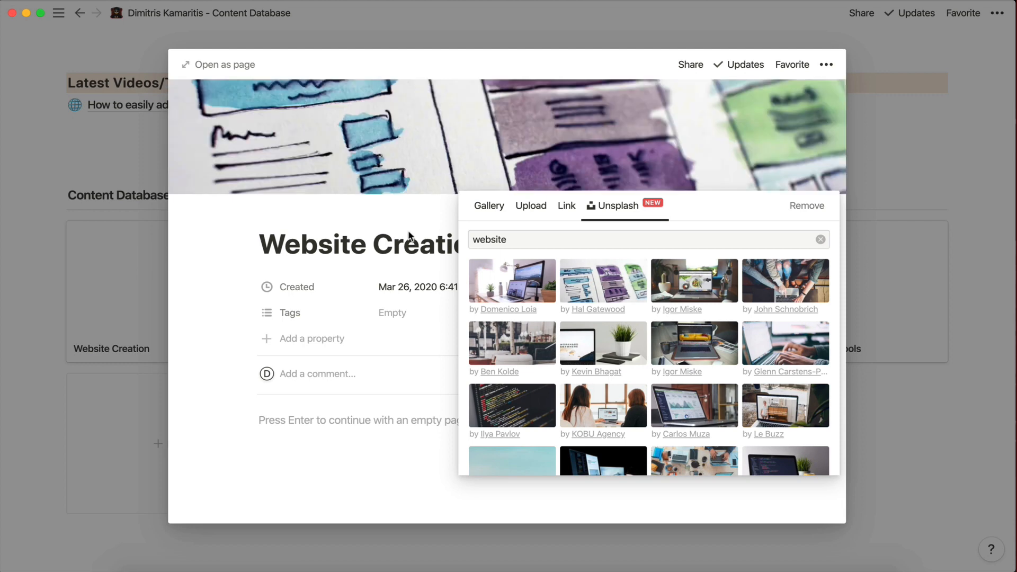
click(300, 252)
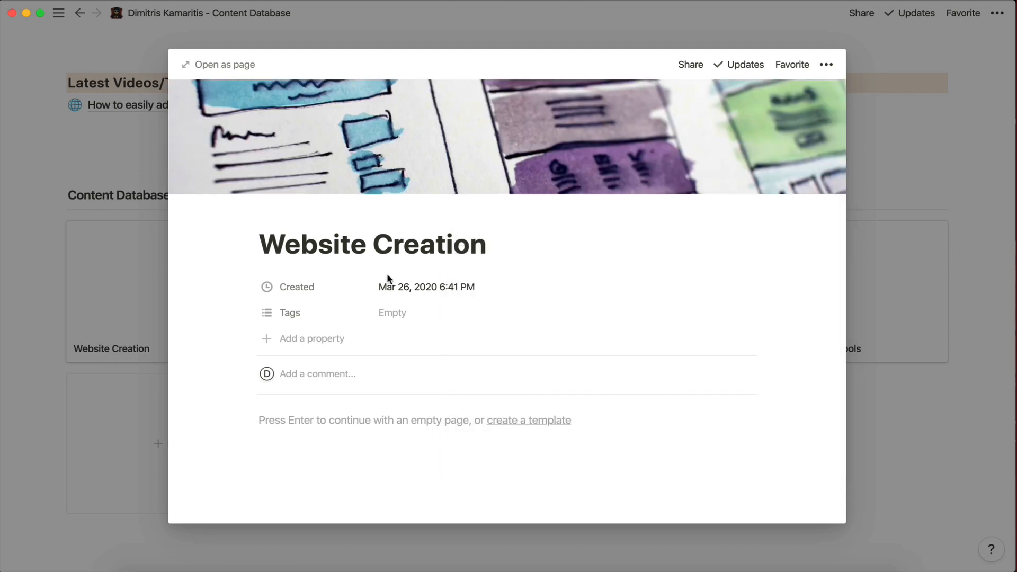
click(108, 317)
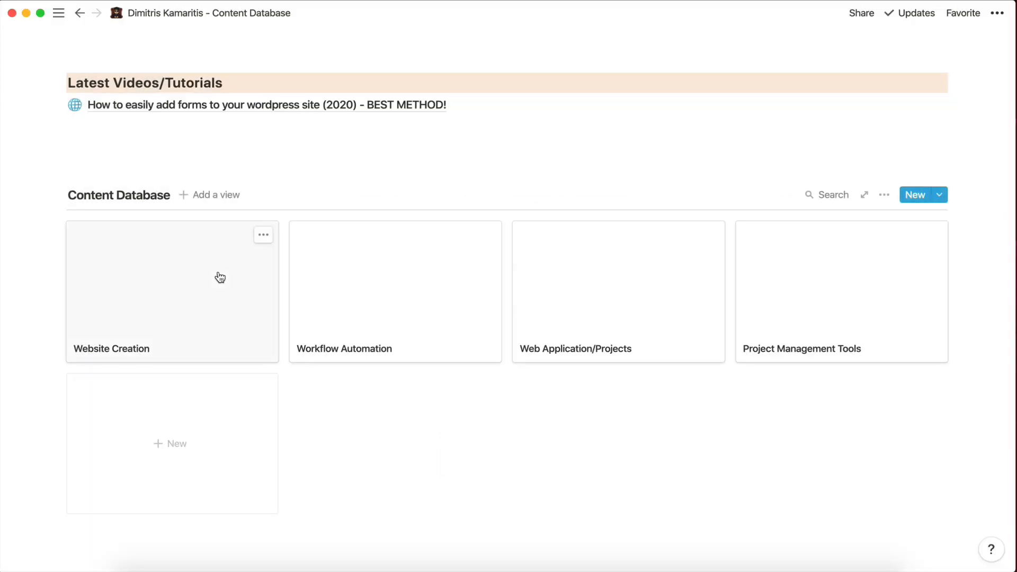
Set the Content Database gallery's card preview property to Page cover.
click(264, 235)
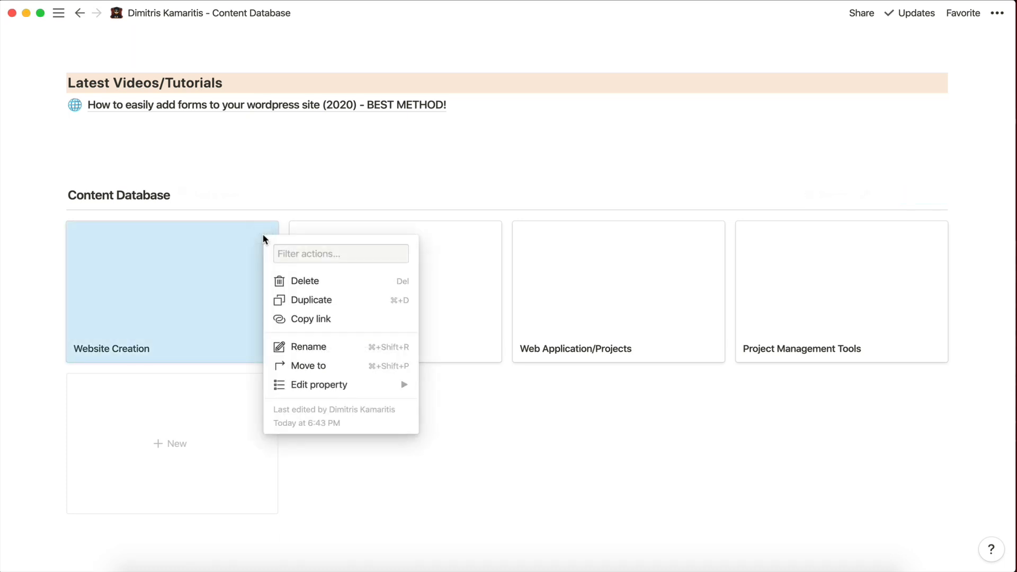
click(191, 297)
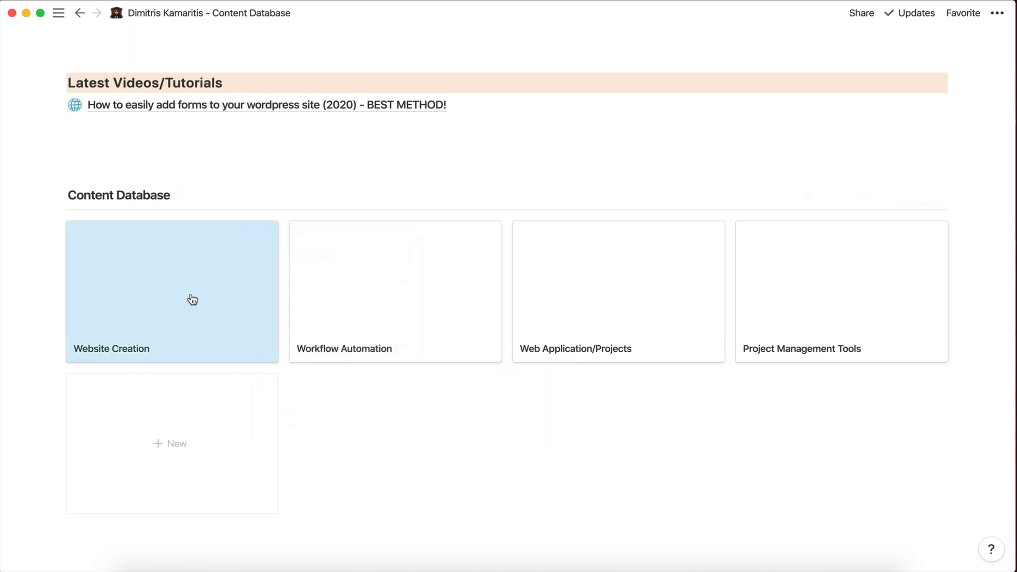
click(190, 298)
click(38, 237)
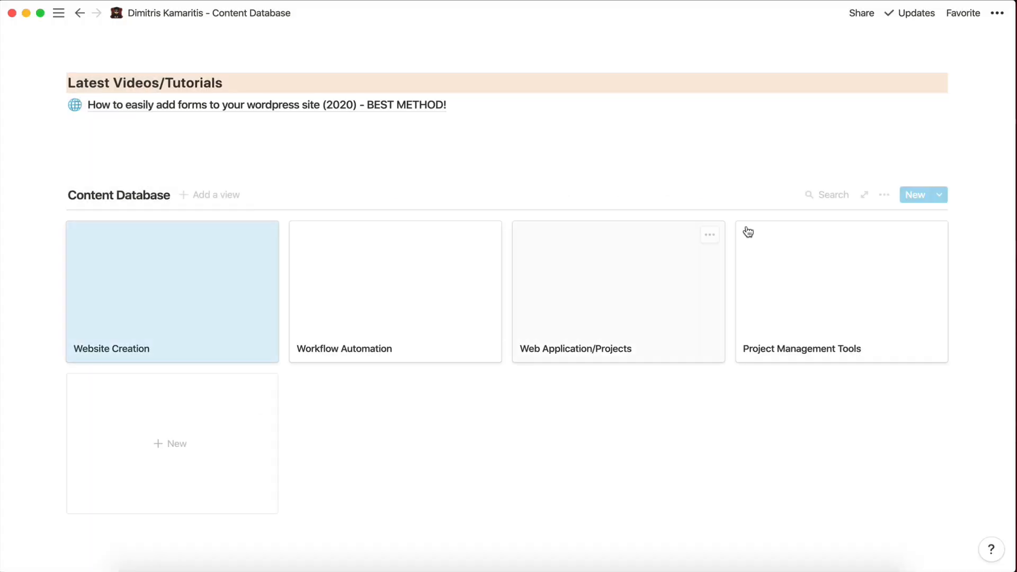
click(884, 196)
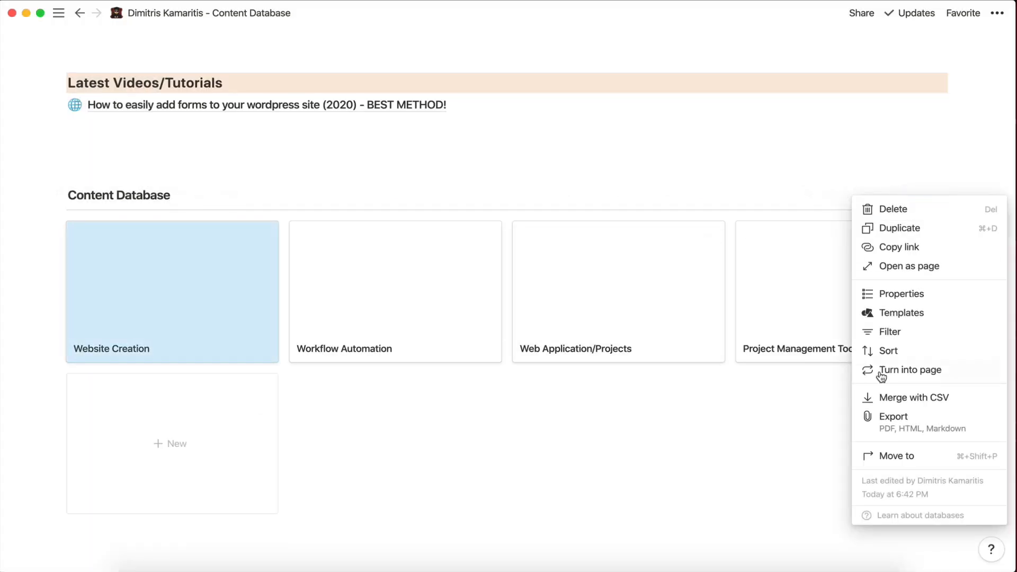
click(885, 293)
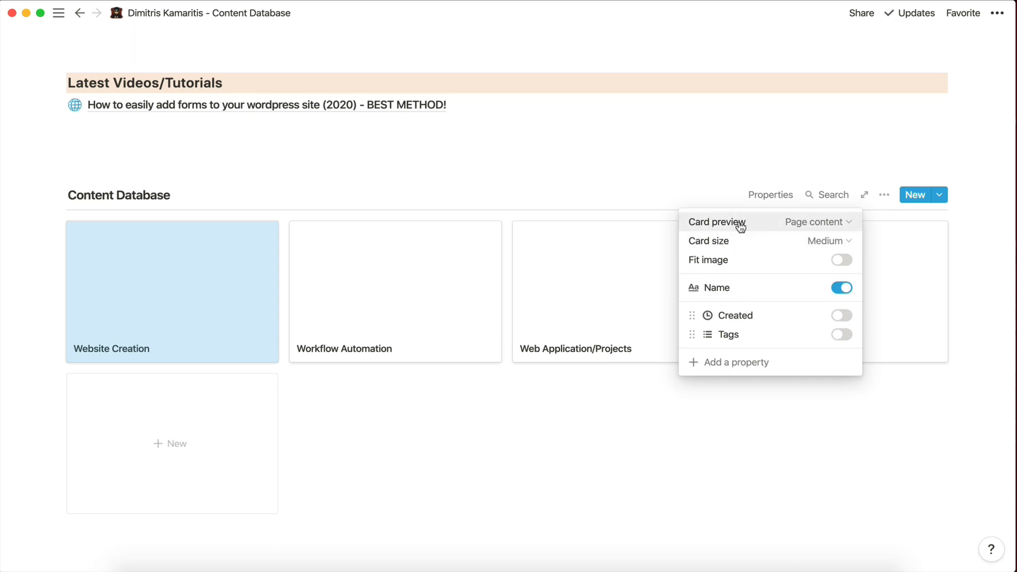
click(809, 219)
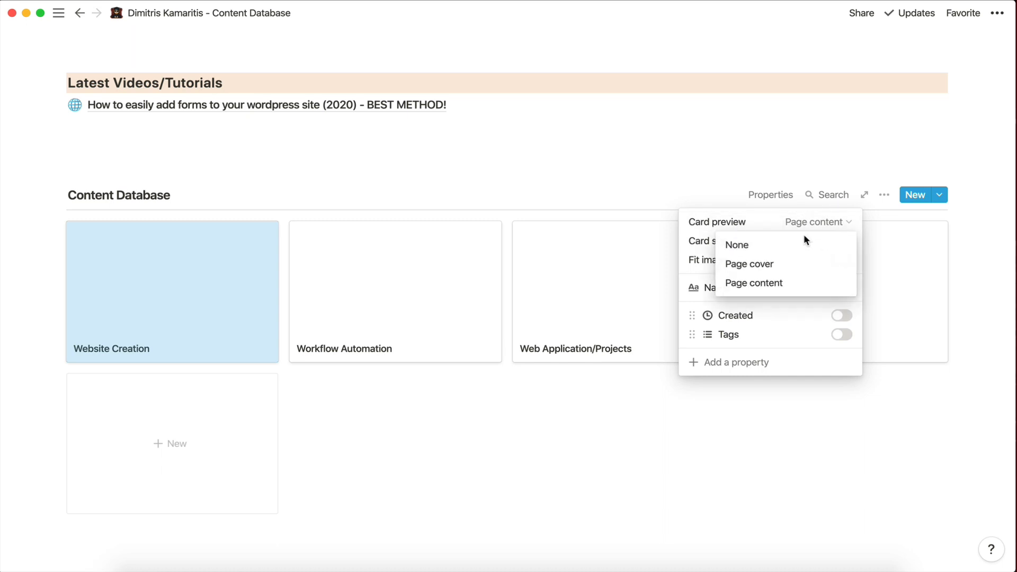
click(792, 266)
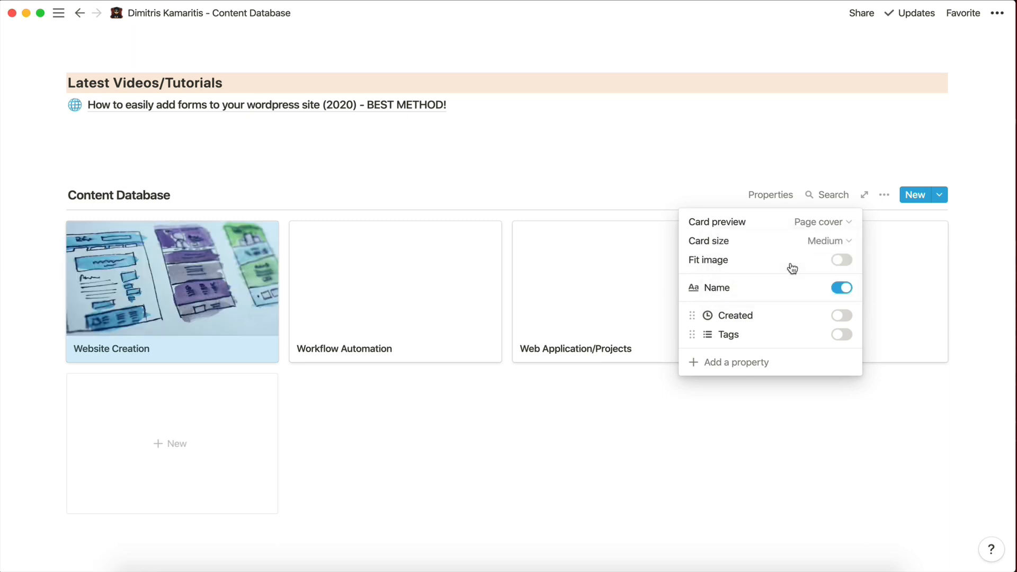
click(237, 517)
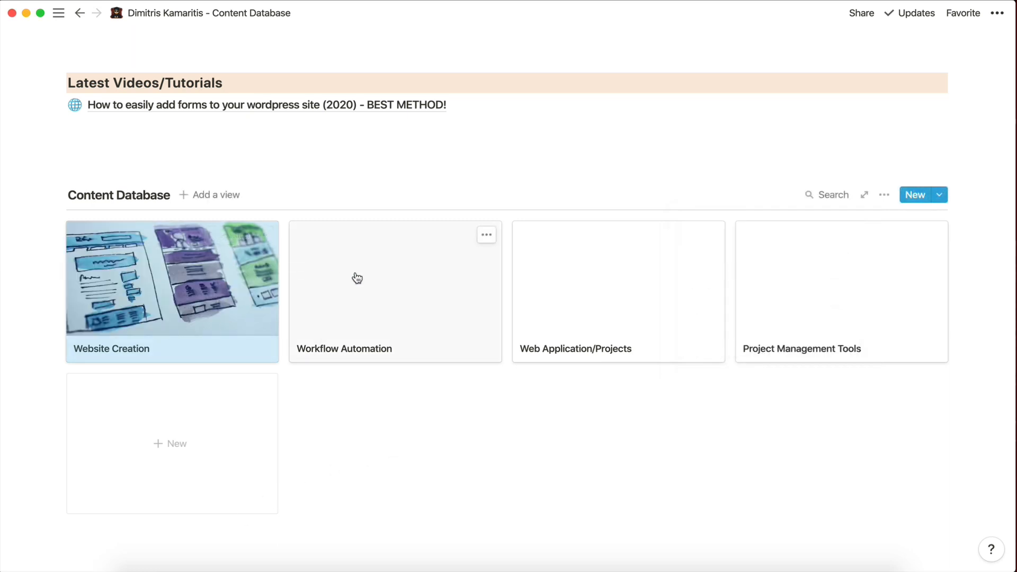
Give Workflow Automation an Unsplash terminal-screen cover found by searching 'auto'.
click(396, 279)
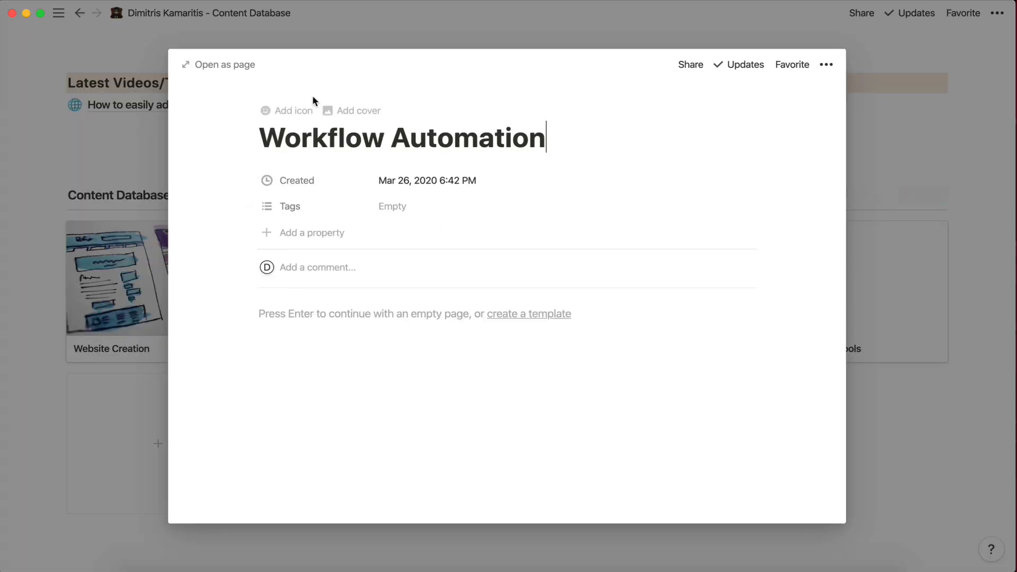
click(344, 113)
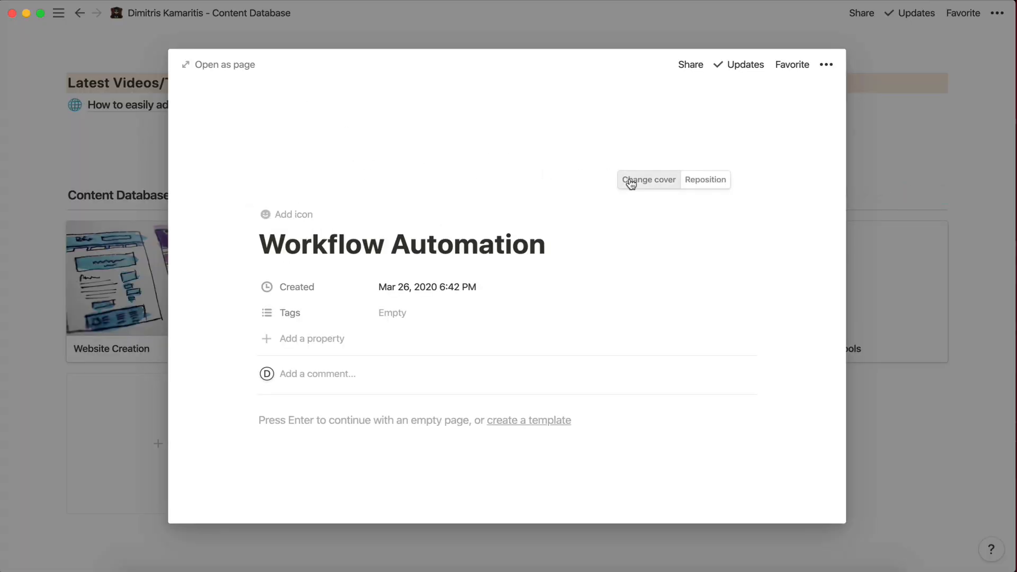
click(634, 181)
click(626, 206)
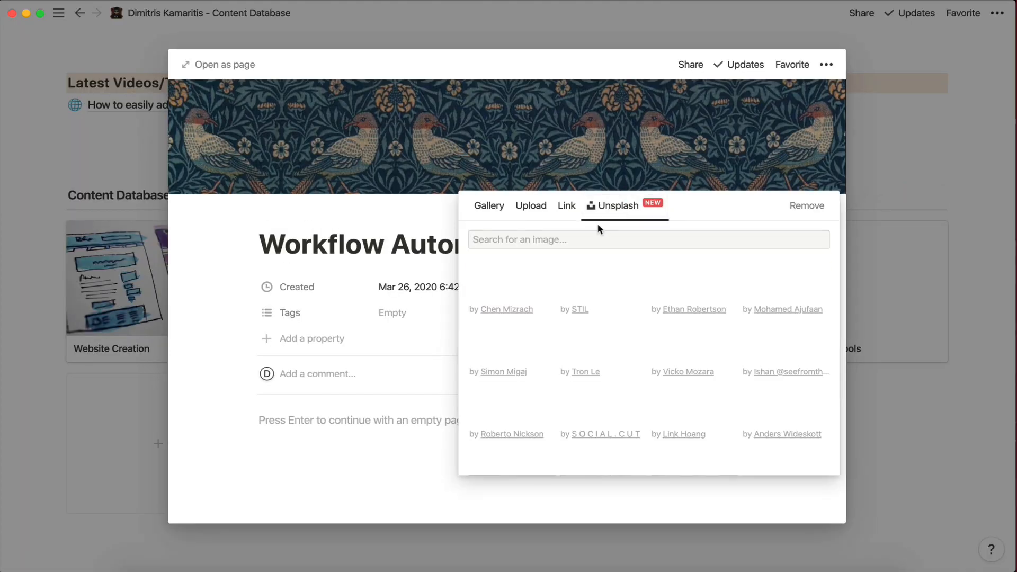
text(automation)
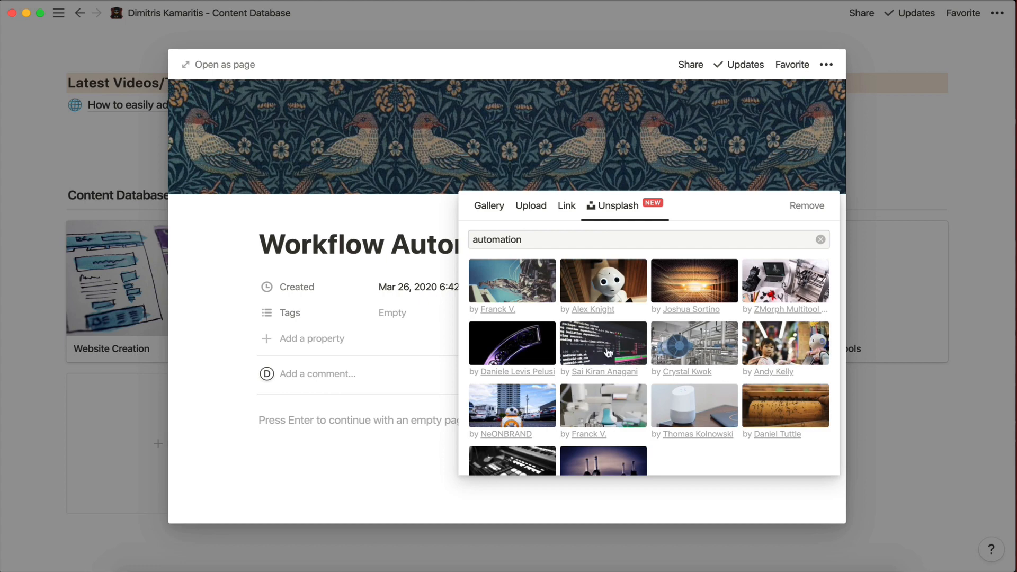
click(588, 352)
click(98, 347)
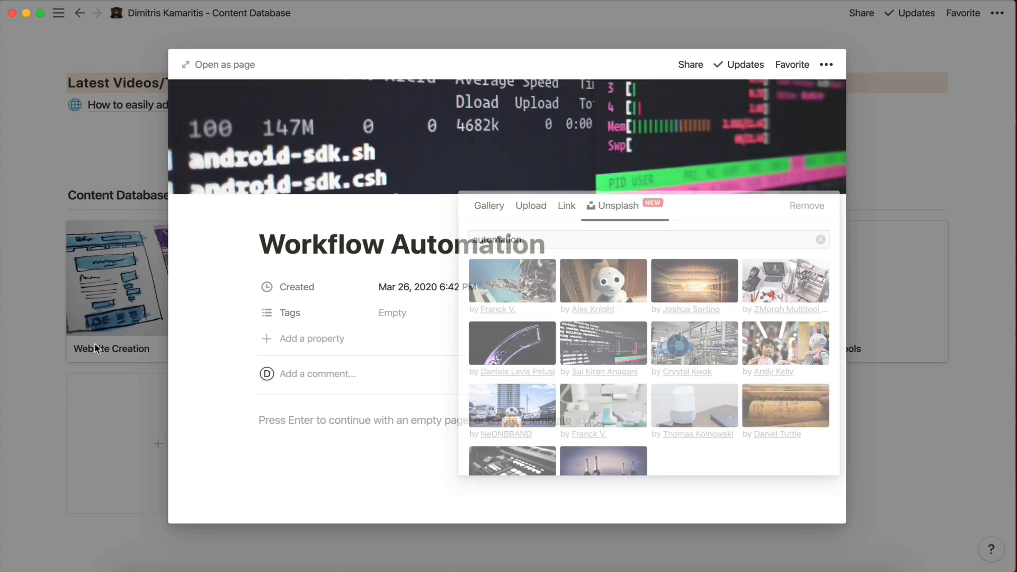
click(125, 328)
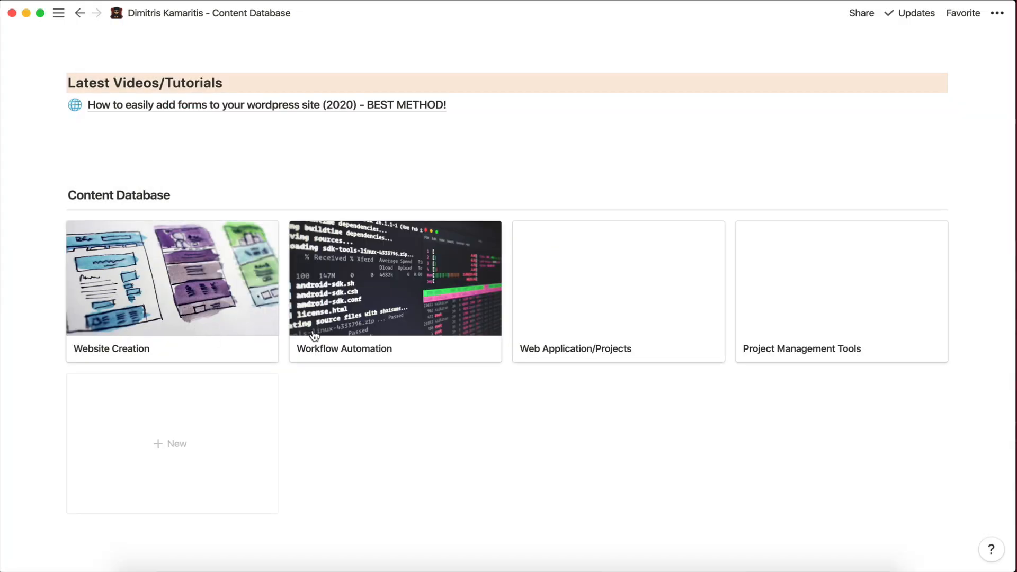
Give Web Application/Projects an Unsplash two-phones cover found by searching 'applica'.
click(609, 308)
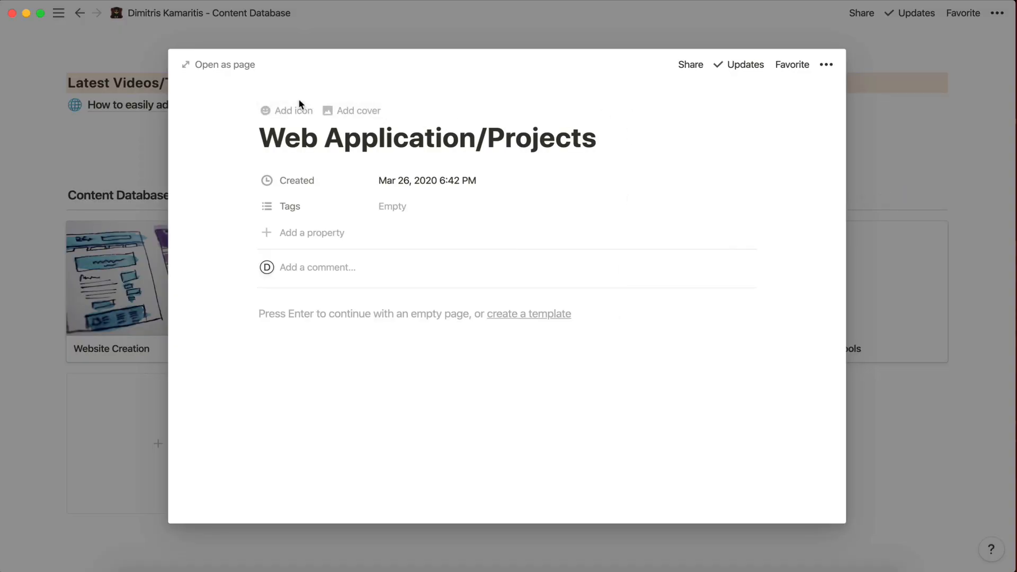
click(334, 110)
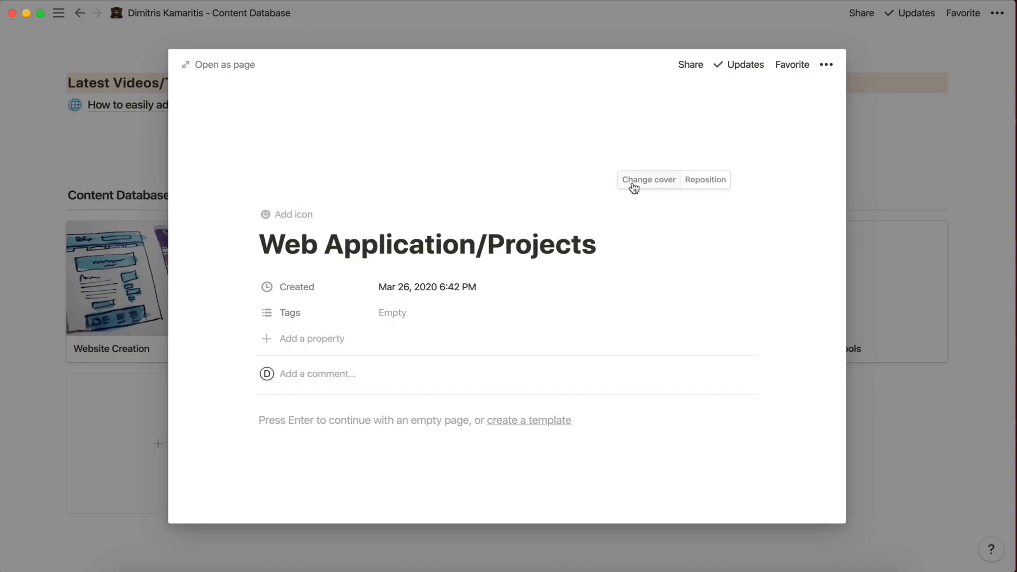
click(651, 183)
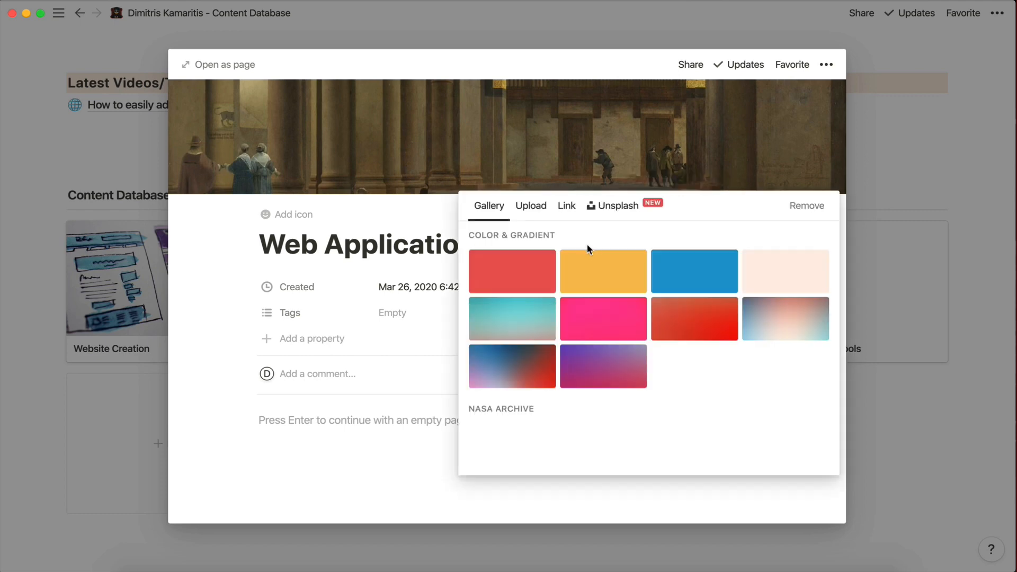
click(628, 206)
text(application)
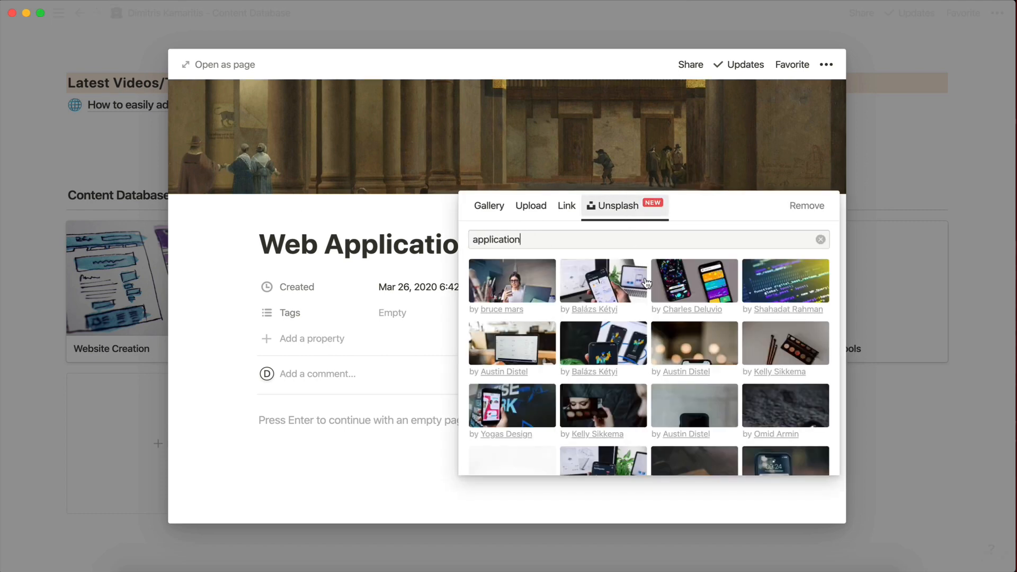
click(709, 281)
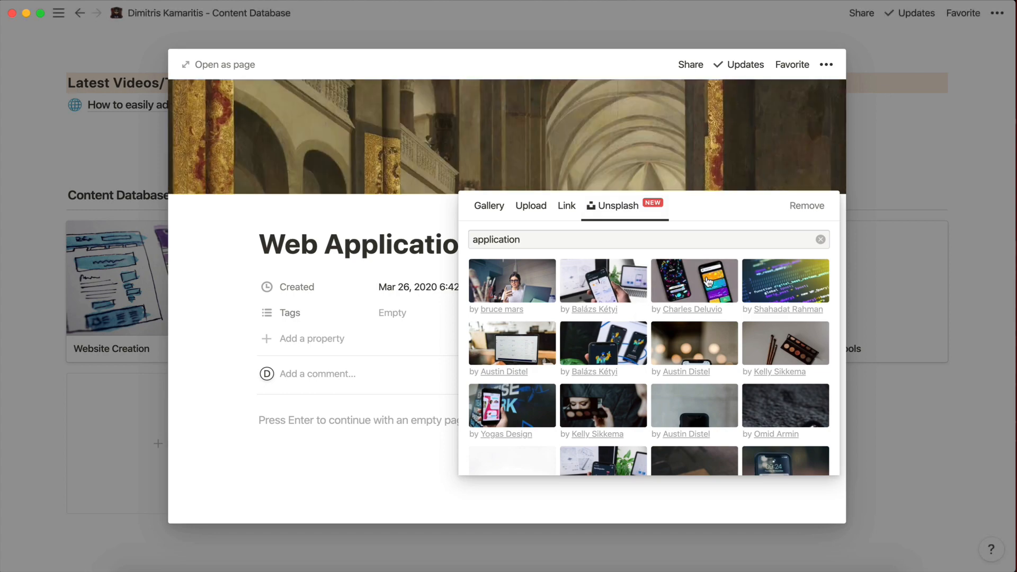
click(52, 338)
click(79, 350)
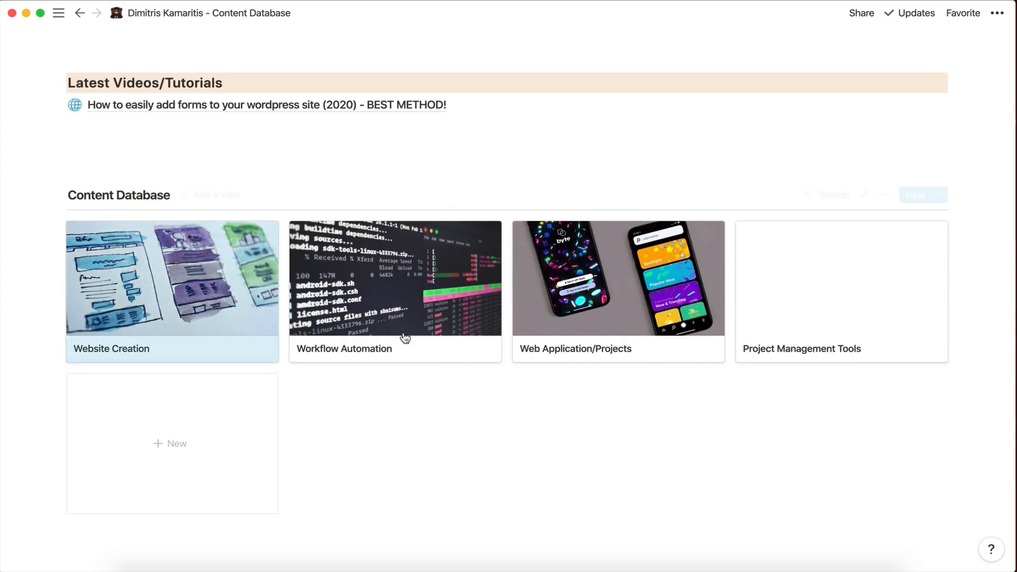
Remove Project Management Tools' tent icon and add an Unsplash planning-board cover via 'projec'.
click(781, 313)
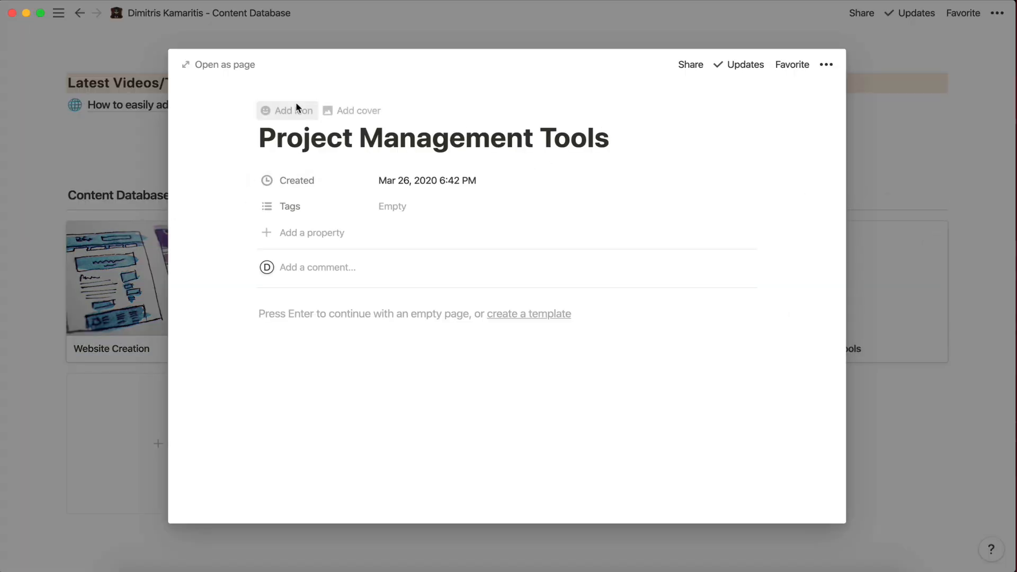
click(296, 108)
click(296, 177)
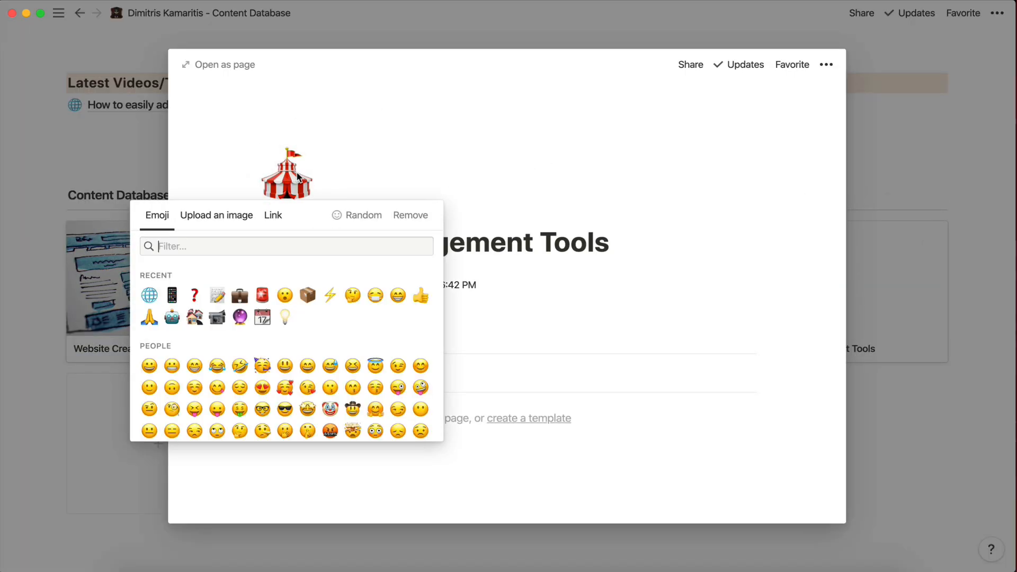
click(414, 215)
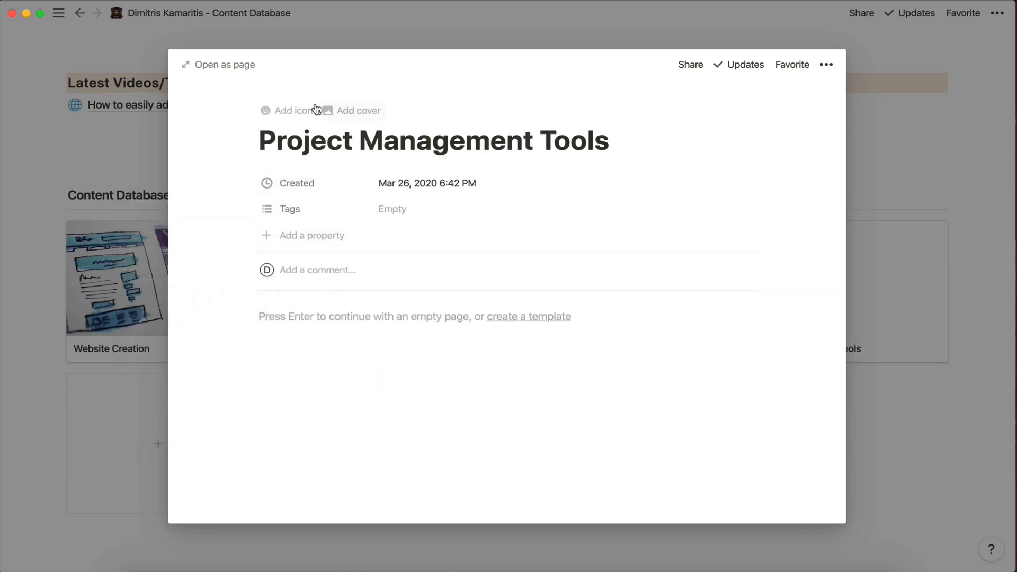
click(347, 110)
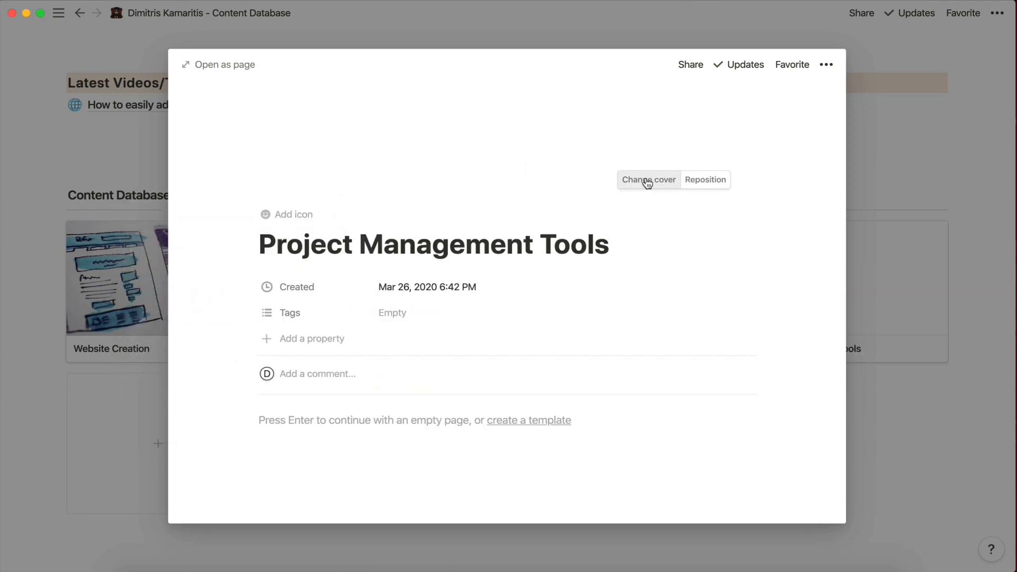
click(647, 178)
click(615, 204)
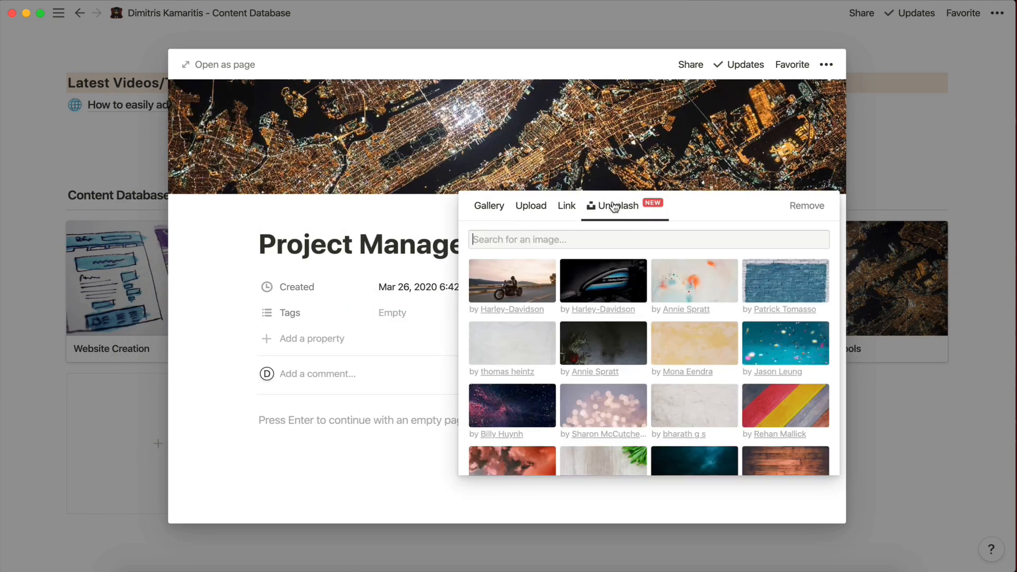
text(project management)
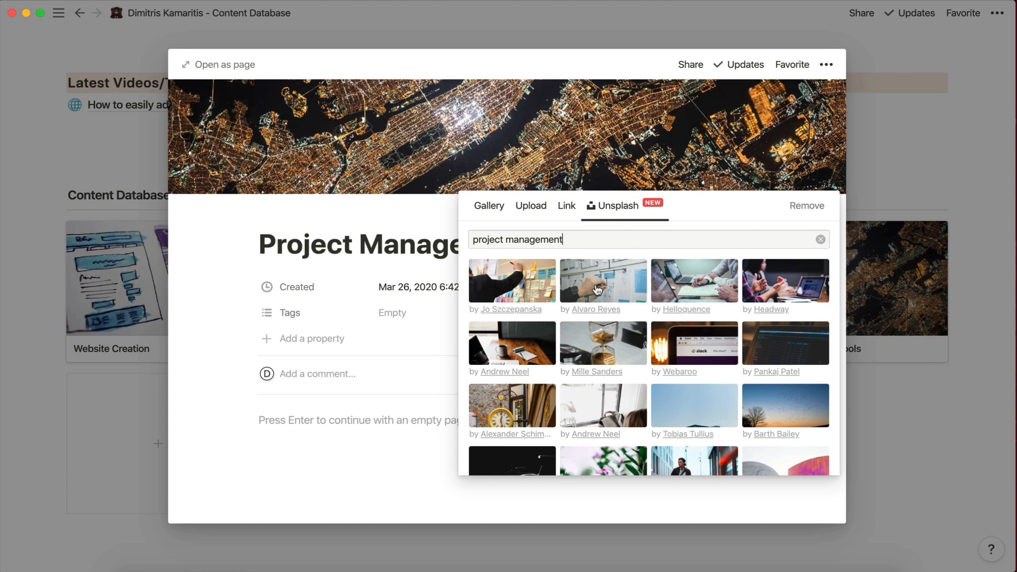
click(598, 289)
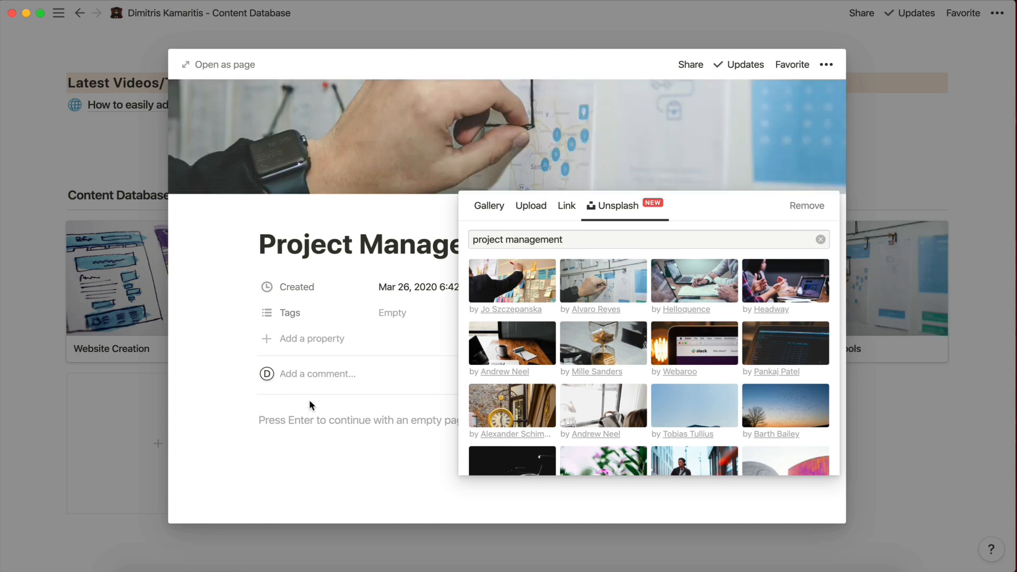
click(309, 399)
click(153, 394)
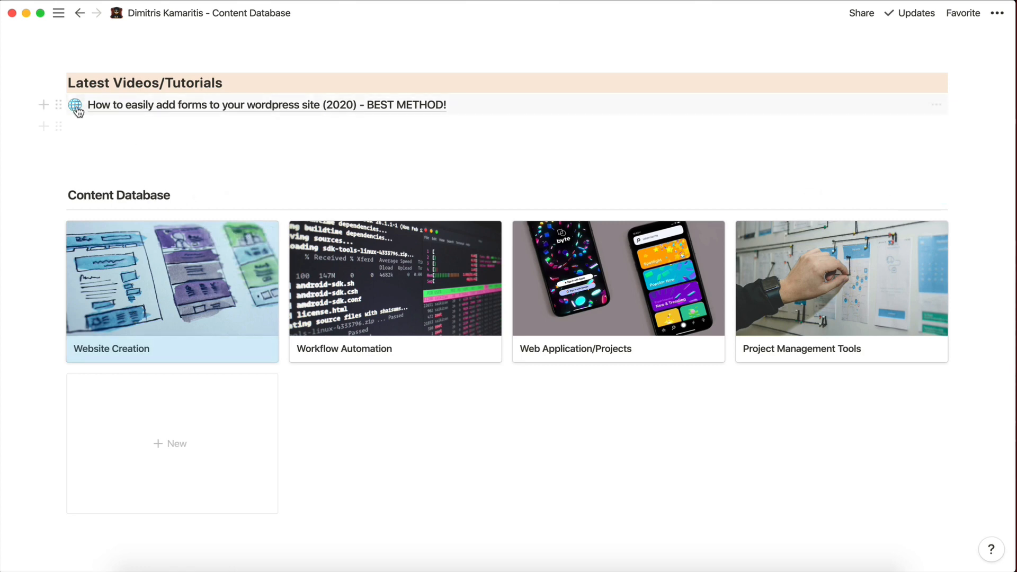
Paste the Airtable link into the Website Creation page as plain text.
click(59, 107)
click(166, 347)
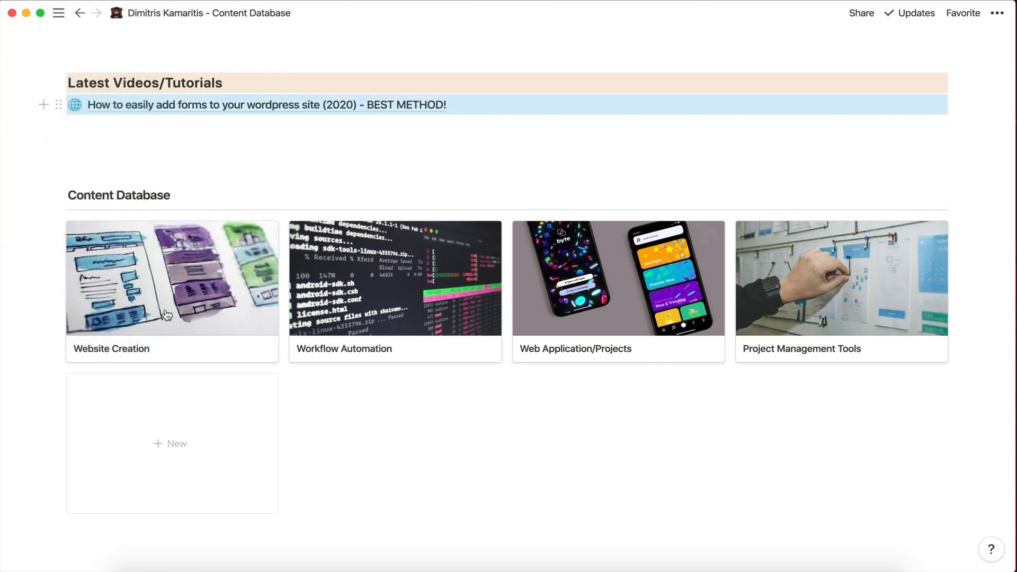
click(247, 419)
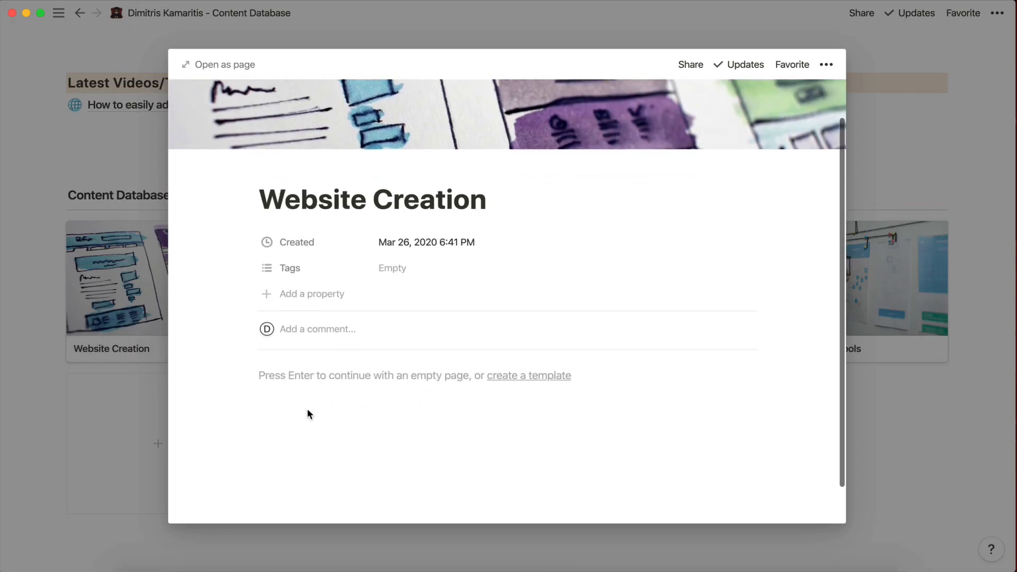
click(321, 377)
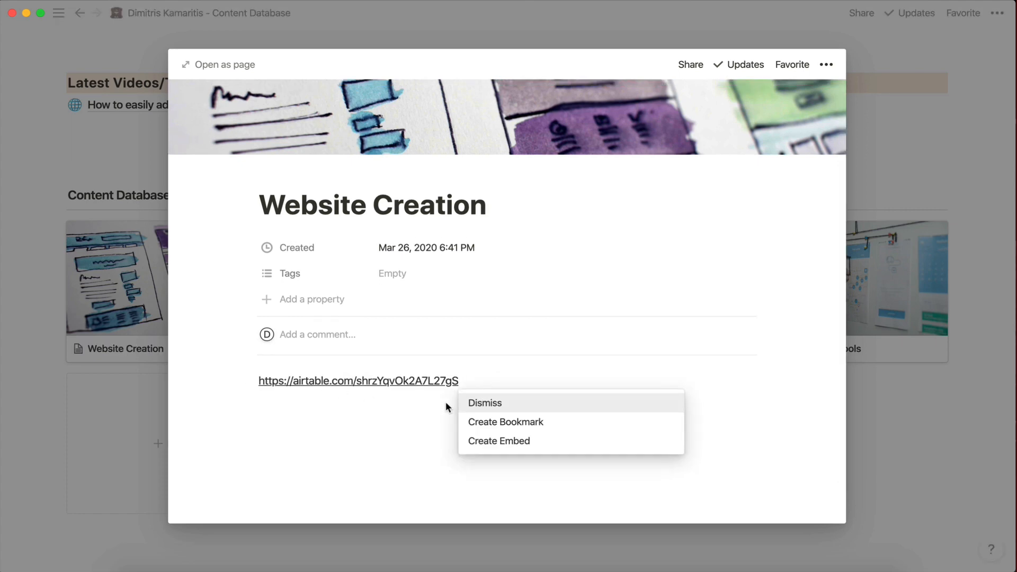
click(466, 402)
click(163, 325)
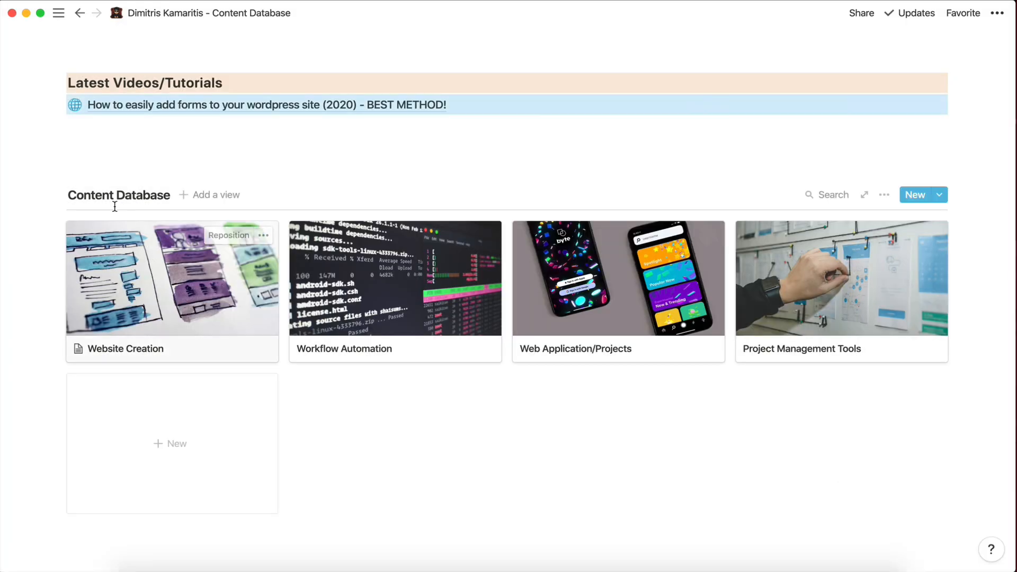
Replace the plain Airtable link in Website Creation with an embed and delete the empty block above it.
click(60, 105)
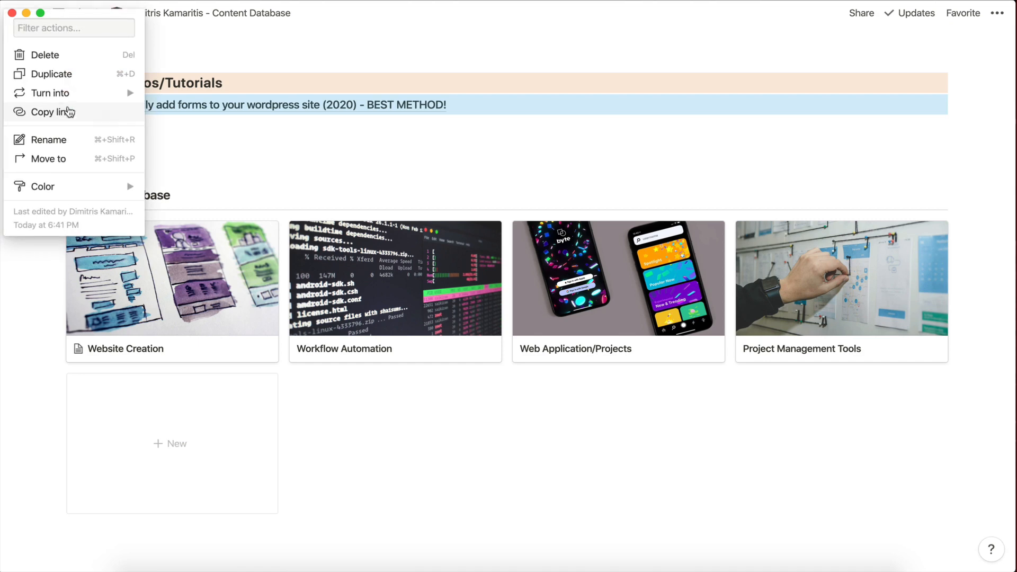
key(Escape)
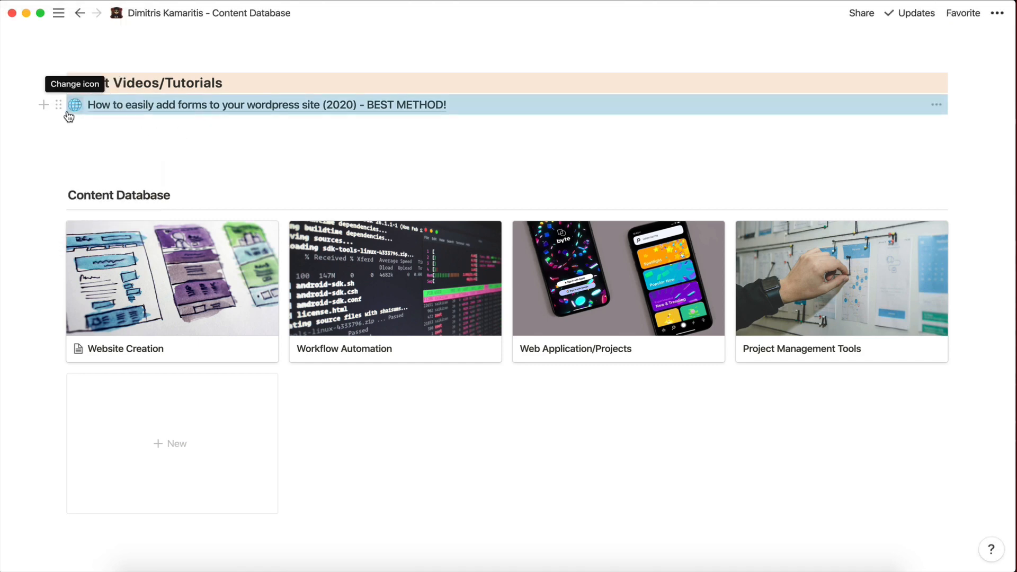
click(127, 159)
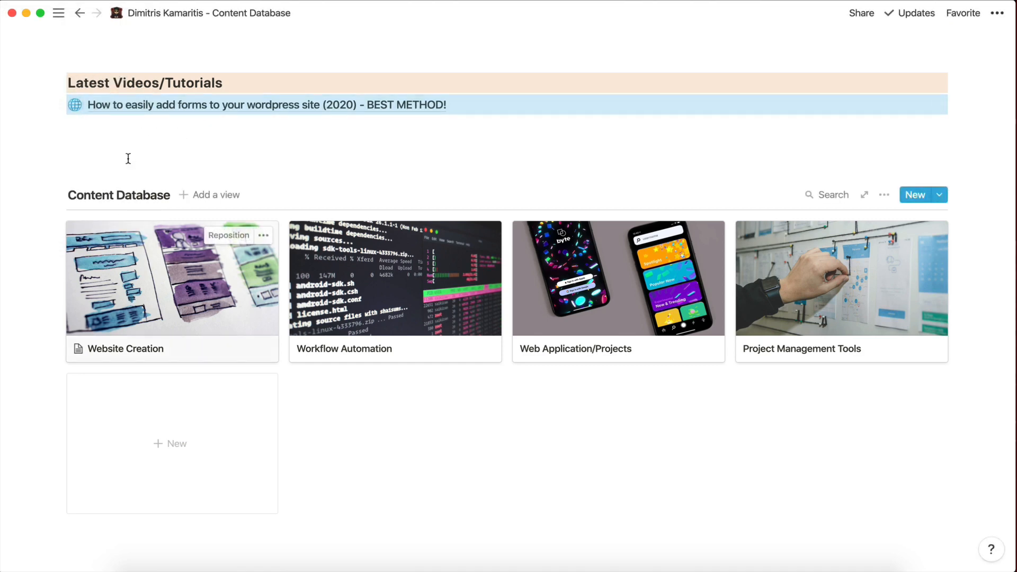
click(134, 299)
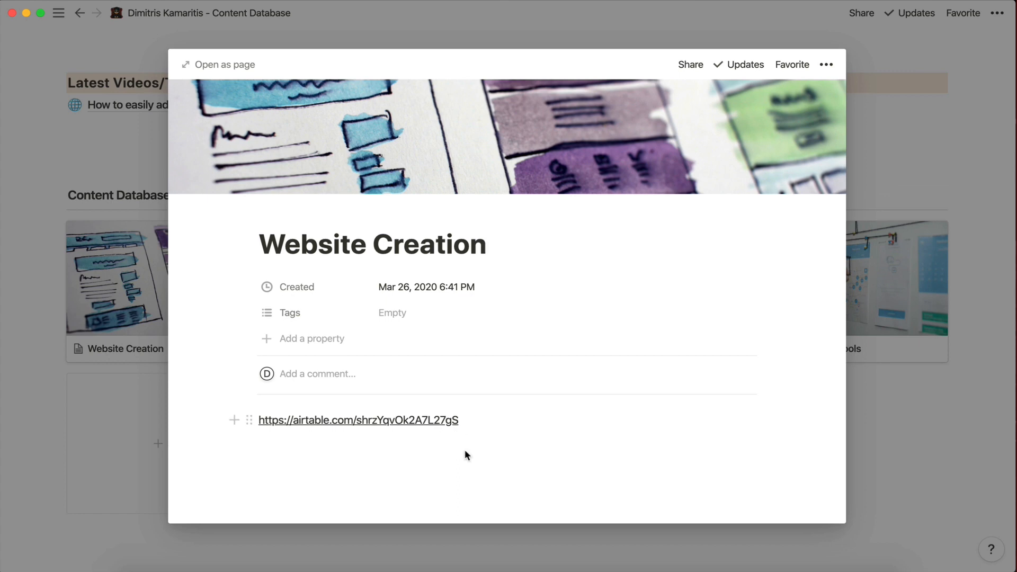
key(super+z)
key(super+v)
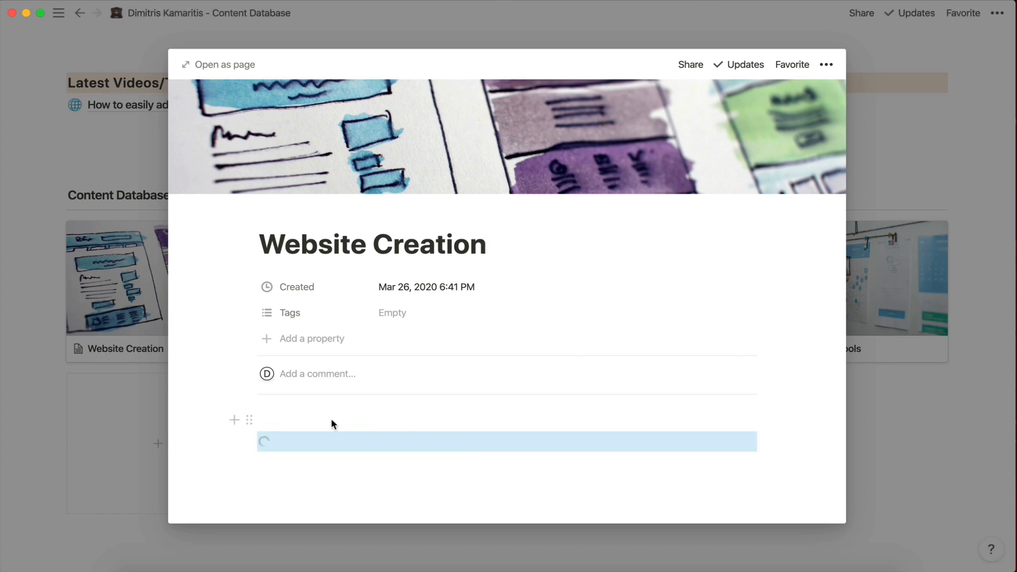
key(BackSpace)
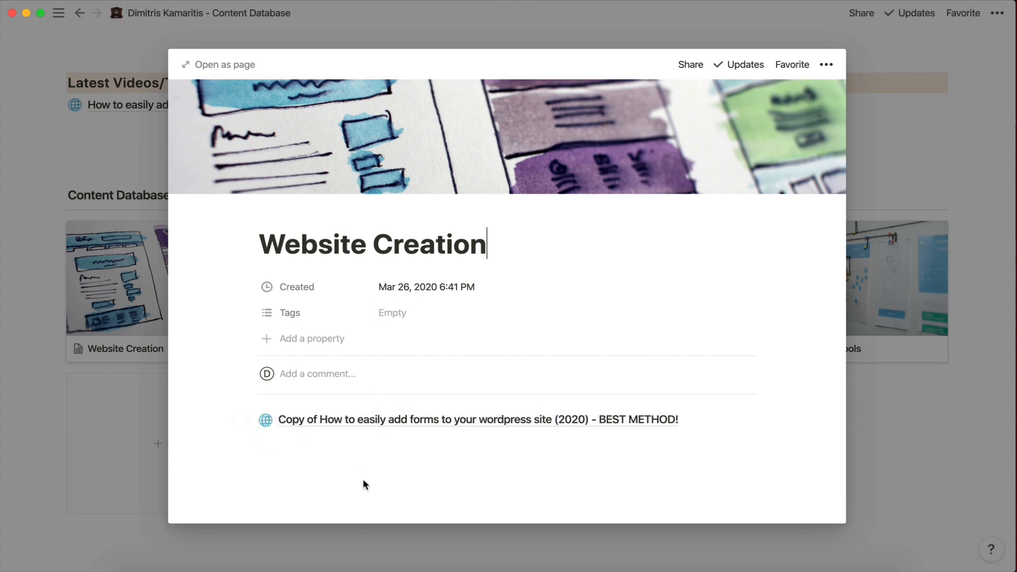
scroll(363, 443, down, 2)
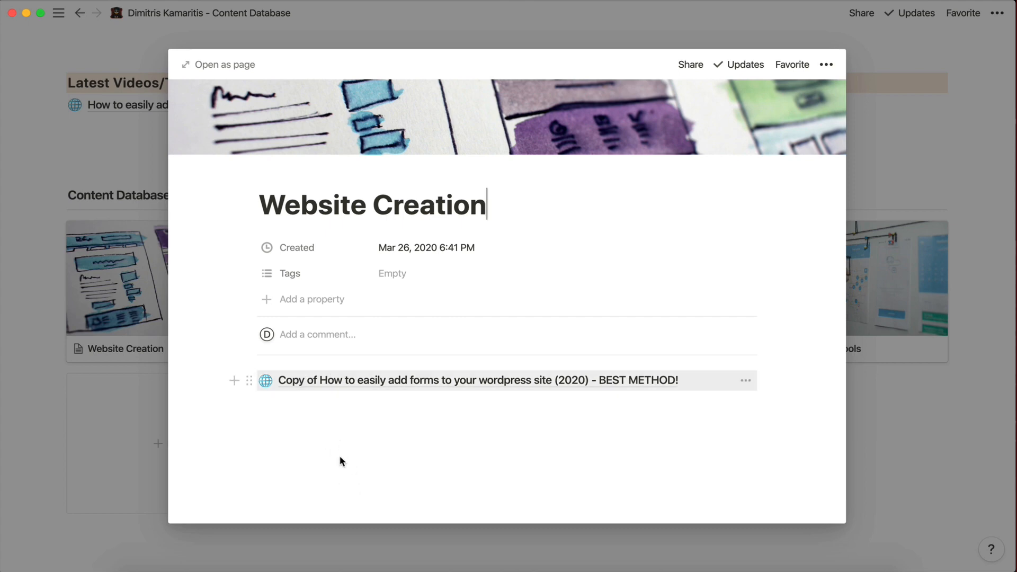
Strip 'Copy of' from the linked tutorial page's title and return to Website Creation.
click(299, 388)
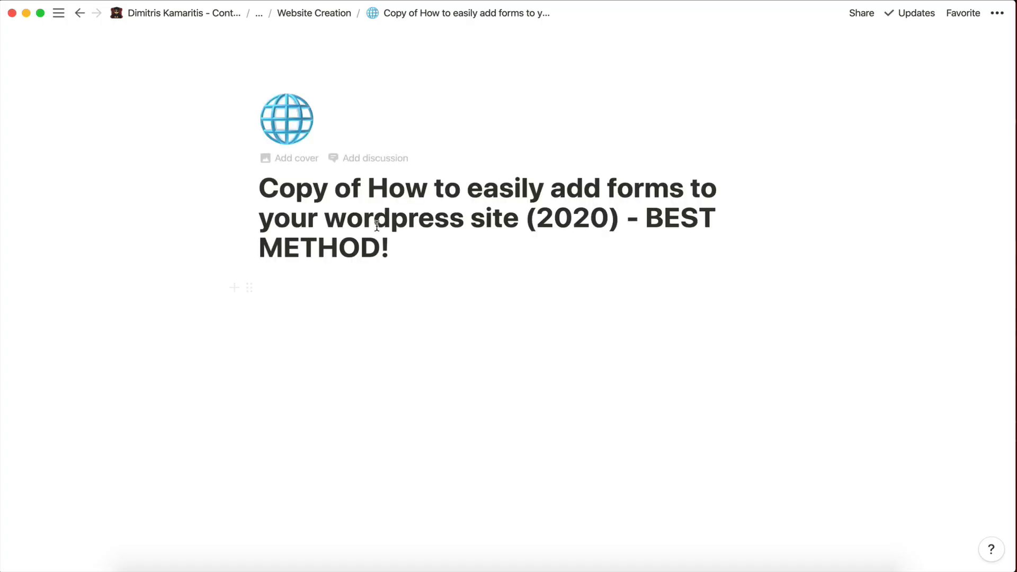
click(372, 194)
key(super+BackSpace)
click(363, 316)
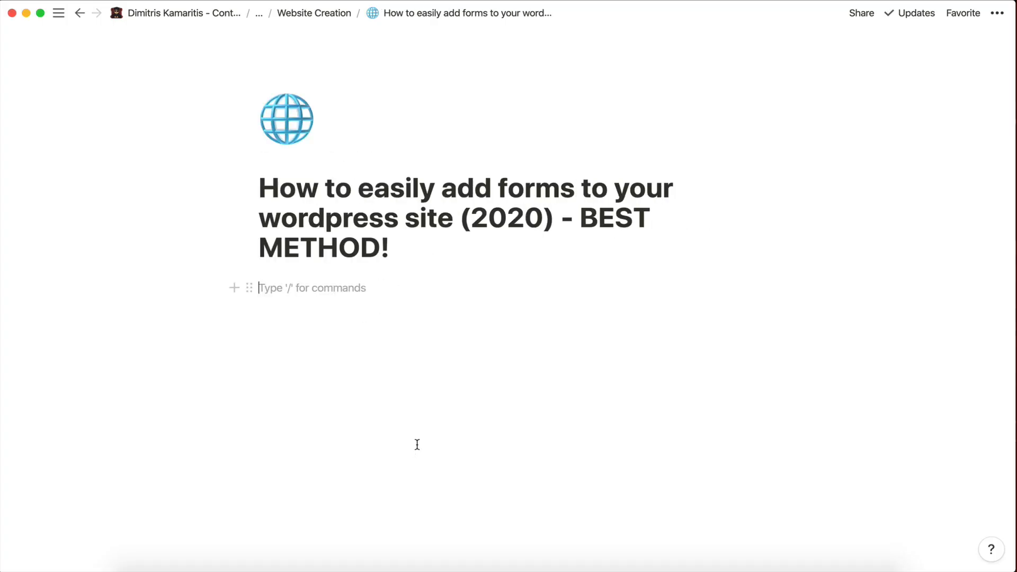
click(80, 13)
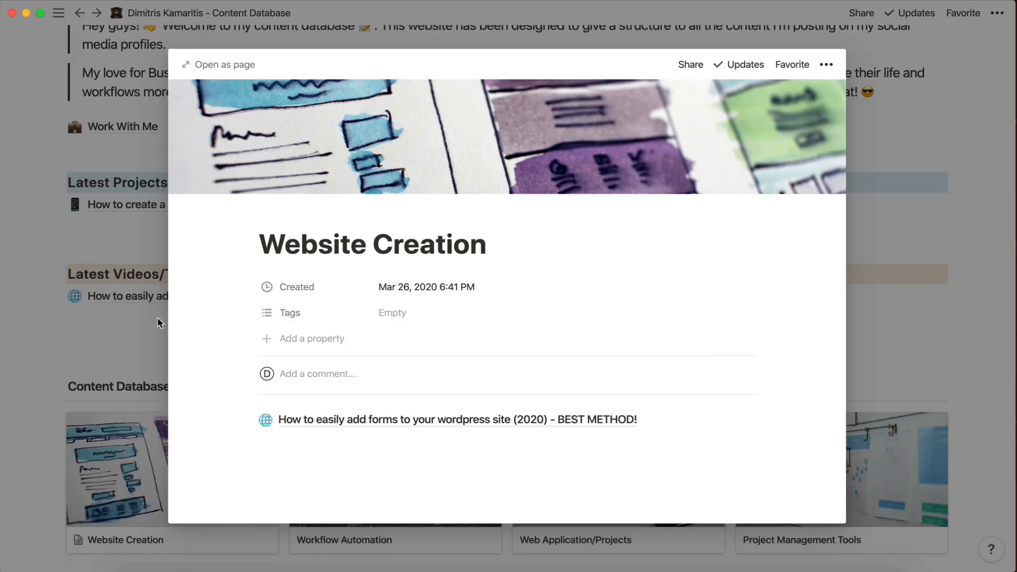
click(142, 310)
Below the Content Database gallery, add a small heading and start typing 'Tools'.
scroll(315, 458, down, 3)
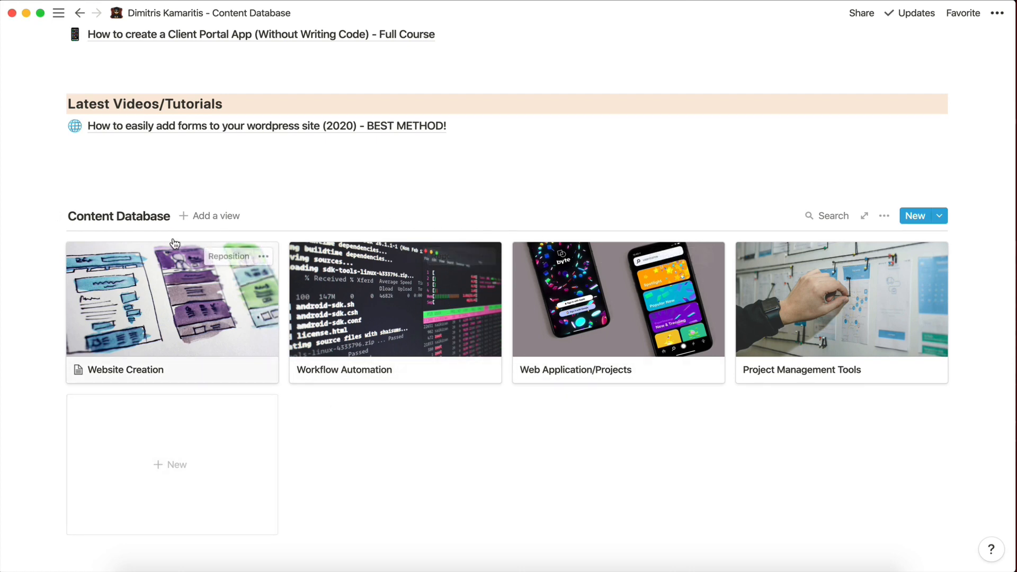
scroll(249, 340, down, 3)
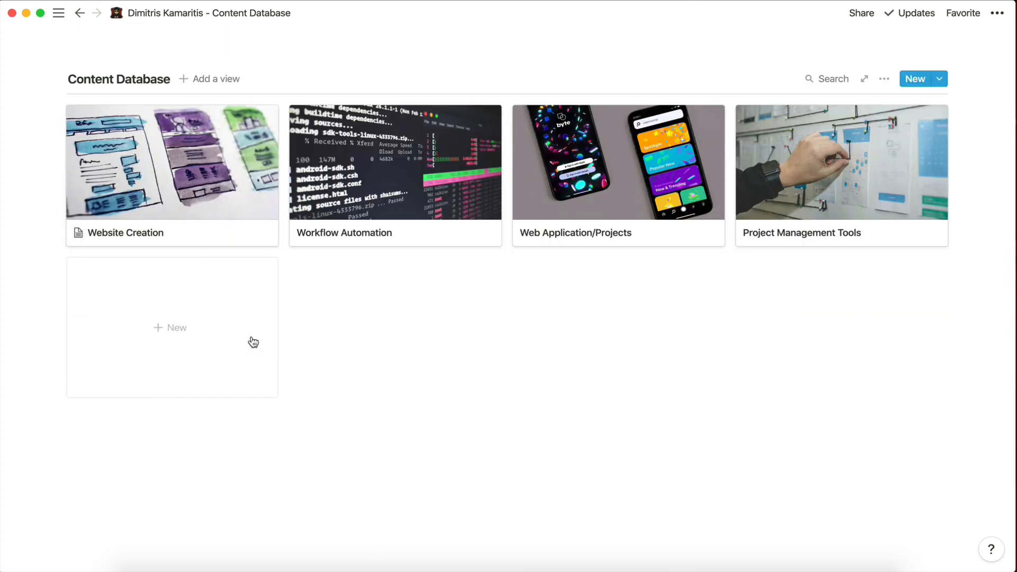
click(236, 470)
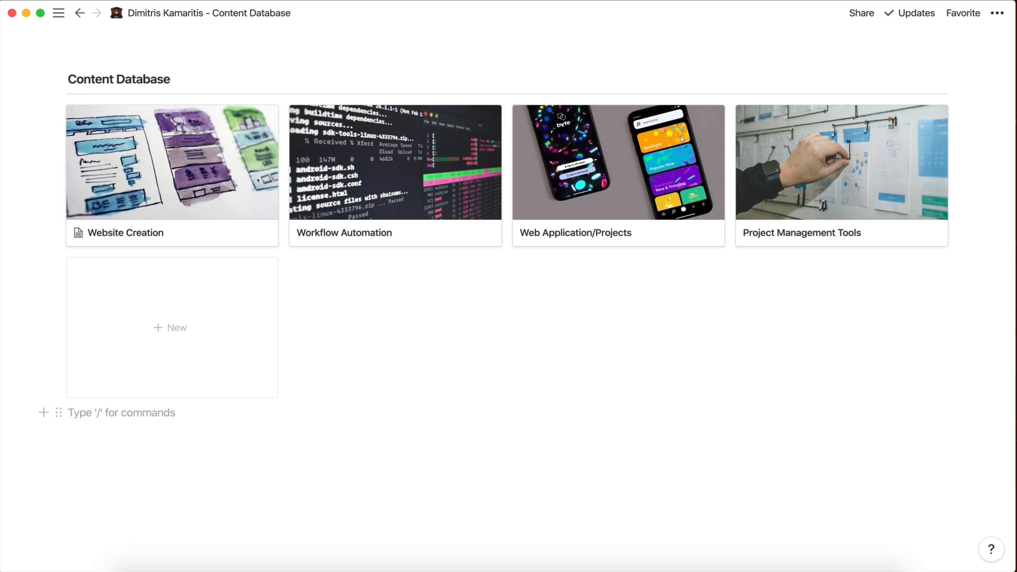
key(Return)
key(Return)
text(/)
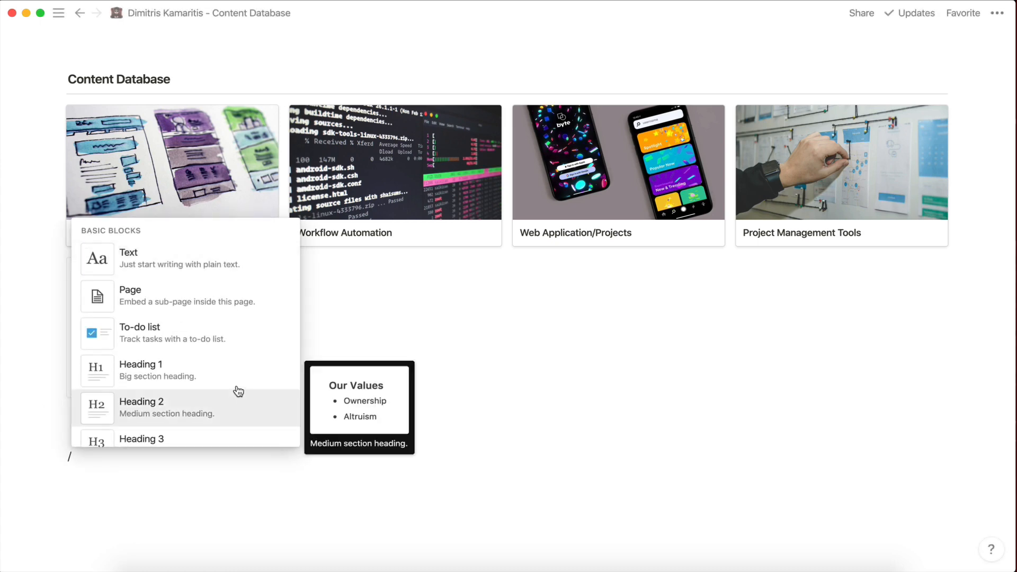
click(189, 439)
text(Tools)
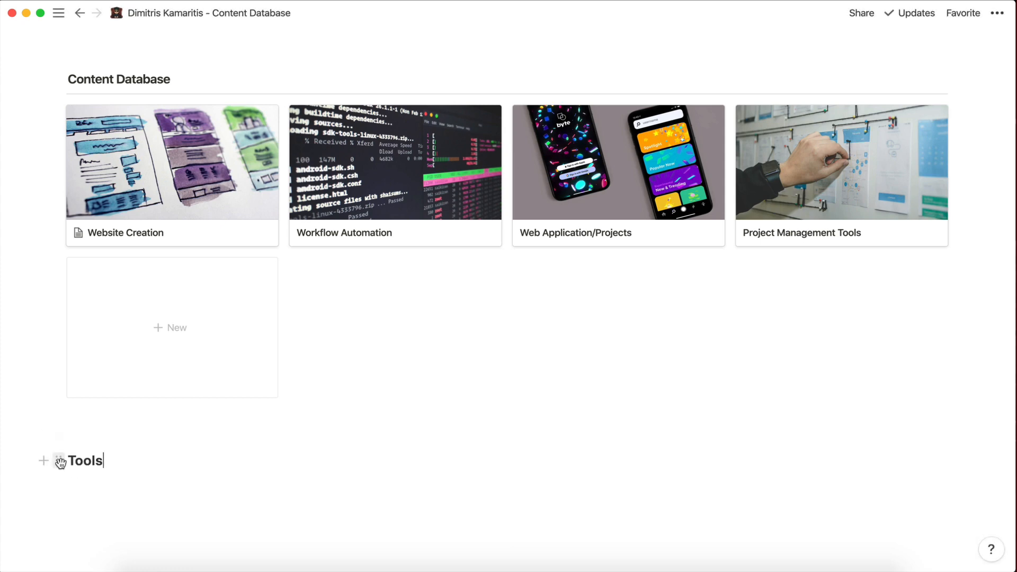
Make the Tools block a Heading 3 and give it a green background.
click(55, 461)
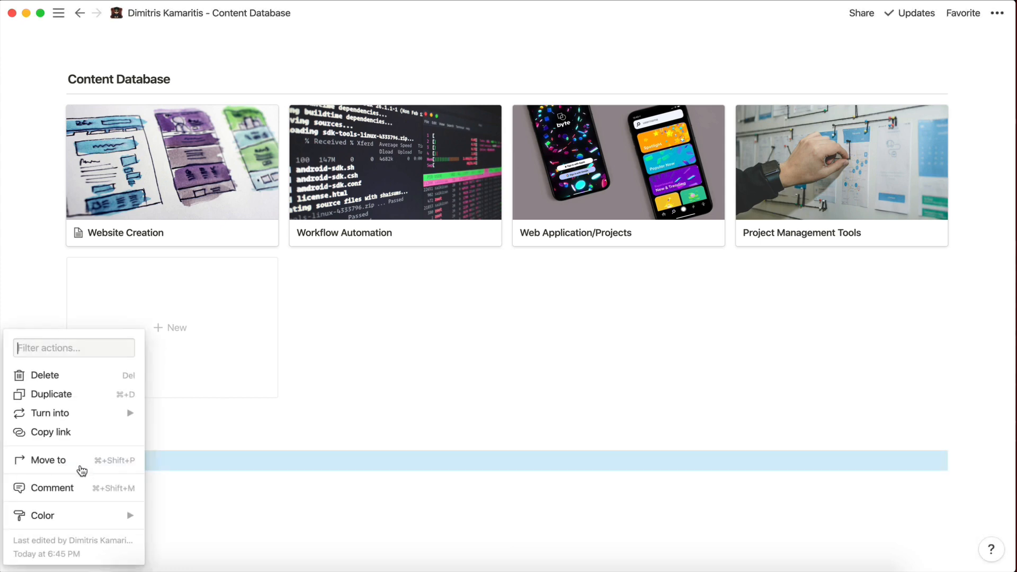
mouse_move(53, 413)
click(201, 365)
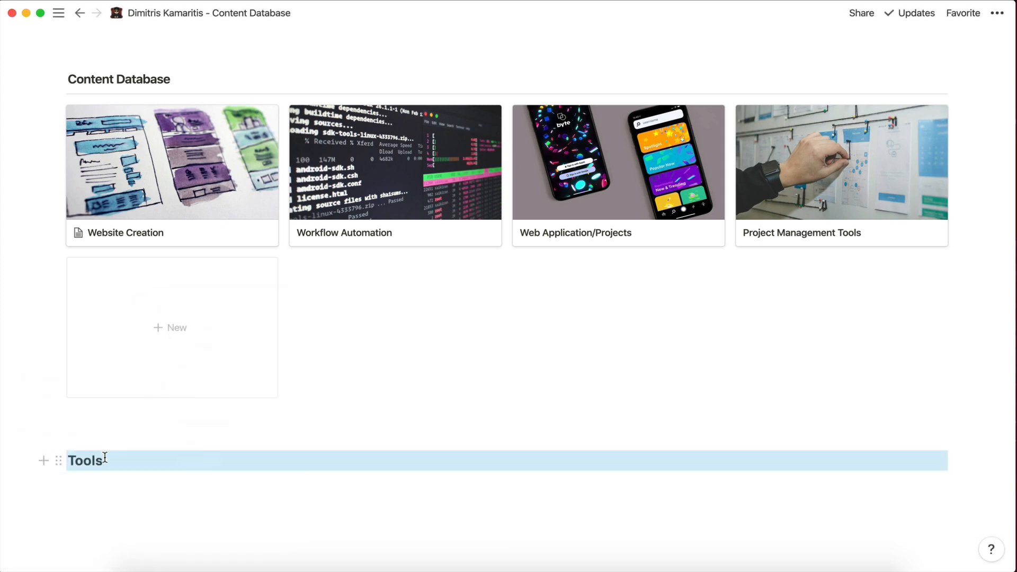
click(60, 462)
mouse_move(79, 517)
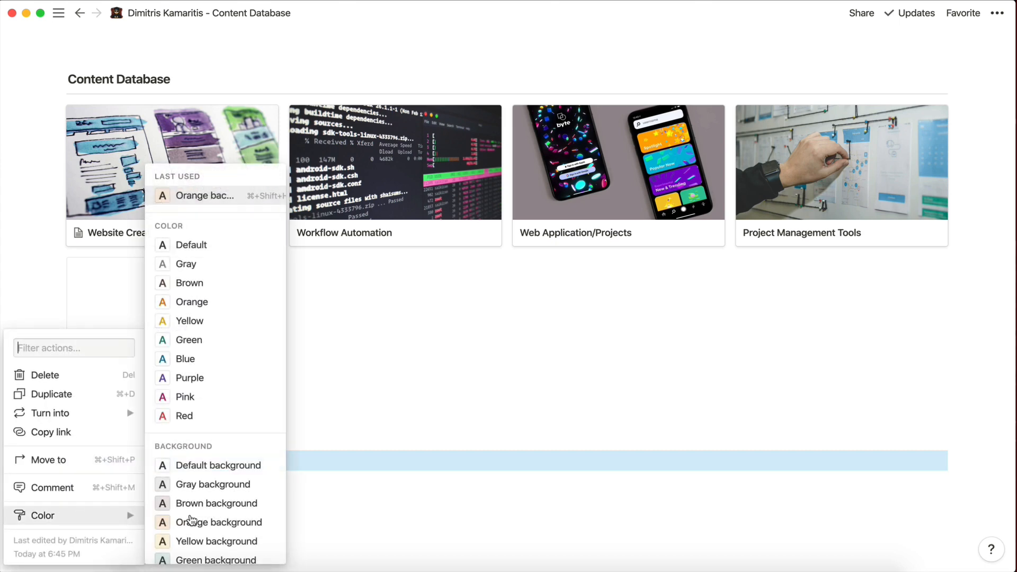
scroll(209, 524, down, 1)
click(209, 537)
Paste the notion.so address under the Tools heading and turn it into a bookmark.
scroll(202, 471, down, 3)
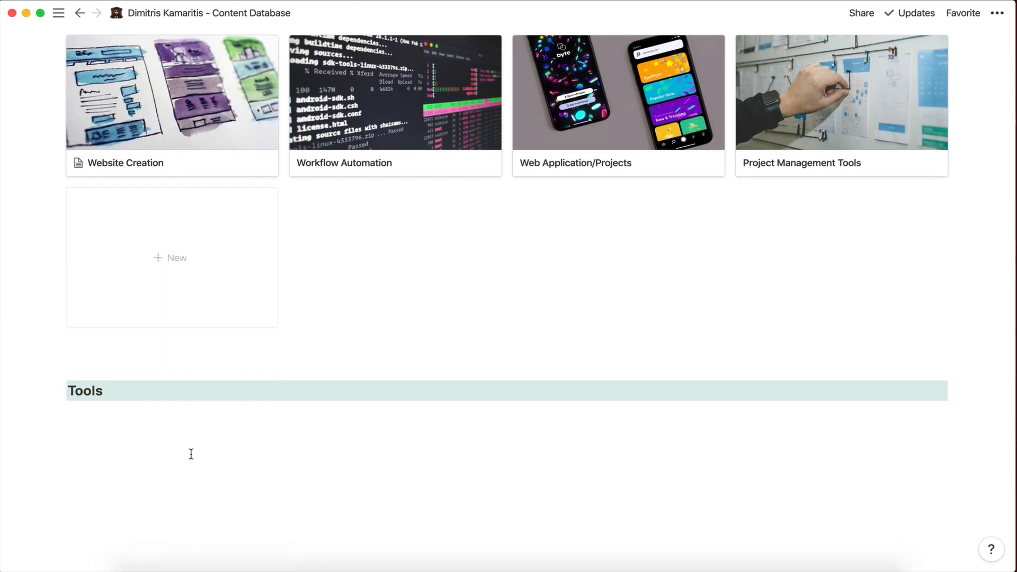
click(175, 418)
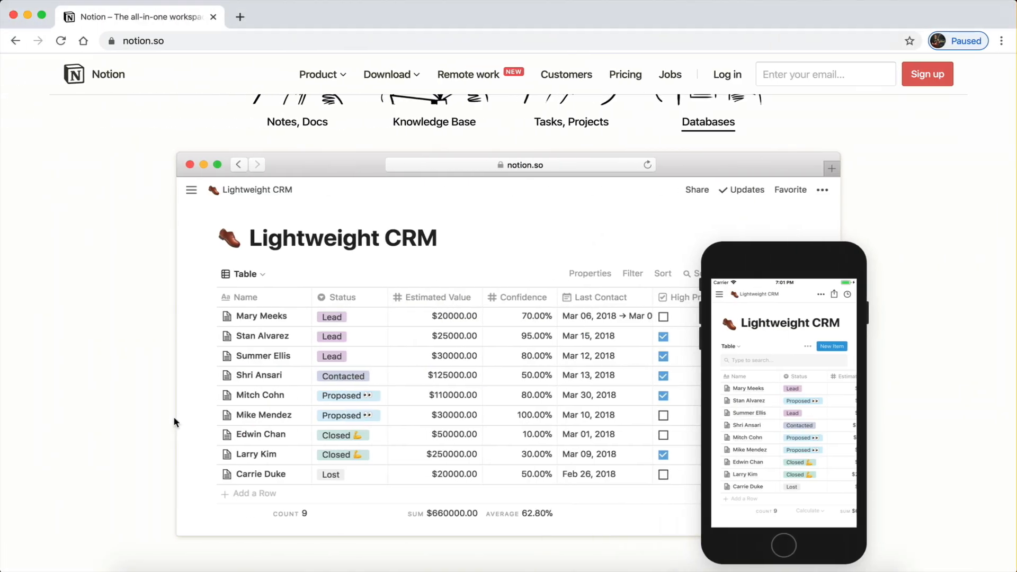
scroll(196, 80, up, 5)
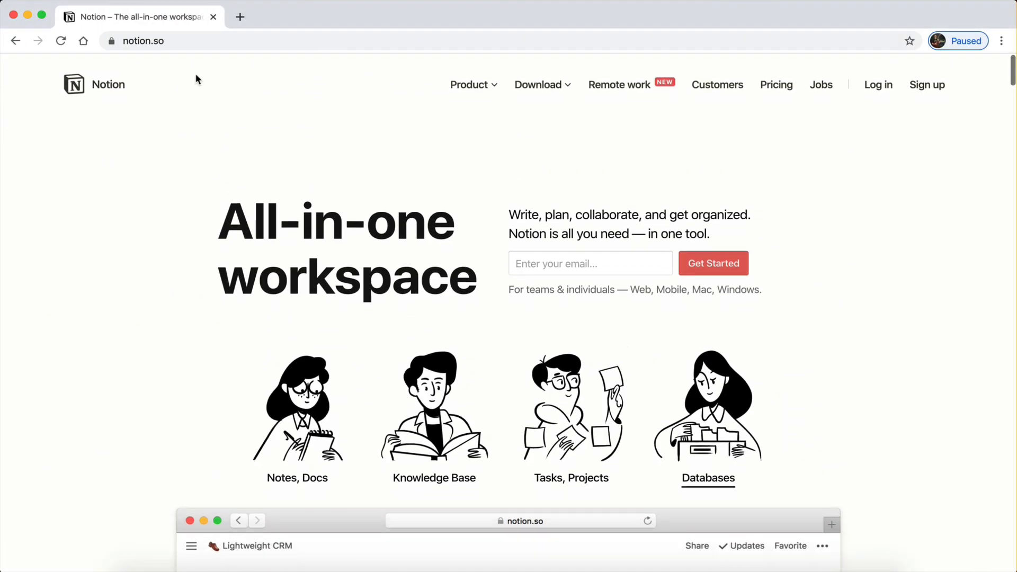
click(167, 49)
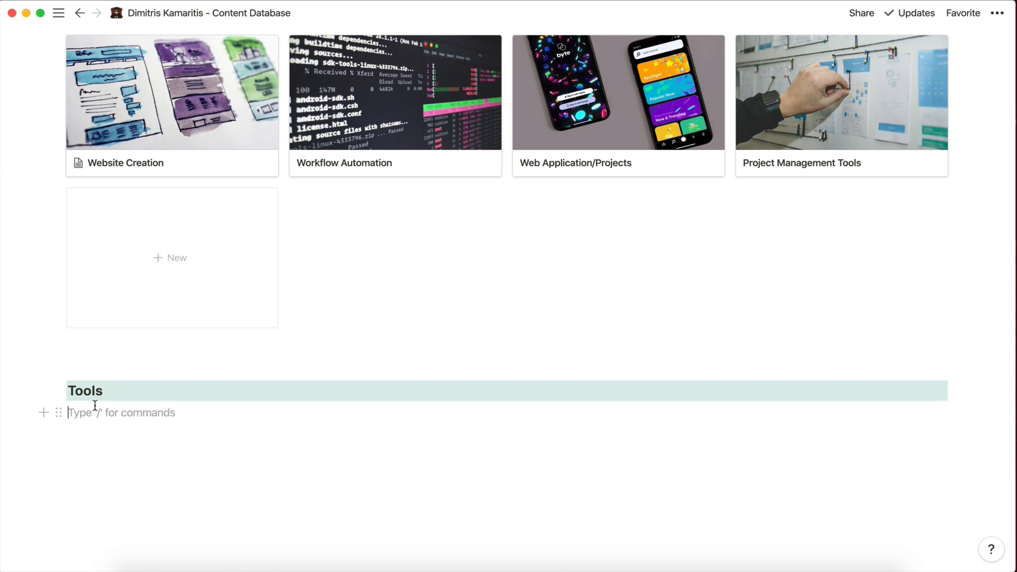
text(https://www.notion.so/)
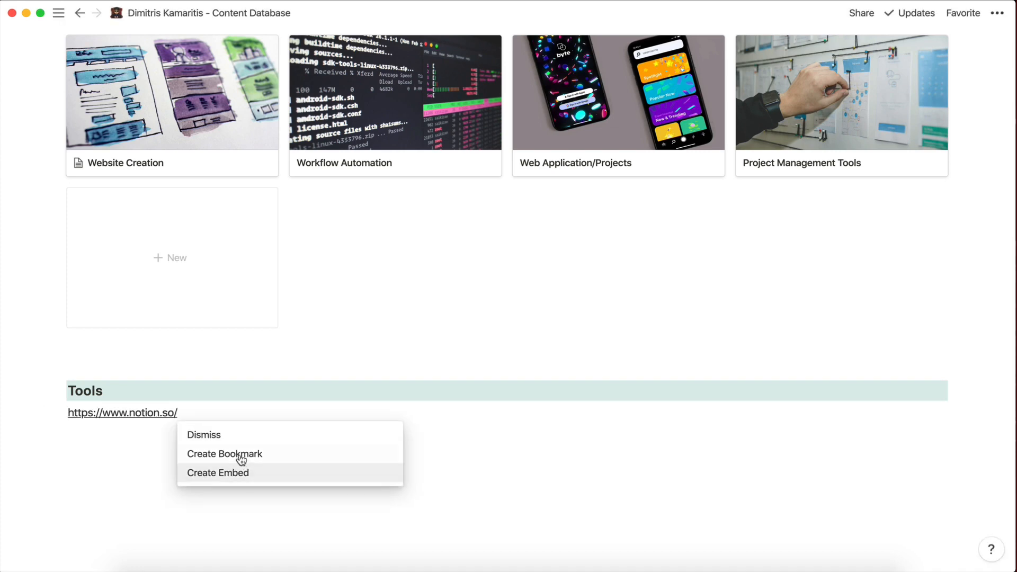
click(241, 454)
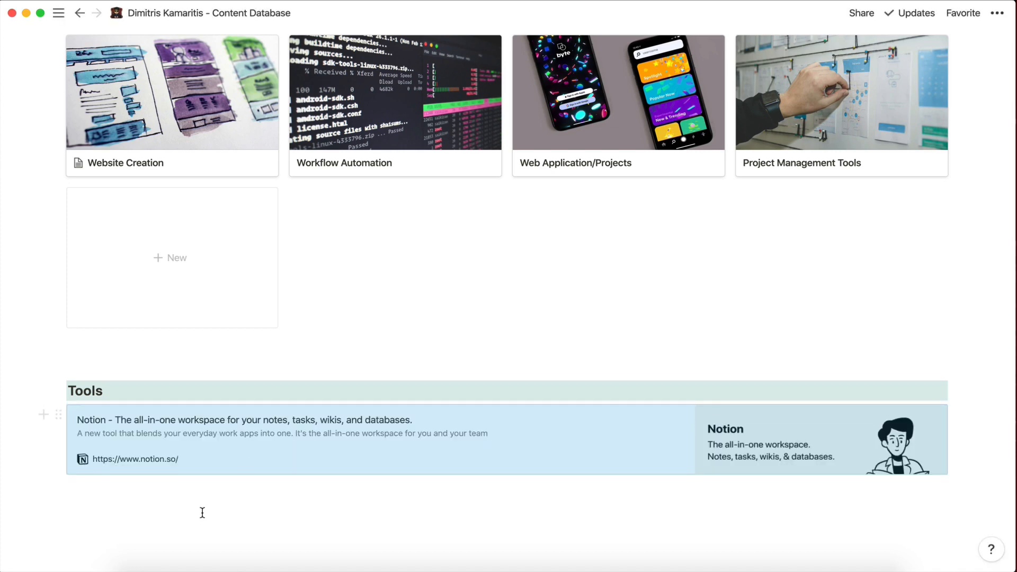
scroll(203, 513, down, 3)
Create an 'Organisation' toggle above the notion.so bookmark and move the bookmark inside it.
click(213, 434)
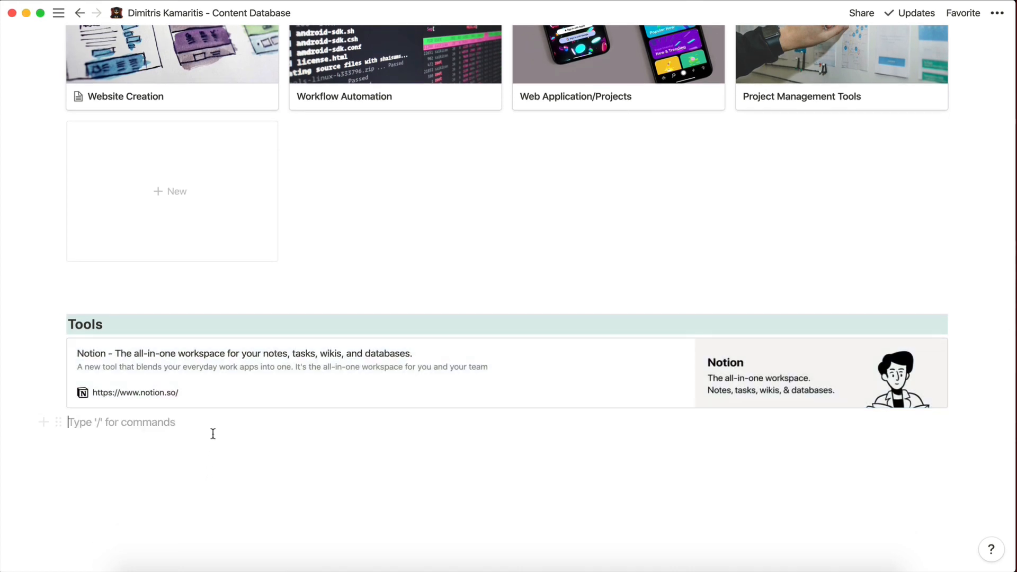
key(super+shift+Up)
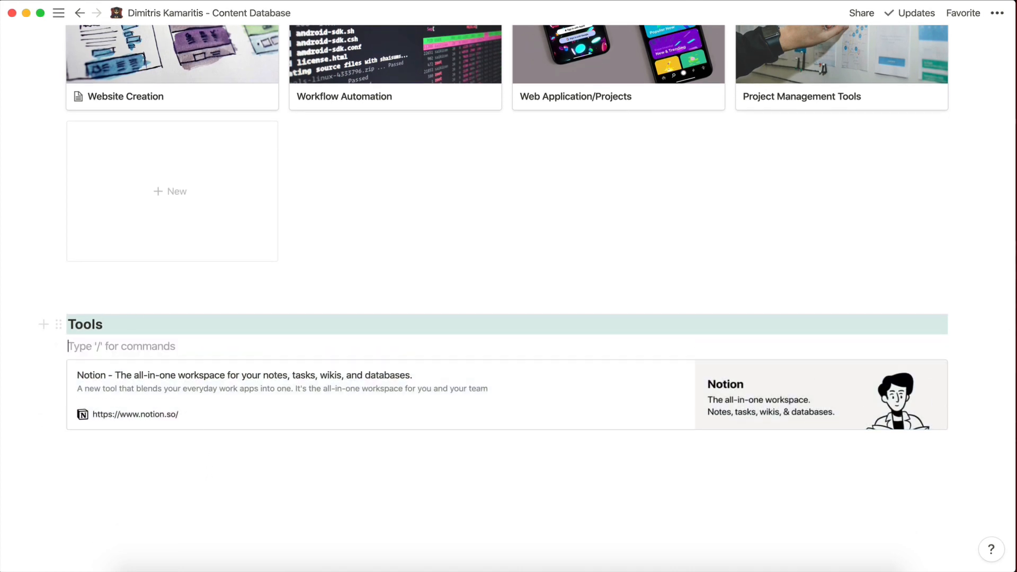
text(>)
text(P)
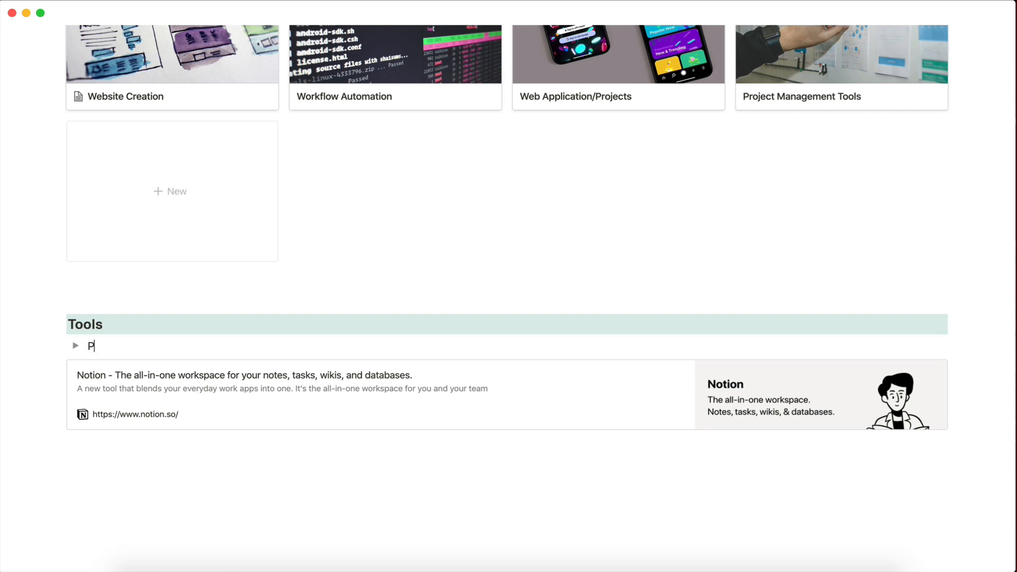
text(roject Management)
key(super+BackSpace)
text(Organisation)
click(76, 345)
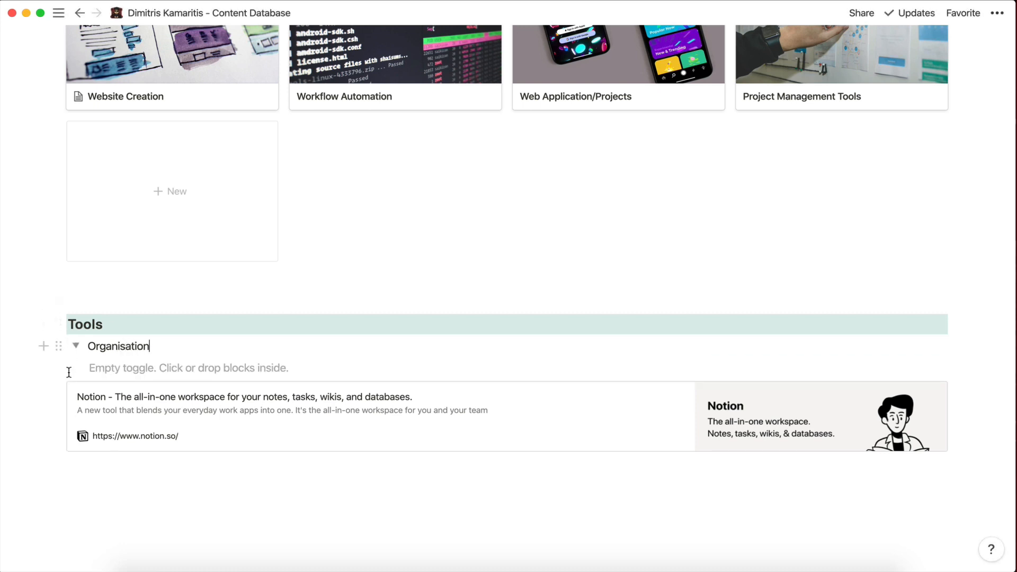
drag(59, 391, 113, 355)
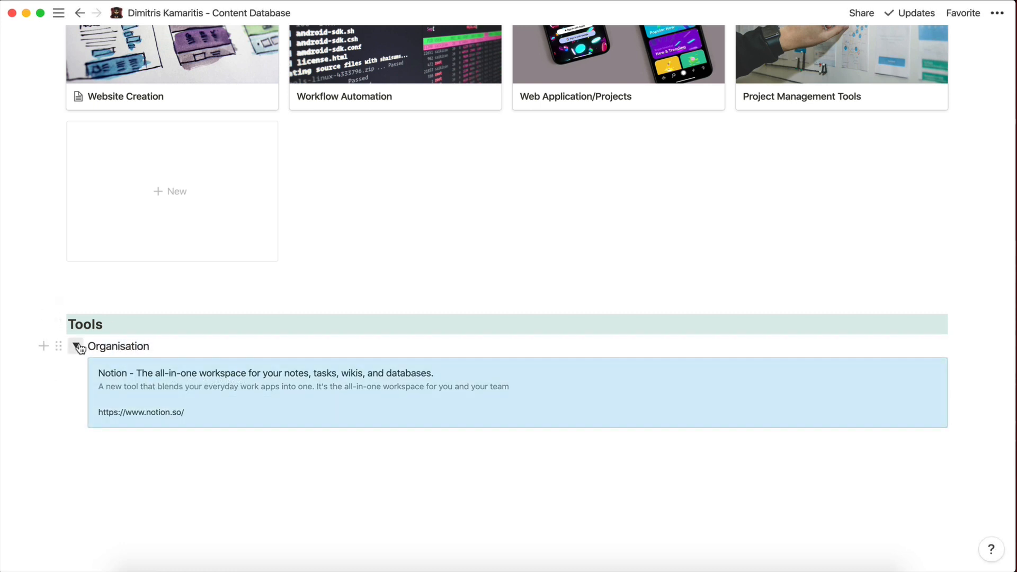
click(75, 345)
Add an empty 'Hosting' toggle below Organisation, followed by a blank line.
click(160, 369)
key(Return)
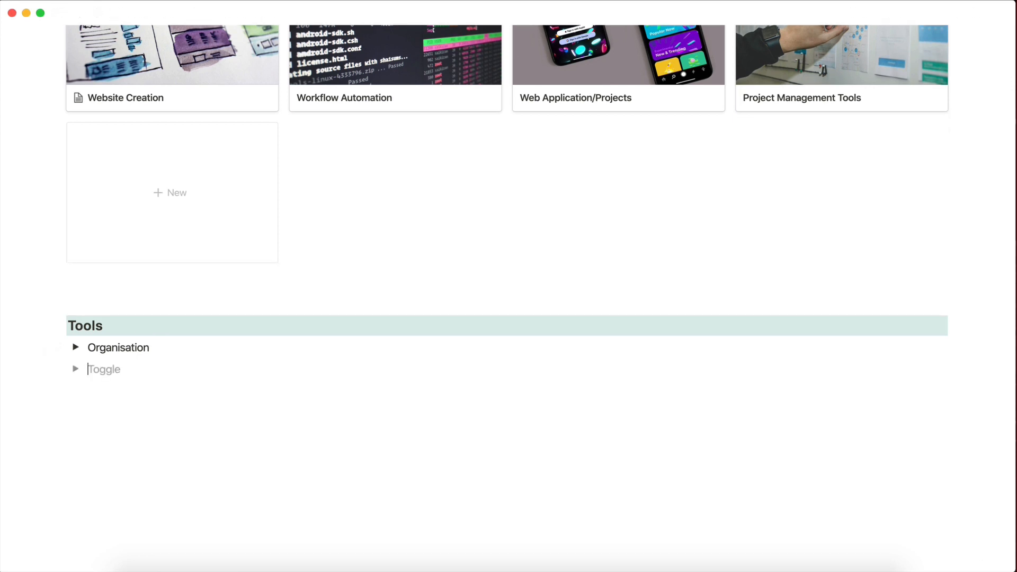
text(Hosting)
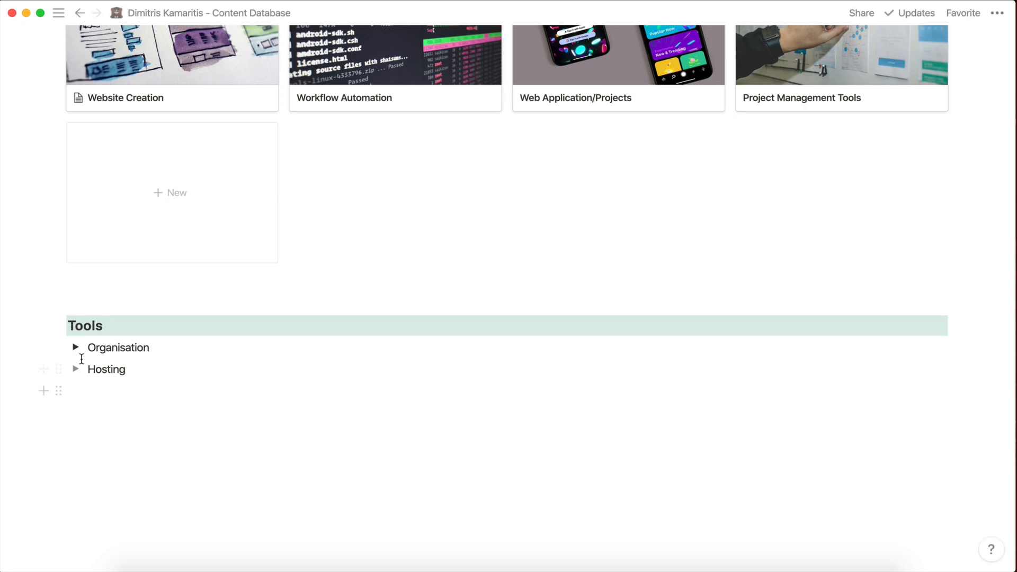
click(76, 369)
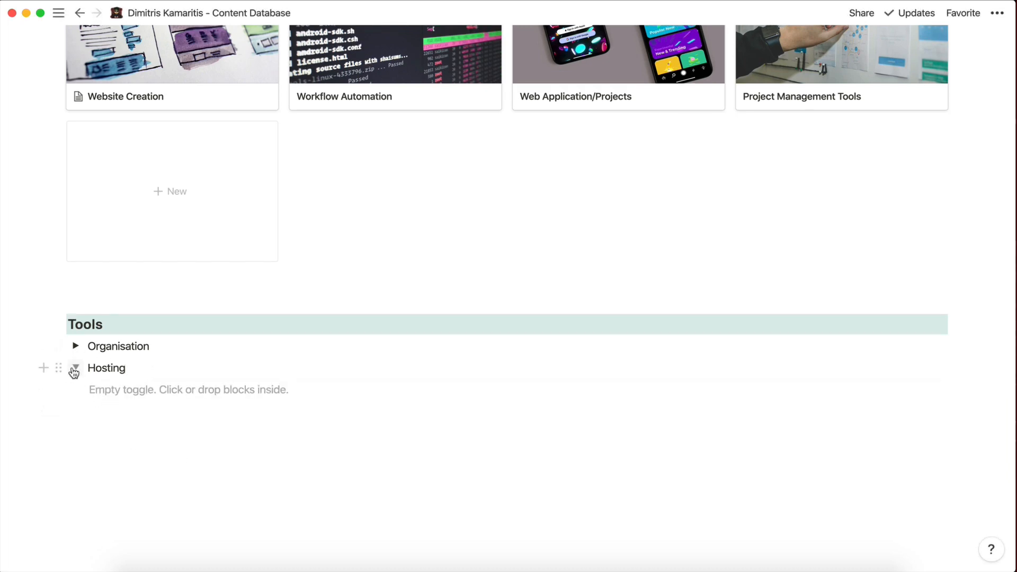
click(76, 368)
key(Return)
key(Return)
key(Return)
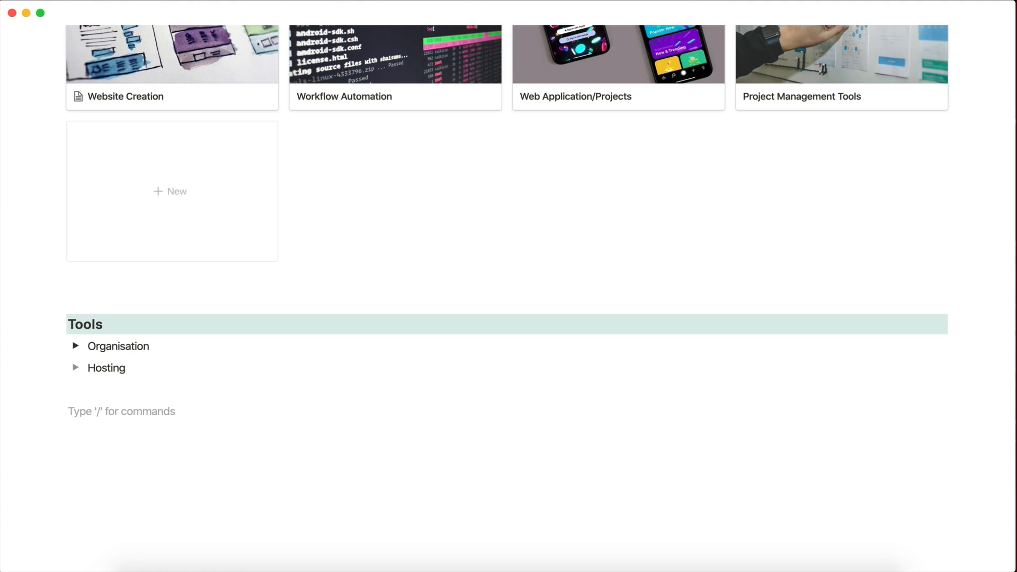
scroll(164, 418, up, 10)
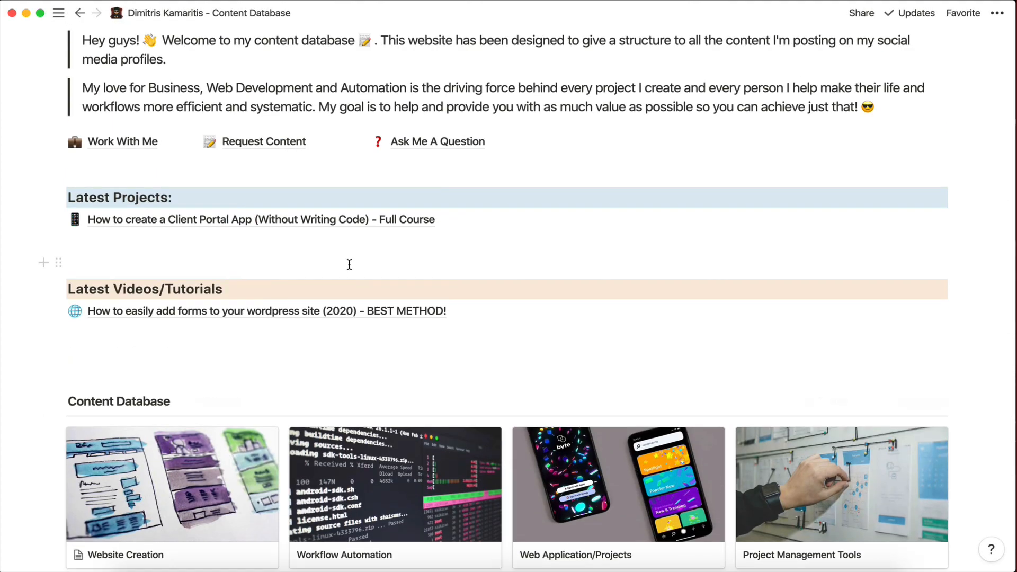
scroll(350, 264, down, 2)
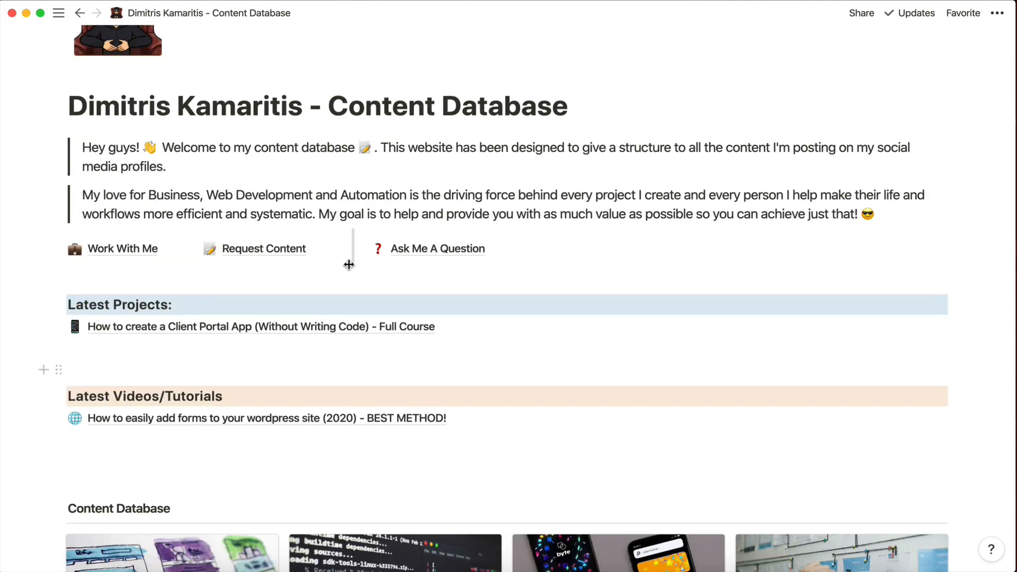
scroll(349, 265, up, 3)
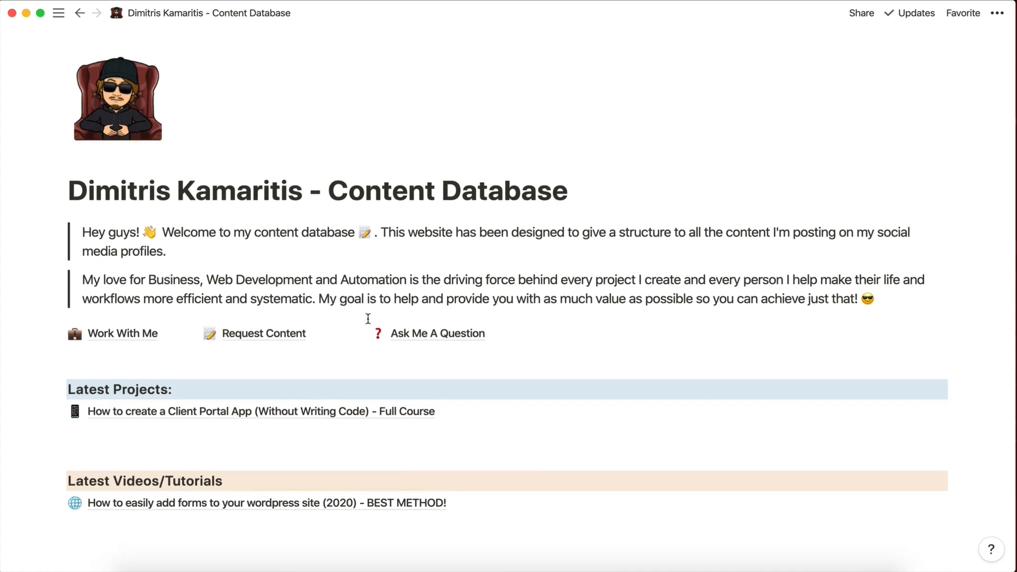
drag(329, 190, 563, 198)
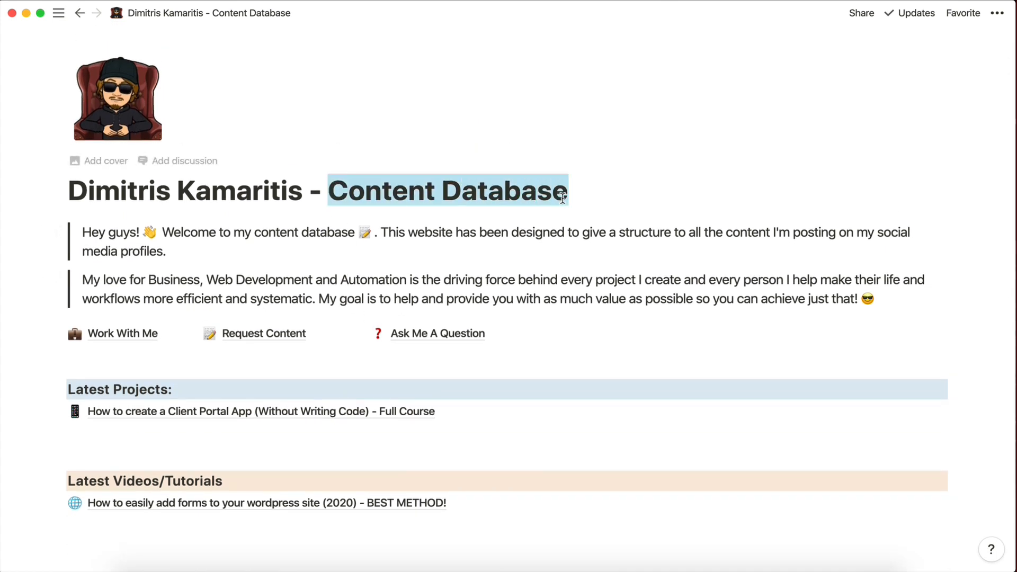
click(563, 198)
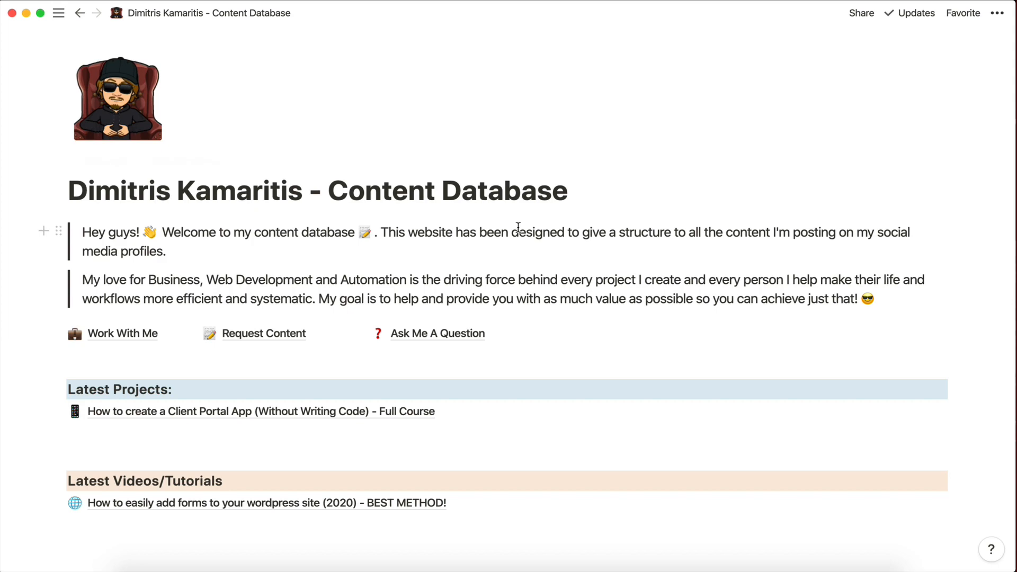
scroll(468, 363, down, 5)
scroll(468, 364, up, 5)
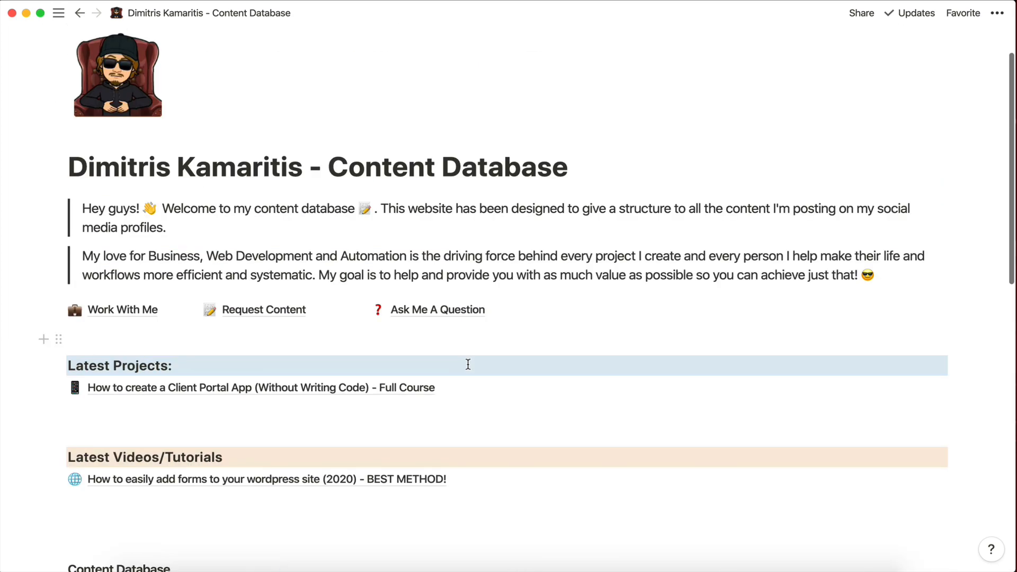
scroll(468, 364, down, 7)
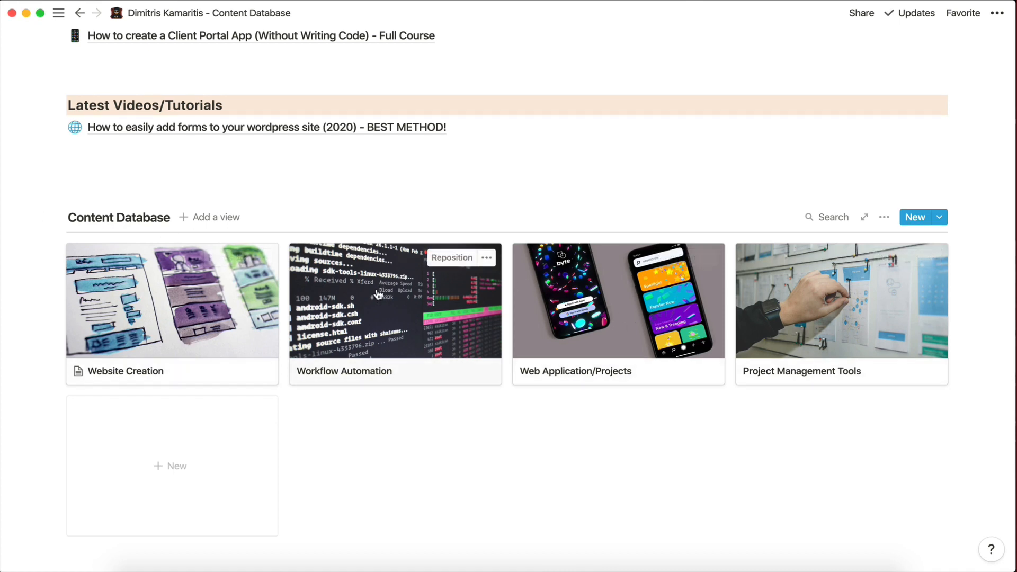
click(371, 319)
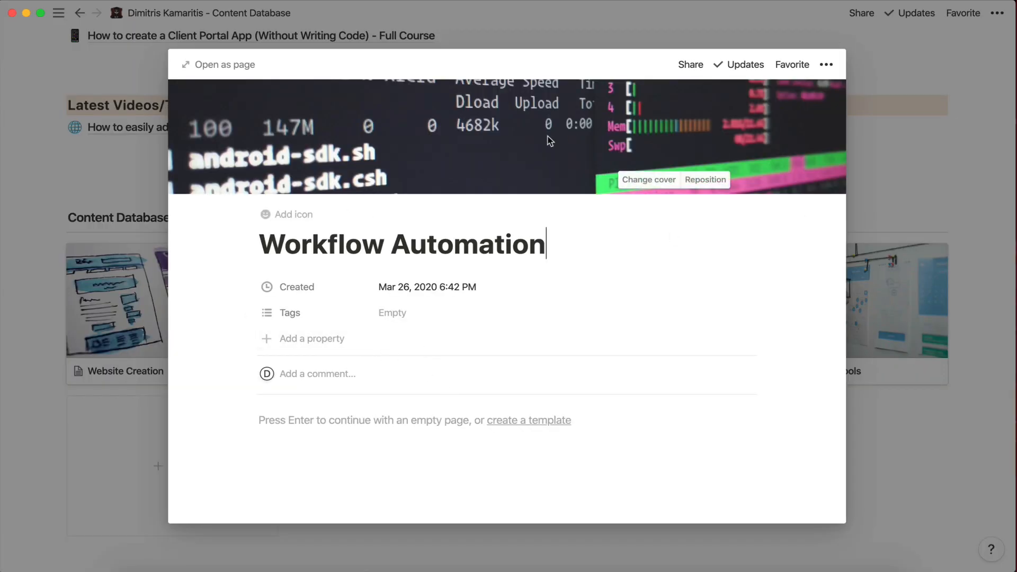
scroll(386, 375, down, 3)
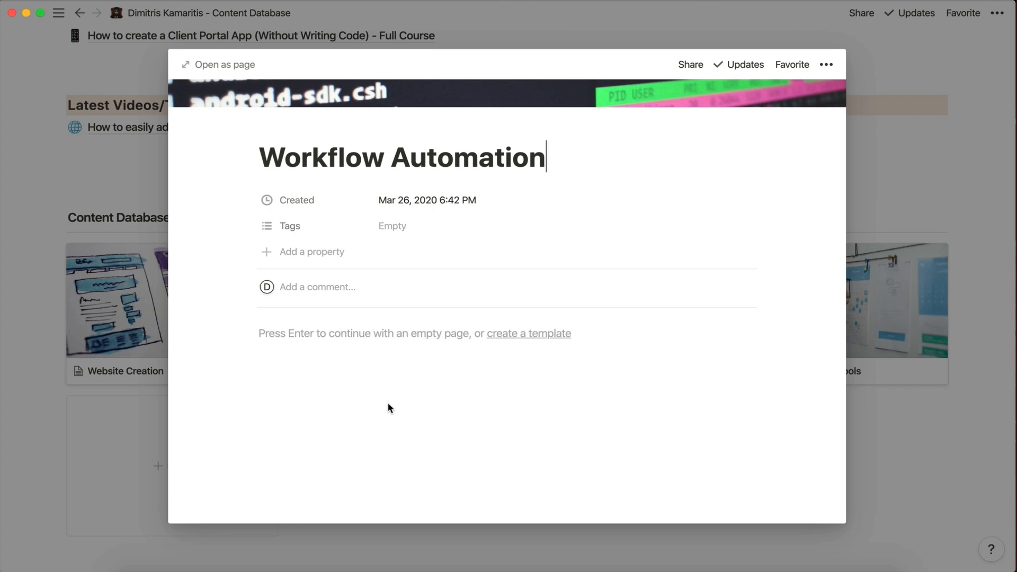
key(Return)
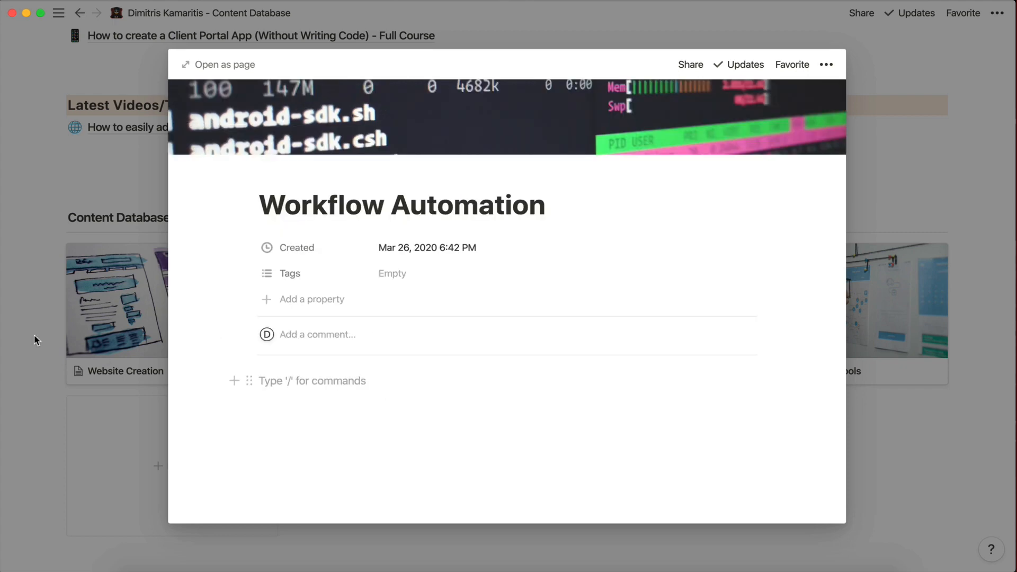
click(28, 326)
scroll(436, 346, up, 2)
scroll(436, 346, up, 1)
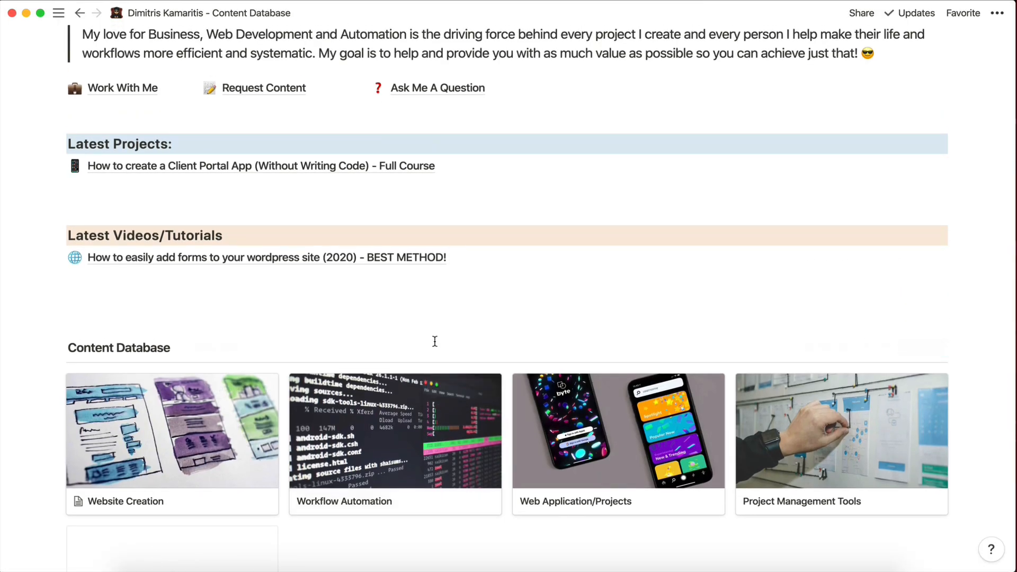
scroll(436, 341, up, 4)
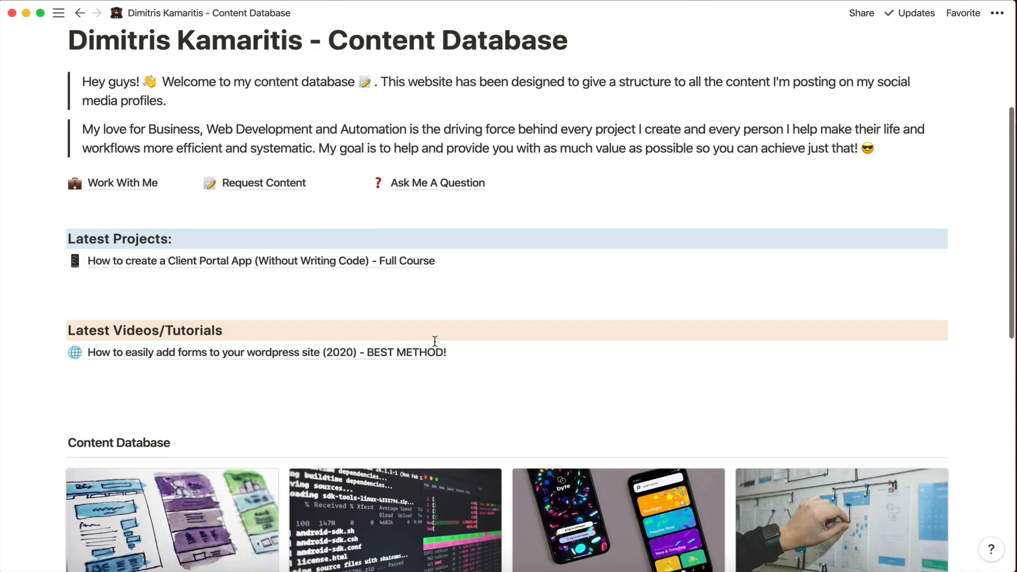
scroll(435, 342, down, 4)
scroll(435, 341, up, 4)
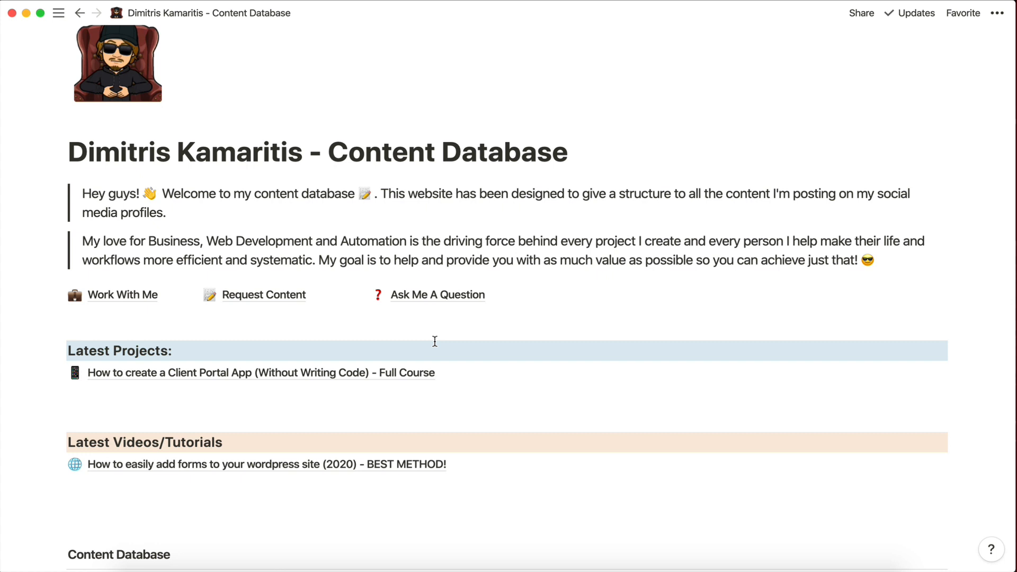
scroll(435, 341, up, 2)
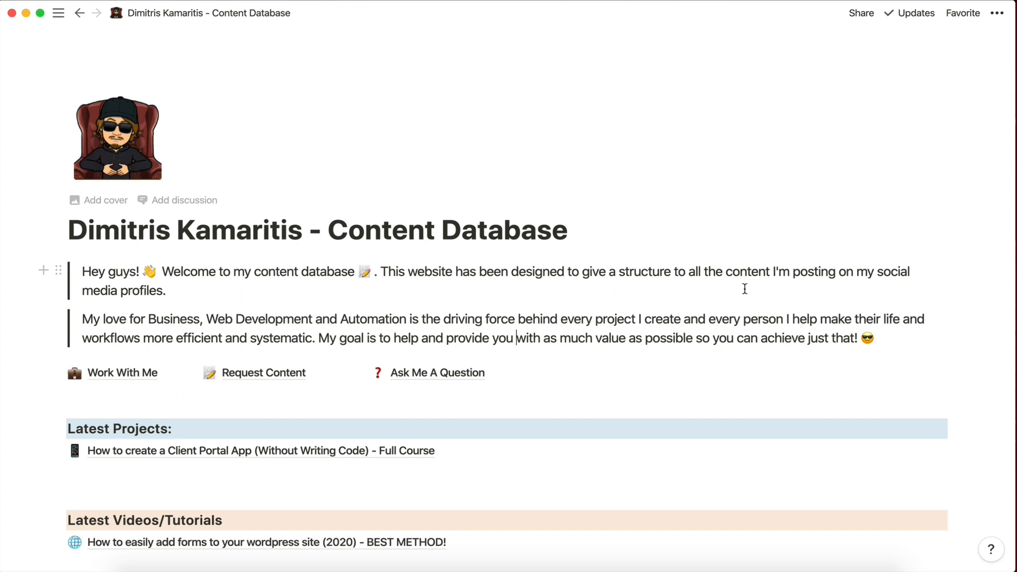
Reset public access to Can read, copy the page link, and switch to Chrome.
click(855, 12)
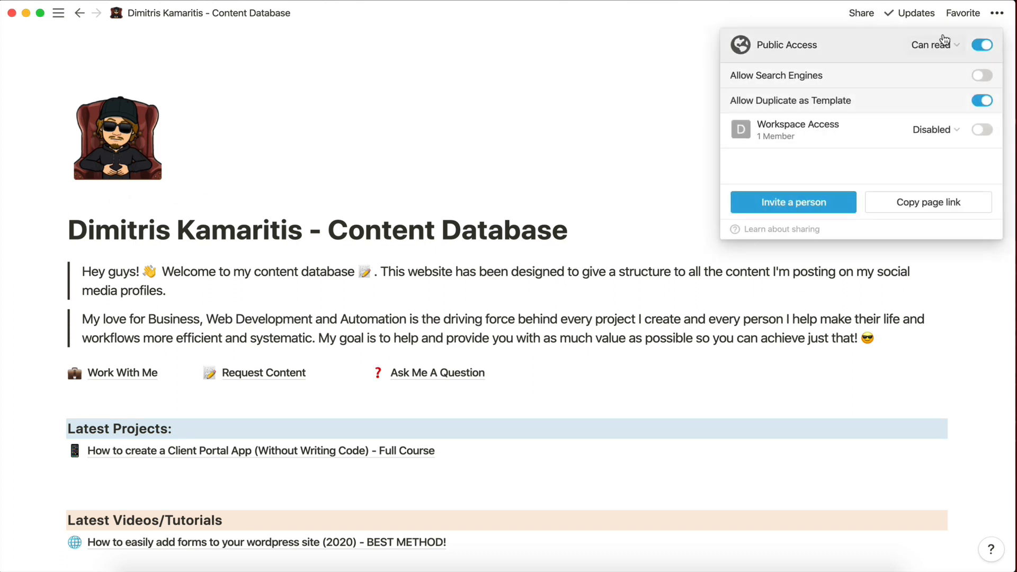
click(971, 45)
click(981, 45)
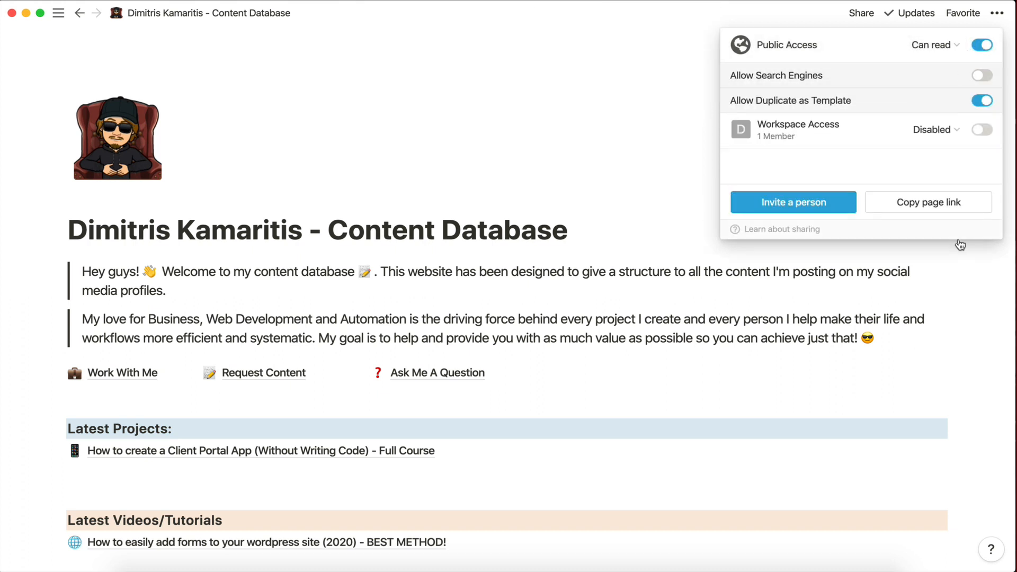
click(929, 205)
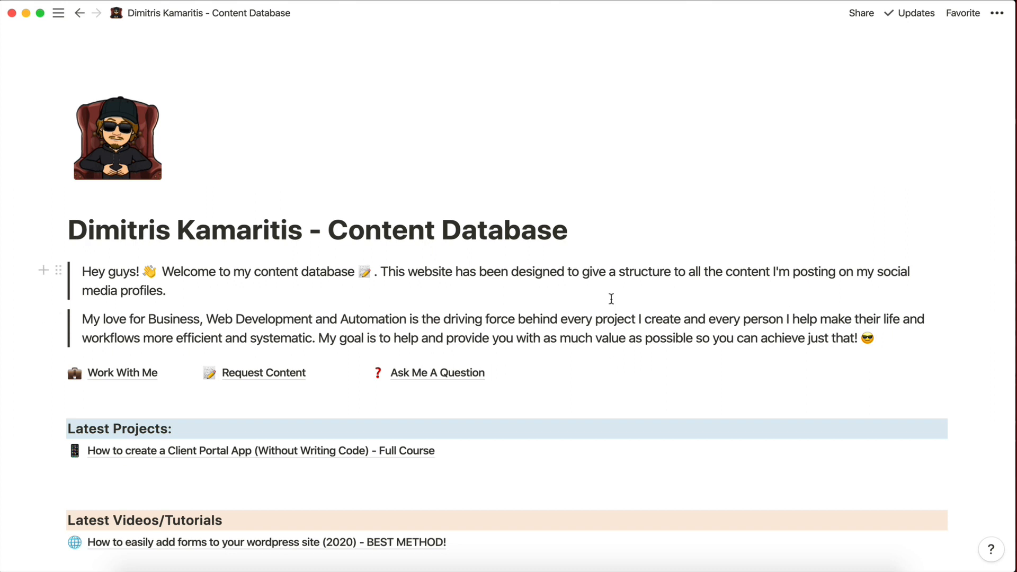
click(581, 228)
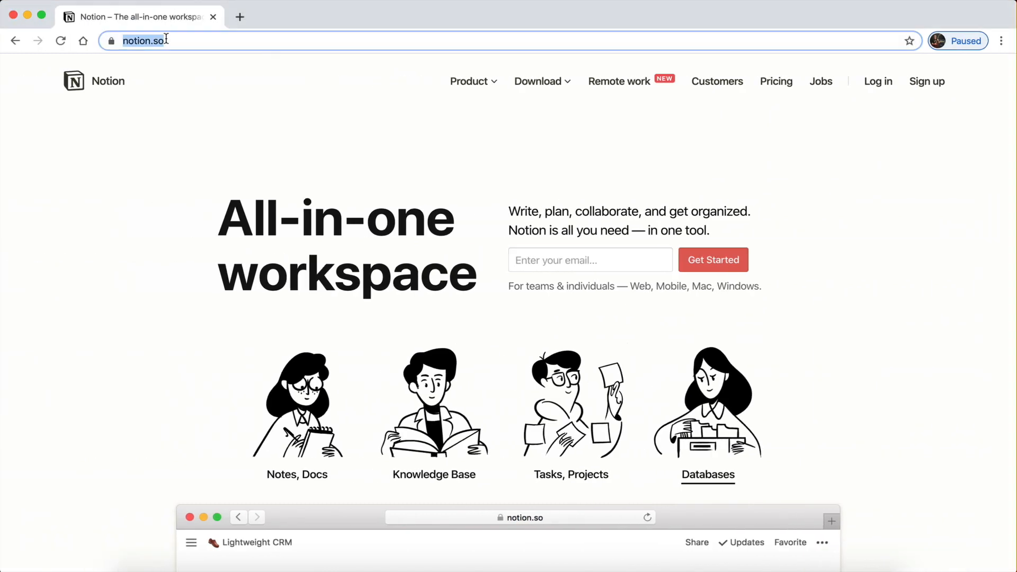
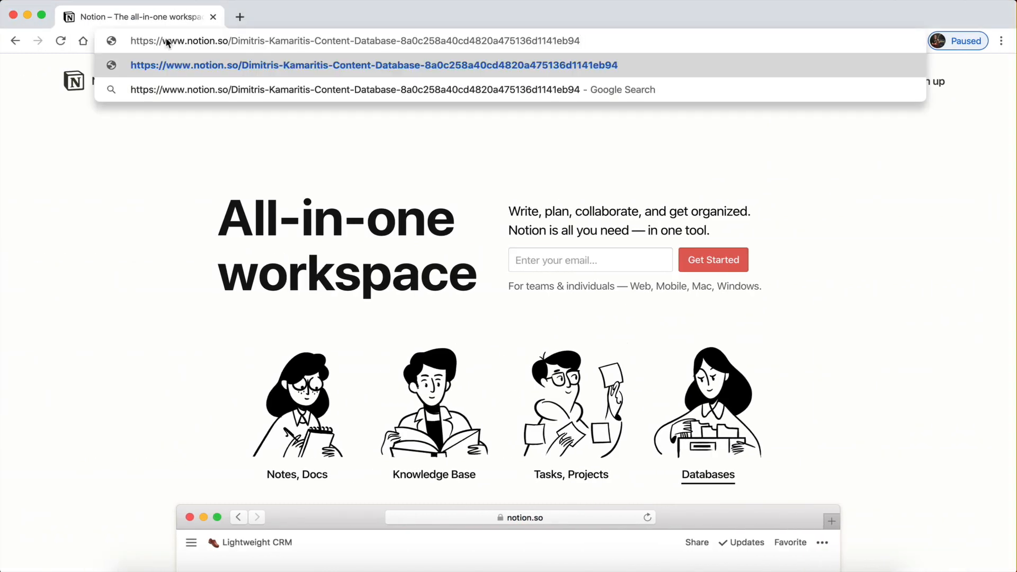
Load the copied public page link in Chrome, confirming Leave, and select the address.
key(Return)
click(611, 204)
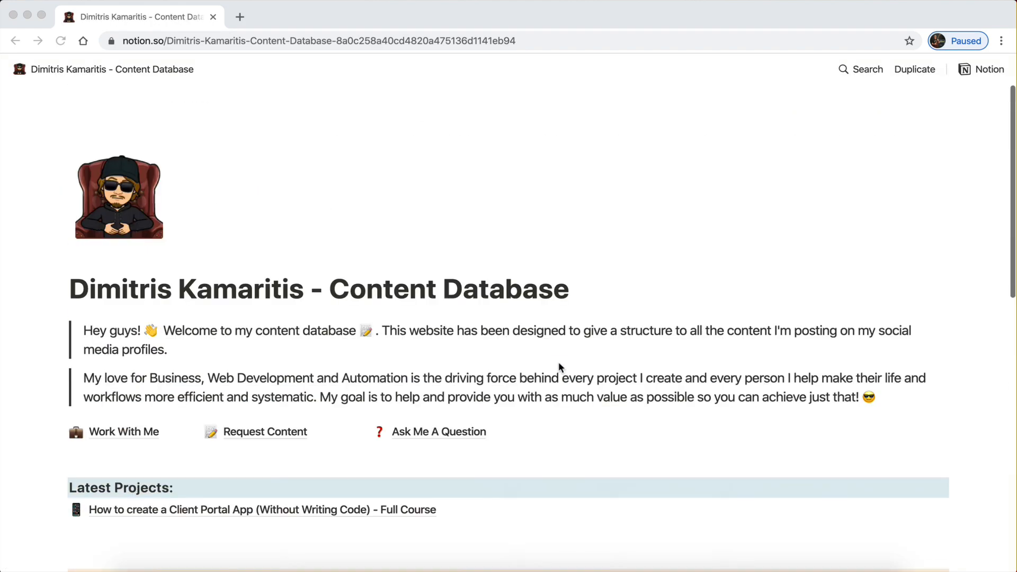
click(148, 40)
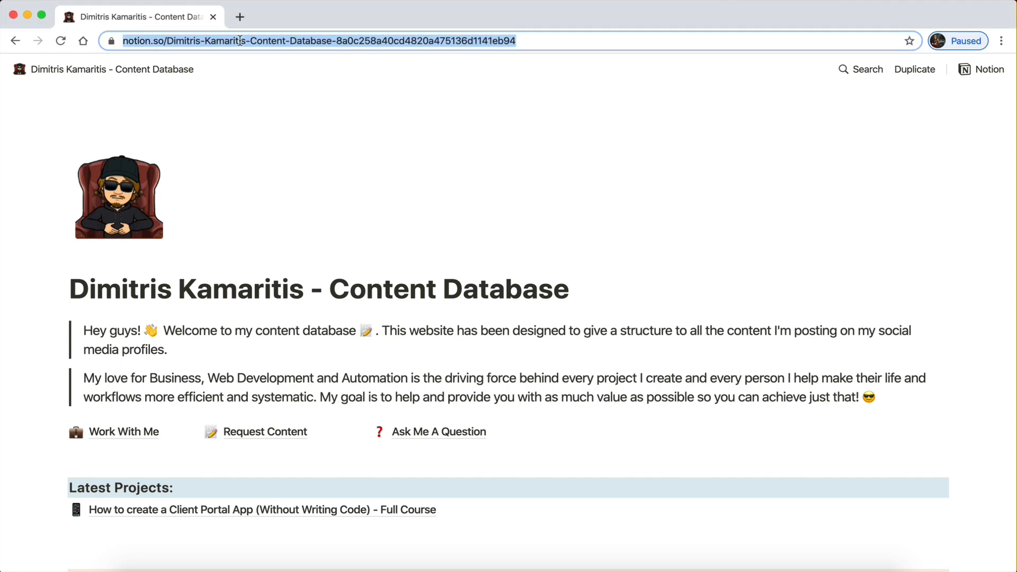
click(529, 39)
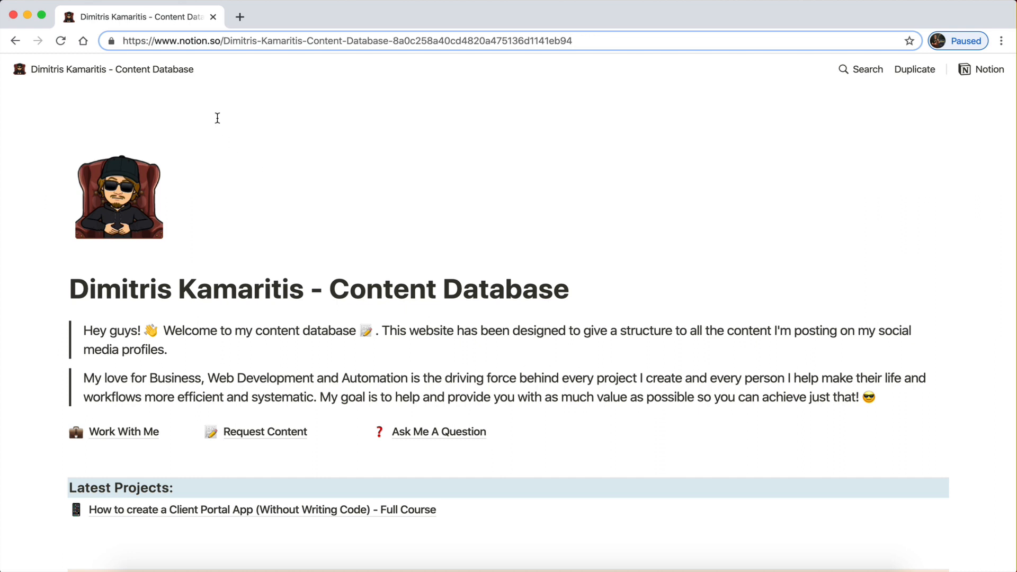
drag(123, 41, 604, 32)
click(576, 110)
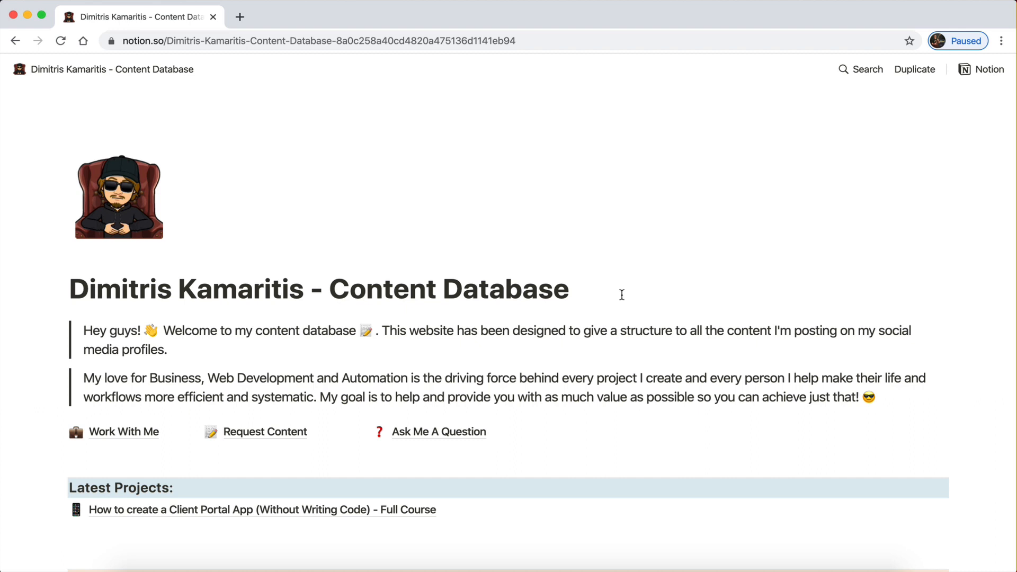
scroll(498, 168, down, 1)
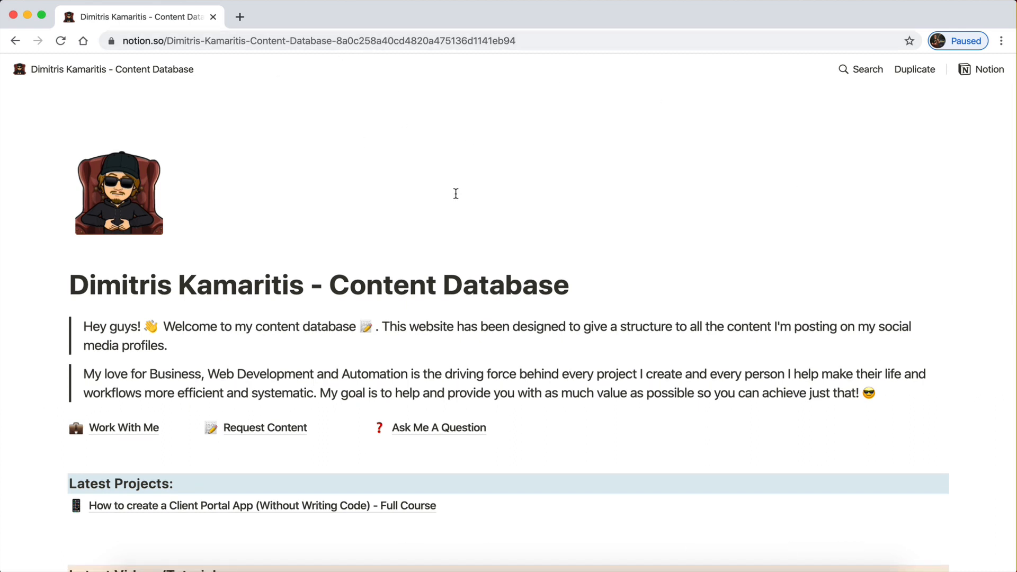
scroll(480, 232, down, 2)
scroll(480, 232, up, 3)
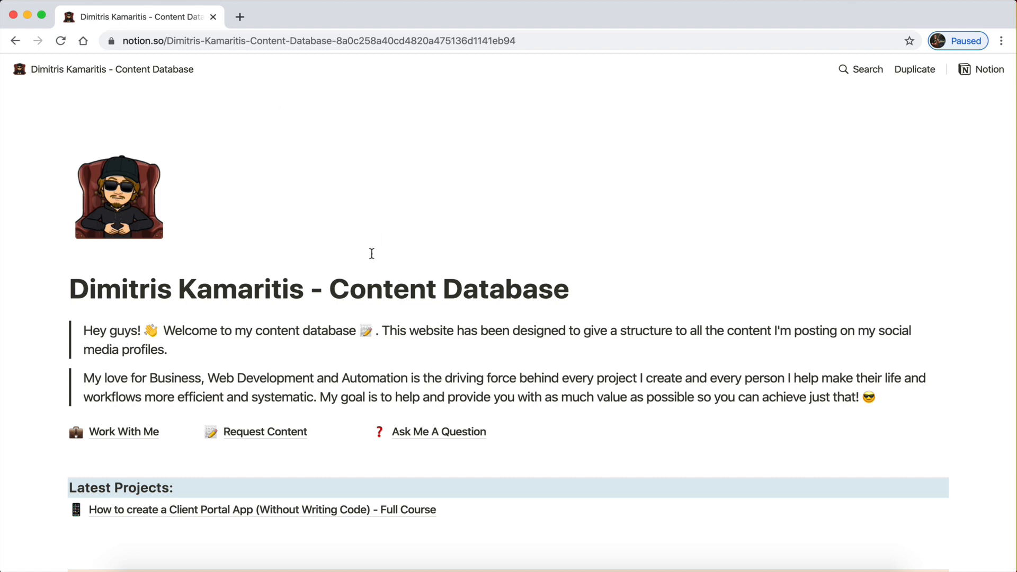
scroll(419, 288, down, 4)
scroll(419, 288, up, 4)
scroll(288, 441, down, 5)
scroll(288, 441, up, 5)
scroll(288, 442, down, 7)
scroll(288, 442, up, 7)
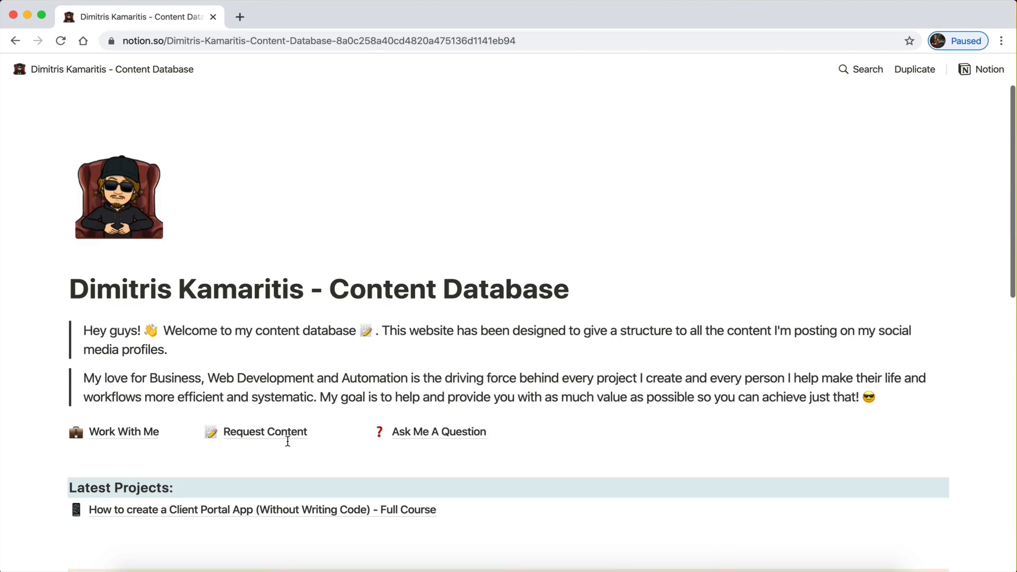
scroll(287, 441, down, 1)
scroll(287, 441, up, 1)
scroll(288, 442, down, 2)
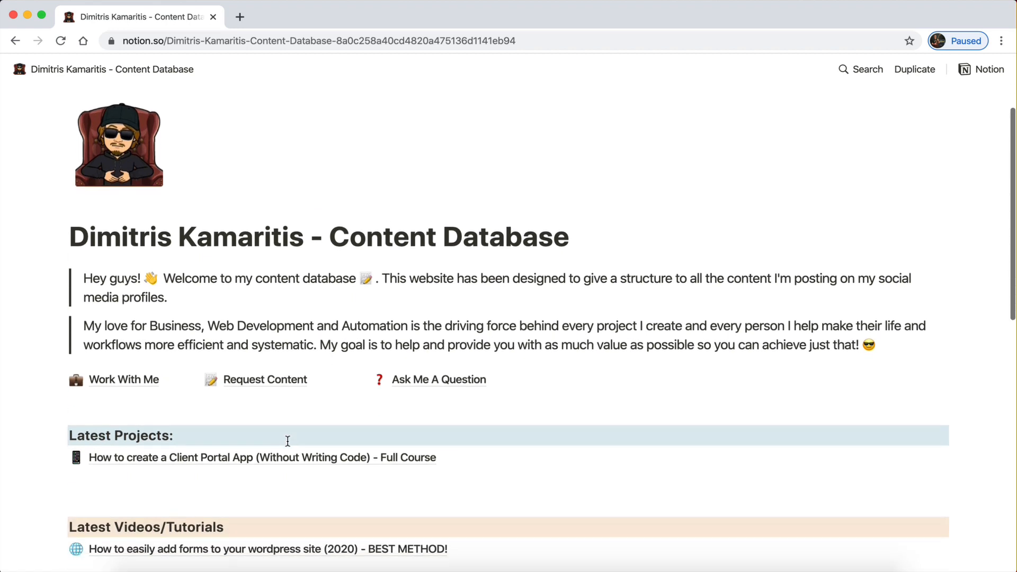
scroll(288, 442, up, 2)
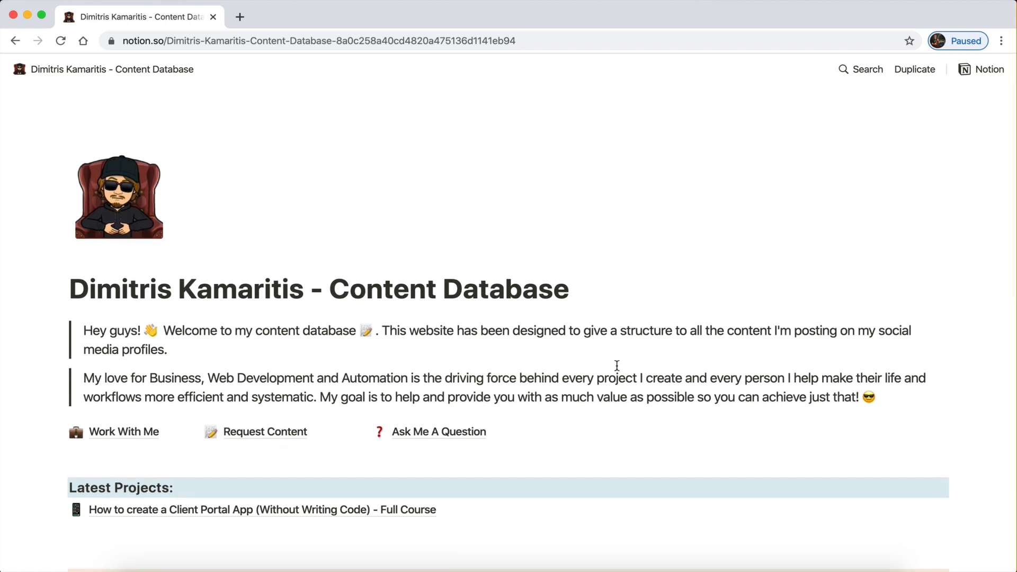